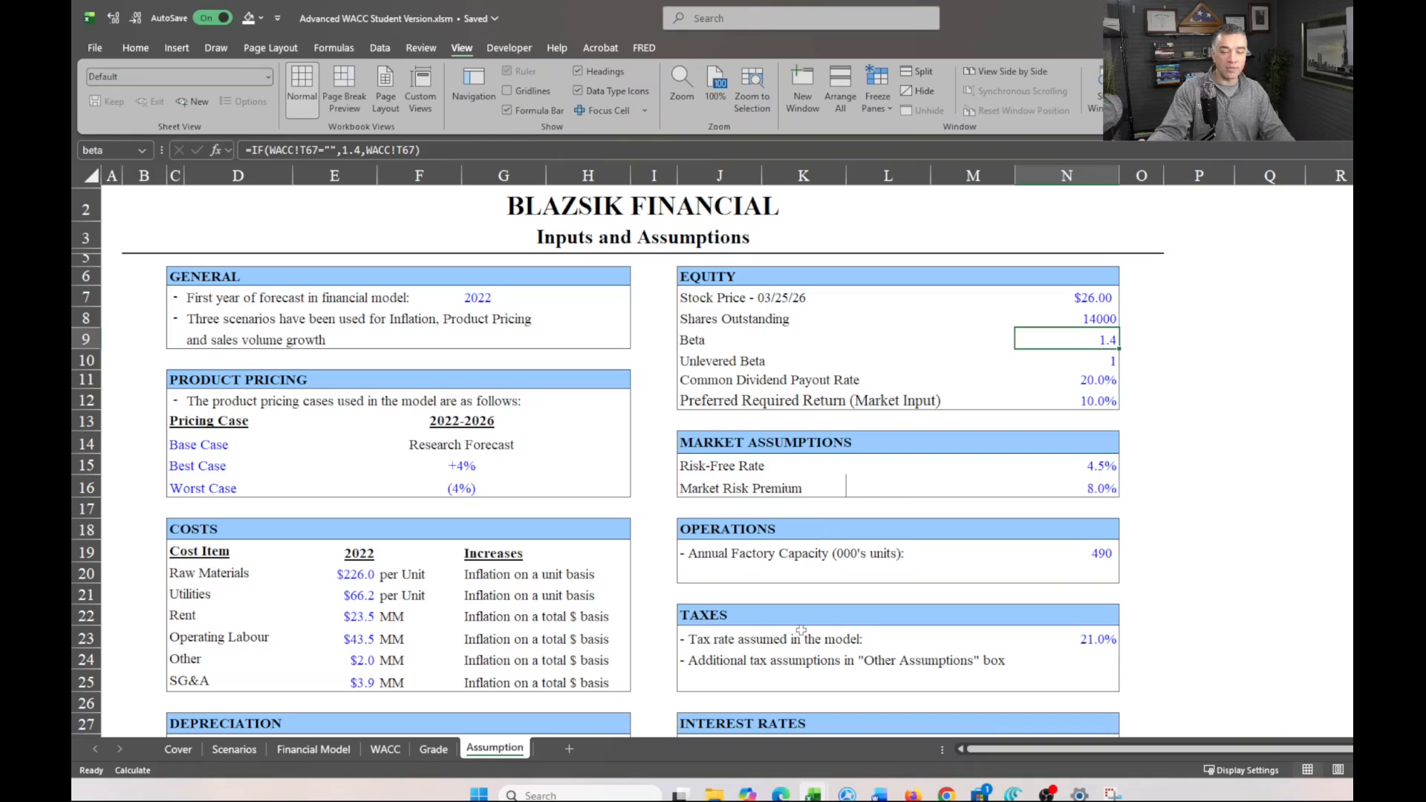
Go from the assumptions to the WACC sheet and select the Common Stock valuation cell in the Market Weights table
scroll(839, 617, "down", 2)
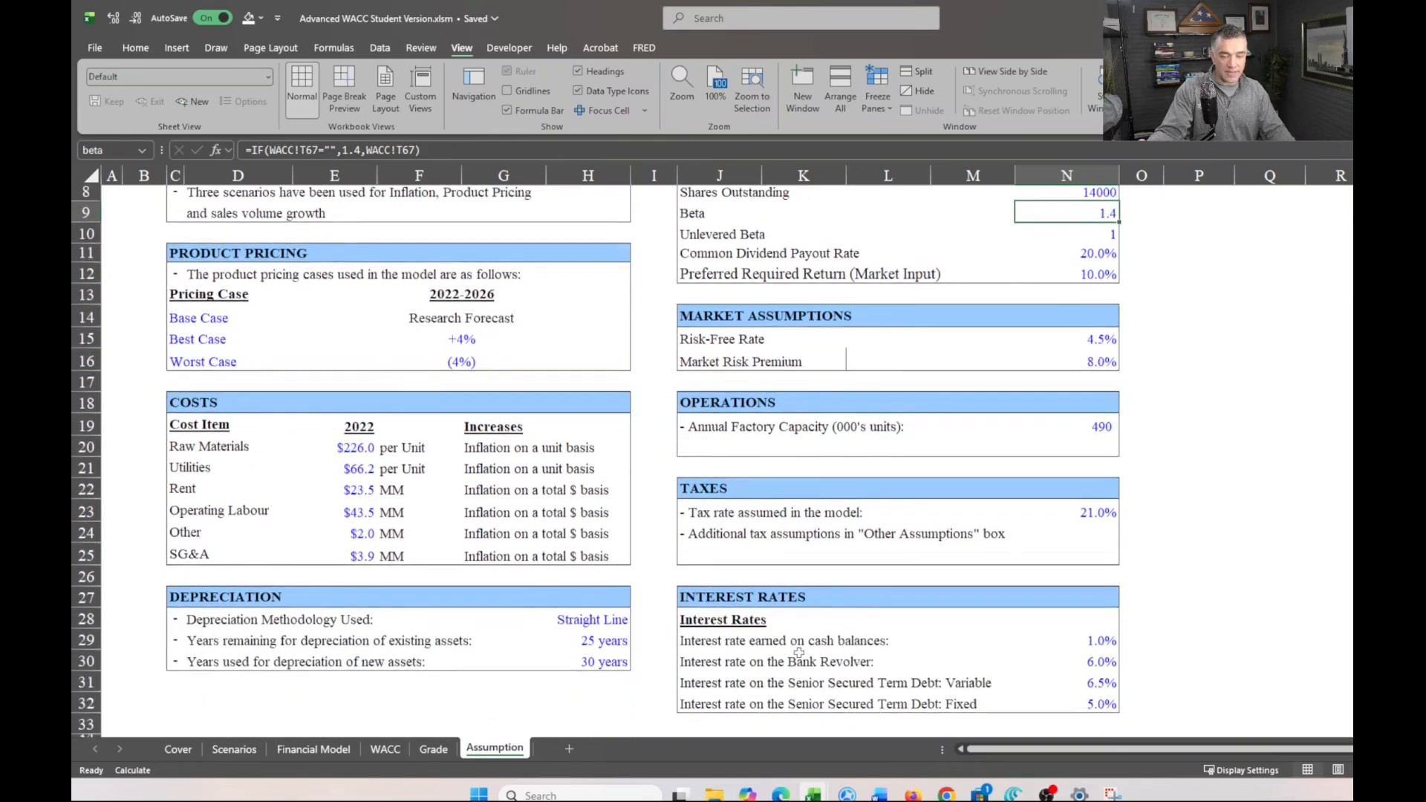
scroll(799, 653, "up", 3)
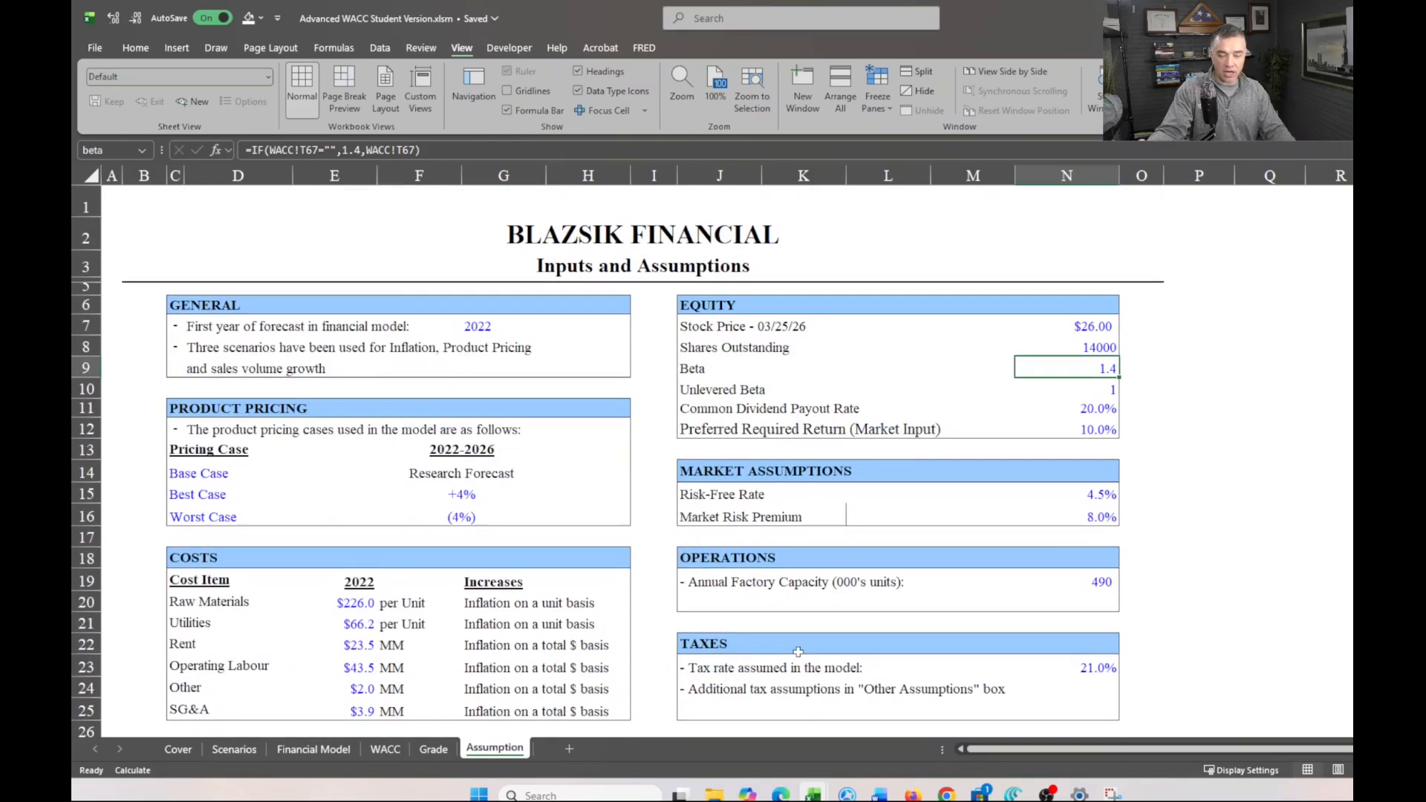
left_click(384, 748)
scroll(421, 649, "down", 3)
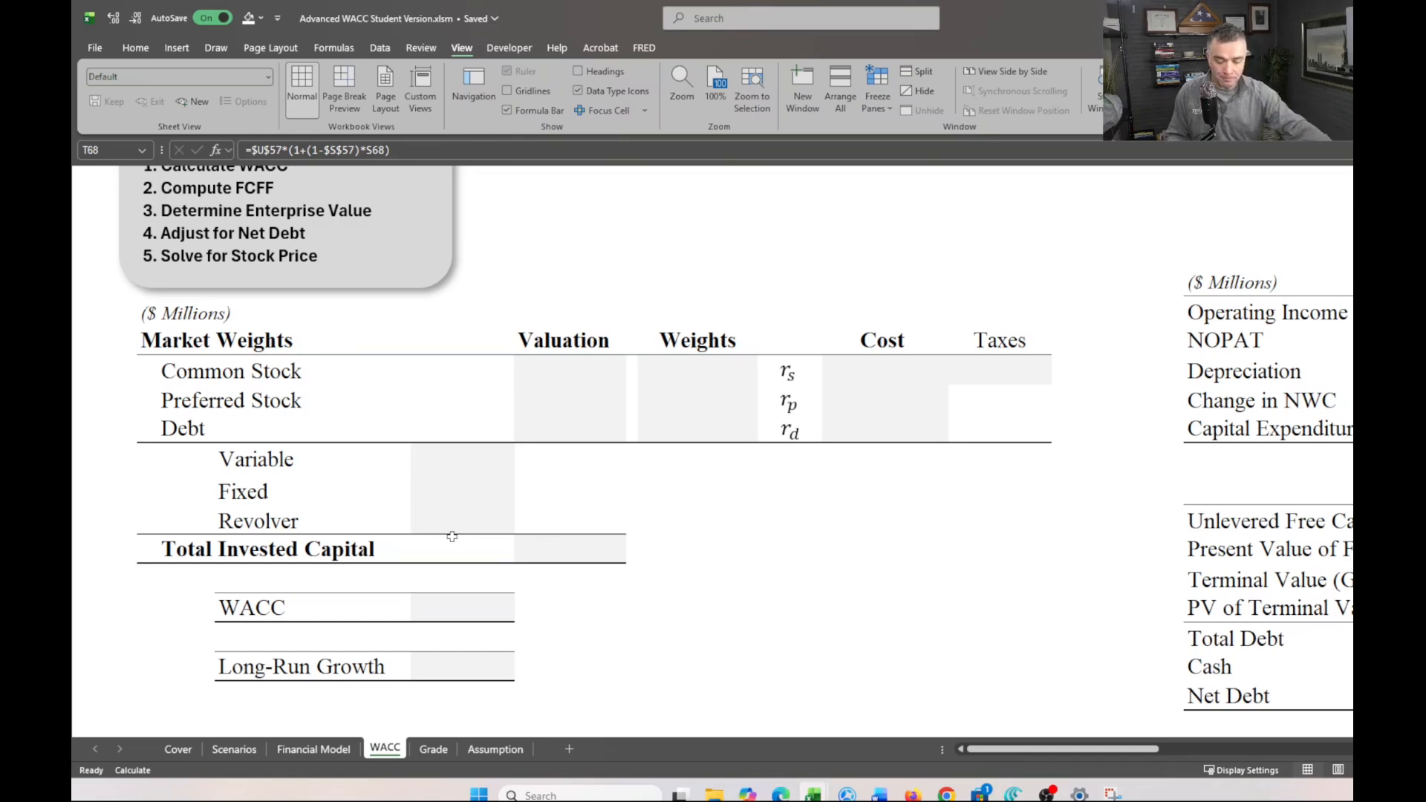
left_click(495, 344)
left_click(549, 364)
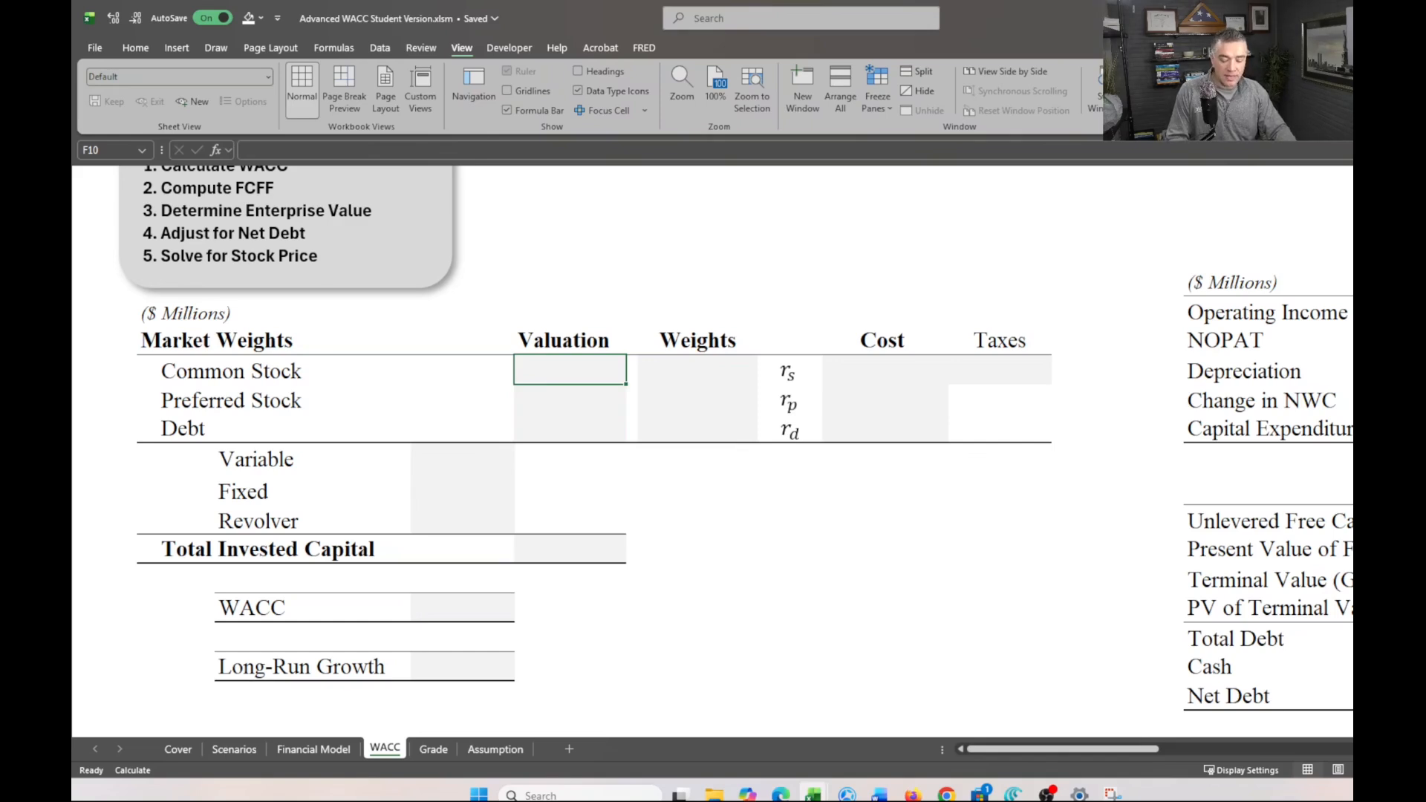
key("super+d")
key("super+d")
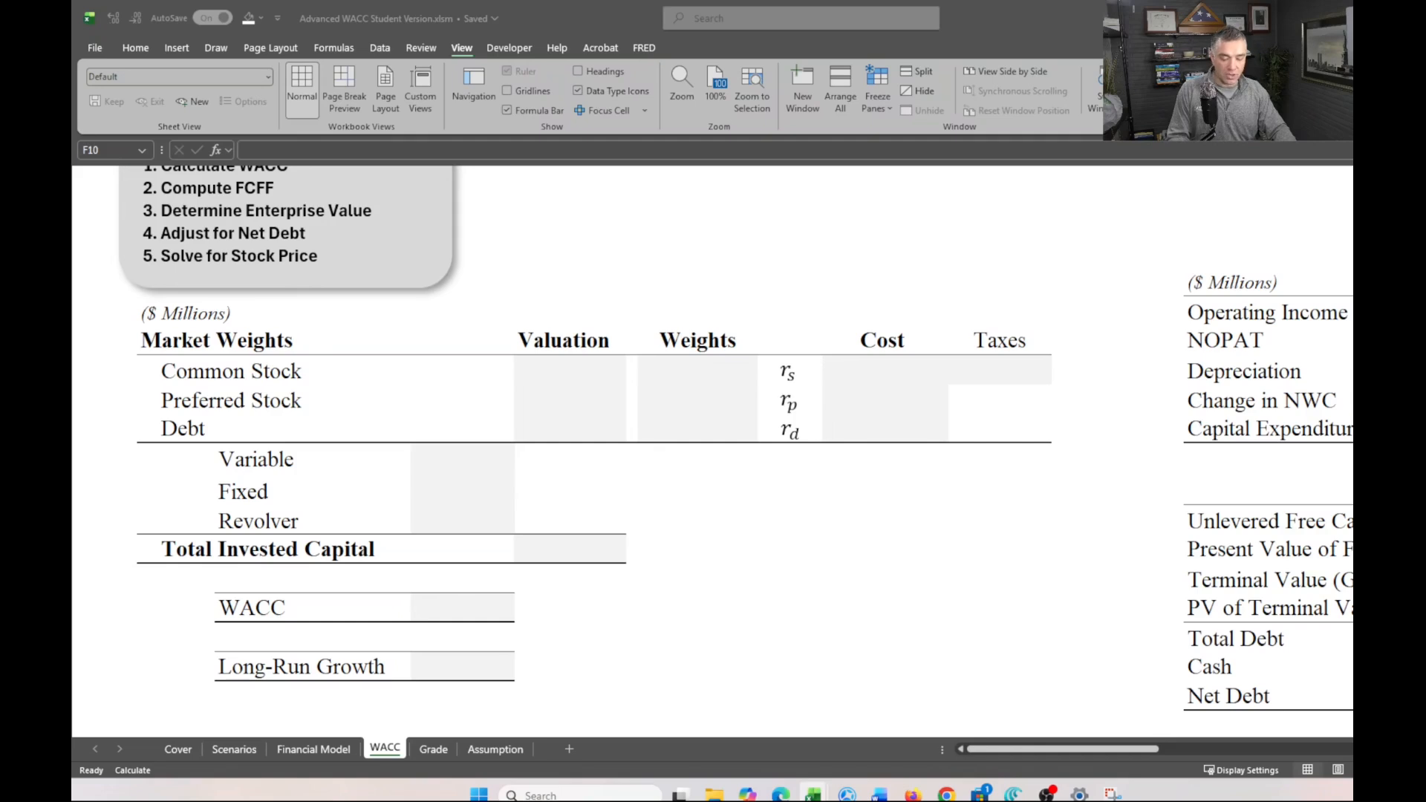
left_click(504, 409)
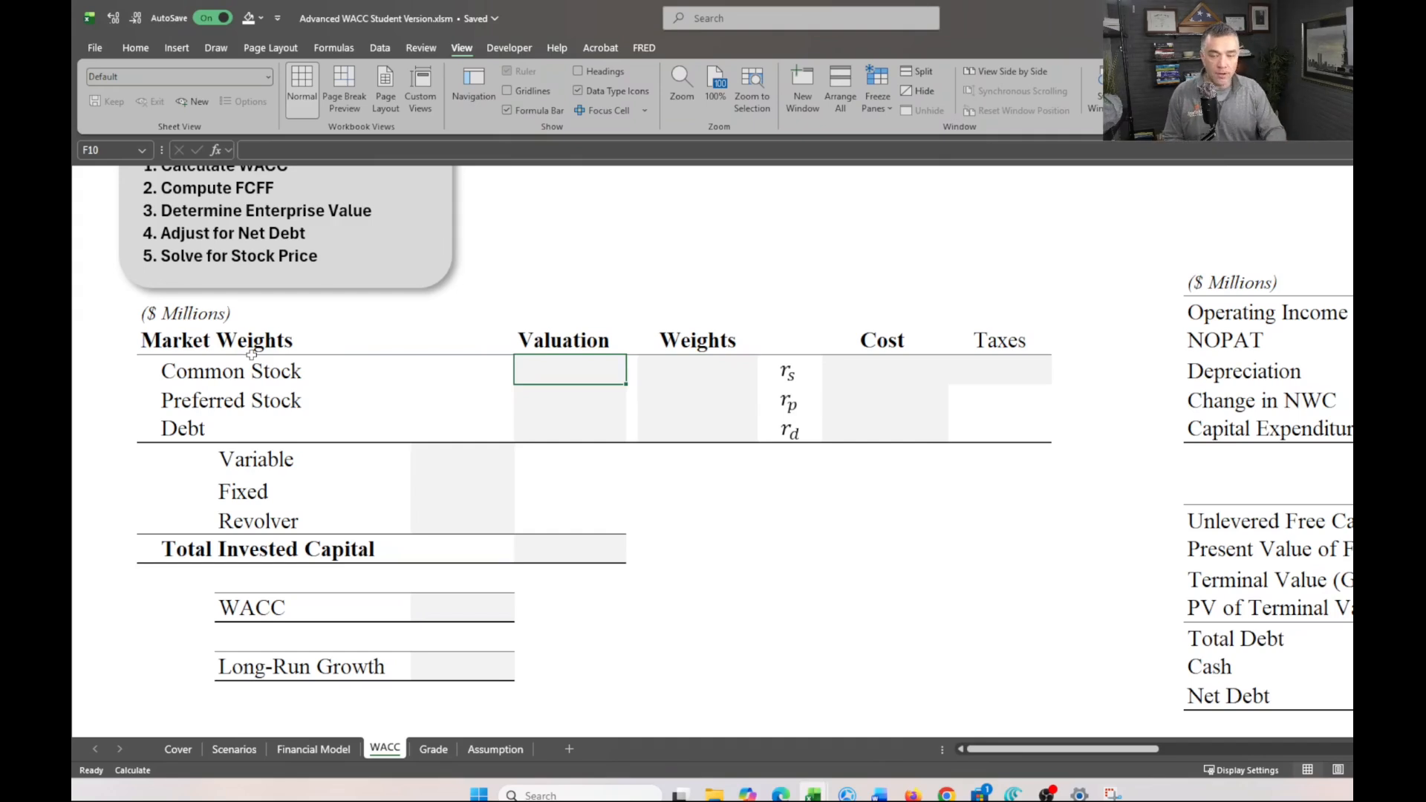
type("=")
key("BackSpace")
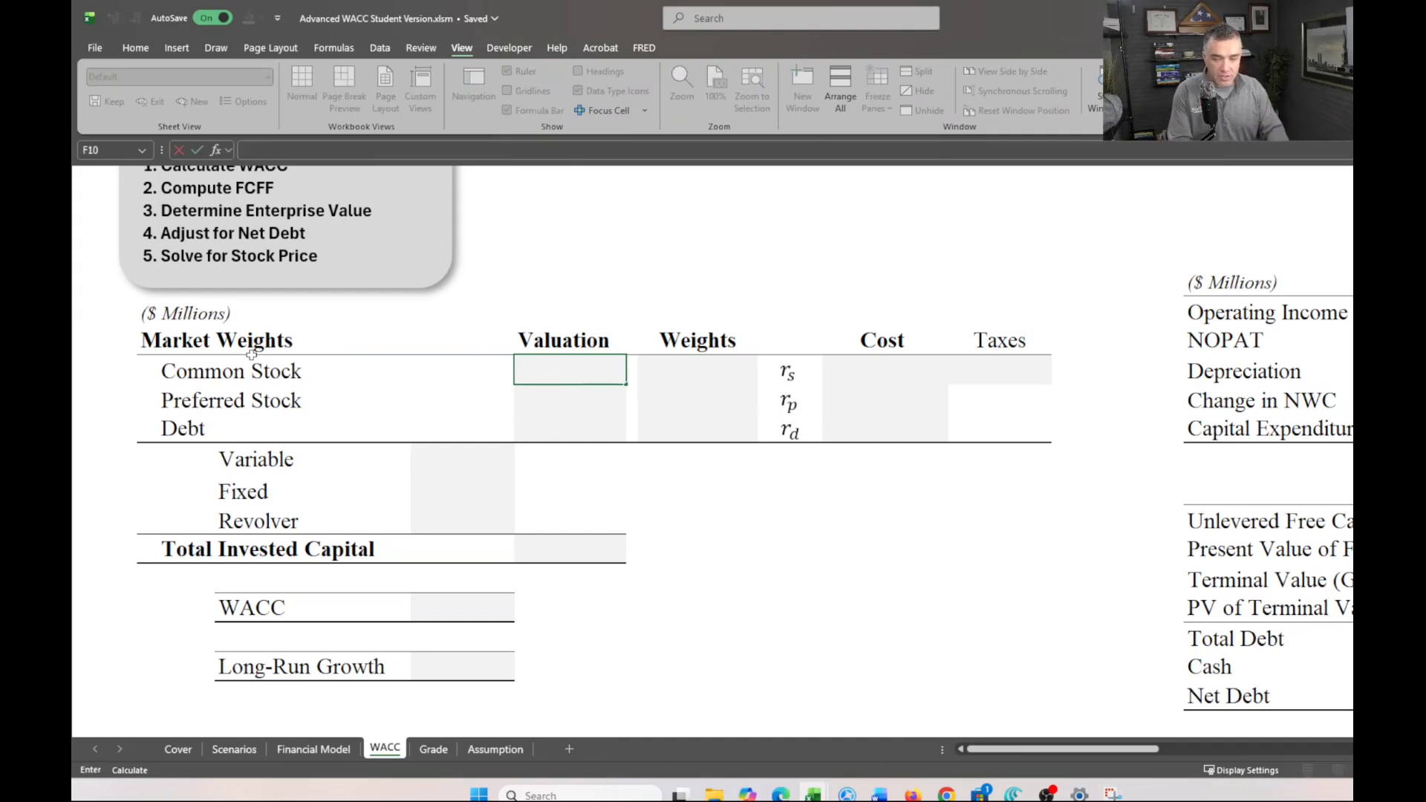
Check the stock price and shares outstanding inputs in the Equity section of the Assumption sheet
left_click(479, 752)
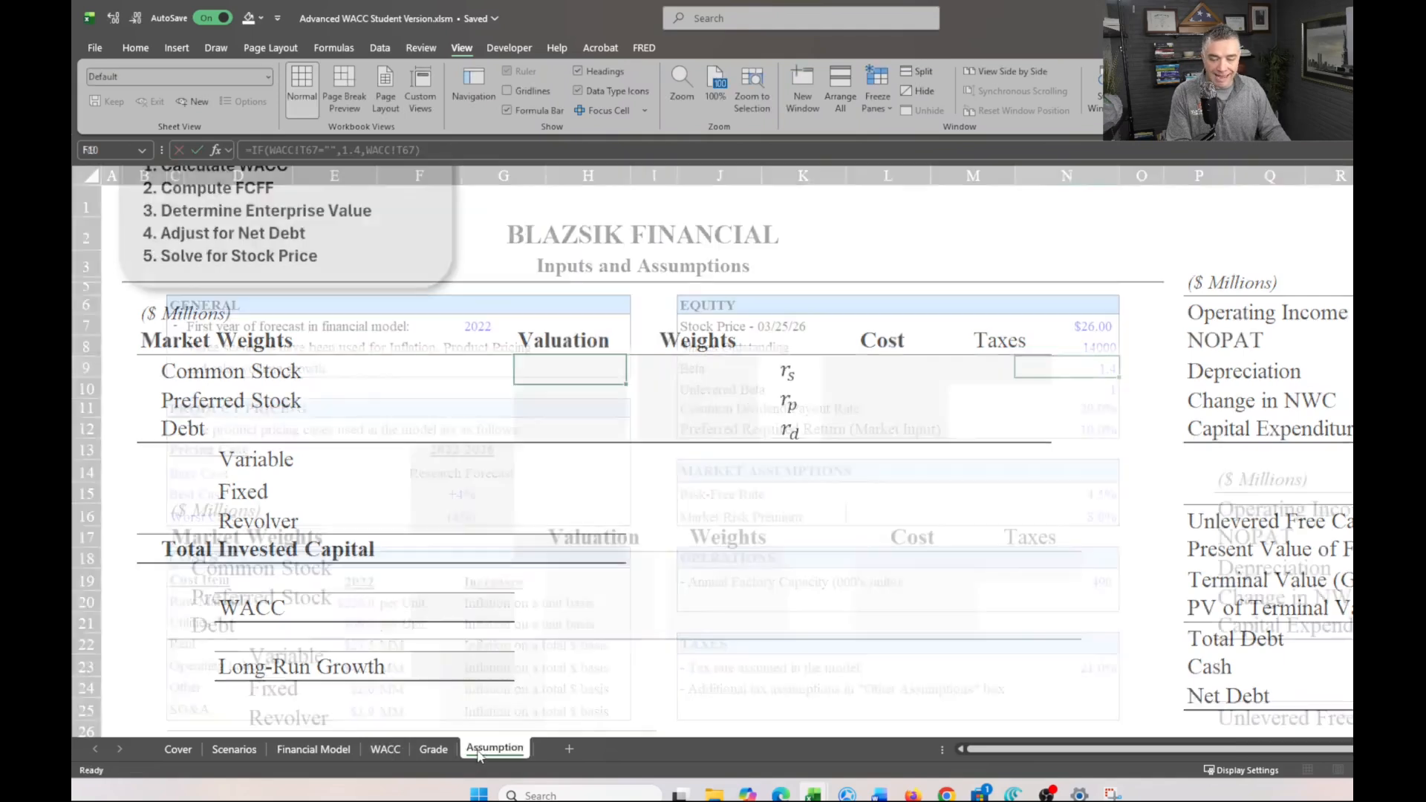
left_click(1072, 325)
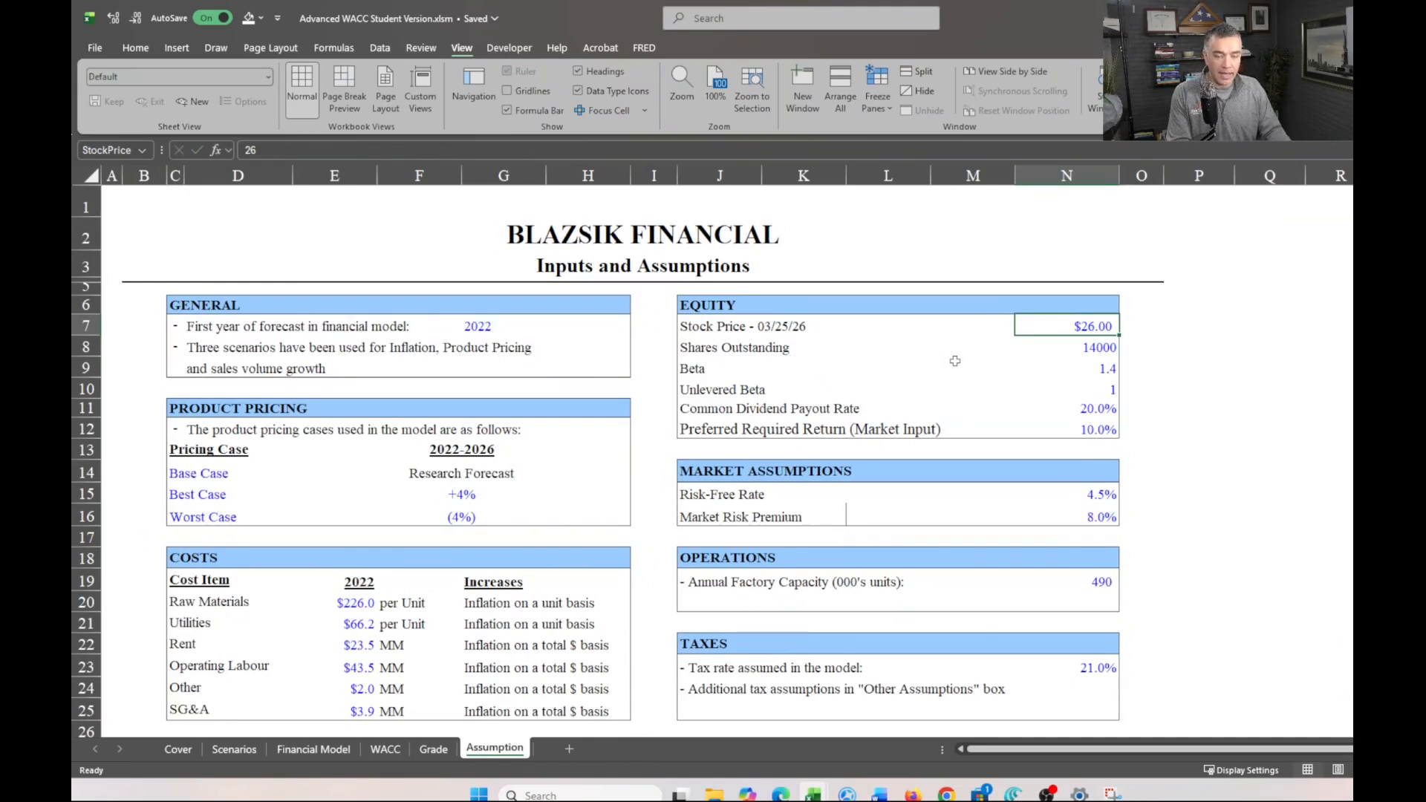
left_click(1060, 346)
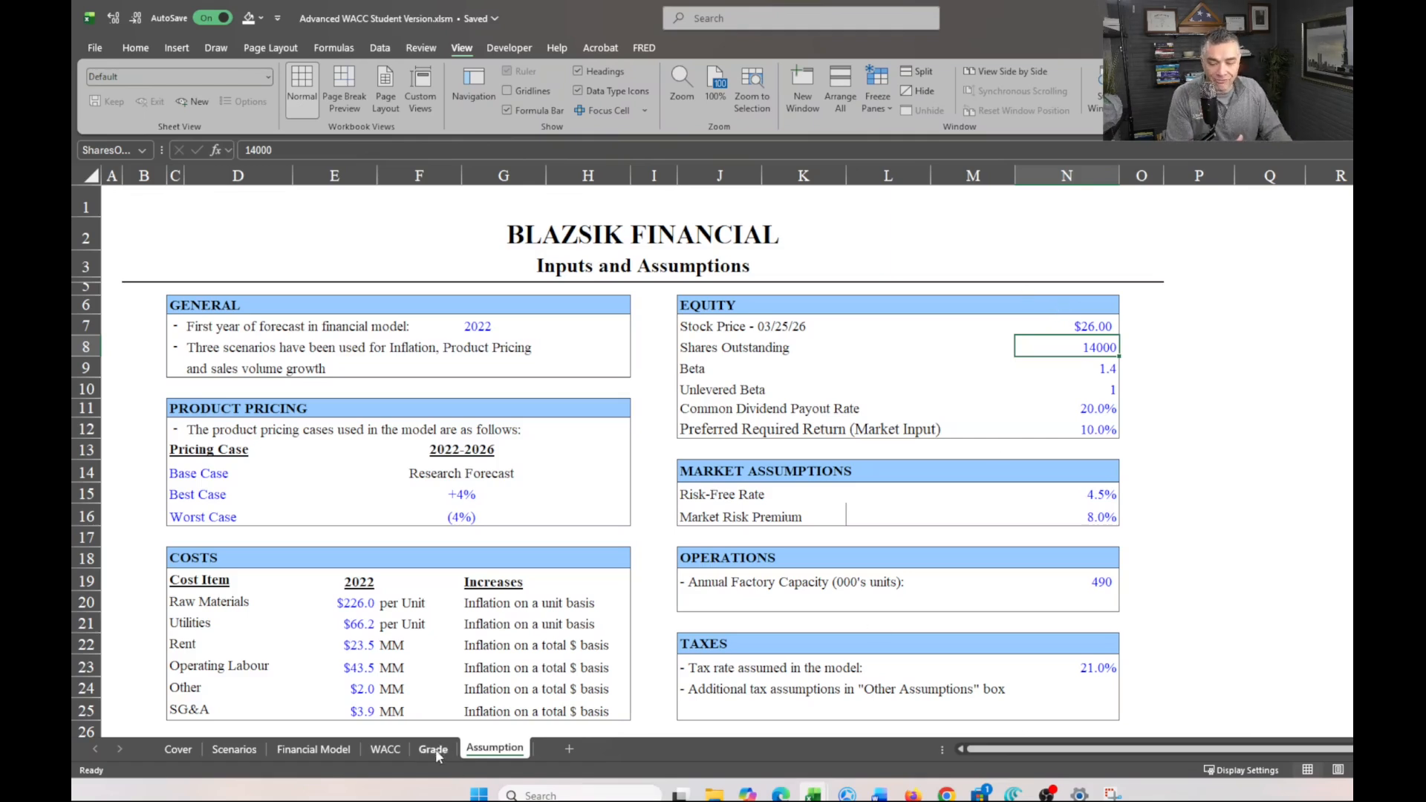
Enter =StockPrice*SharesOutstanding as the Common Stock valuation on the WACC sheet
left_click(378, 753)
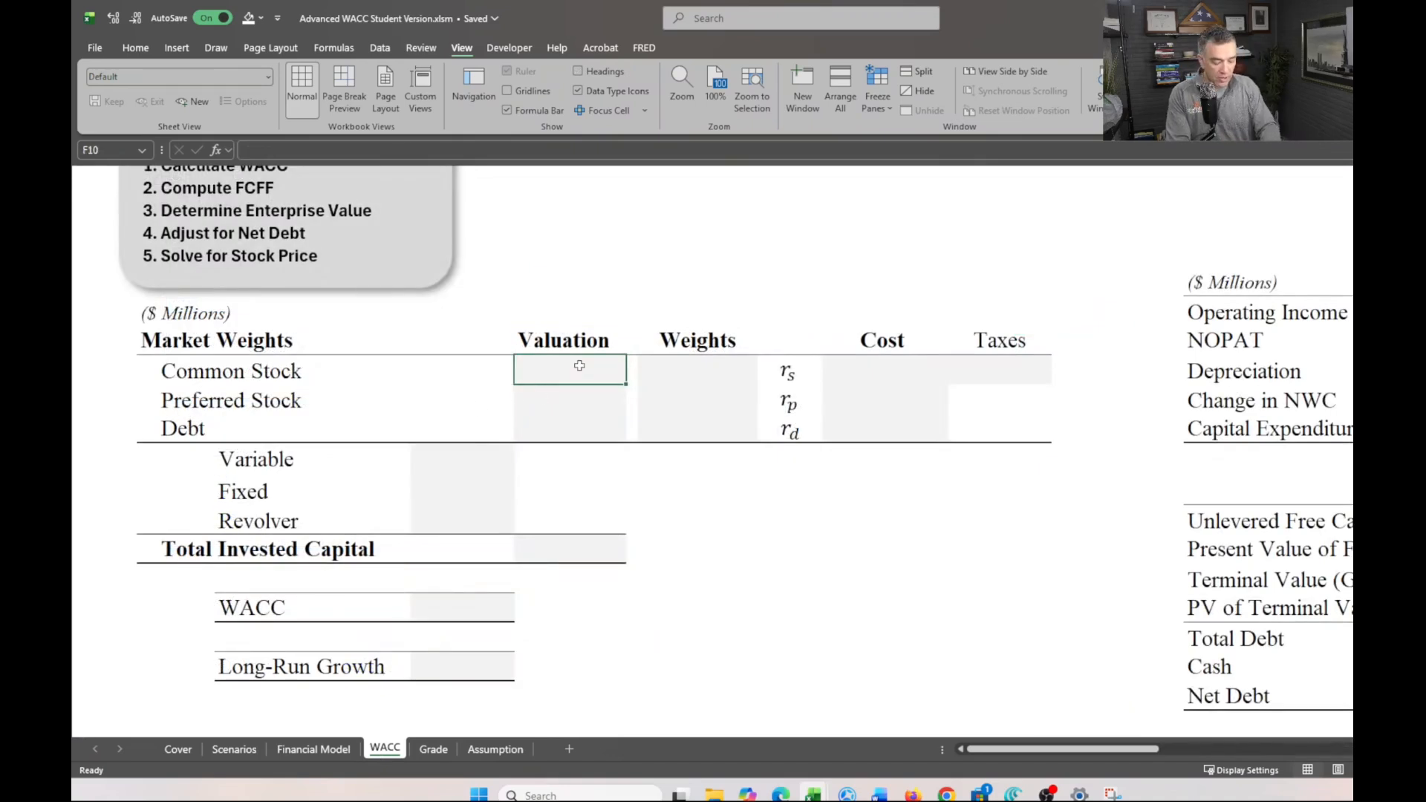
type("=")
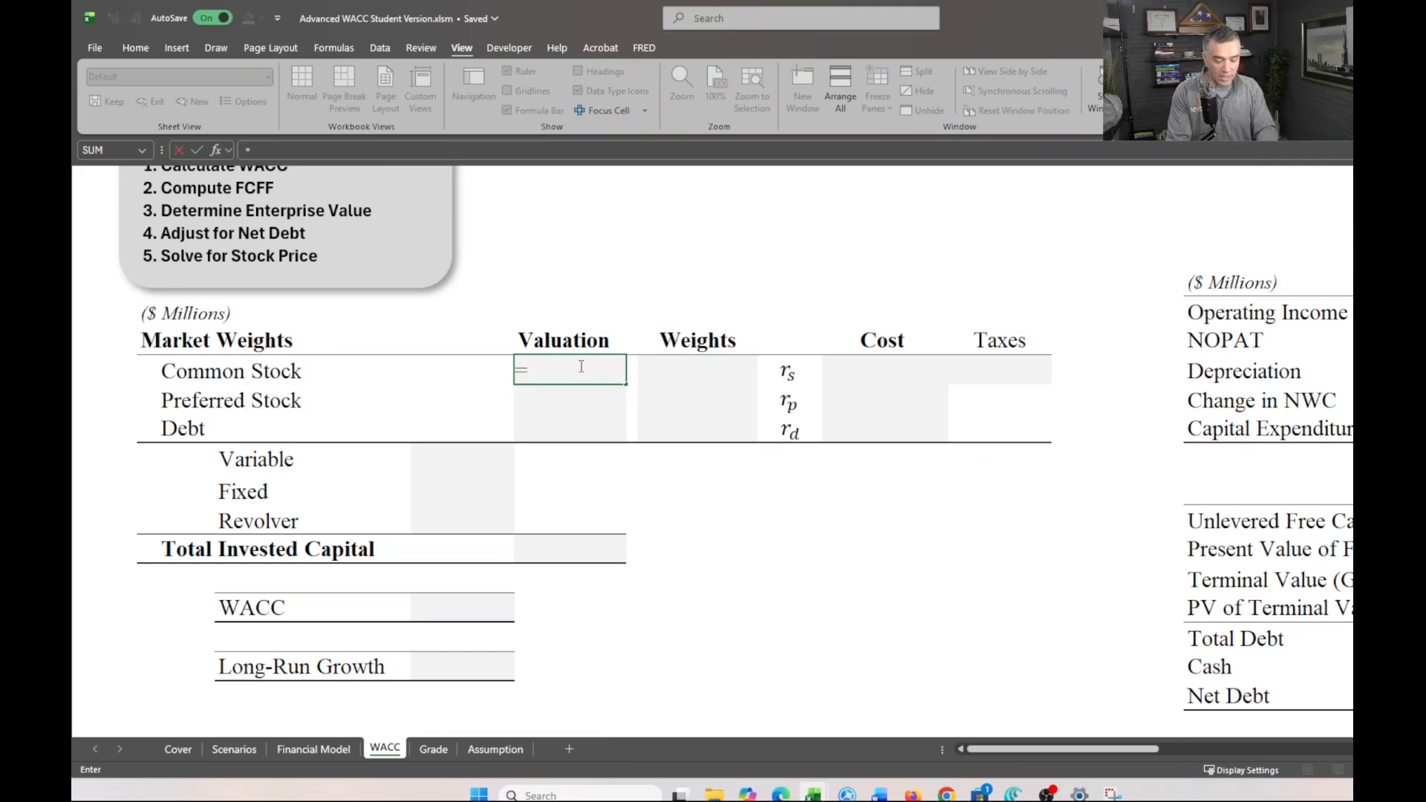
type("price")
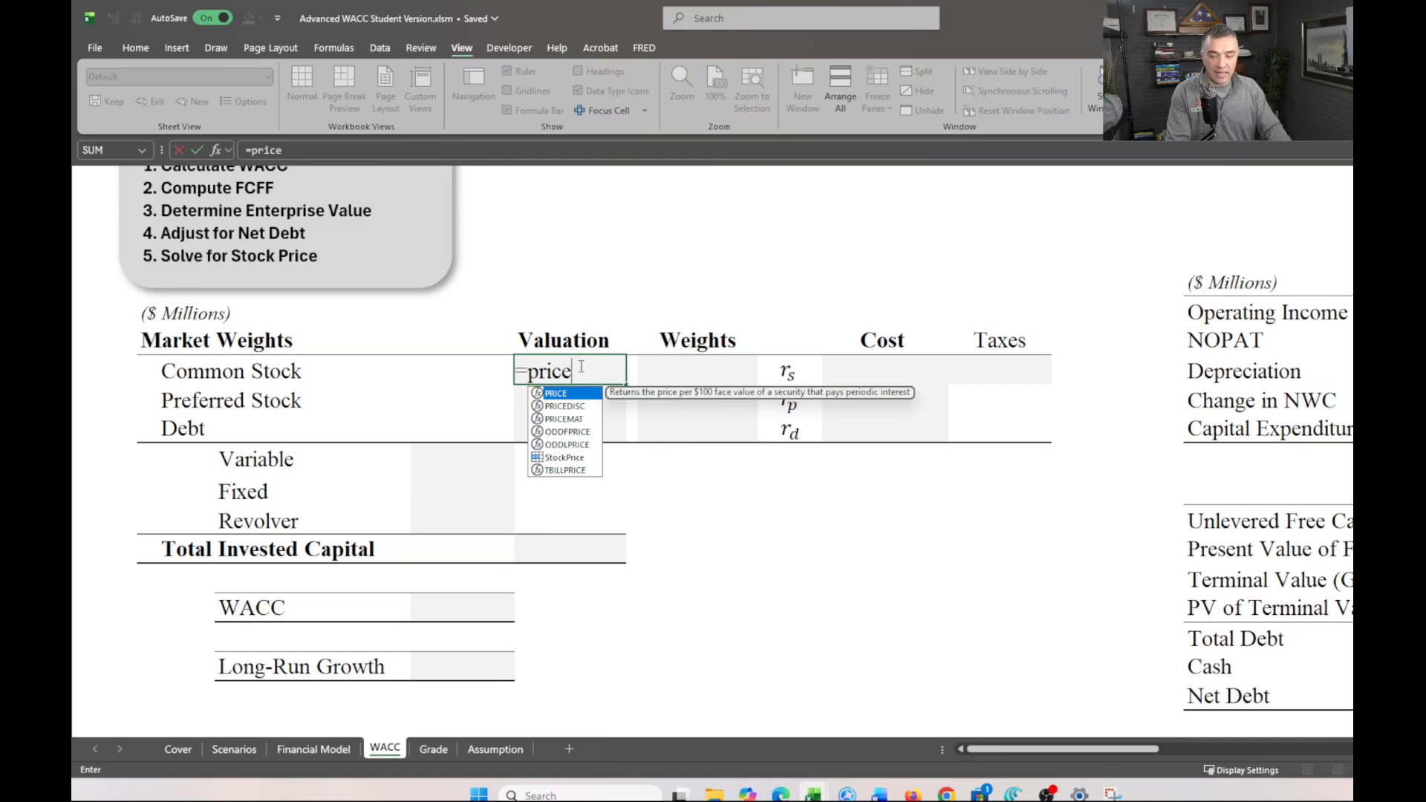
key("BackSpace")
key("BackSpace")
key("BackSpace")
key("BackSpace")
key("BackSpace")
type("stock")
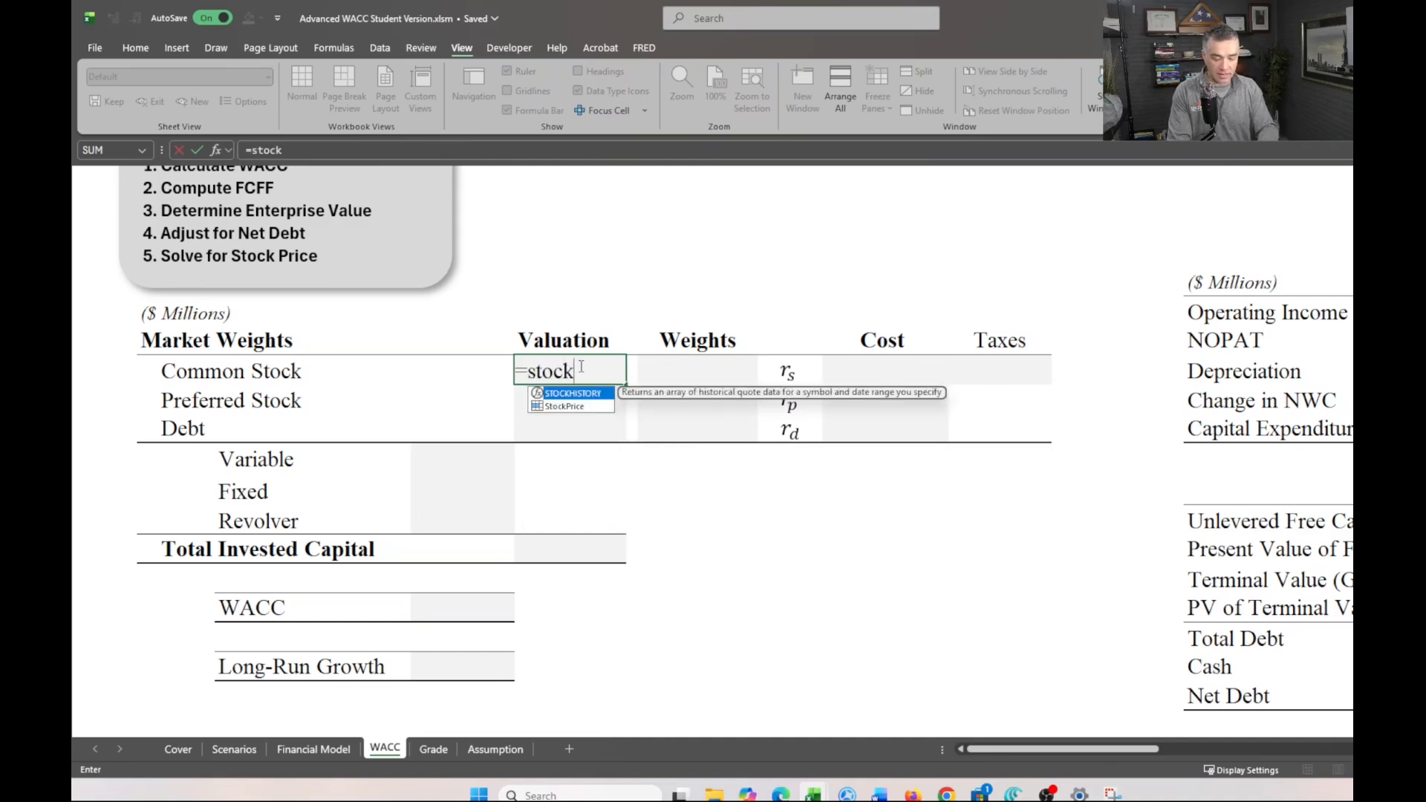
type("pr")
key("Tab")
type("*")
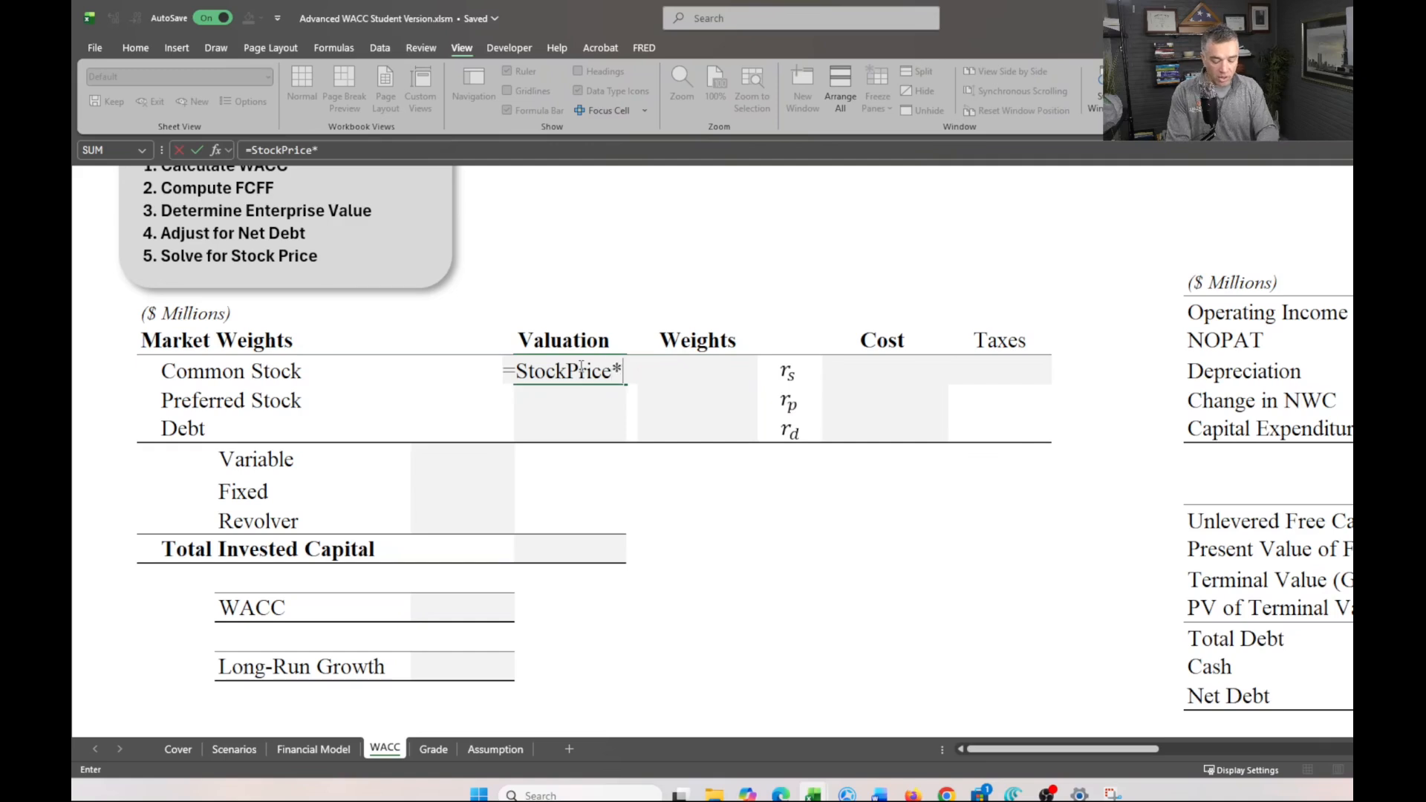
type("shares")
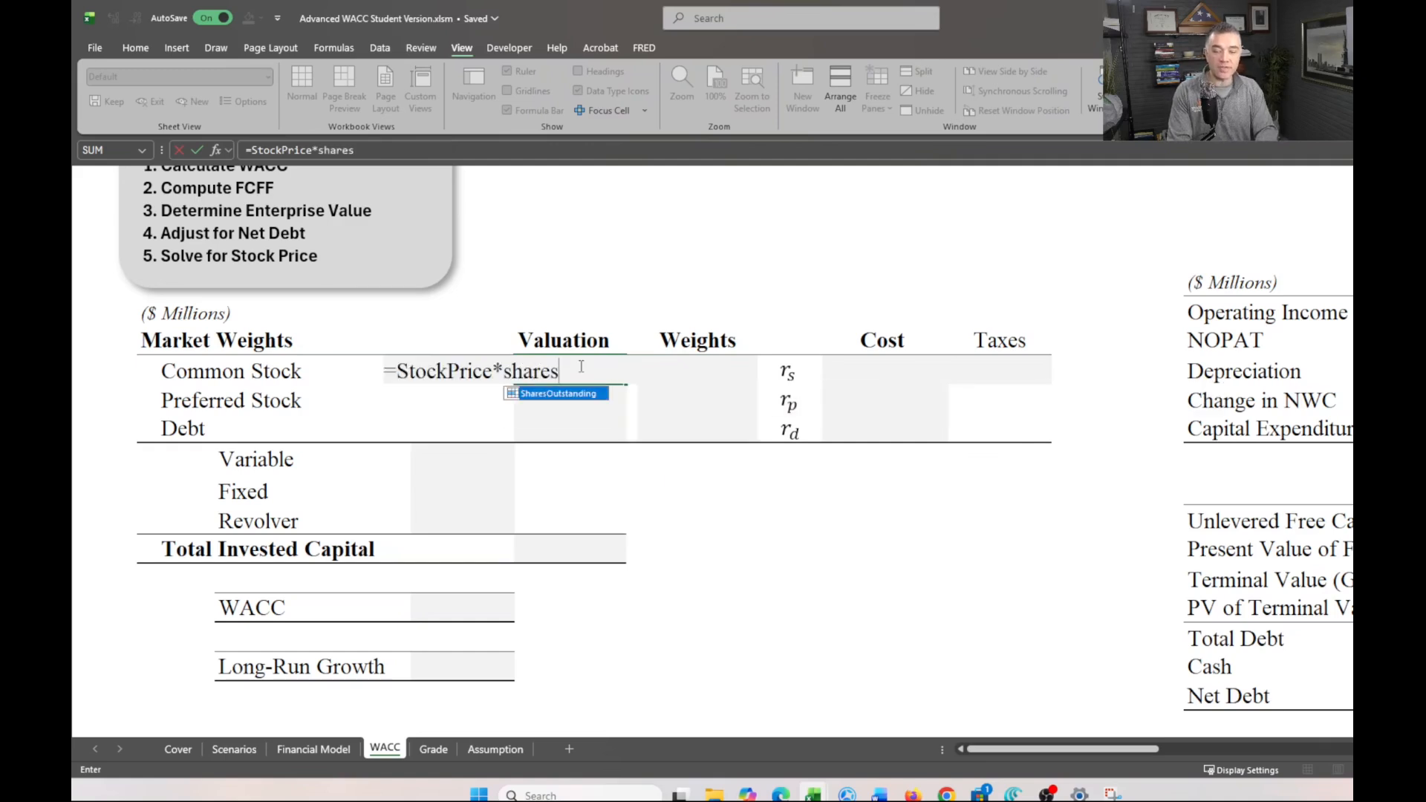
key("Tab")
key("Return")
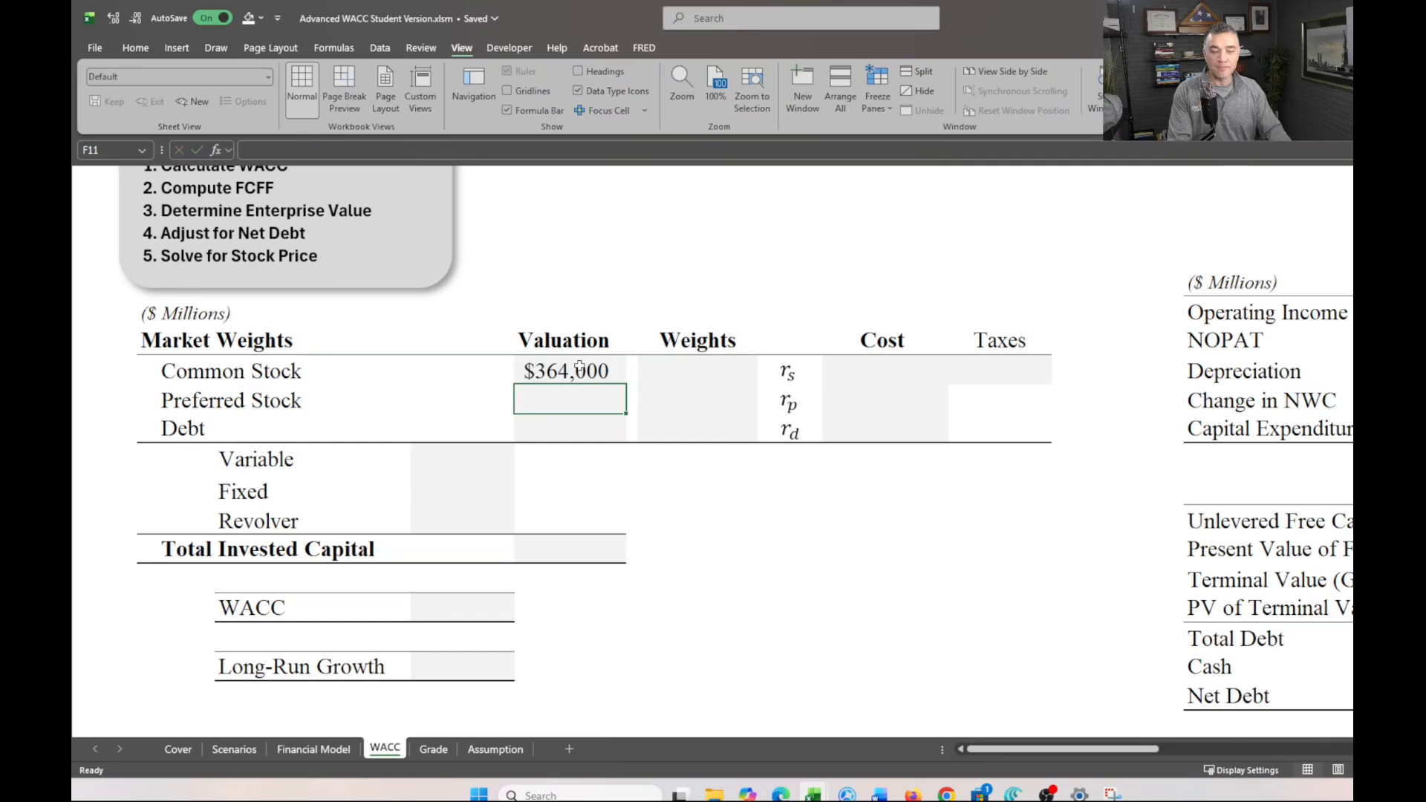
Convert the Common Stock valuation to millions by extending its formula to =StockPrice*SharesOutstanding/1000
left_click(579, 367)
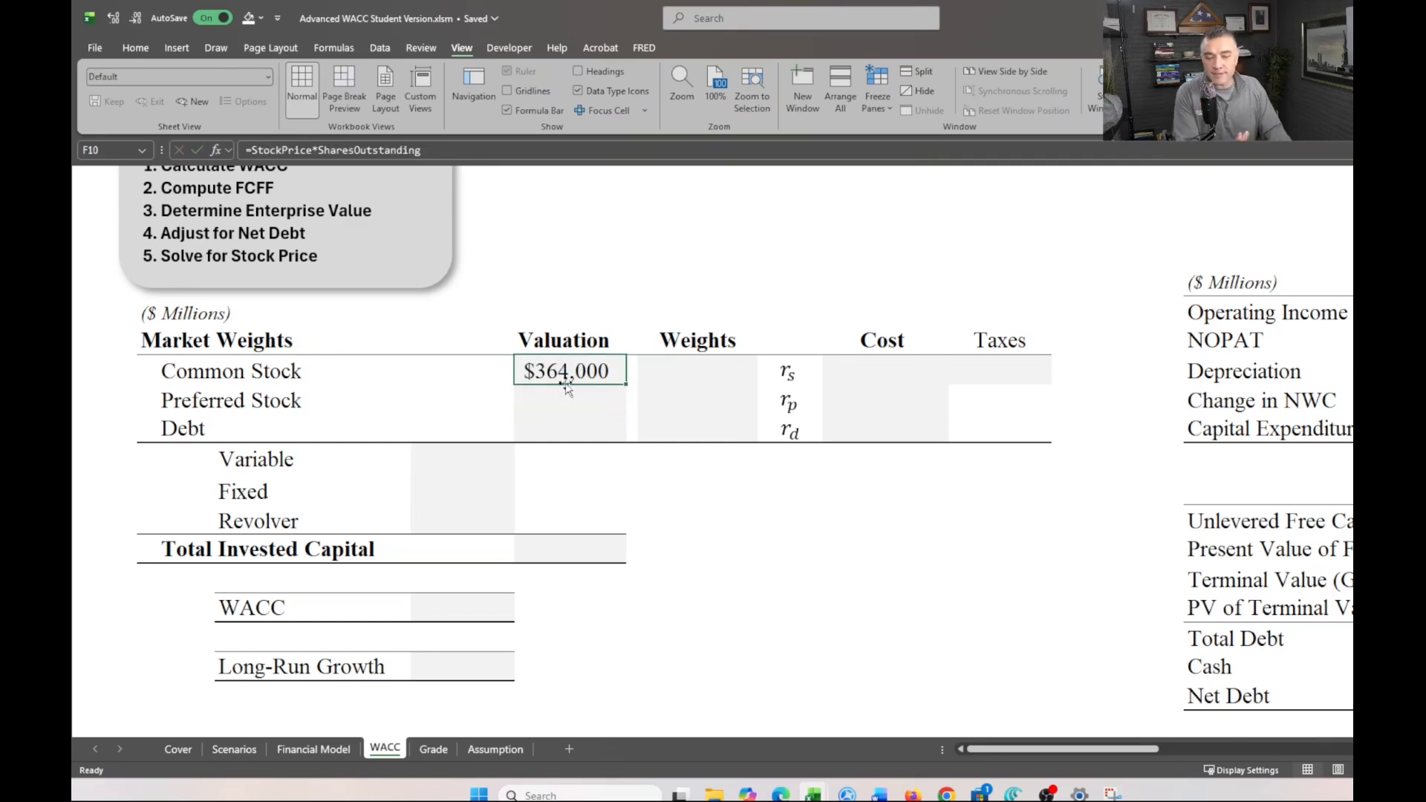
double_click(593, 374)
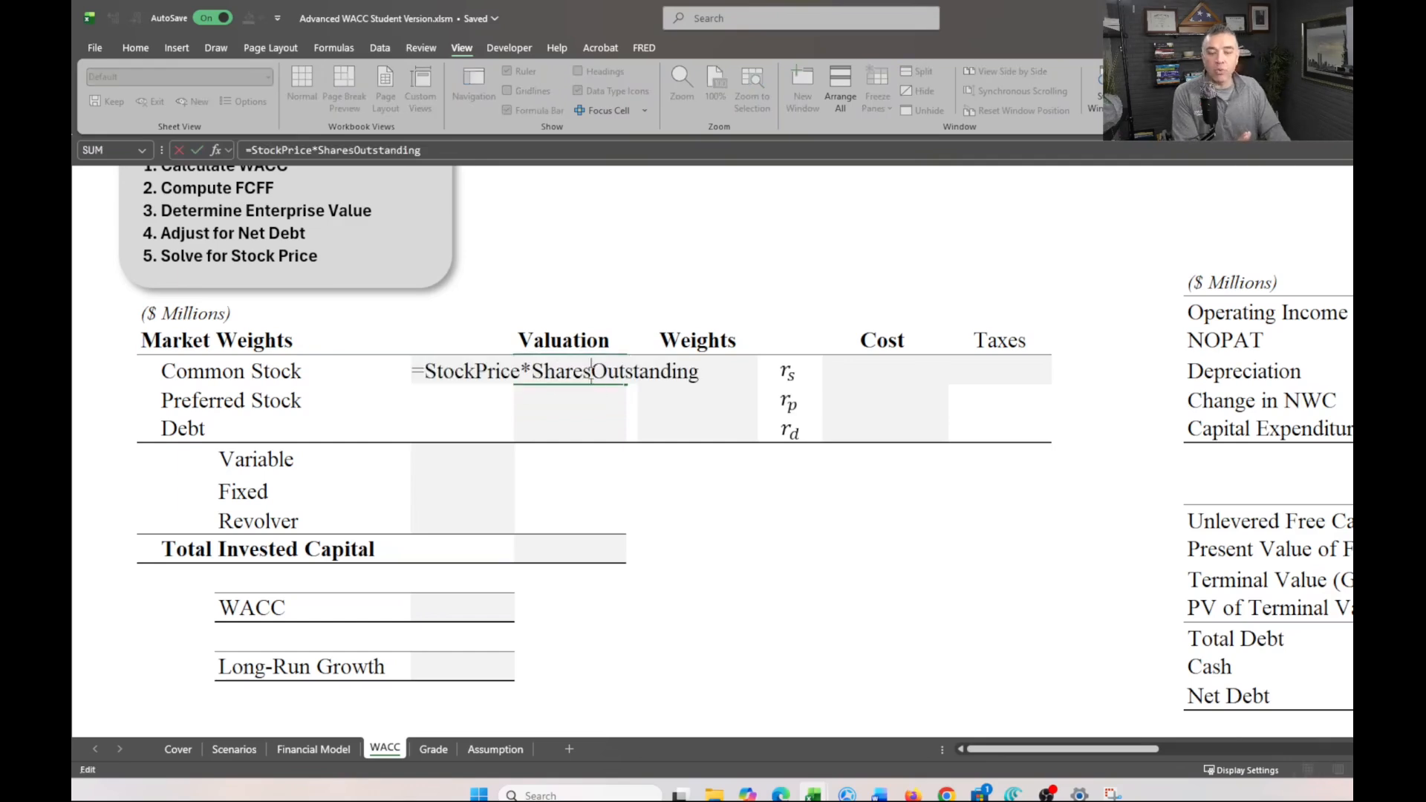
left_click(482, 150)
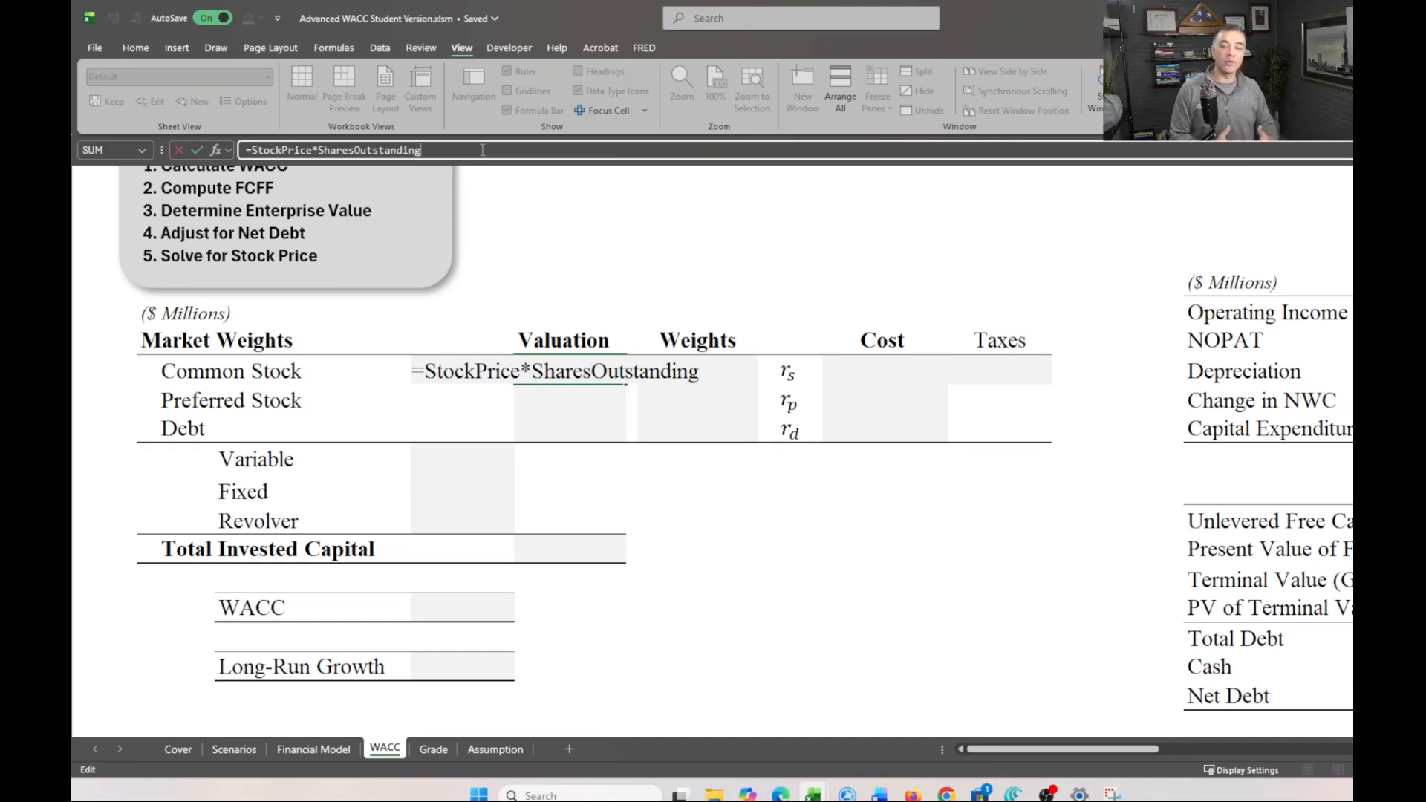
type("/")
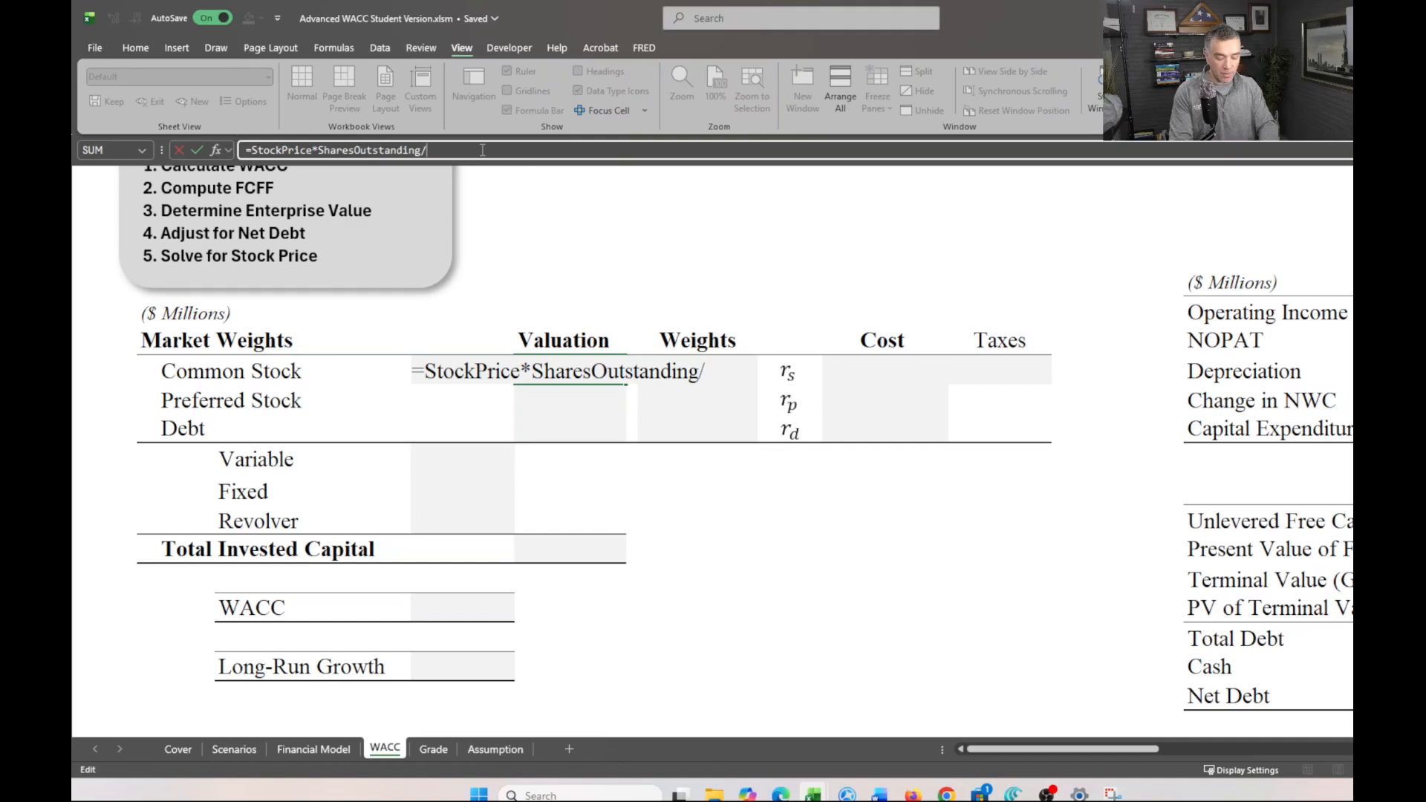
type("1000")
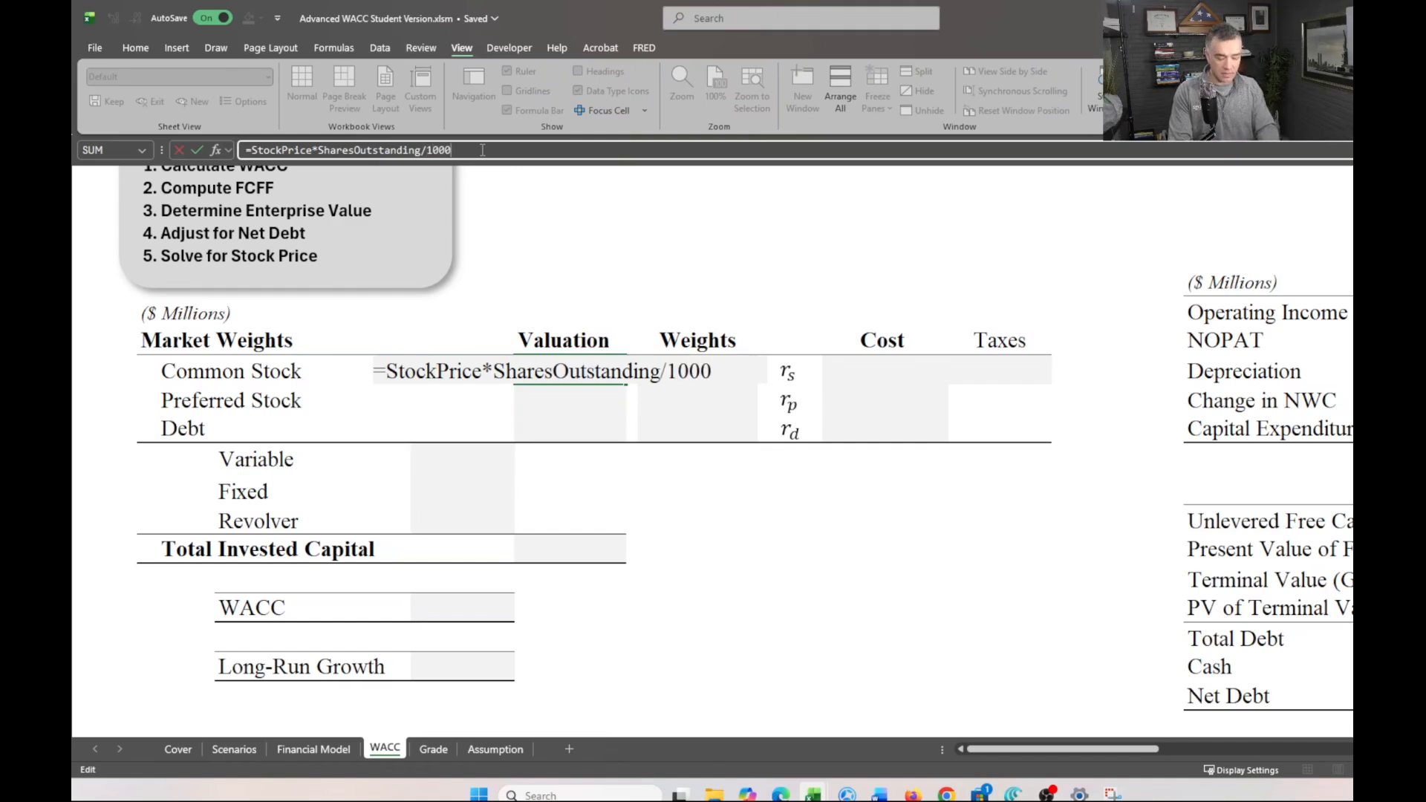
key("Return")
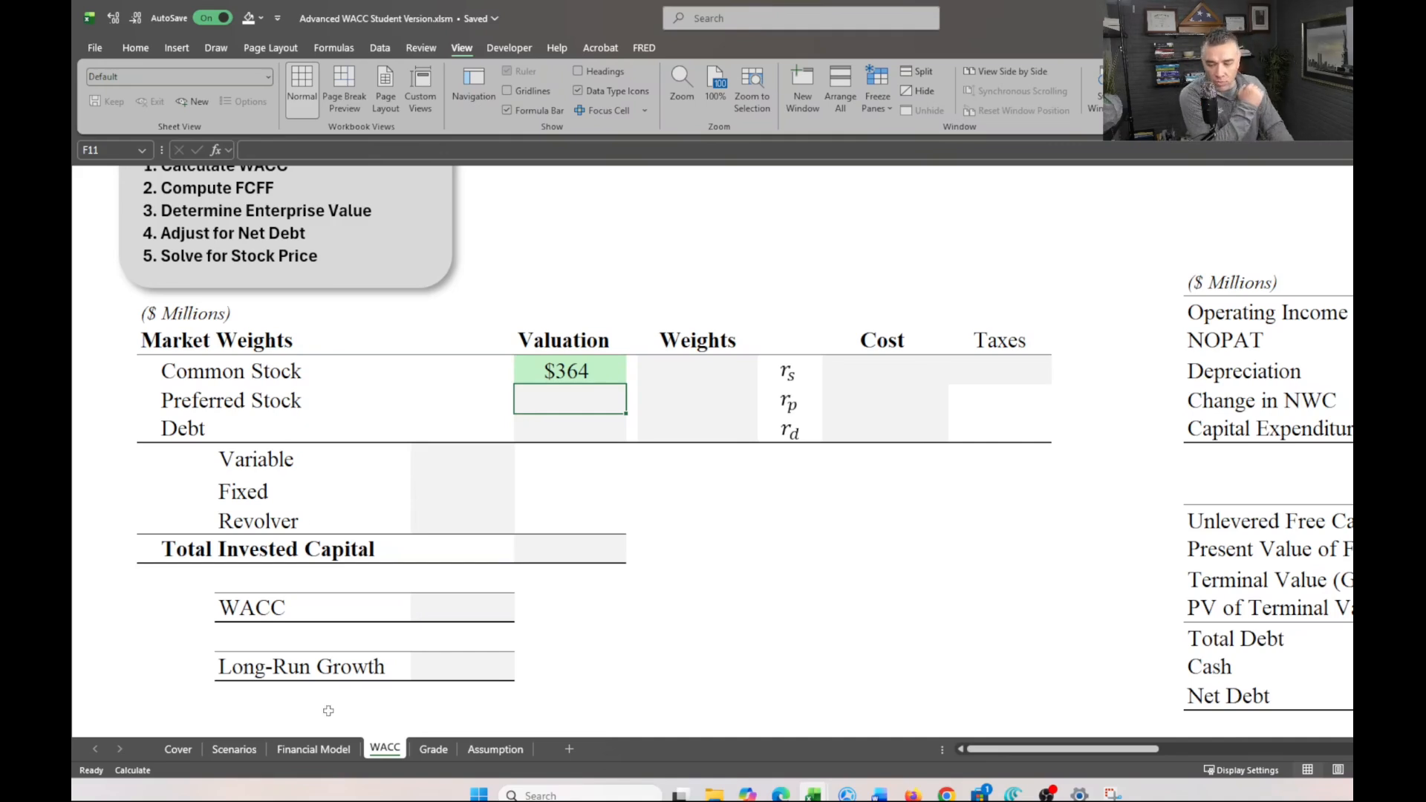
Examine the Preferred Shares balances across all years in the balance sheet of the Financial Model sheet
left_click(327, 750)
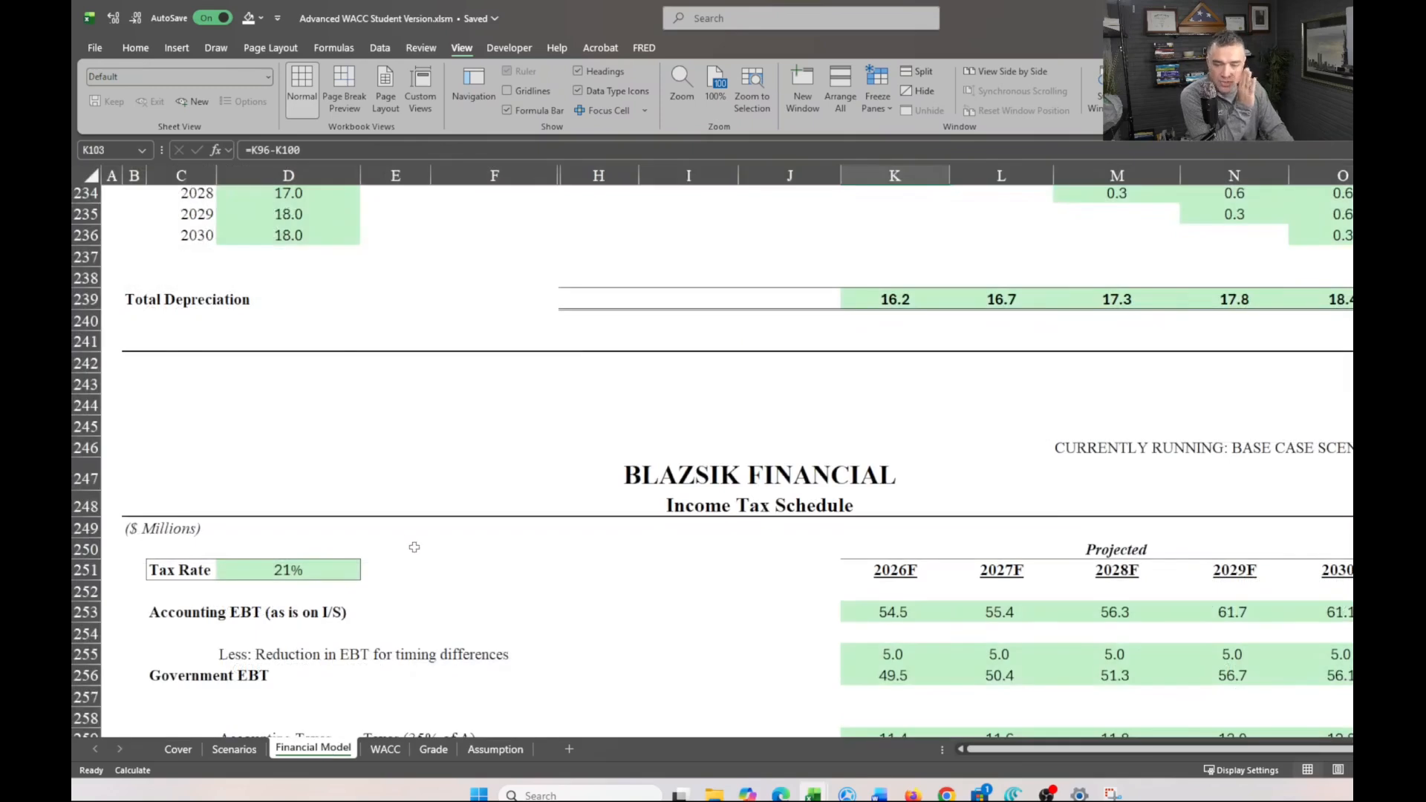
scroll(414, 547, "up", 9)
scroll(414, 548, "up", 5)
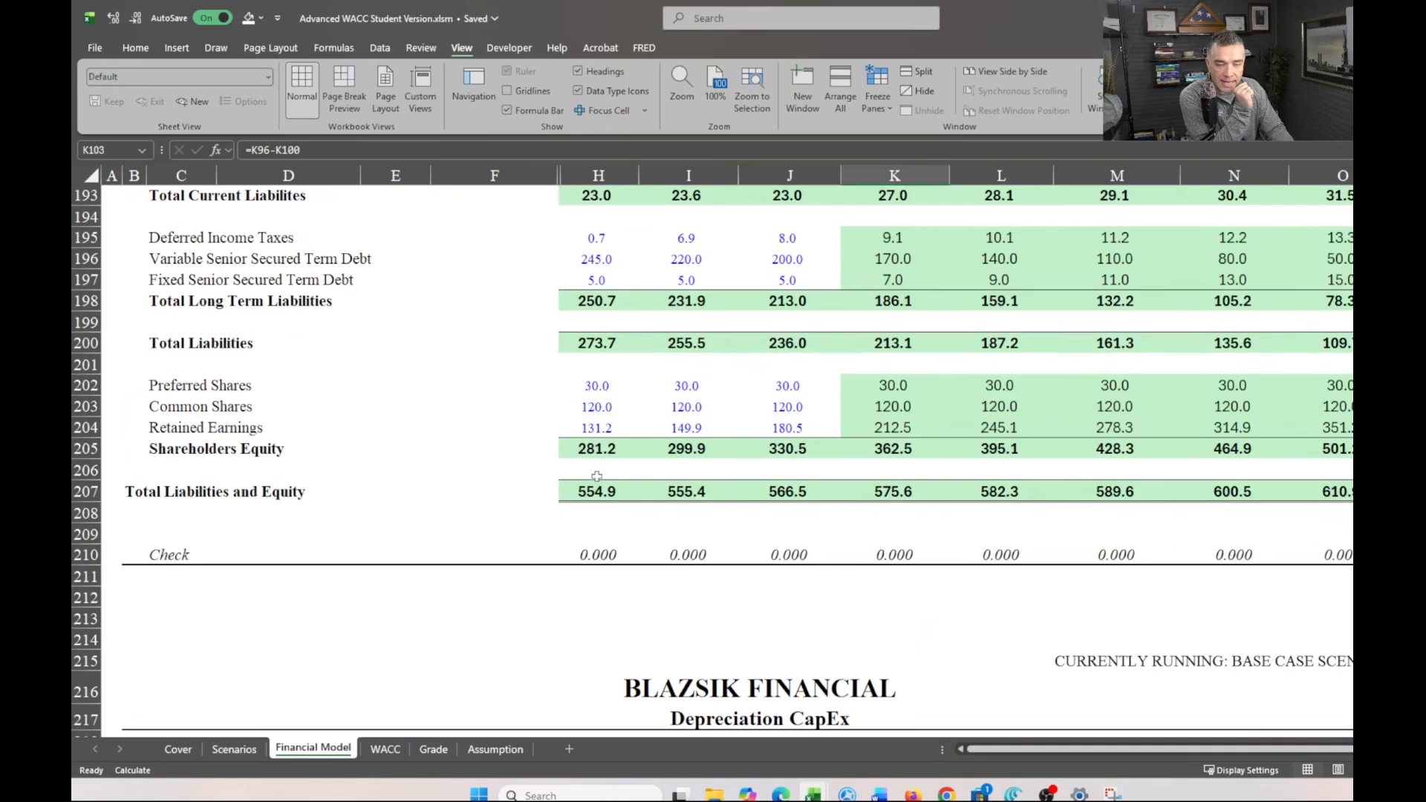
left_click(588, 386)
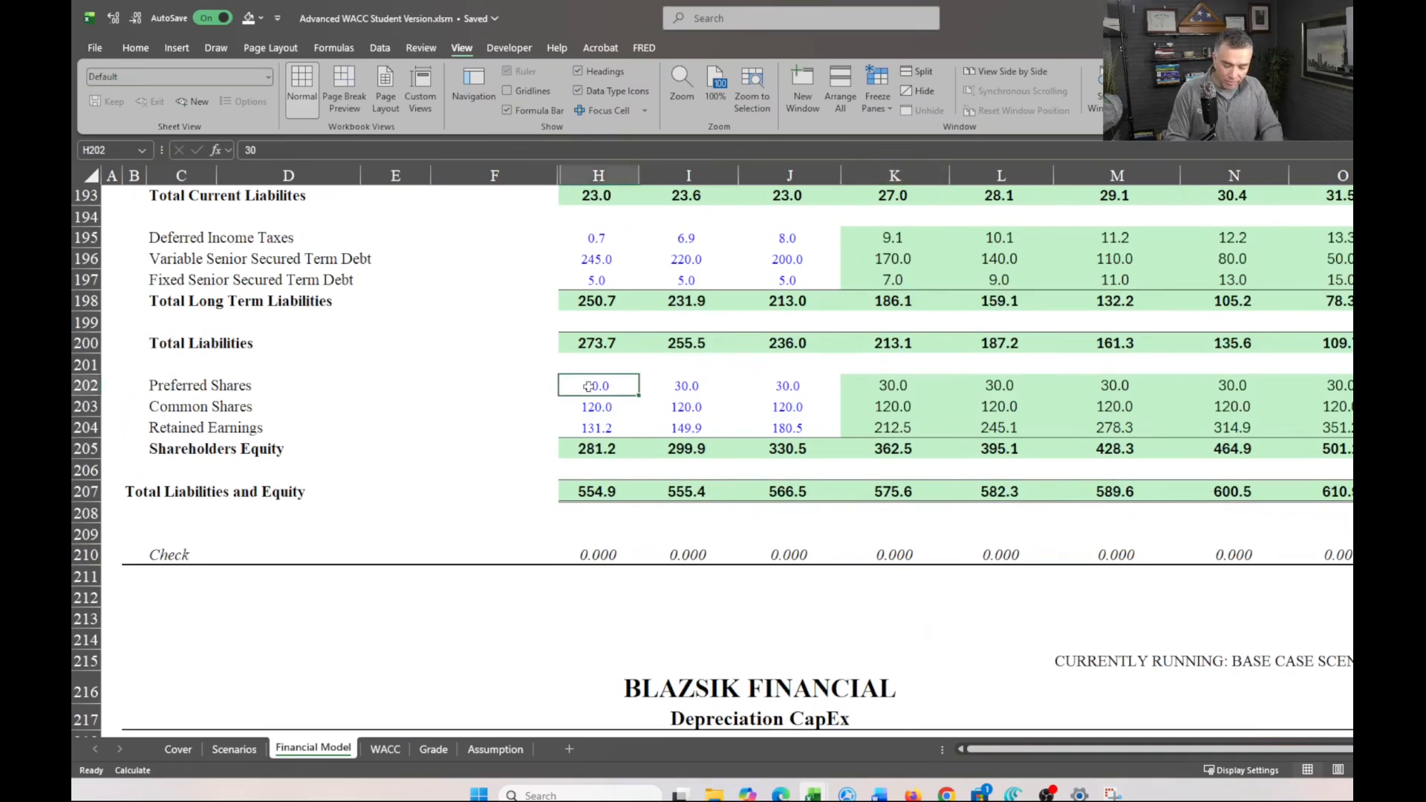
key("shift+Right")
key("shift+Right")
key("shift+Right")
key("shift+Right")
key("shift+Right")
key("shift+Right")
key("shift+Right")
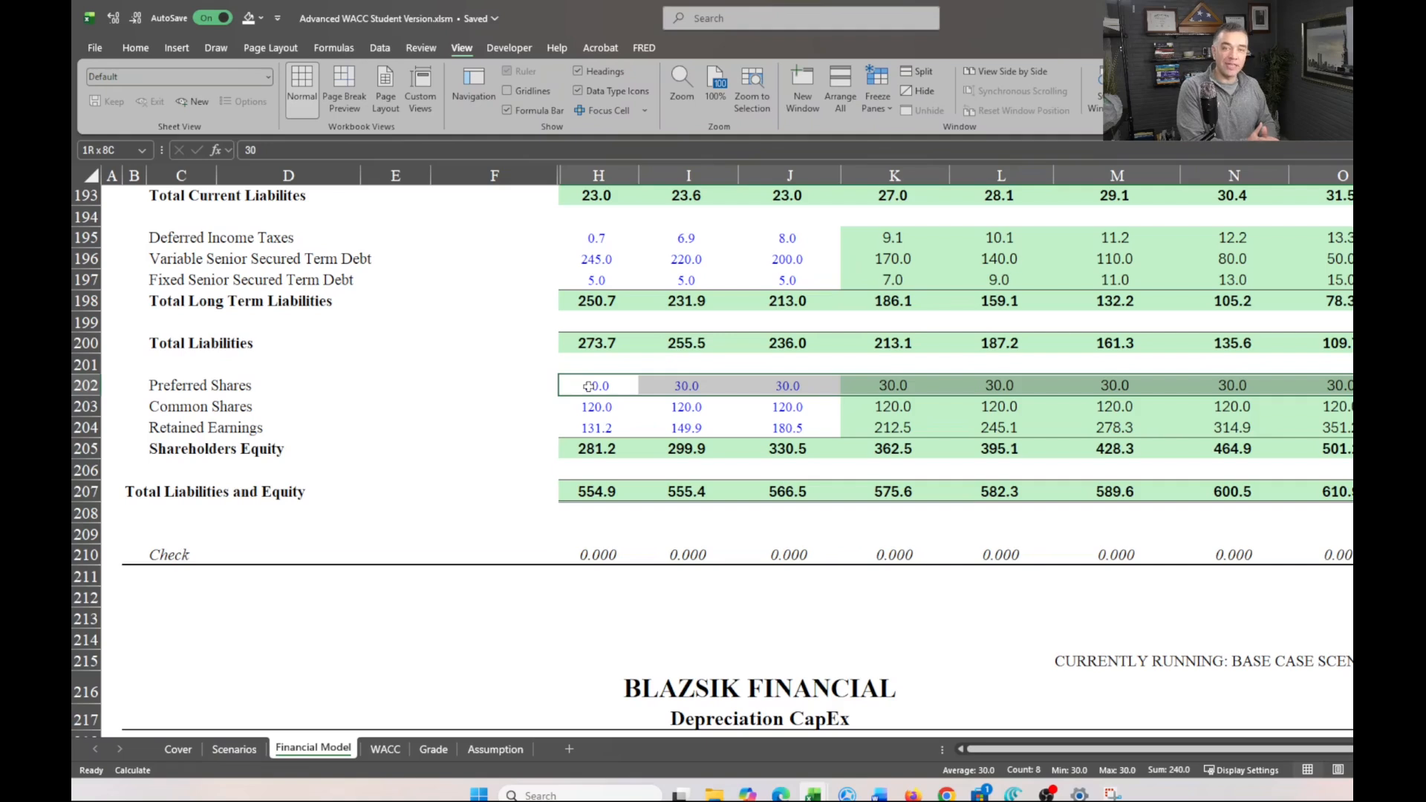
left_click_drag(588, 386, 589, 386)
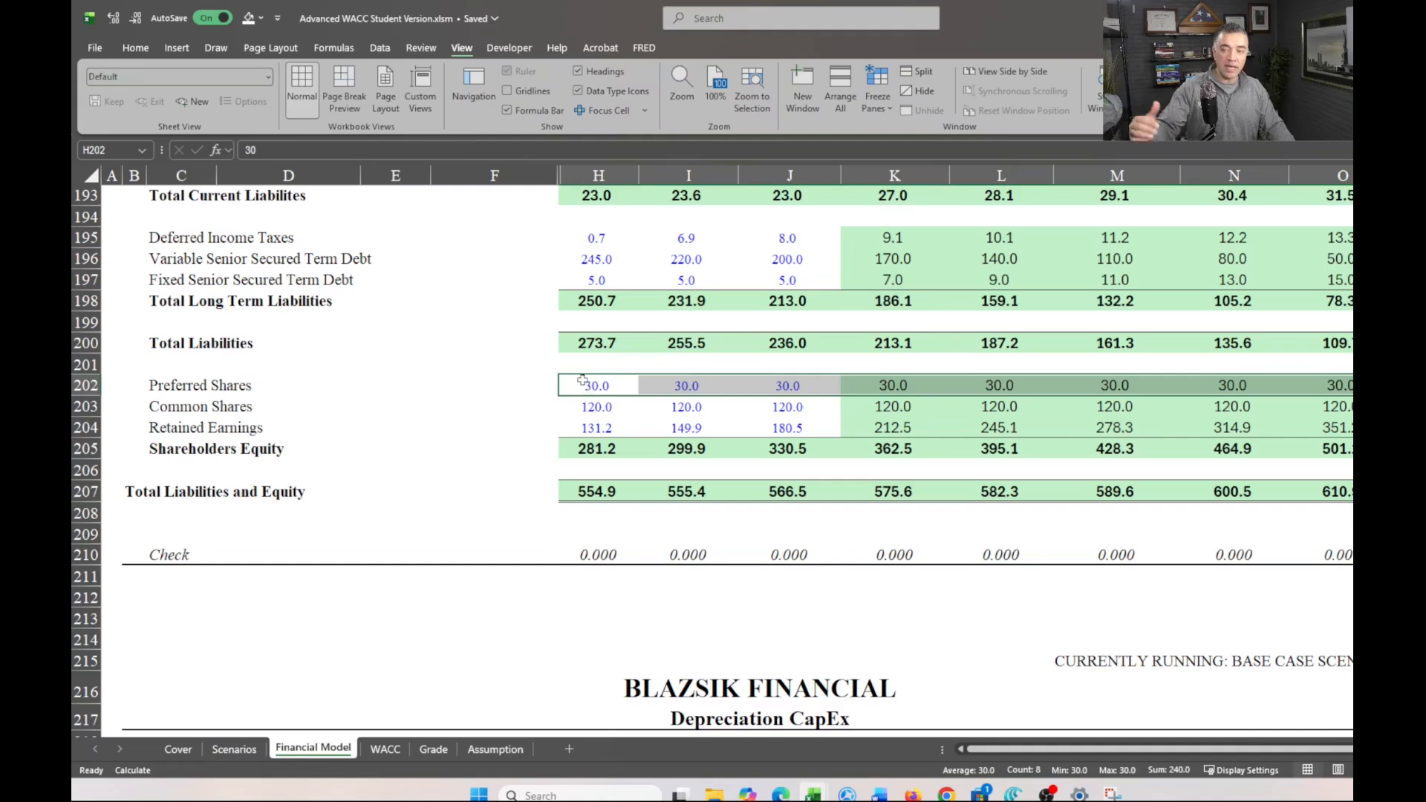
Check the preferred required return input on the Assumption sheet and go back to the WACC sheet
left_click(492, 749)
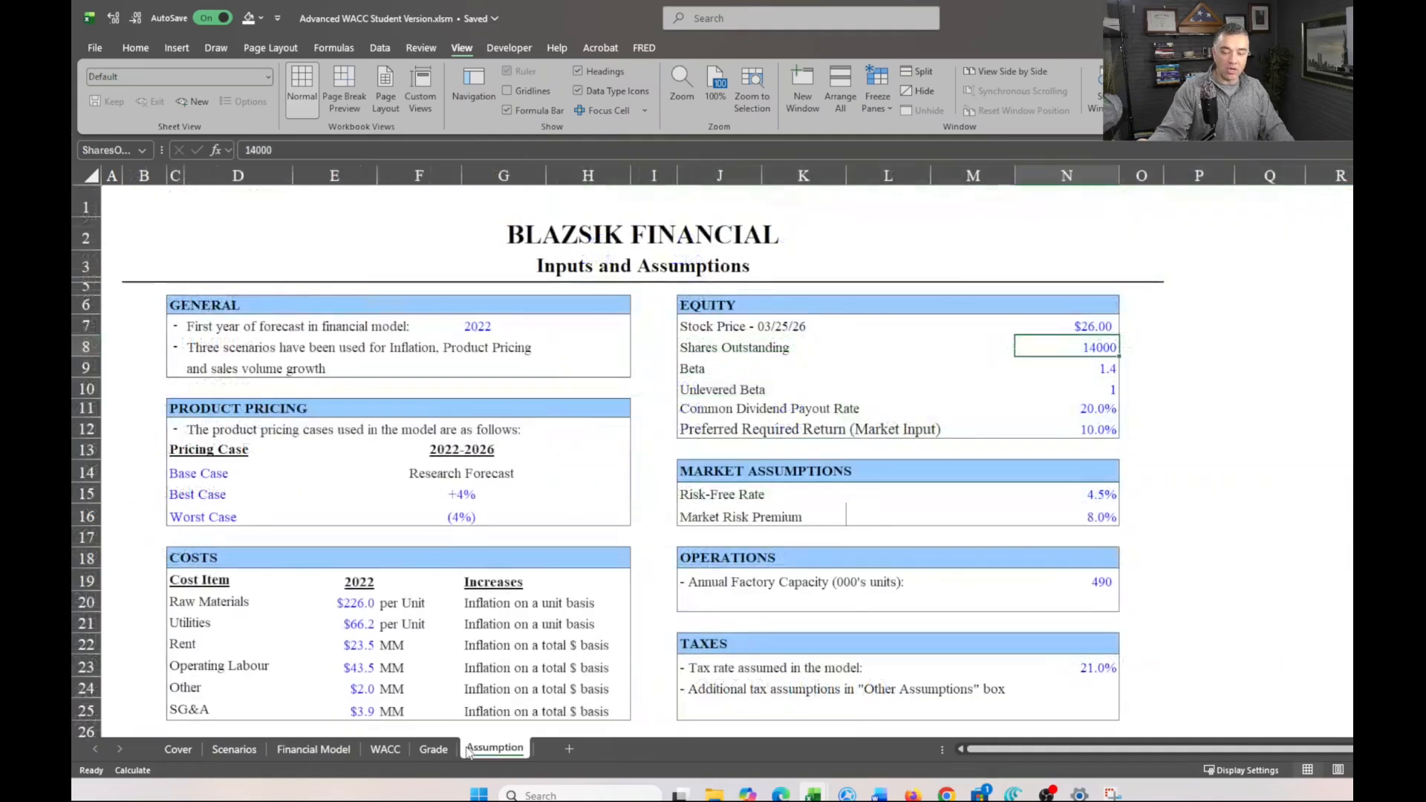
left_click(1095, 428)
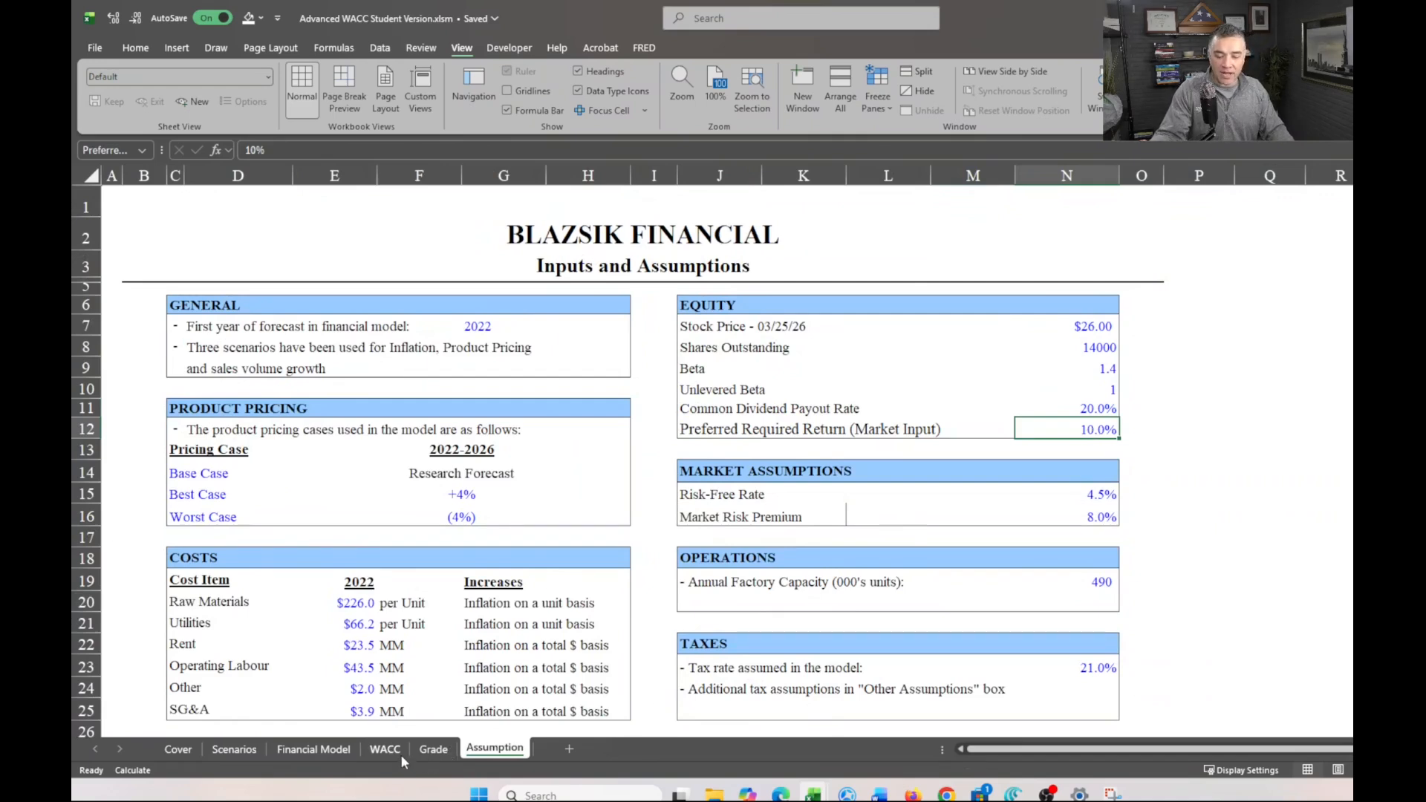
left_click(400, 754)
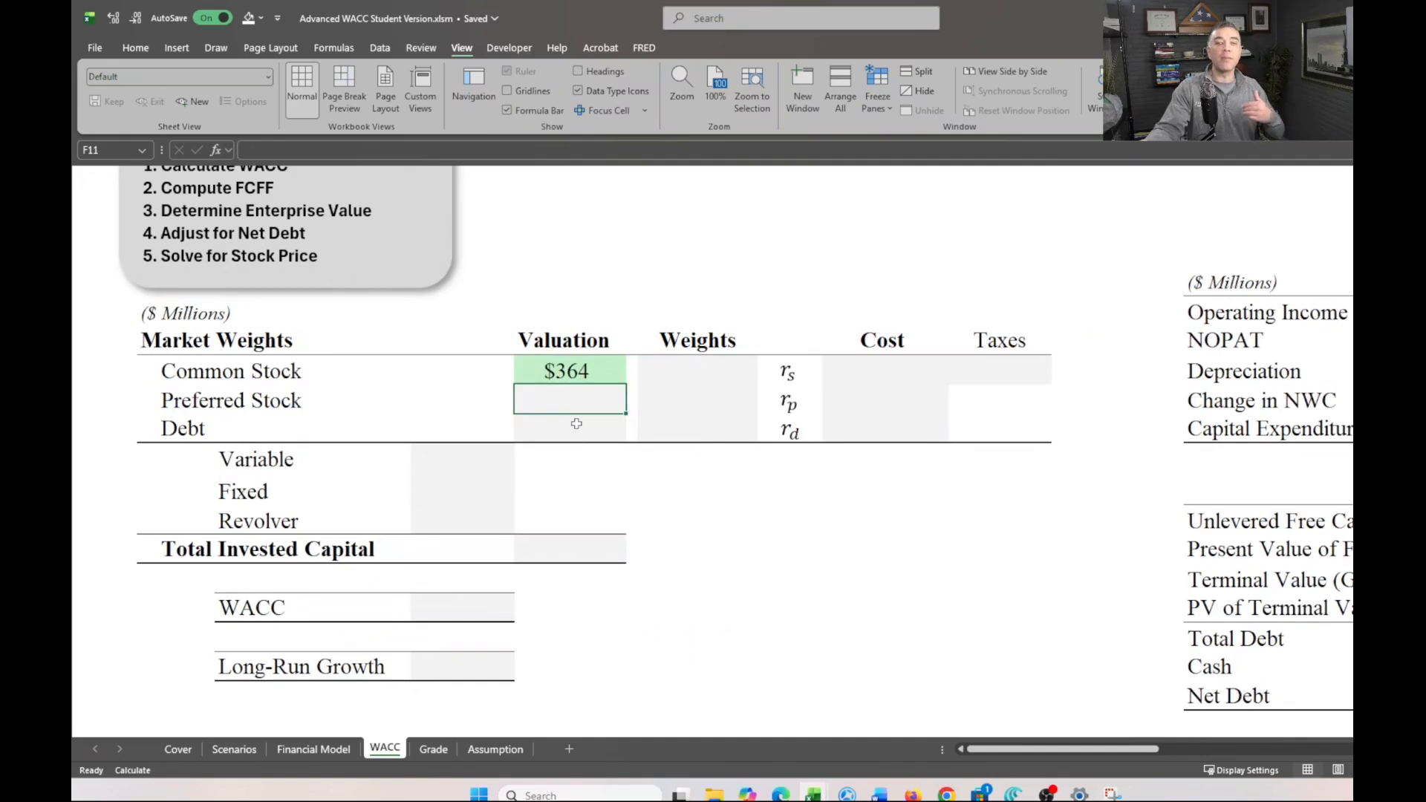
Start the Preferred Stock valuation formula with the 2026F Preferred Dividend, cell K382 in the Financial Model's Shareholders Equity Schedule
type("=")
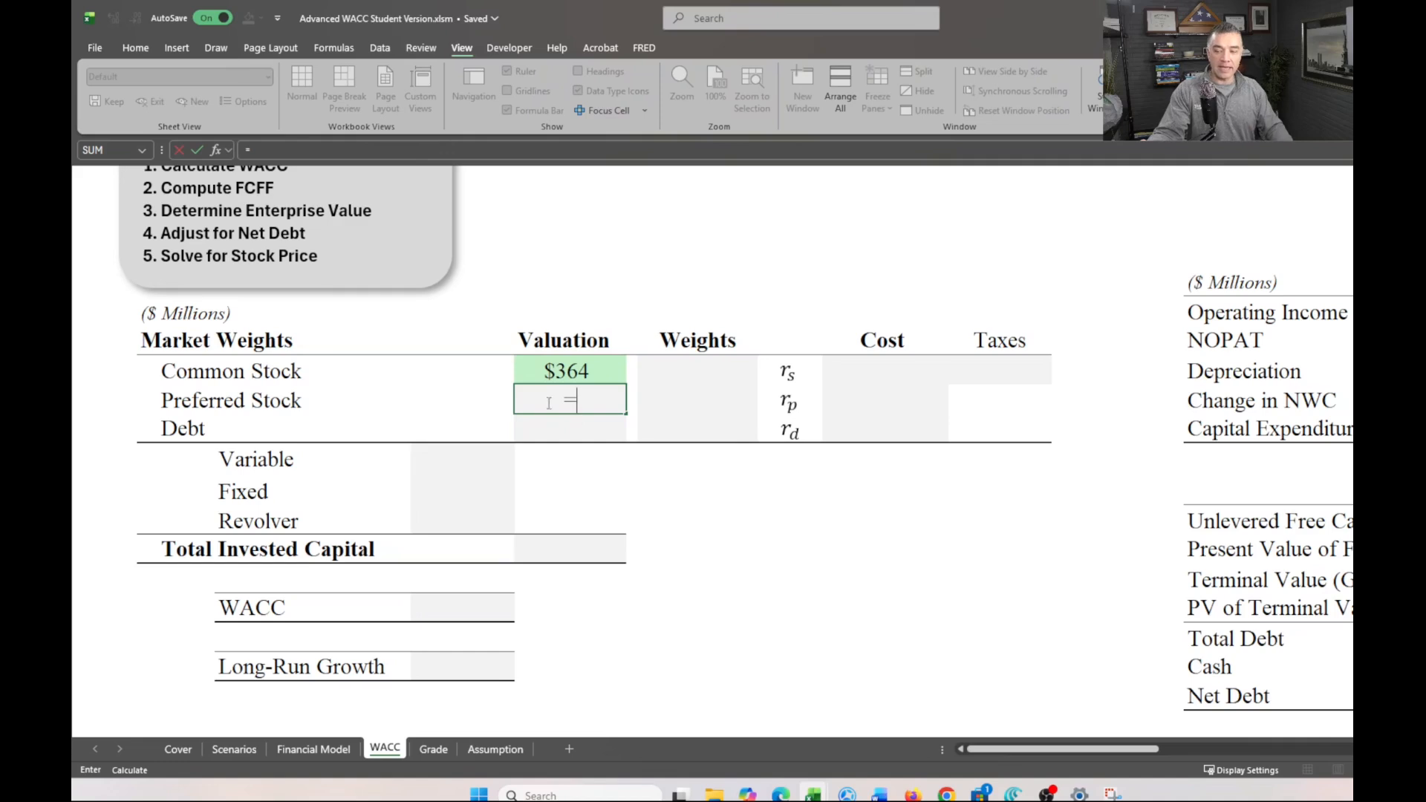
left_click(336, 751)
scroll(595, 591, "down", 5)
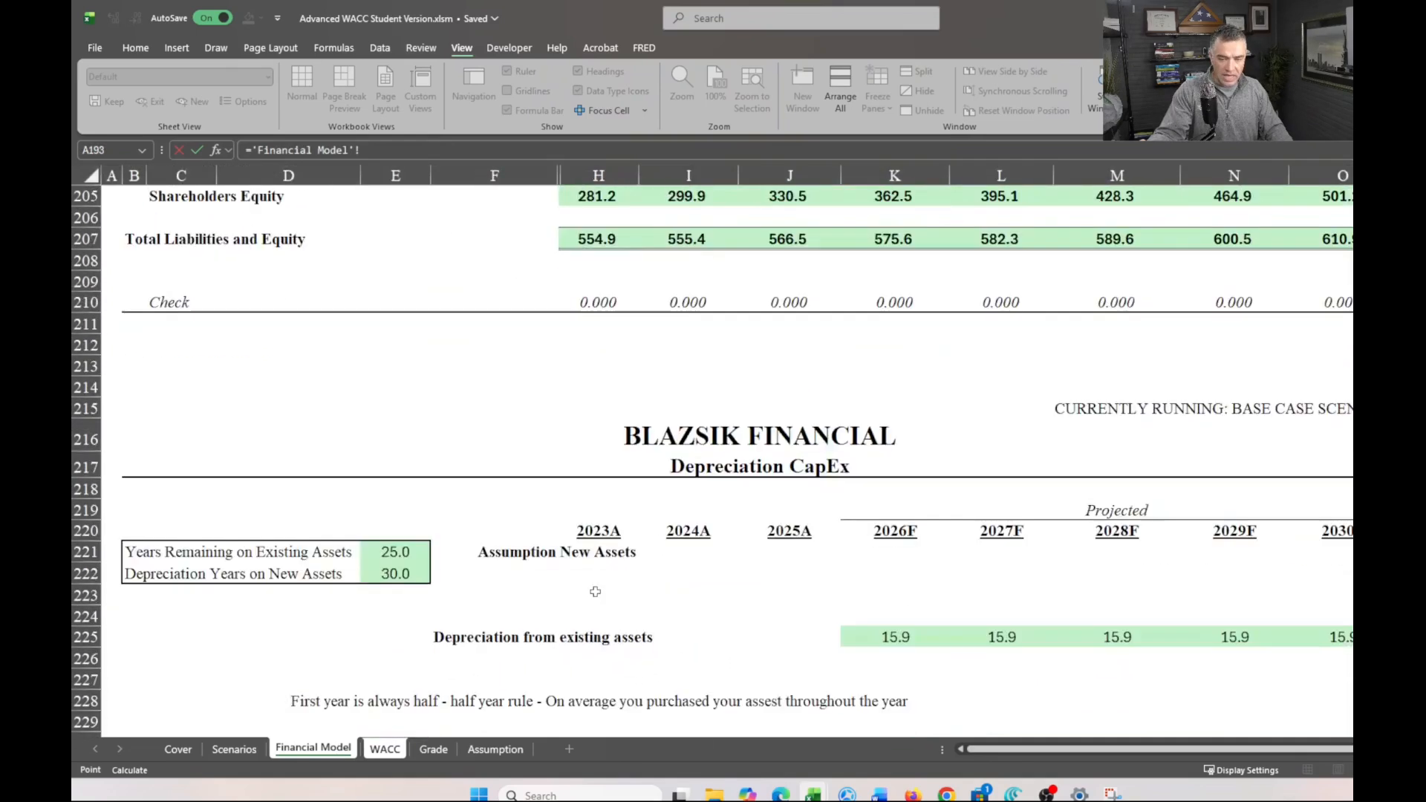
scroll(595, 591, "up", 12)
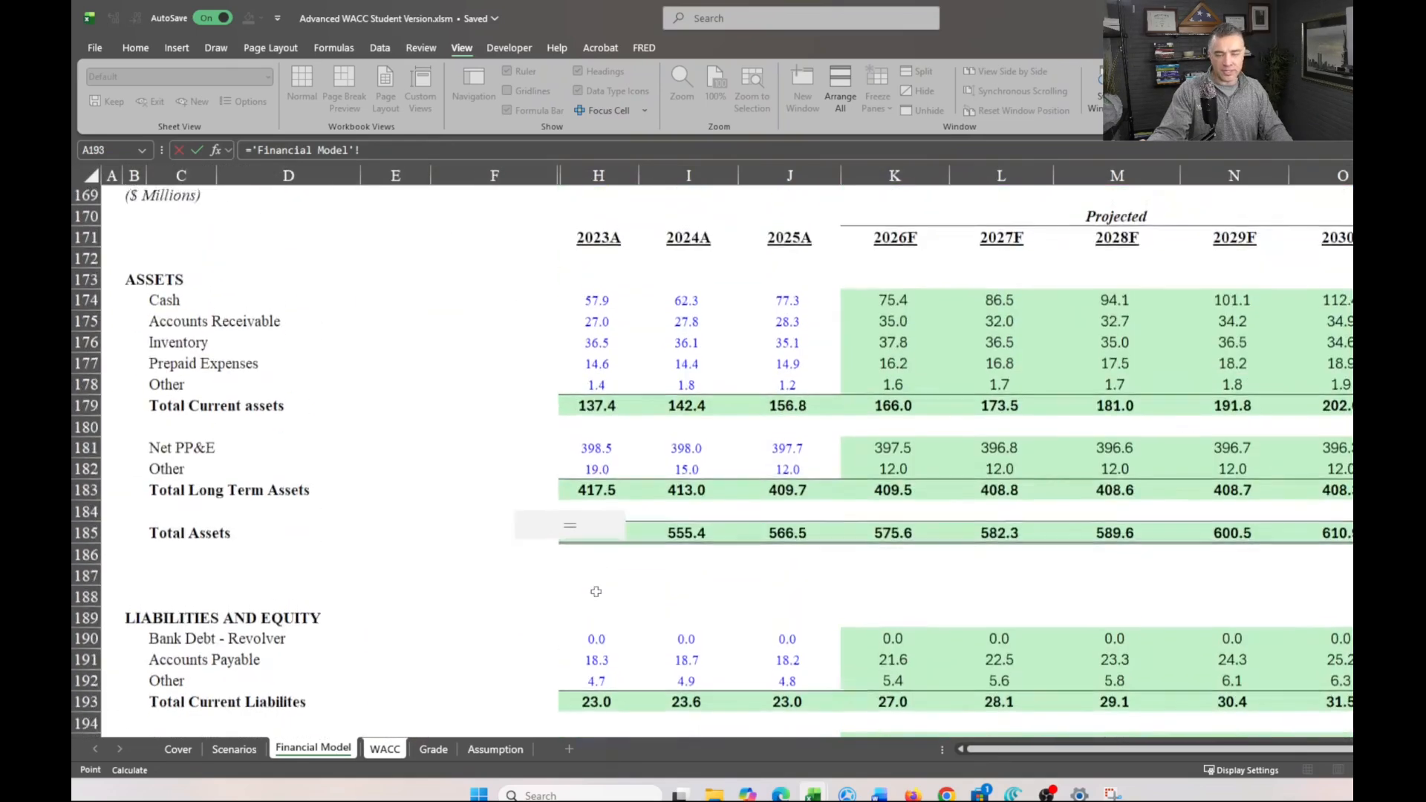
scroll(596, 591, "up", 8)
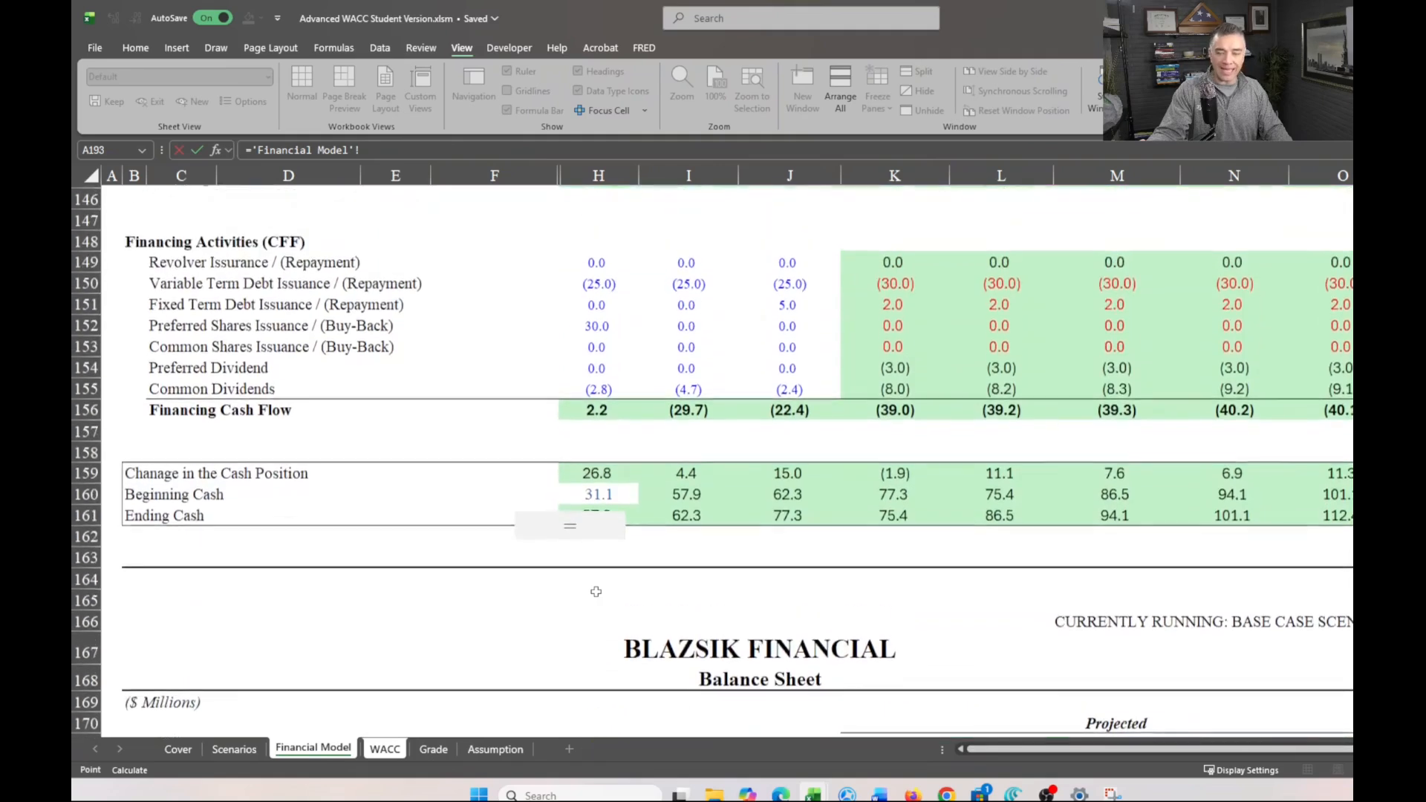
scroll(602, 573, "up", 3)
scroll(602, 574, "down", 1)
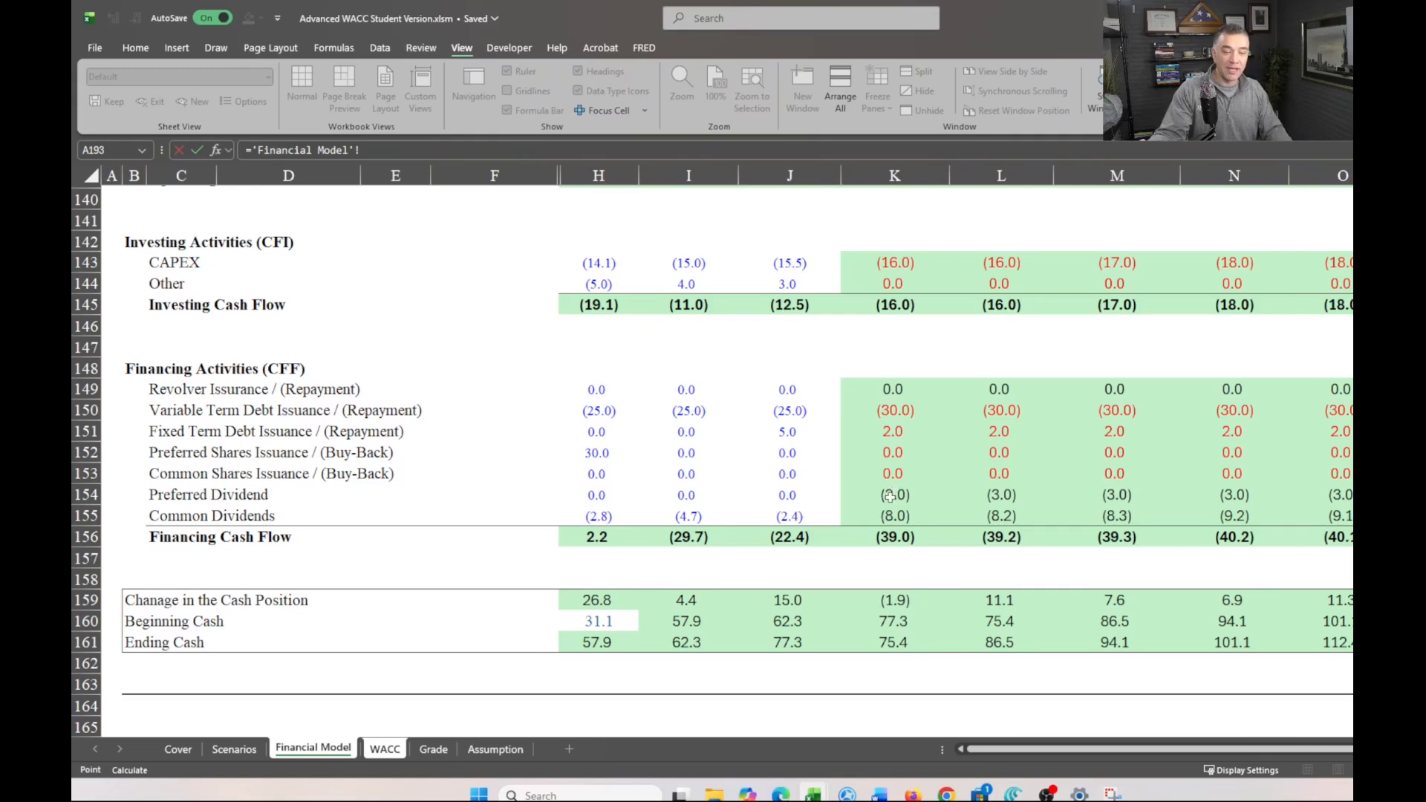
scroll(893, 490, "up", 8)
scroll(886, 510, "up", 3)
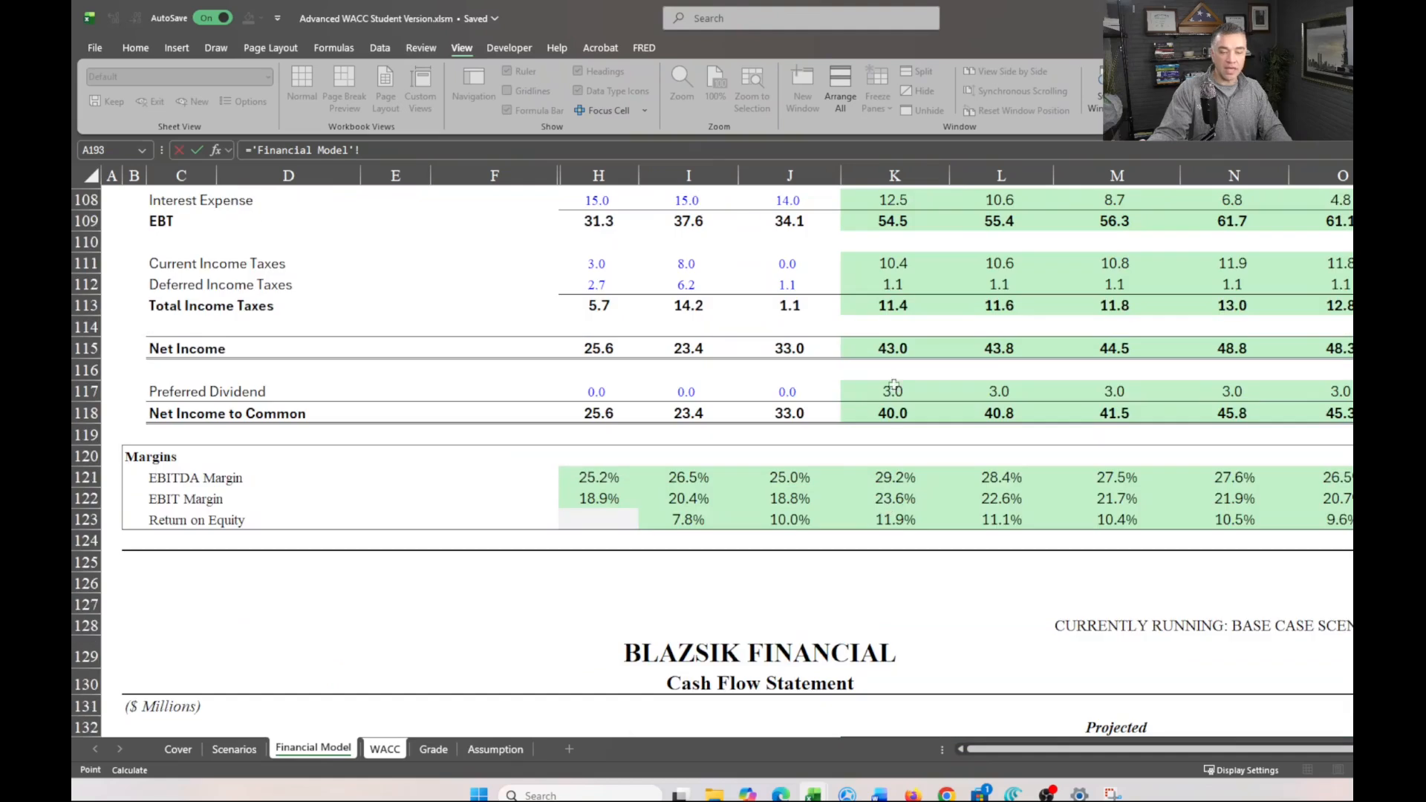
scroll(885, 537, "down", 3)
scroll(885, 537, "down", 20)
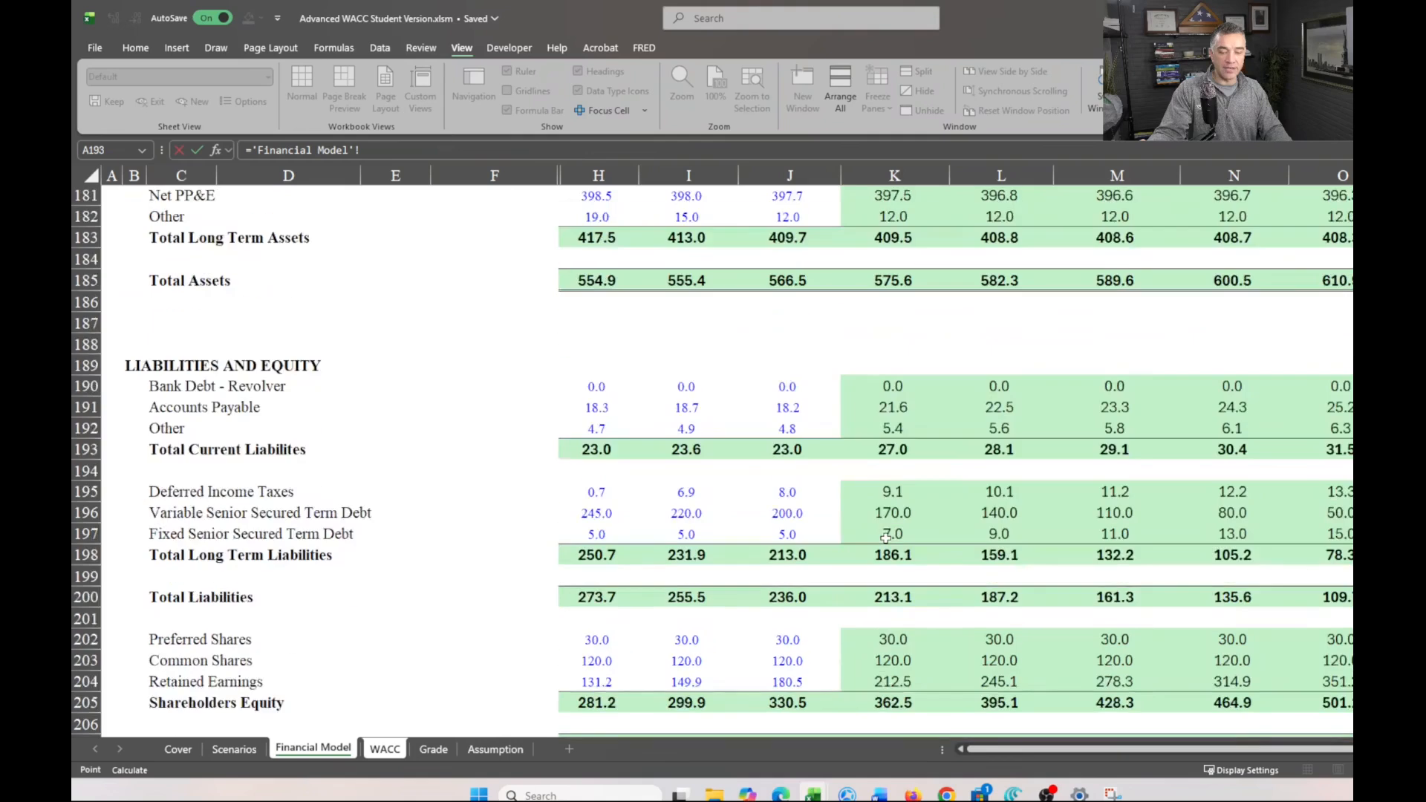
scroll(885, 538, "down", 20)
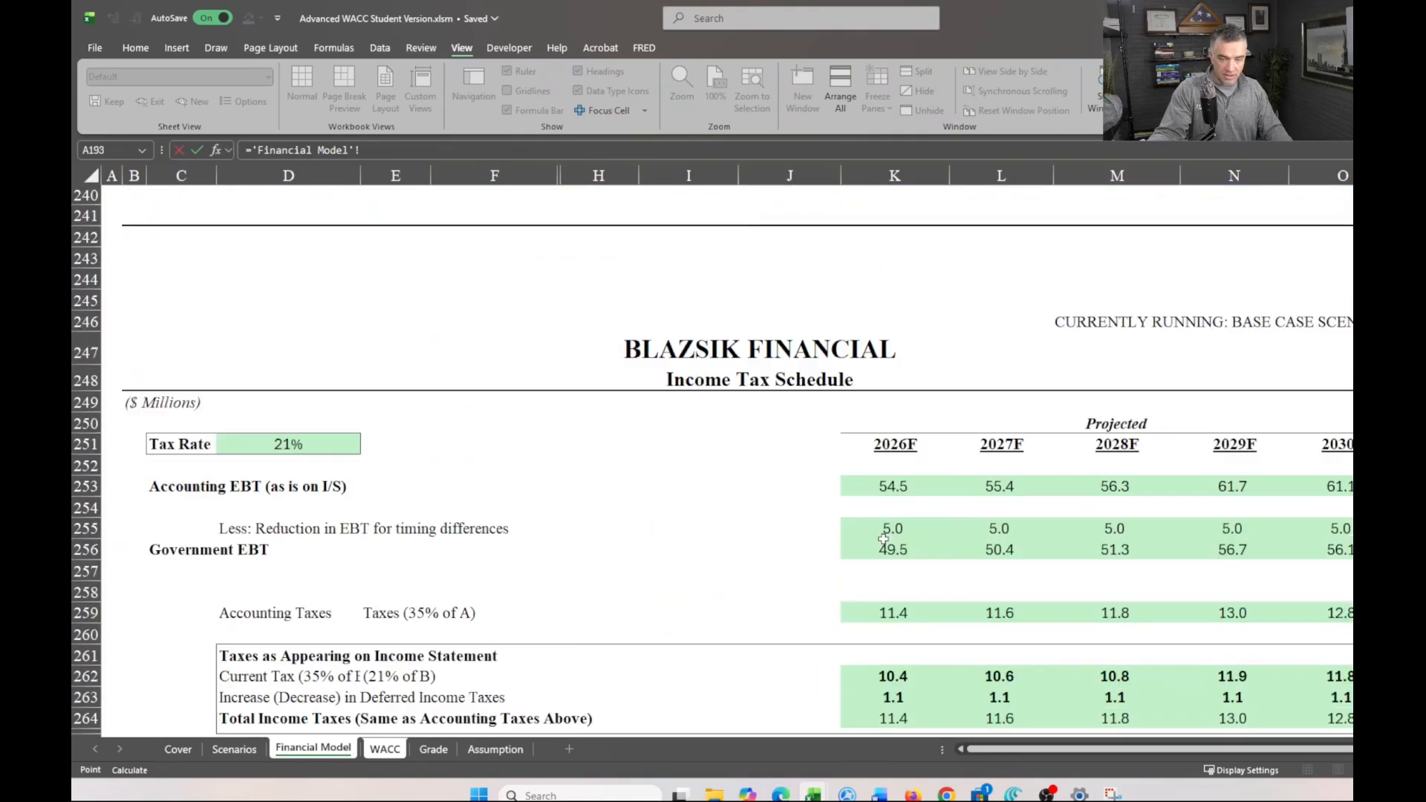
scroll(883, 539, "down", 20)
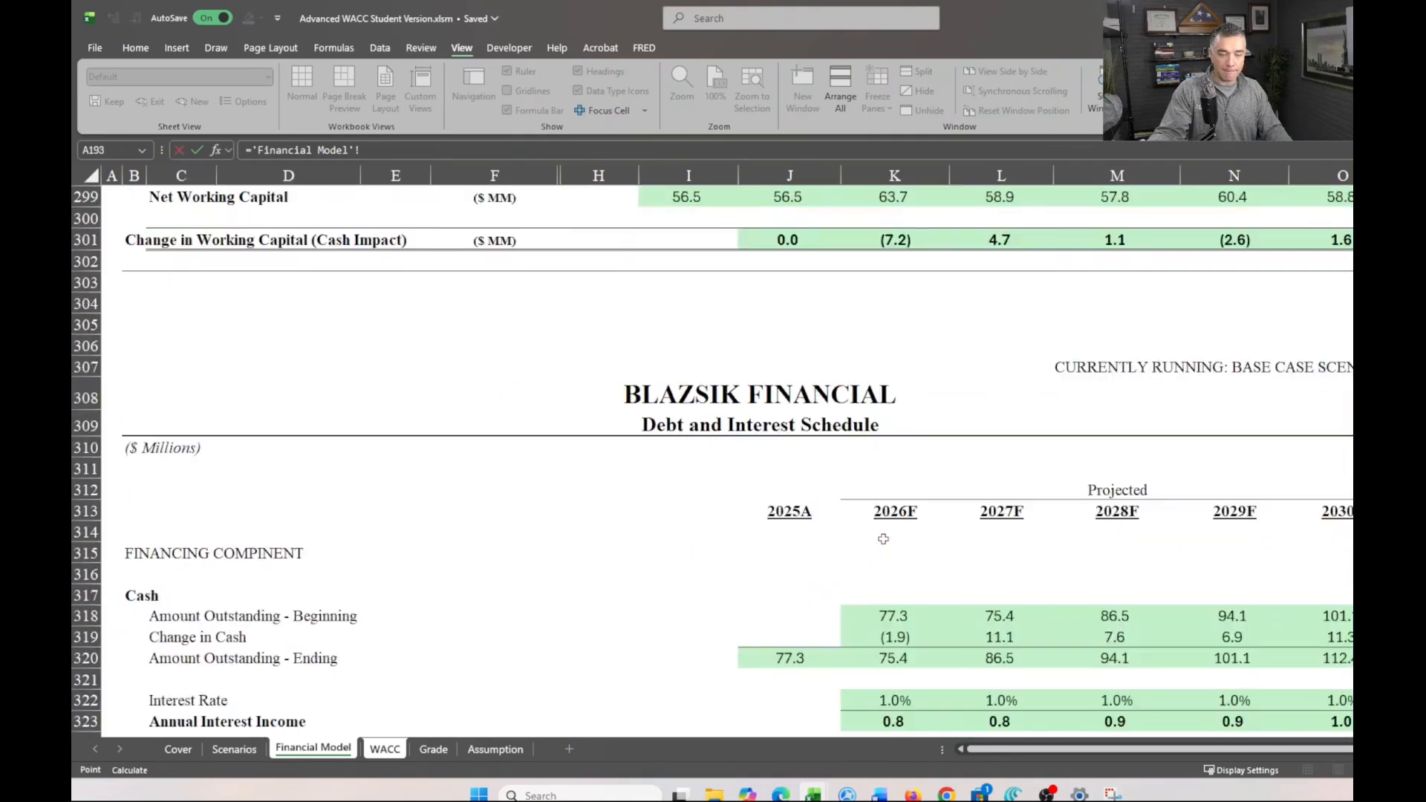
scroll(883, 538, "down", 16)
scroll(883, 538, "down", 12)
scroll(556, 455, "up", 4)
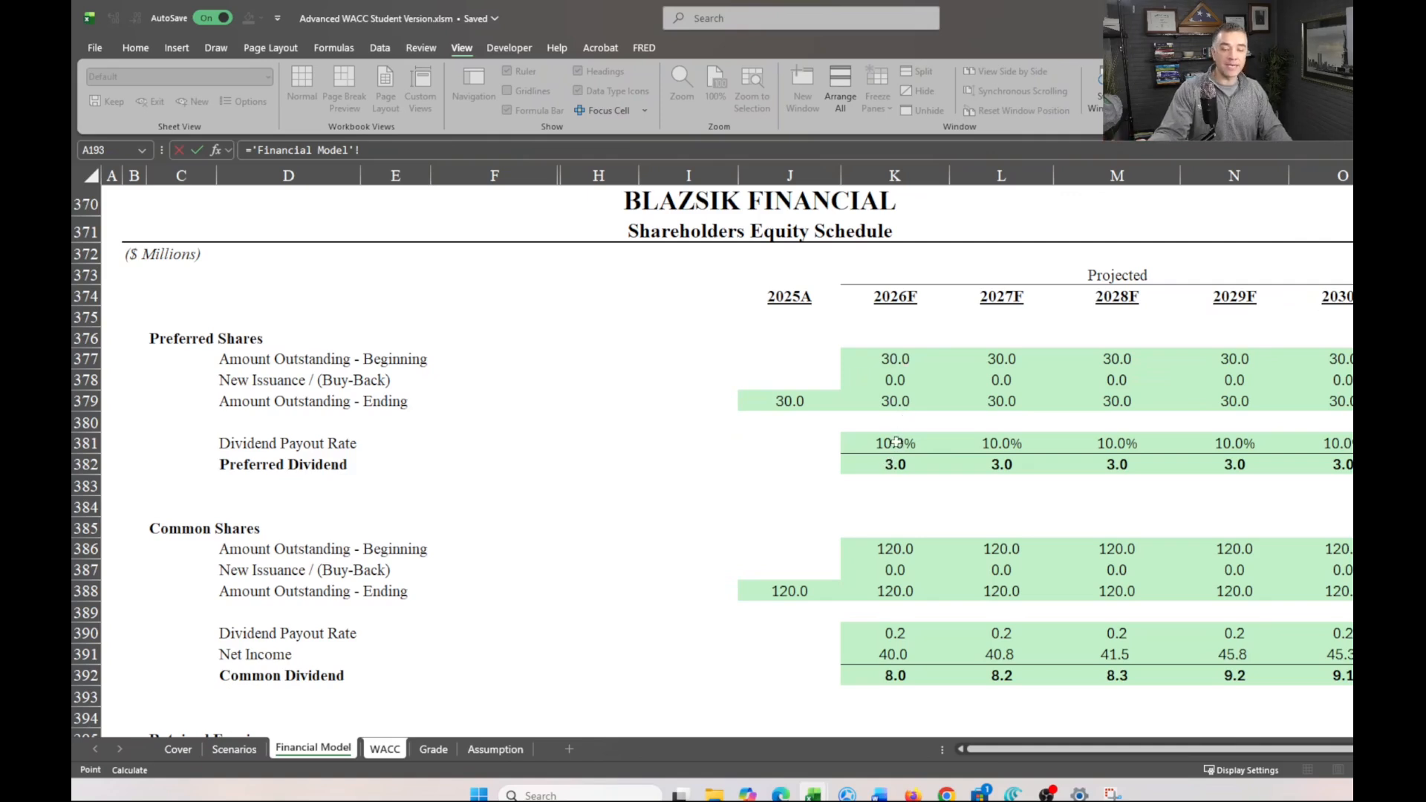
left_click(879, 466)
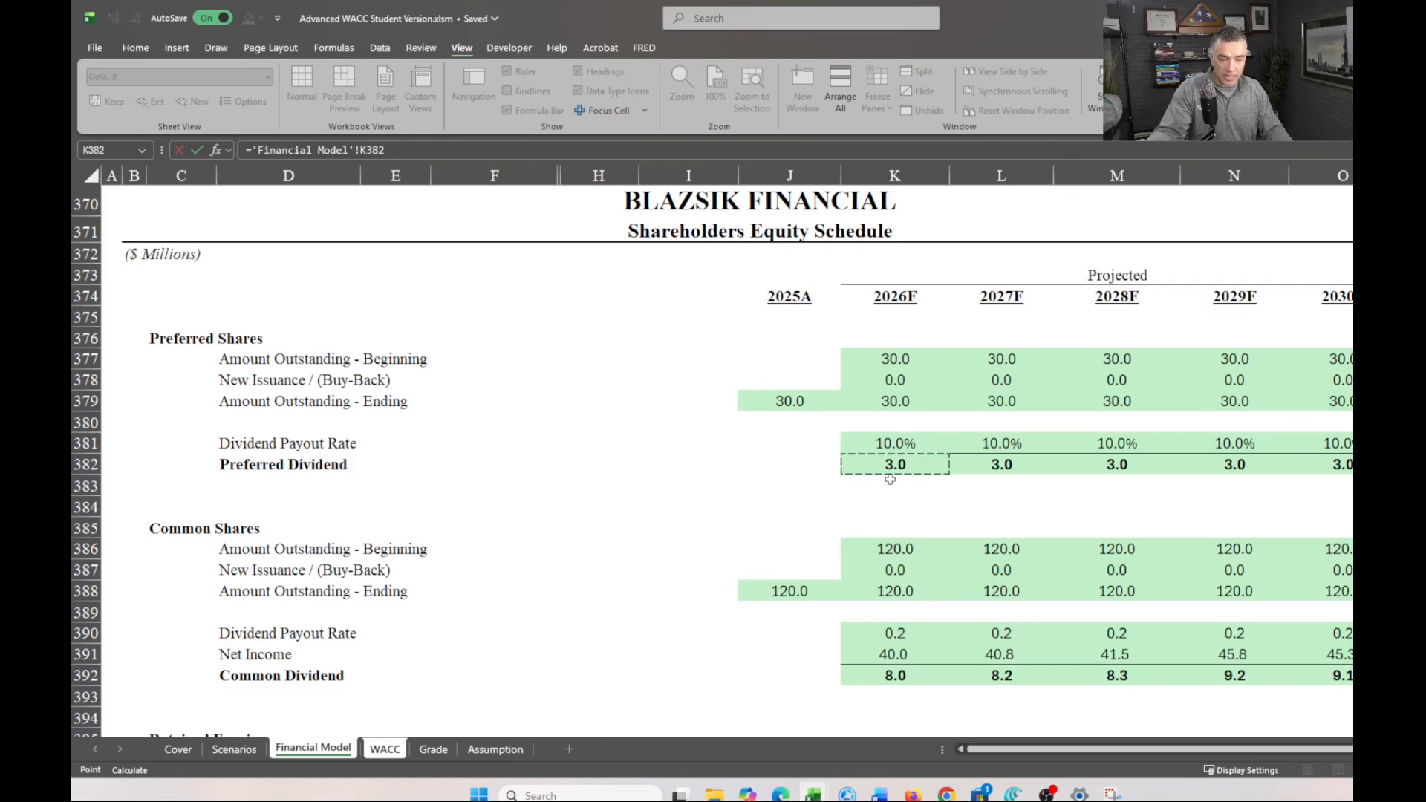
Divide the preferred dividend by the Preferred Required Return from the Assumption sheet, completing ='Financial Model'!K382/PreferredReturn
left_click(413, 152)
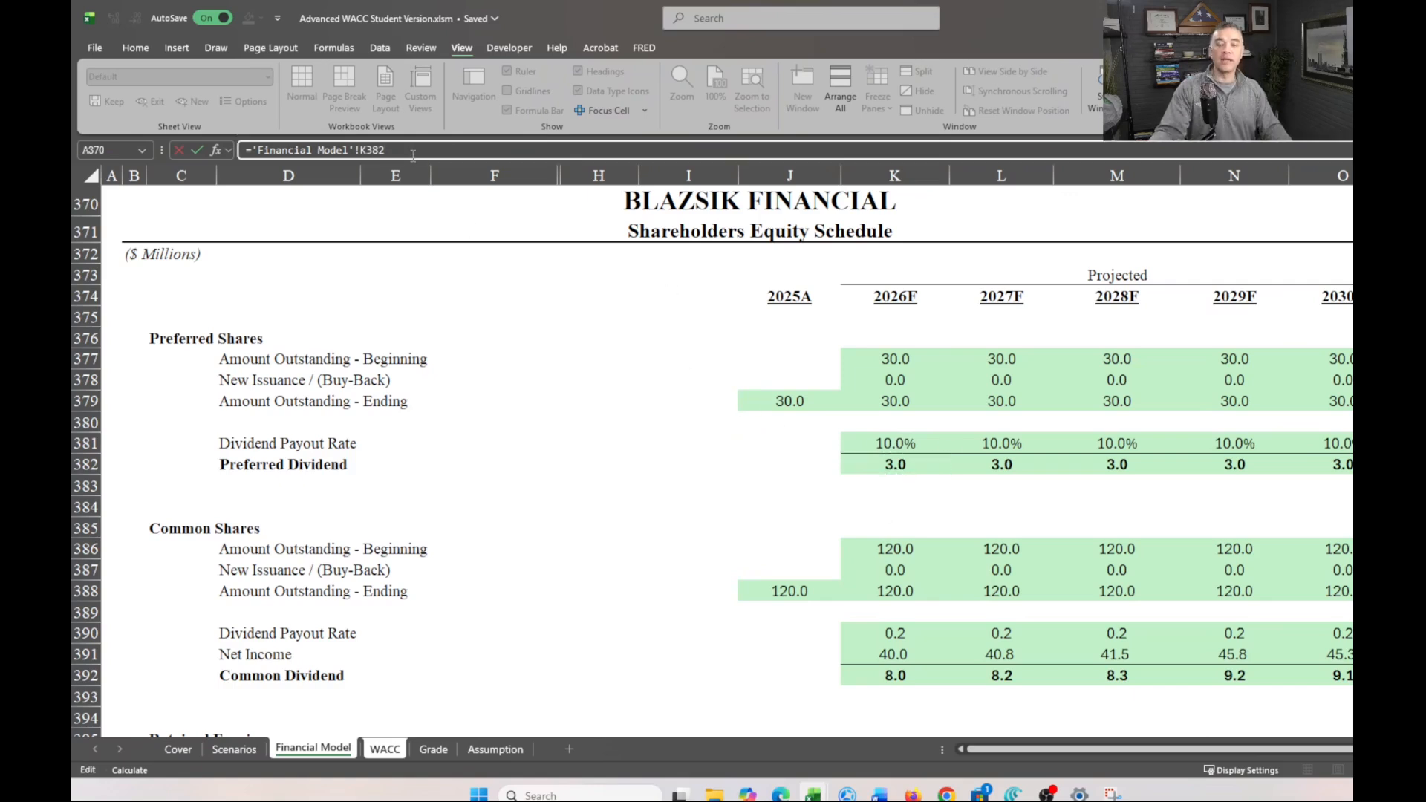
type("/")
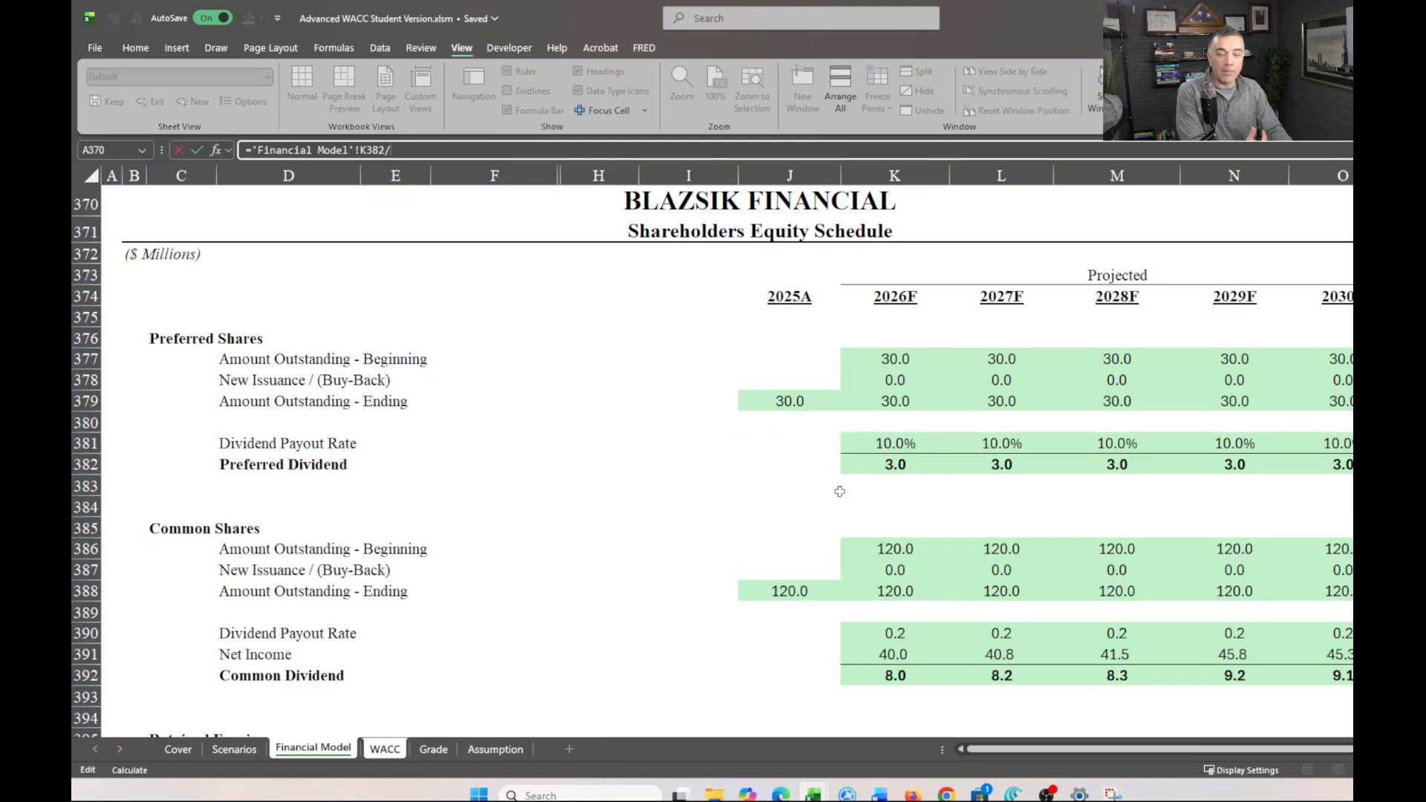
left_click(476, 750)
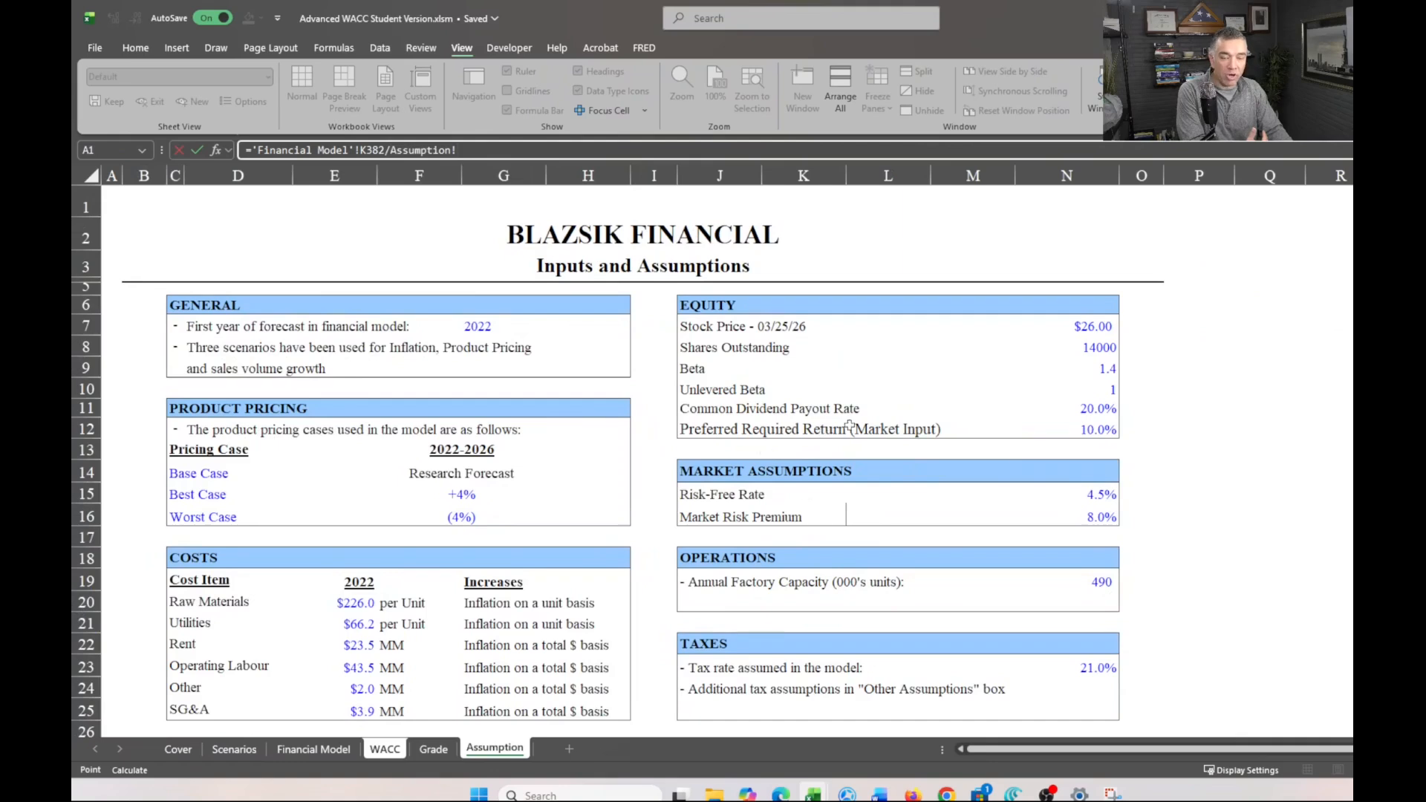
left_click(1088, 426)
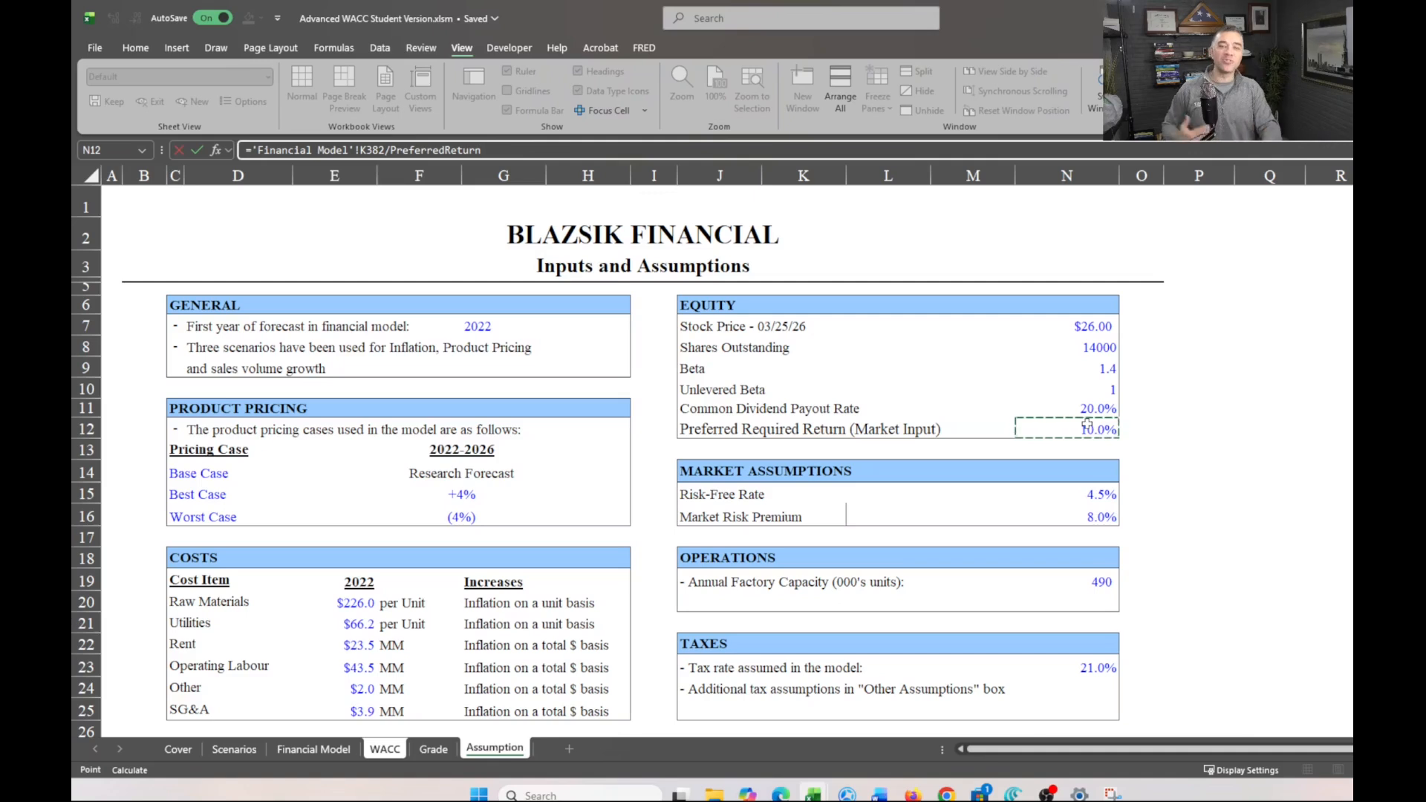
key("Return")
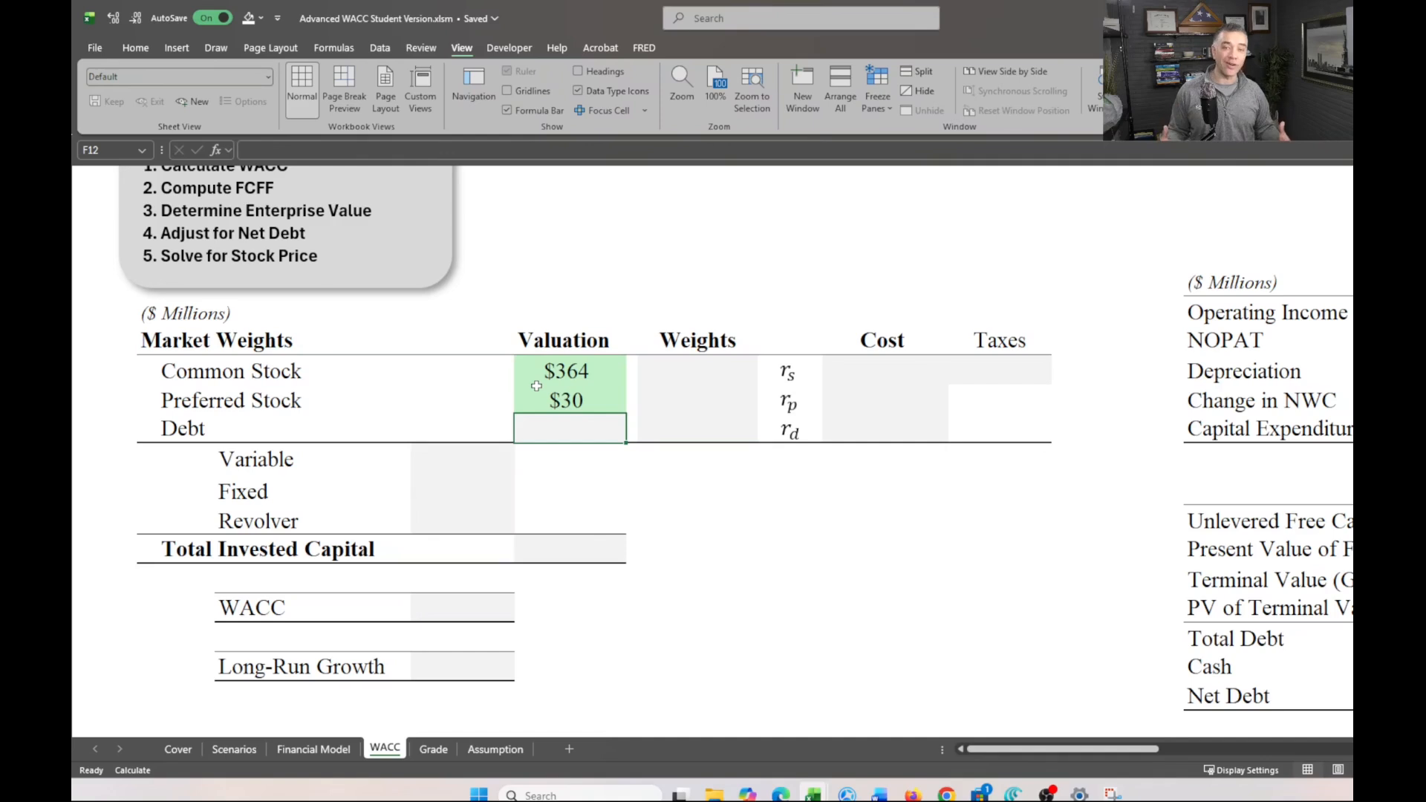
Start a SUM formula for the WACC sheet's Debt valuation with the 2026F Bank Debt - Revolver balance, cell K190 of the Financial Model
left_click(542, 375)
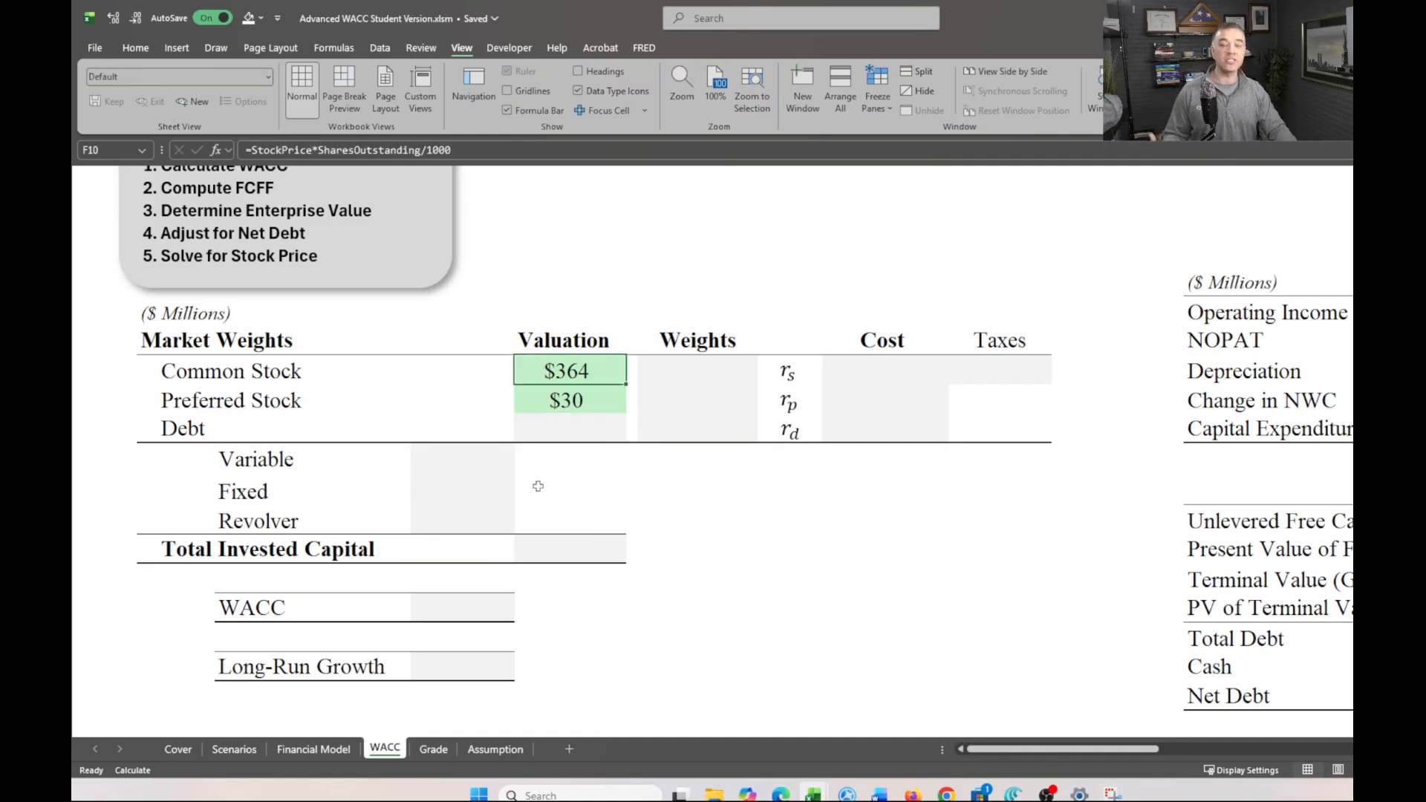
left_click(569, 420)
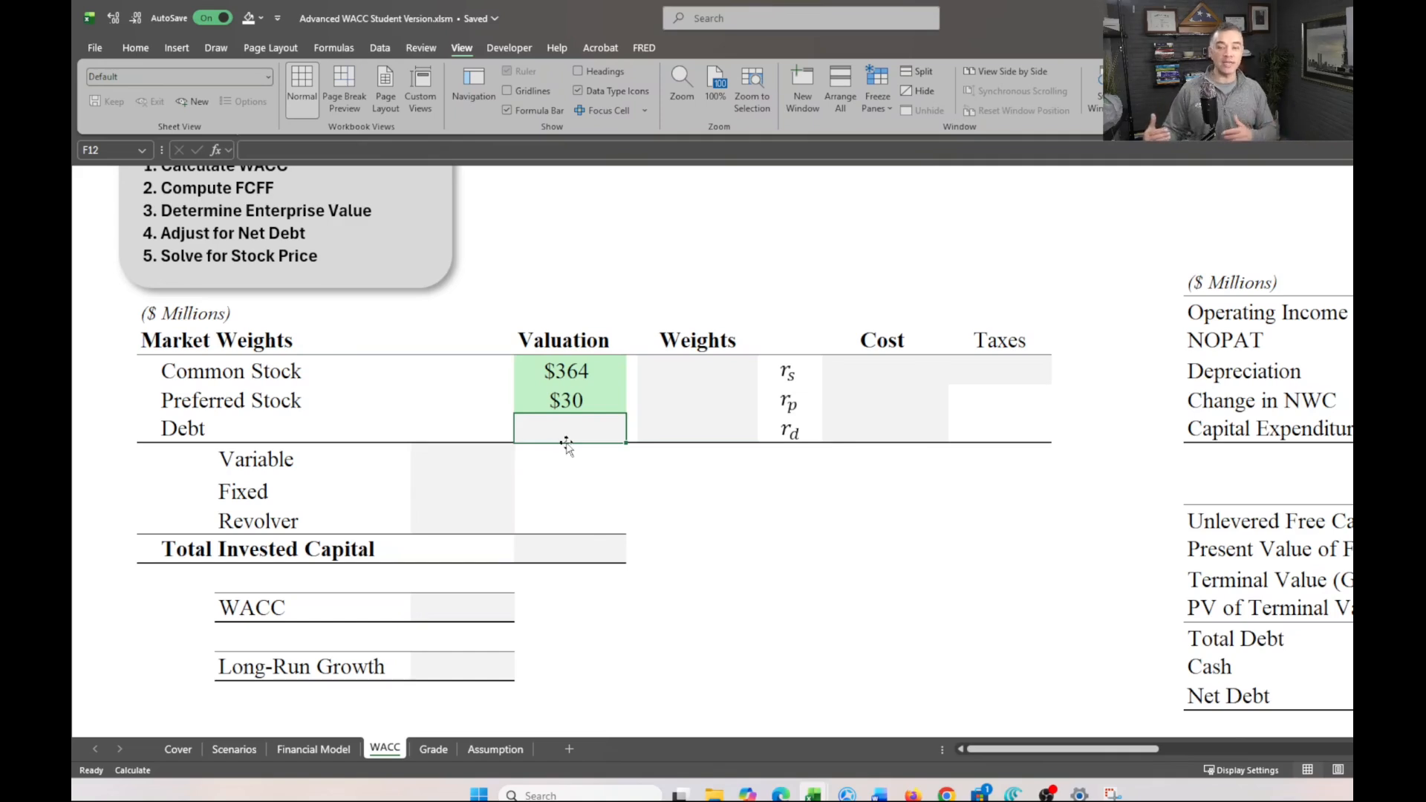
type("=")
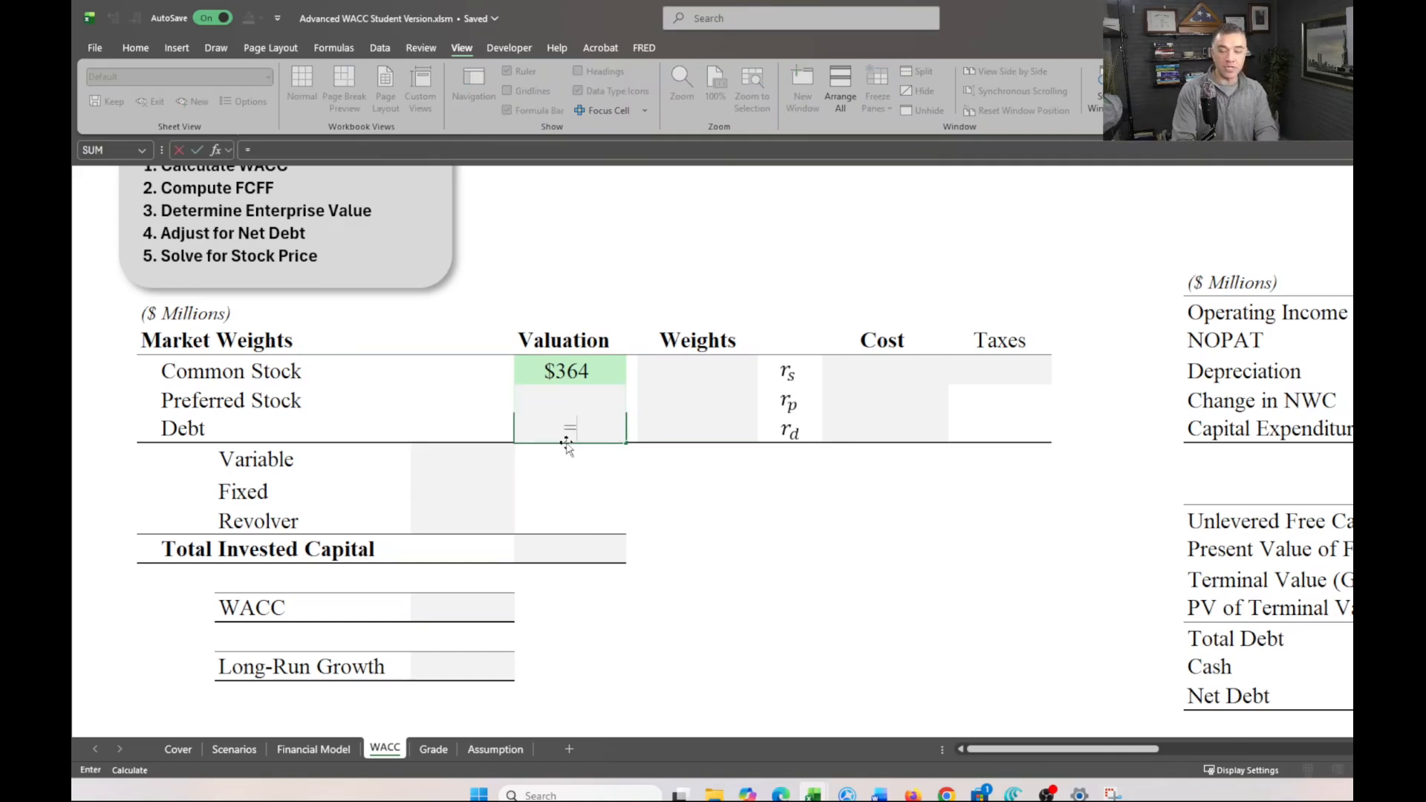
type("(")
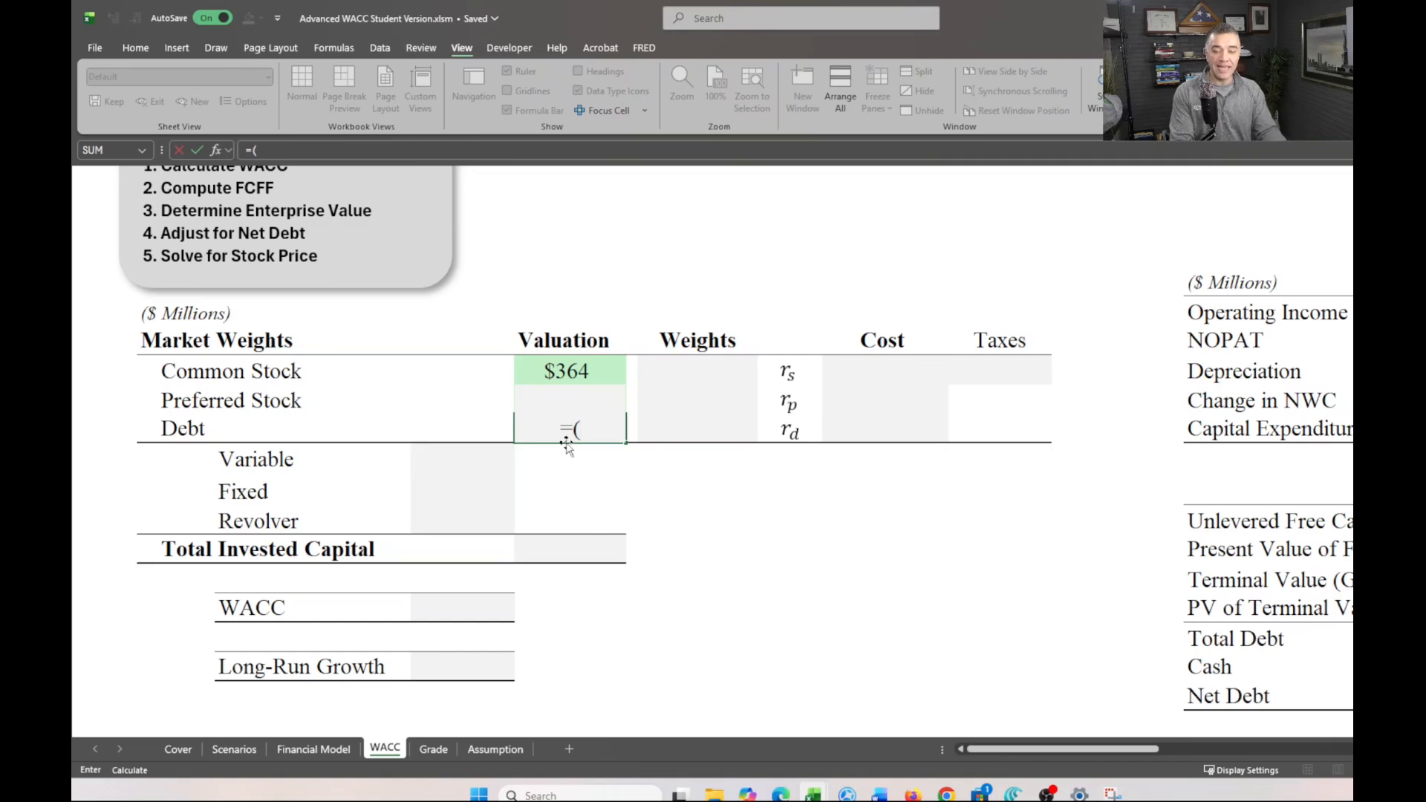
key("BackSpace")
type("sum")
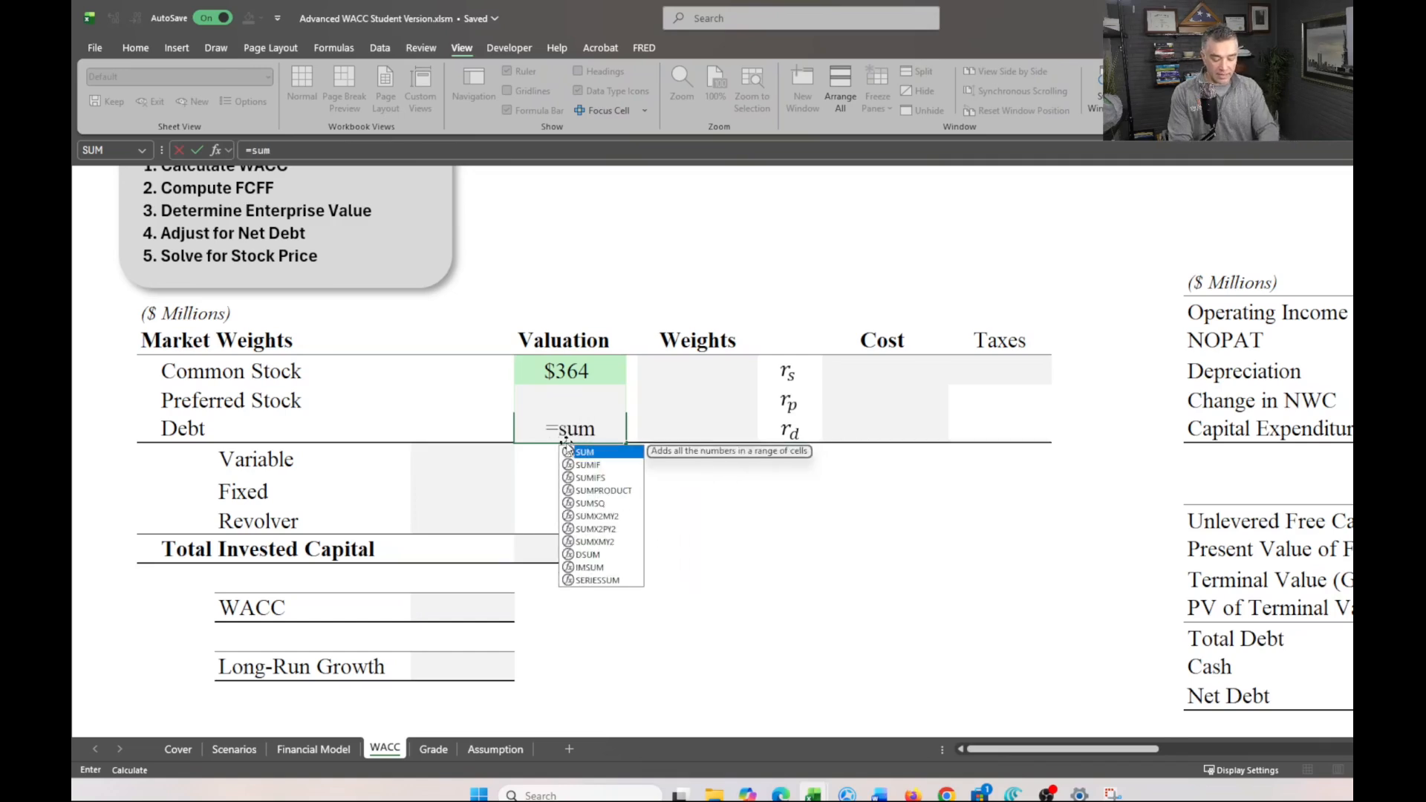
key("Tab")
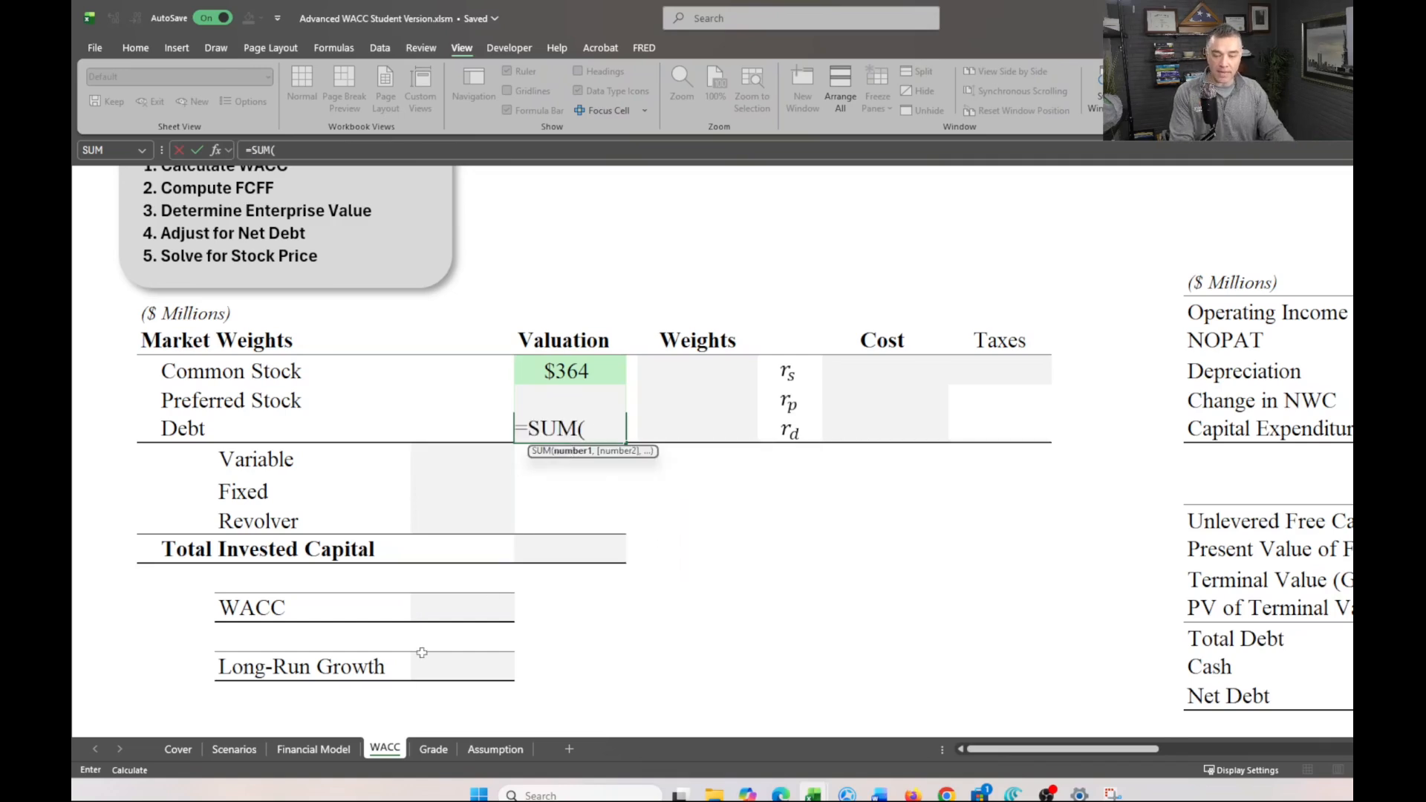
left_click(299, 750)
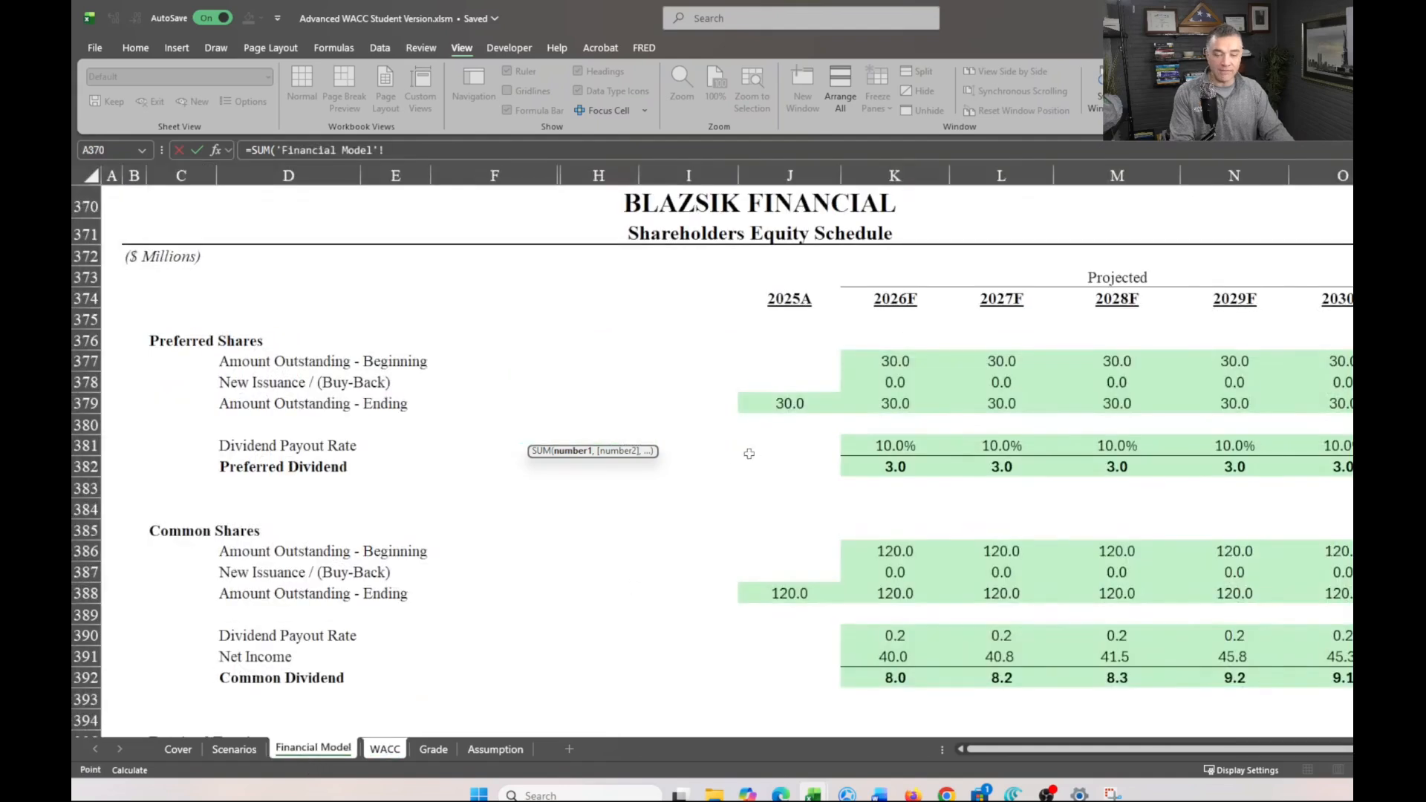
scroll(735, 486, "up", 17)
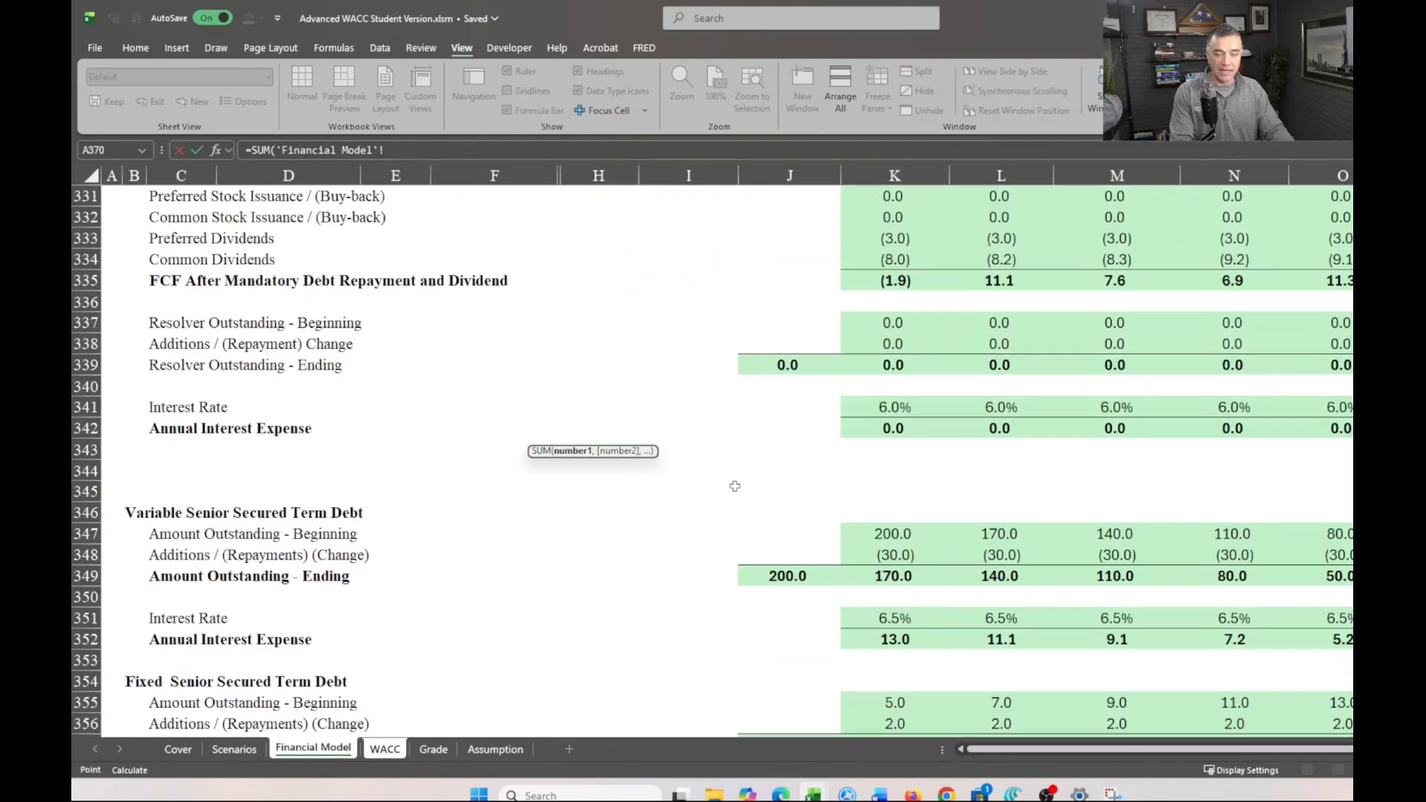
scroll(734, 487, "up", 20)
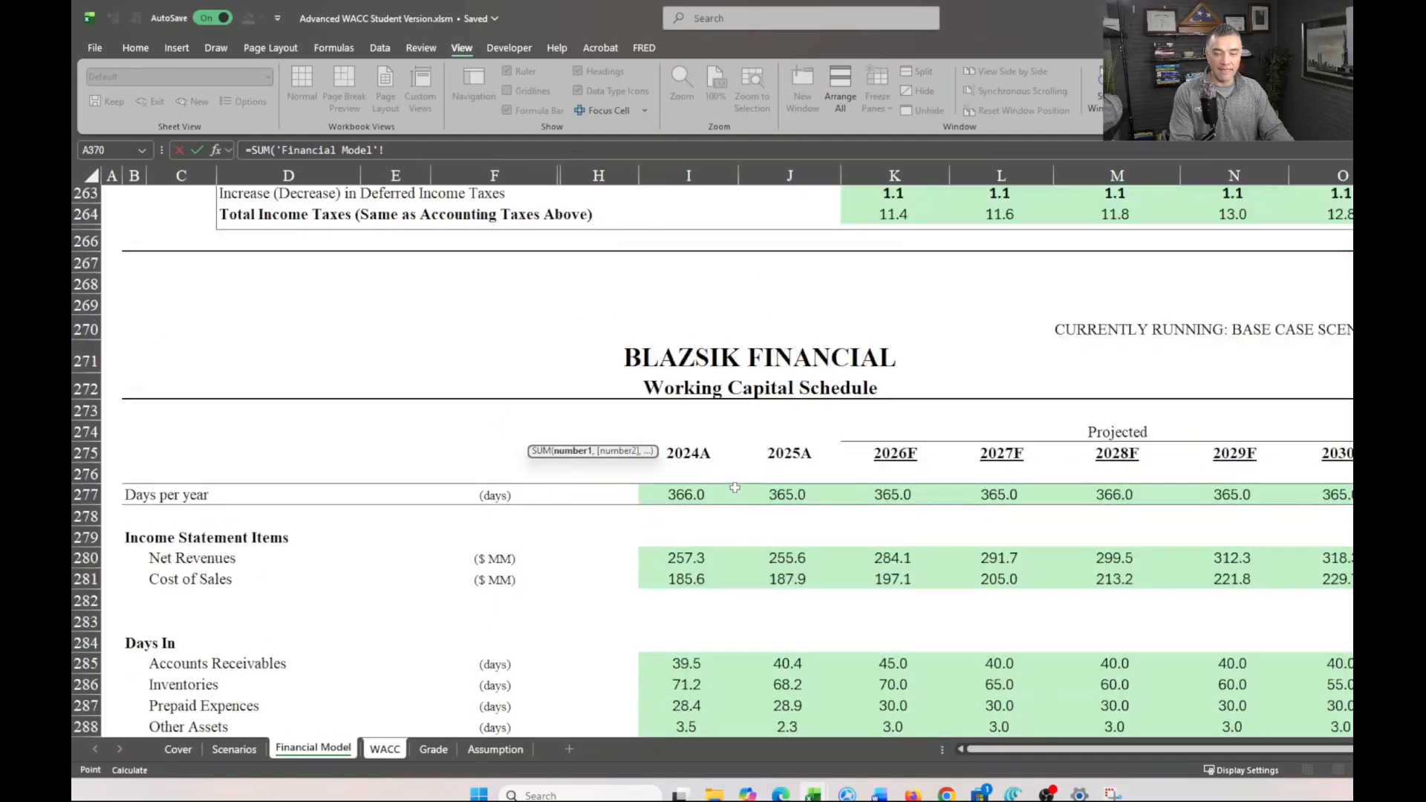
scroll(734, 487, "up", 14)
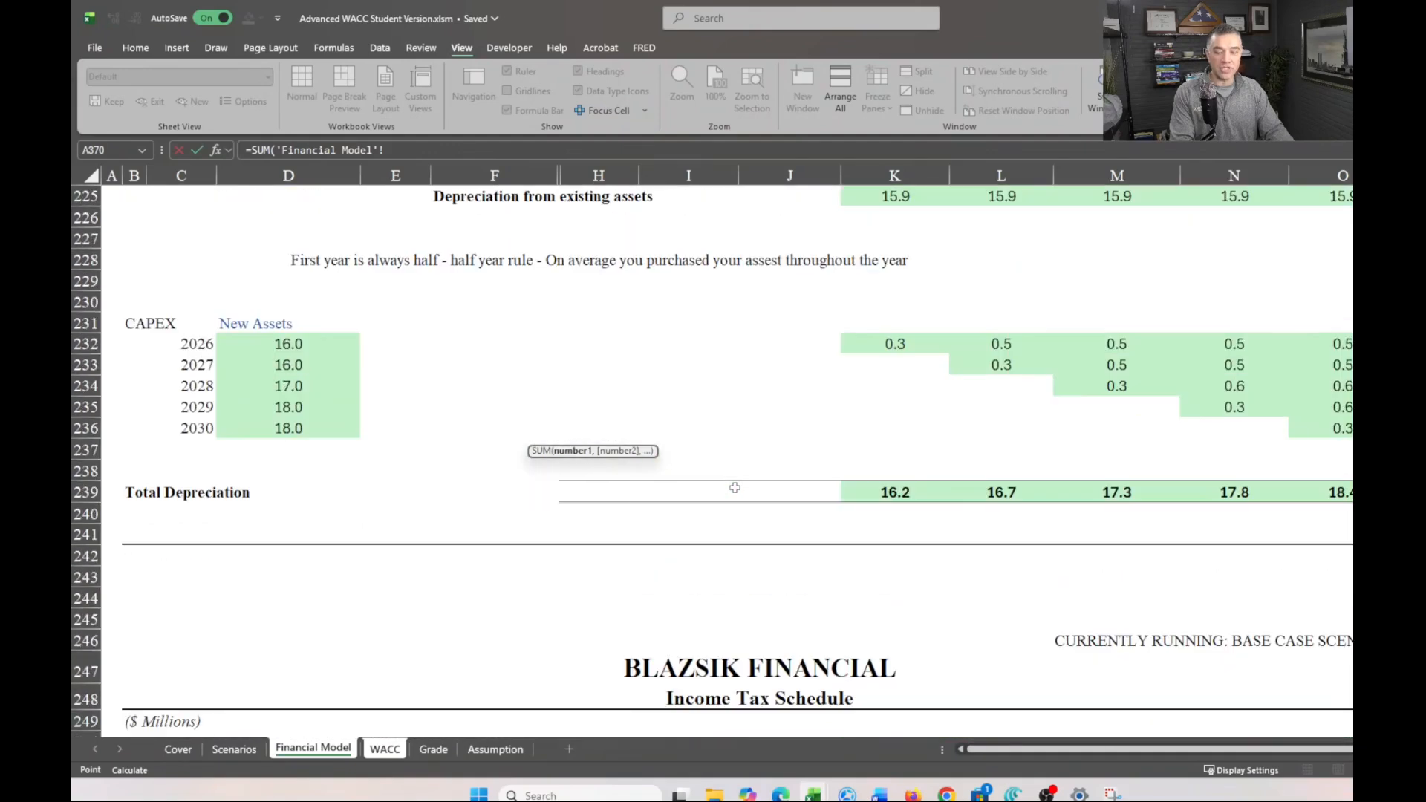
scroll(735, 488, "up", 8)
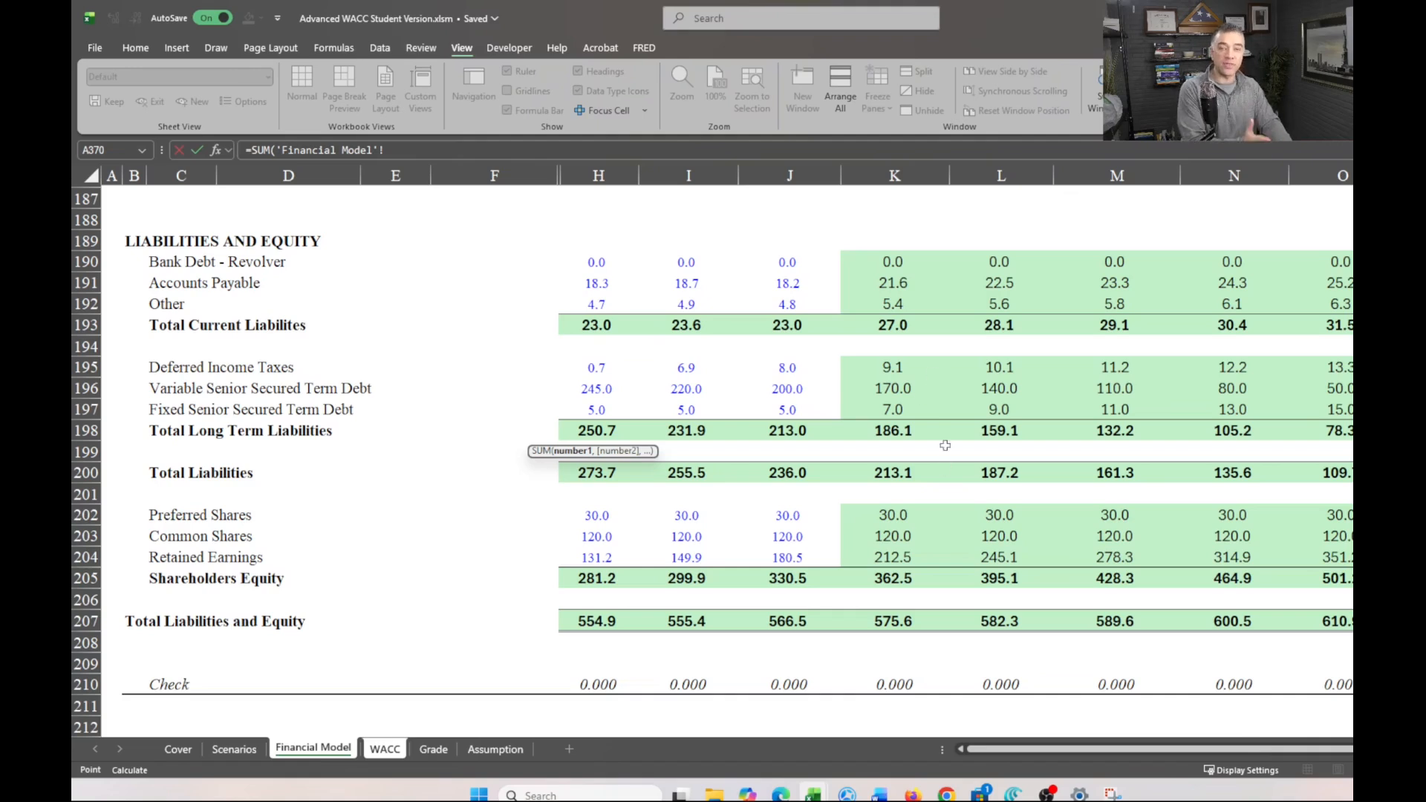
left_click(881, 262)
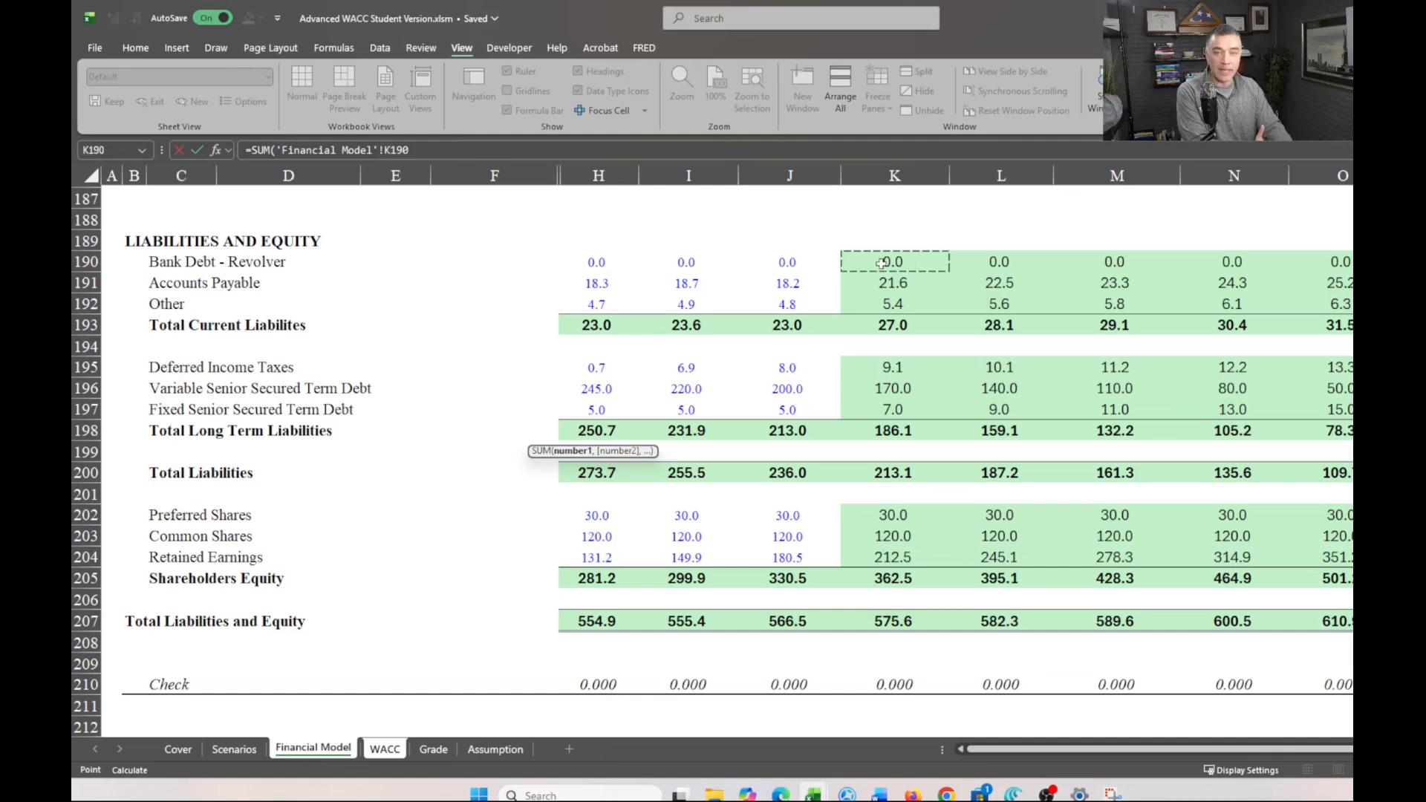
Complete the Debt valuation's SUM formula by adding the 2026F Variable and Fixed Senior Secured Term Debt, cells K196 and K197 of the Financial Model
type(",")
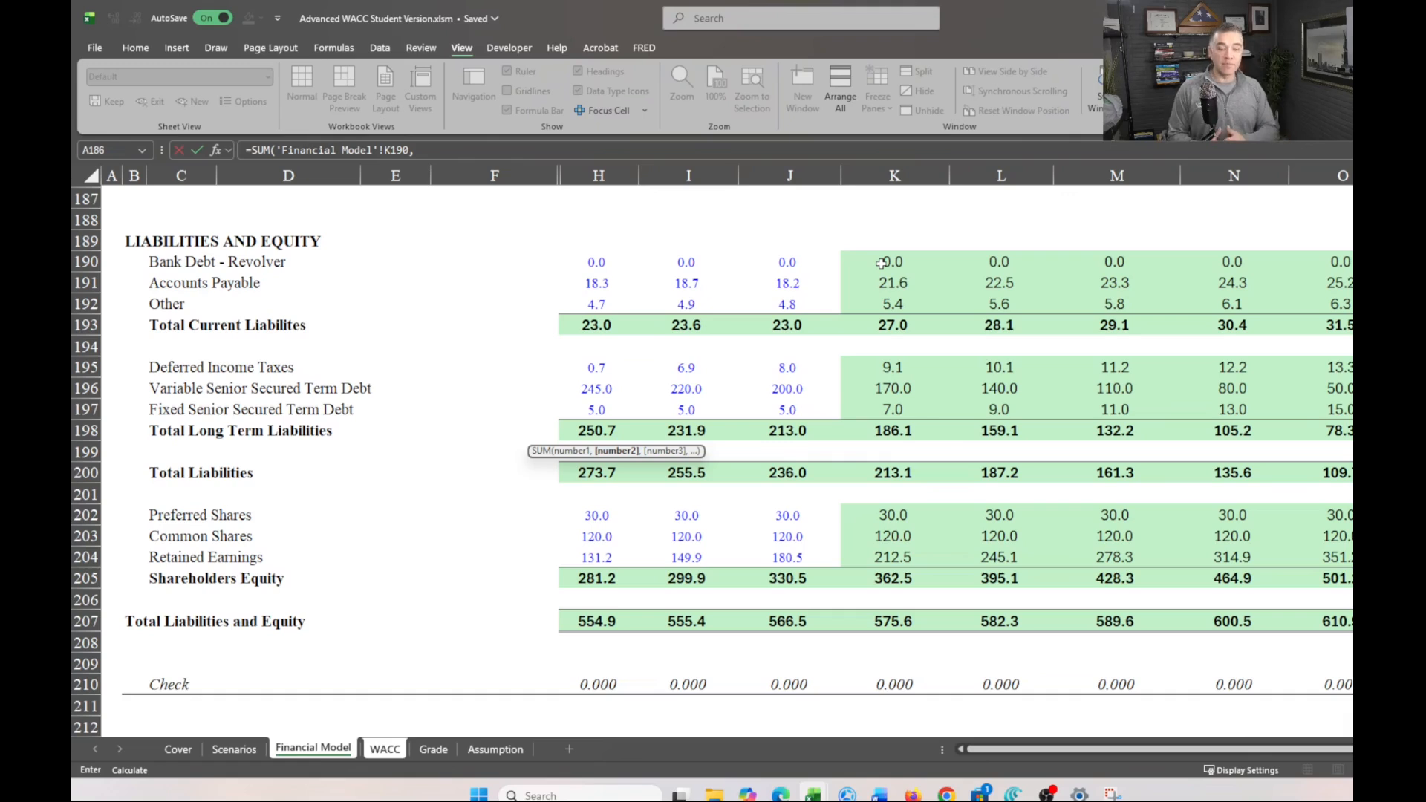
type(",")
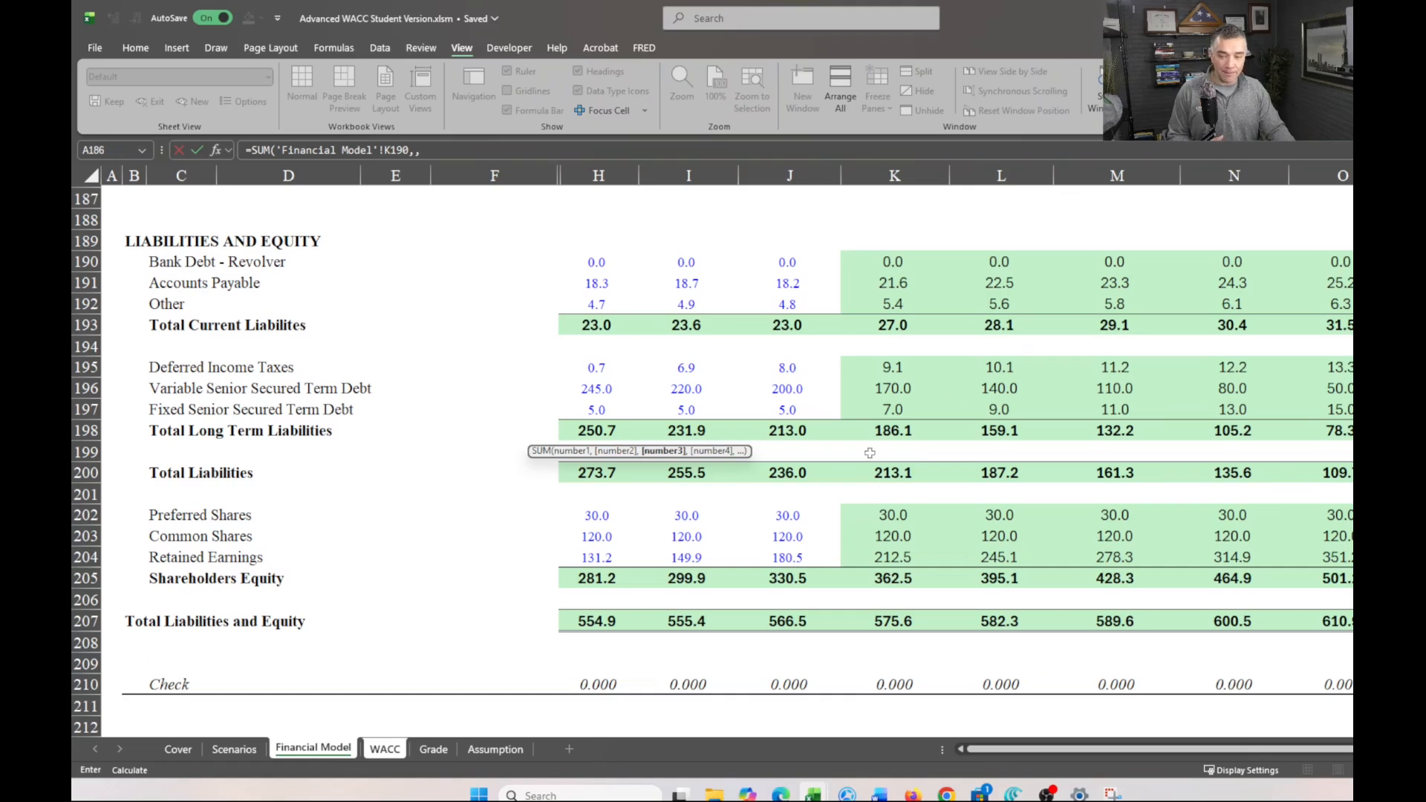
left_click(869, 385)
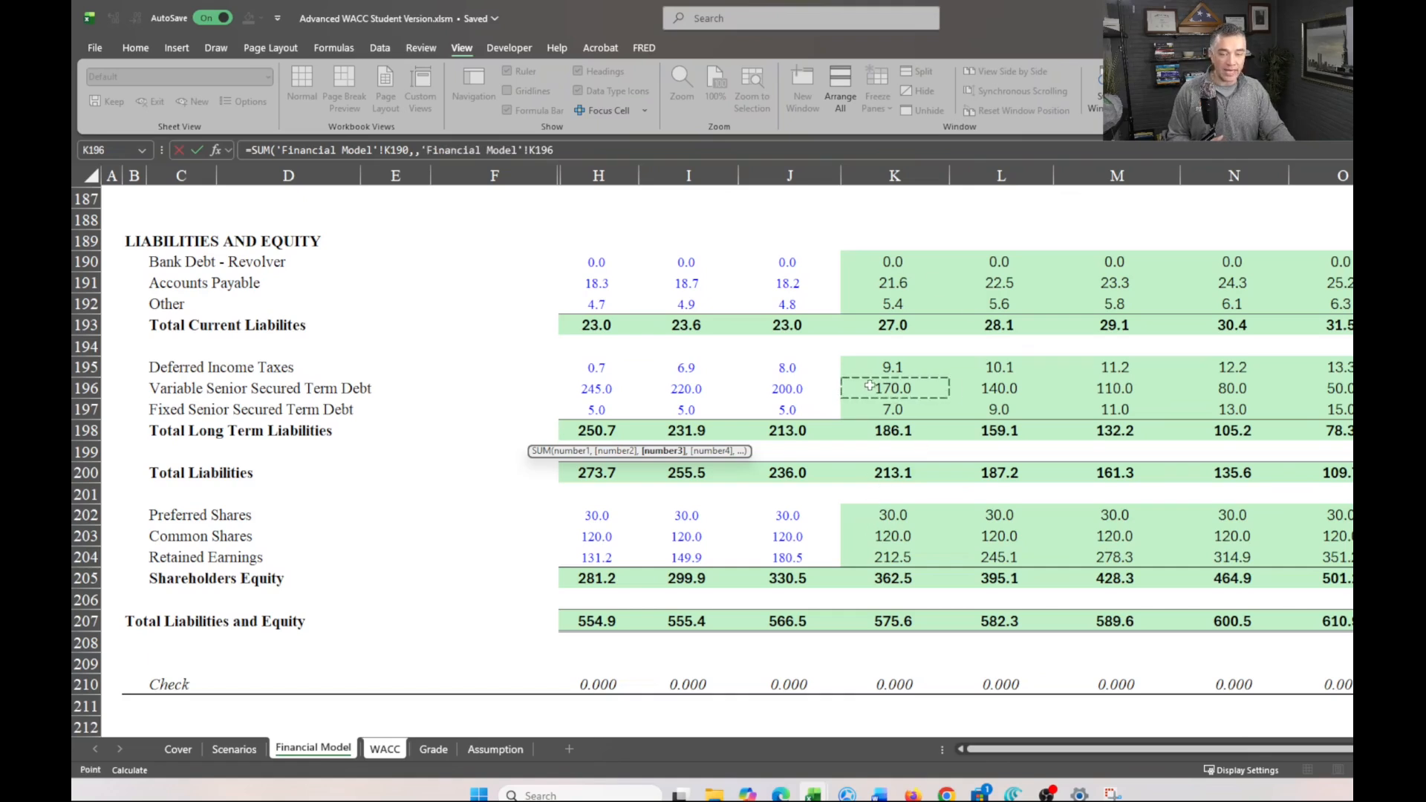
type(",")
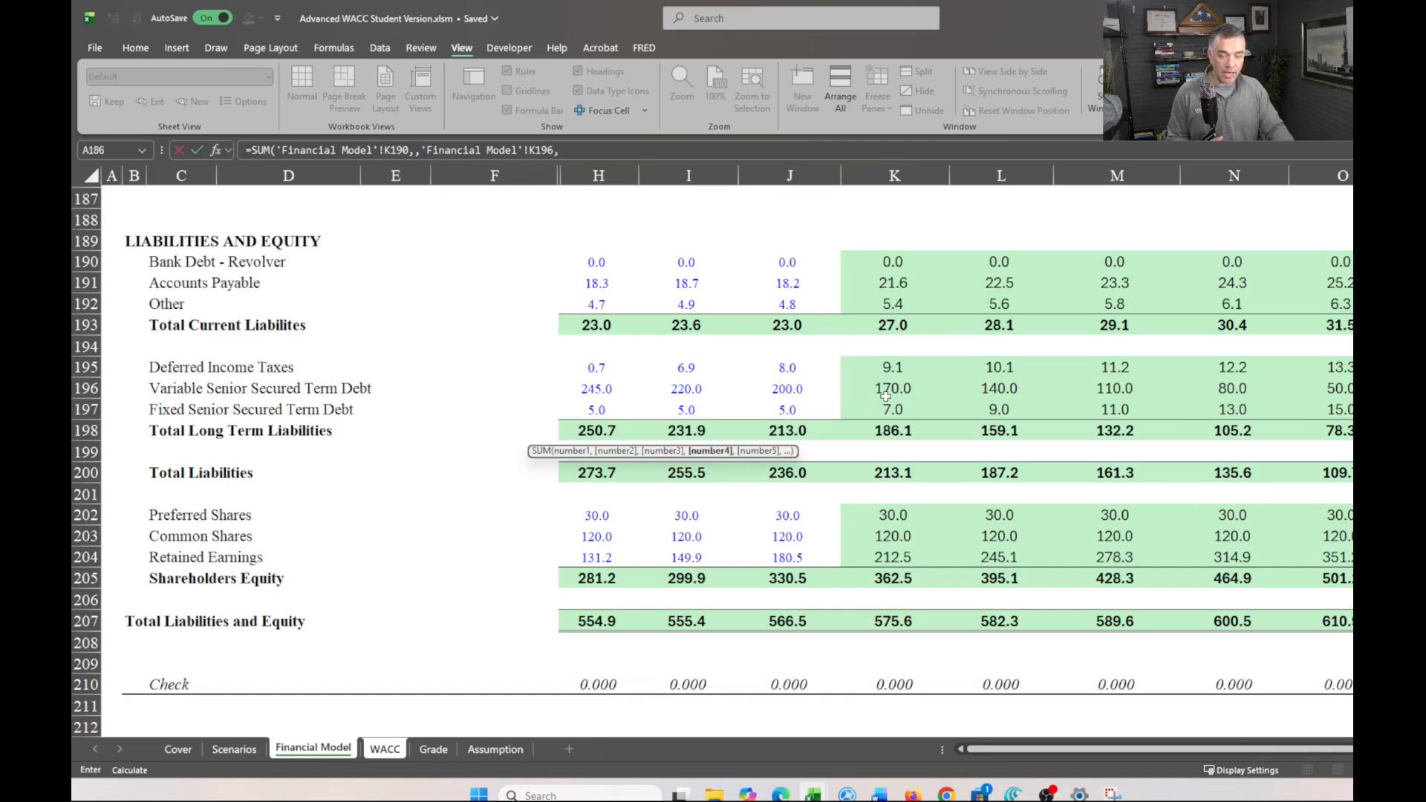
left_click(888, 407)
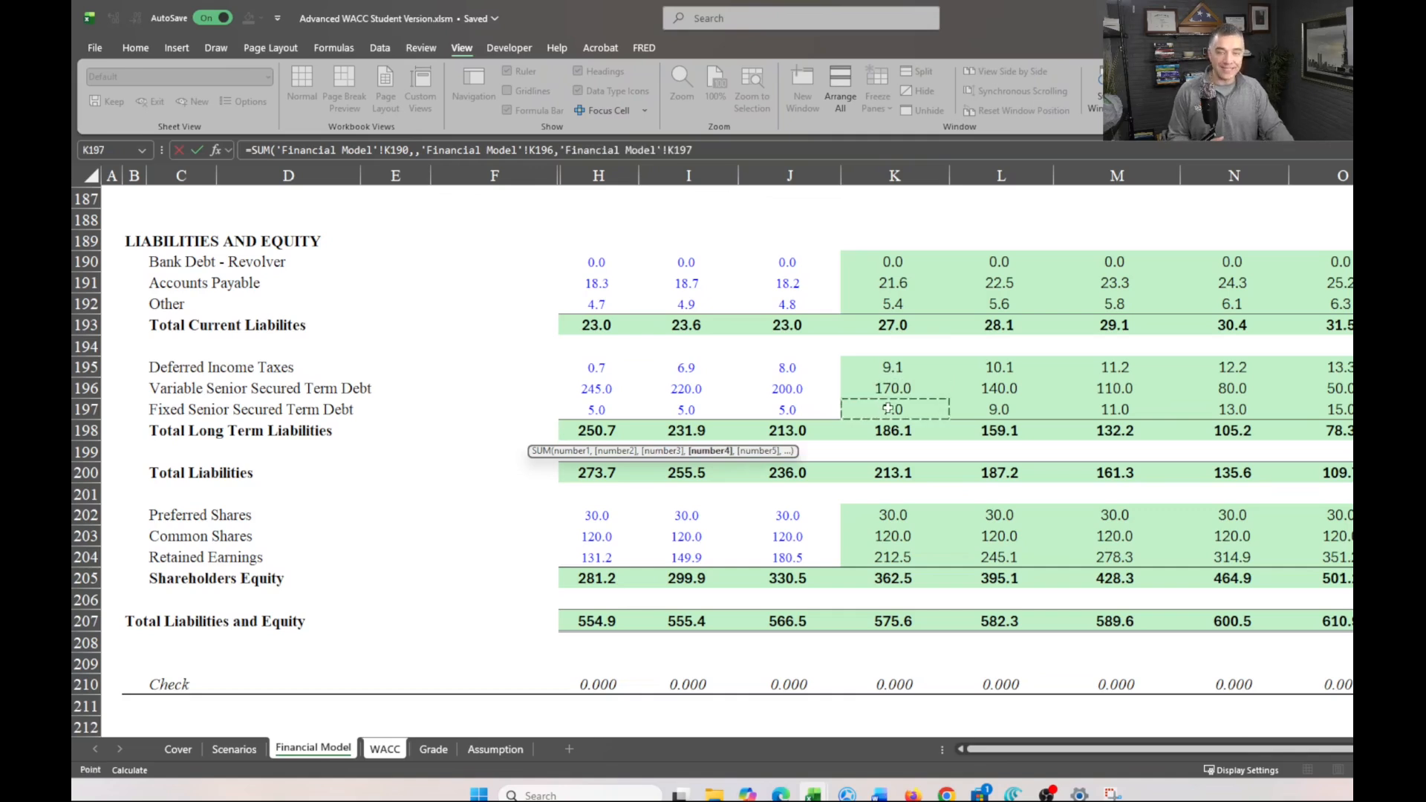
type(")")
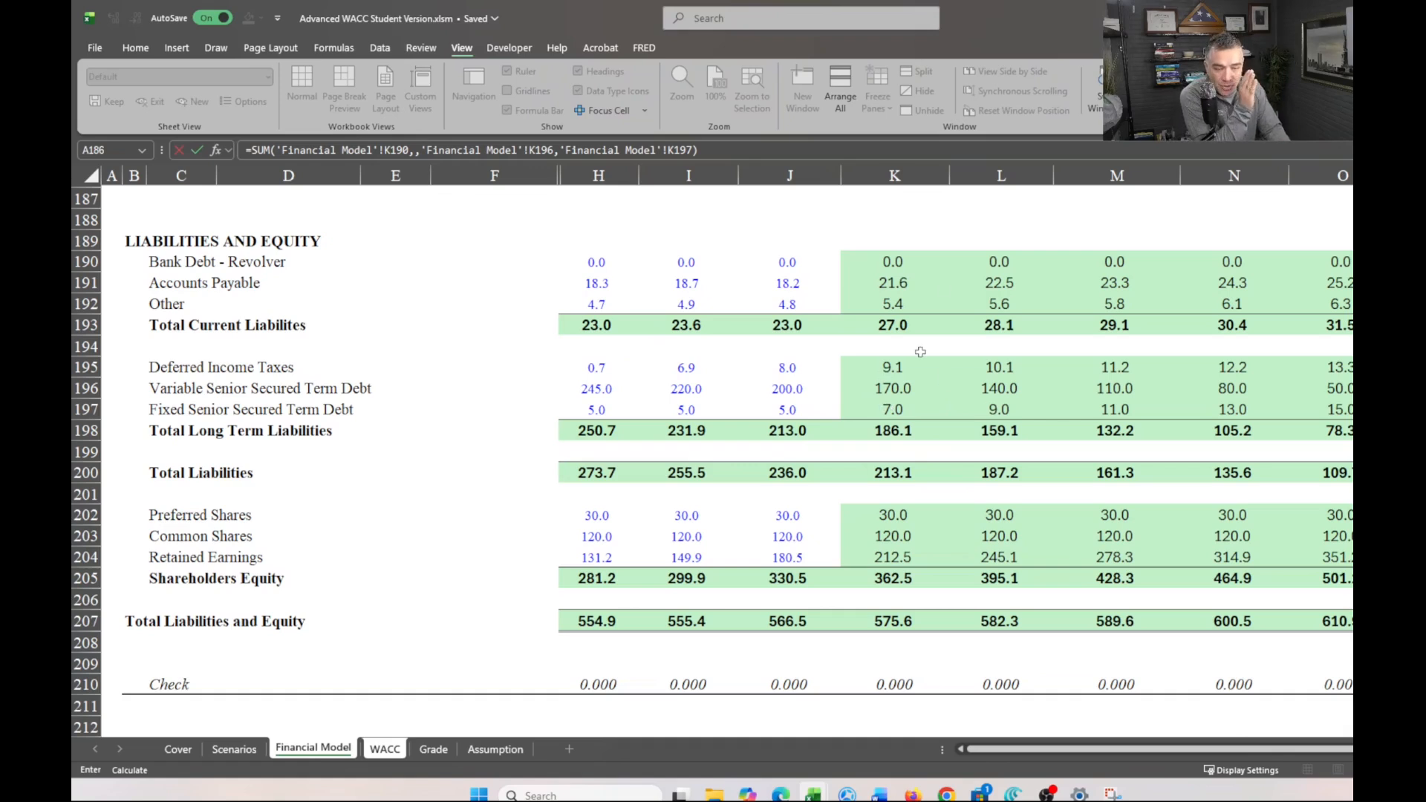
scroll(891, 355, "up", 4)
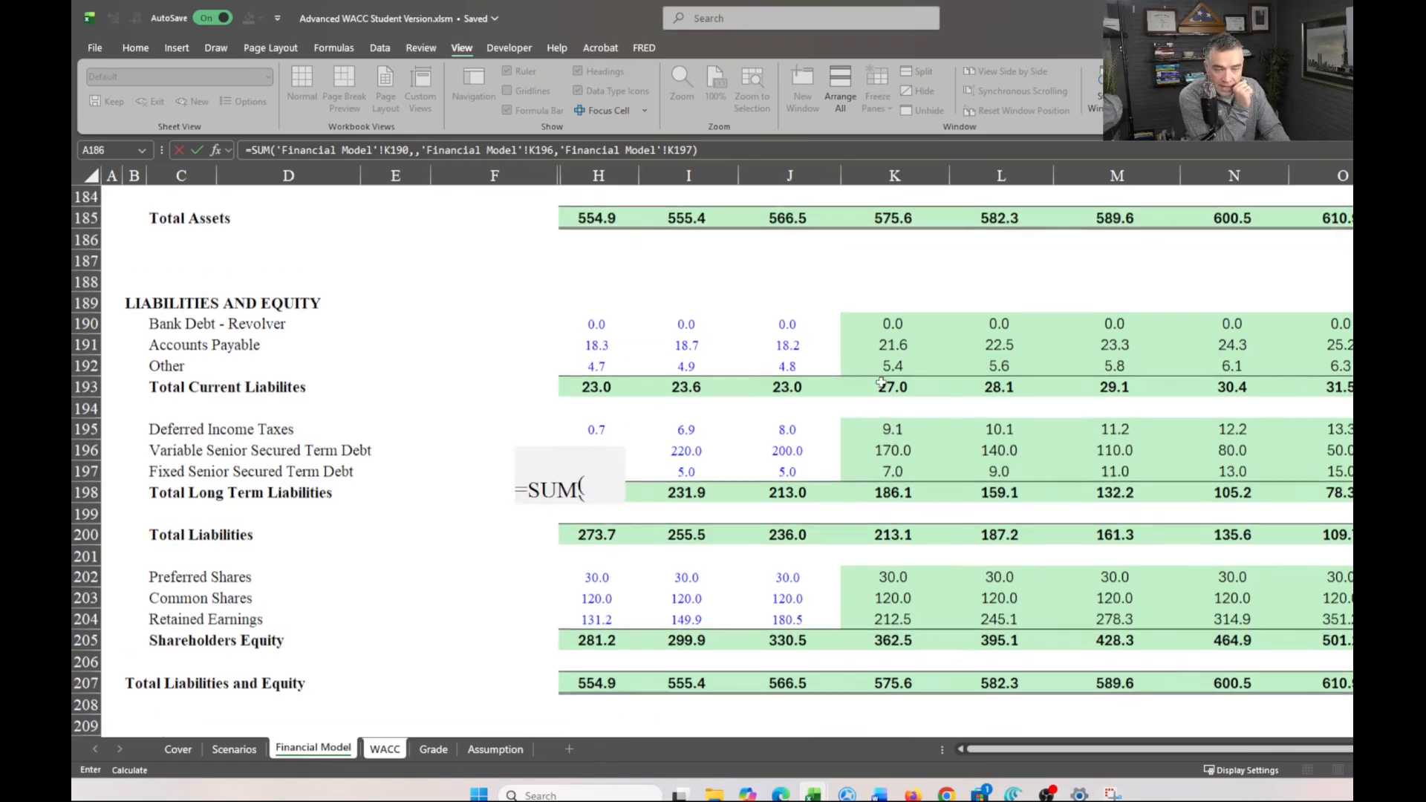
scroll(868, 370, "up", 3)
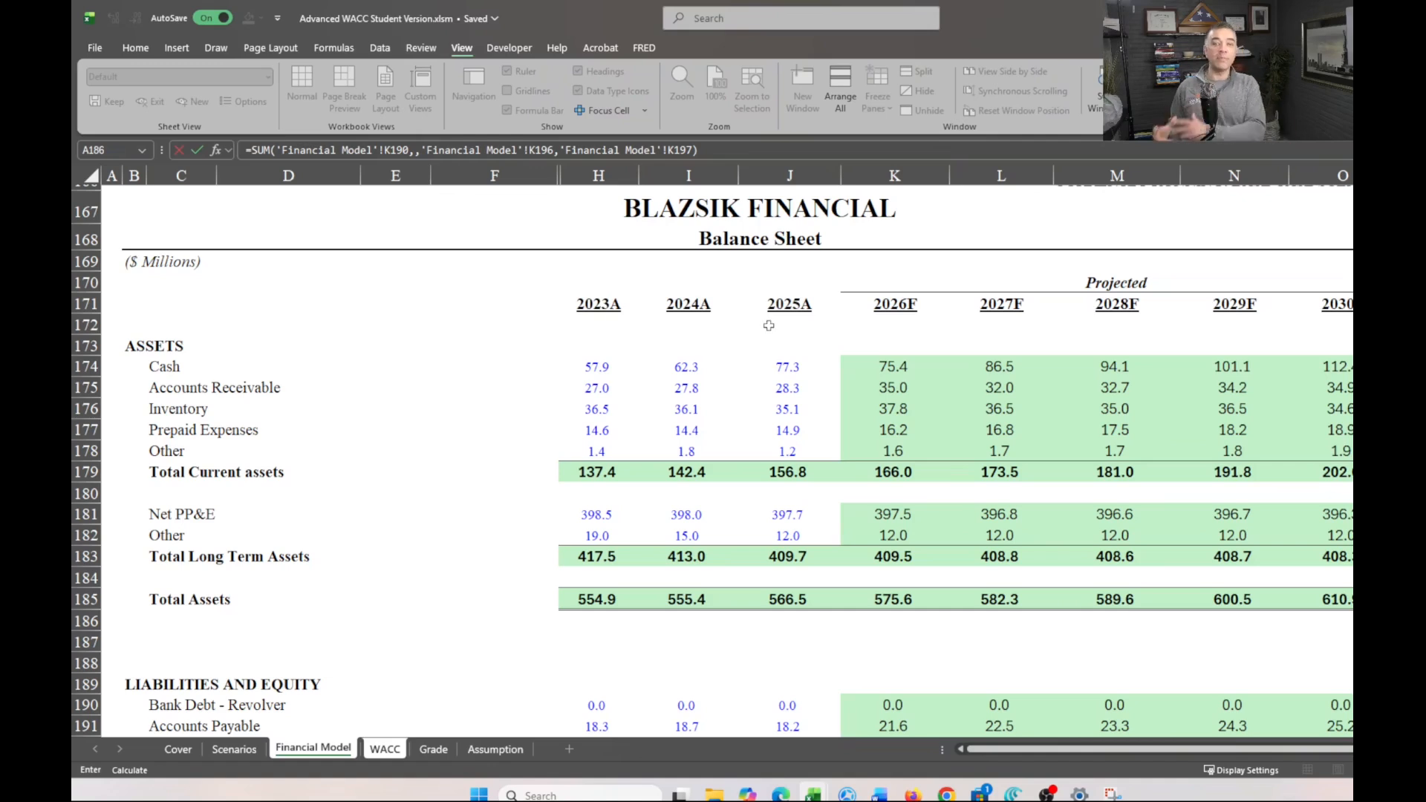
scroll(883, 446, "down", 6)
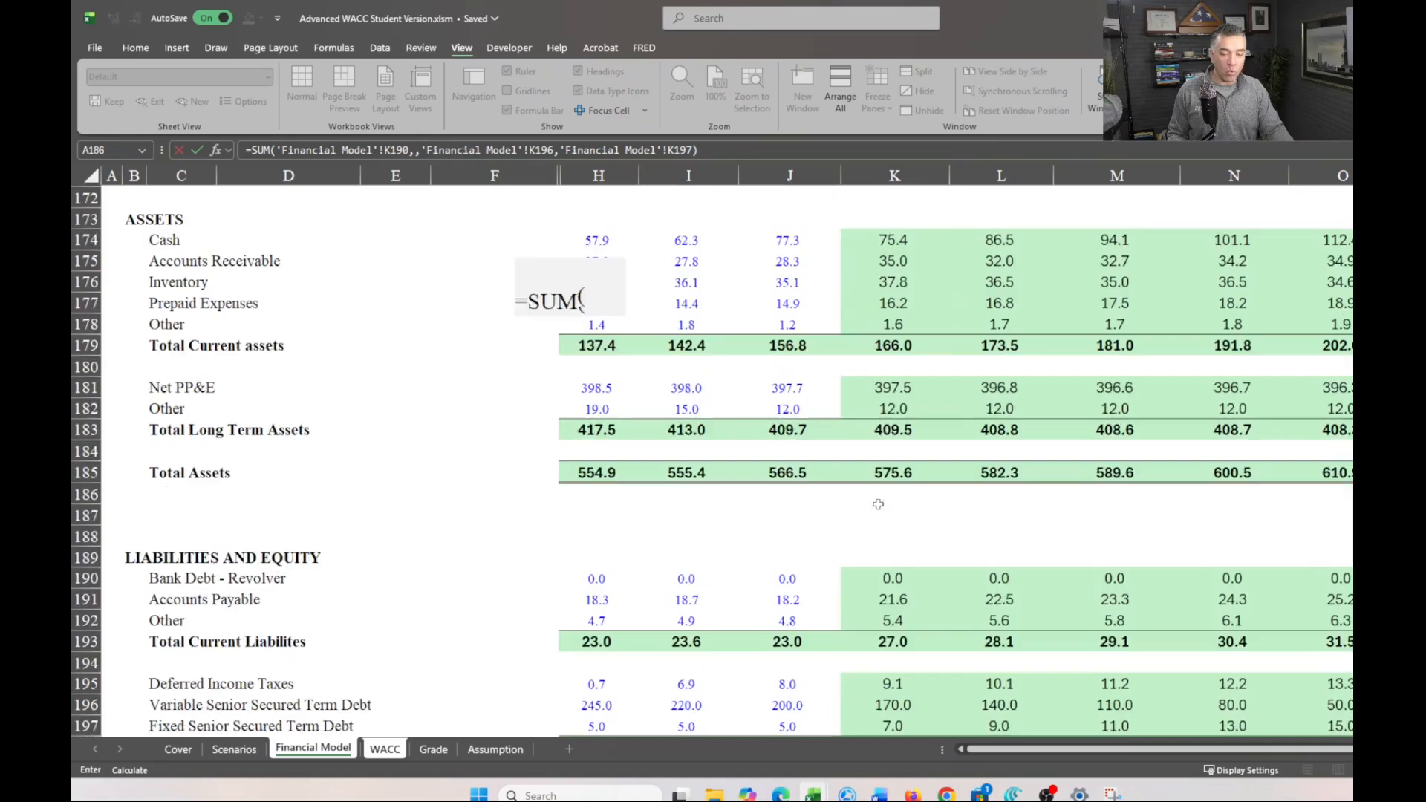
scroll(862, 556, "down", 1)
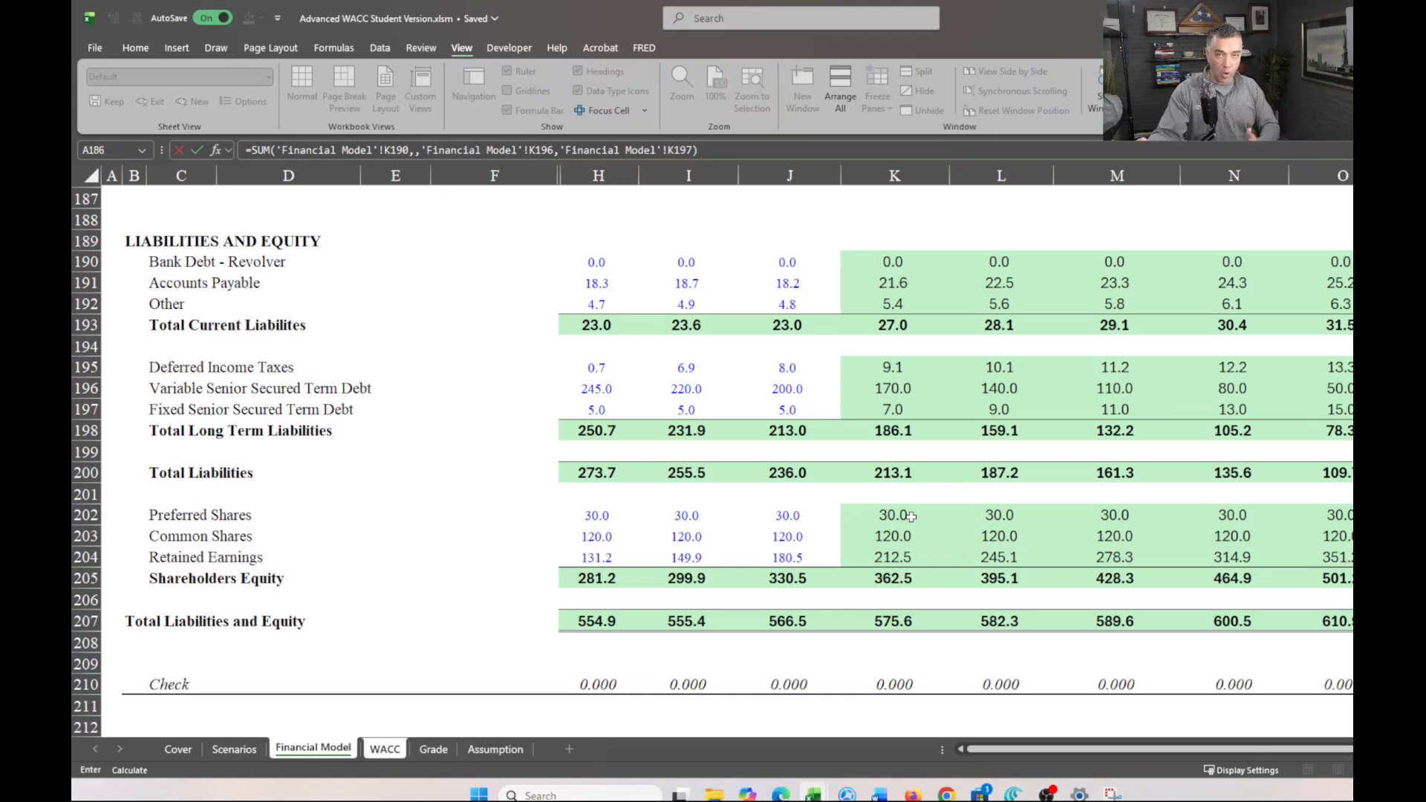
key("Return")
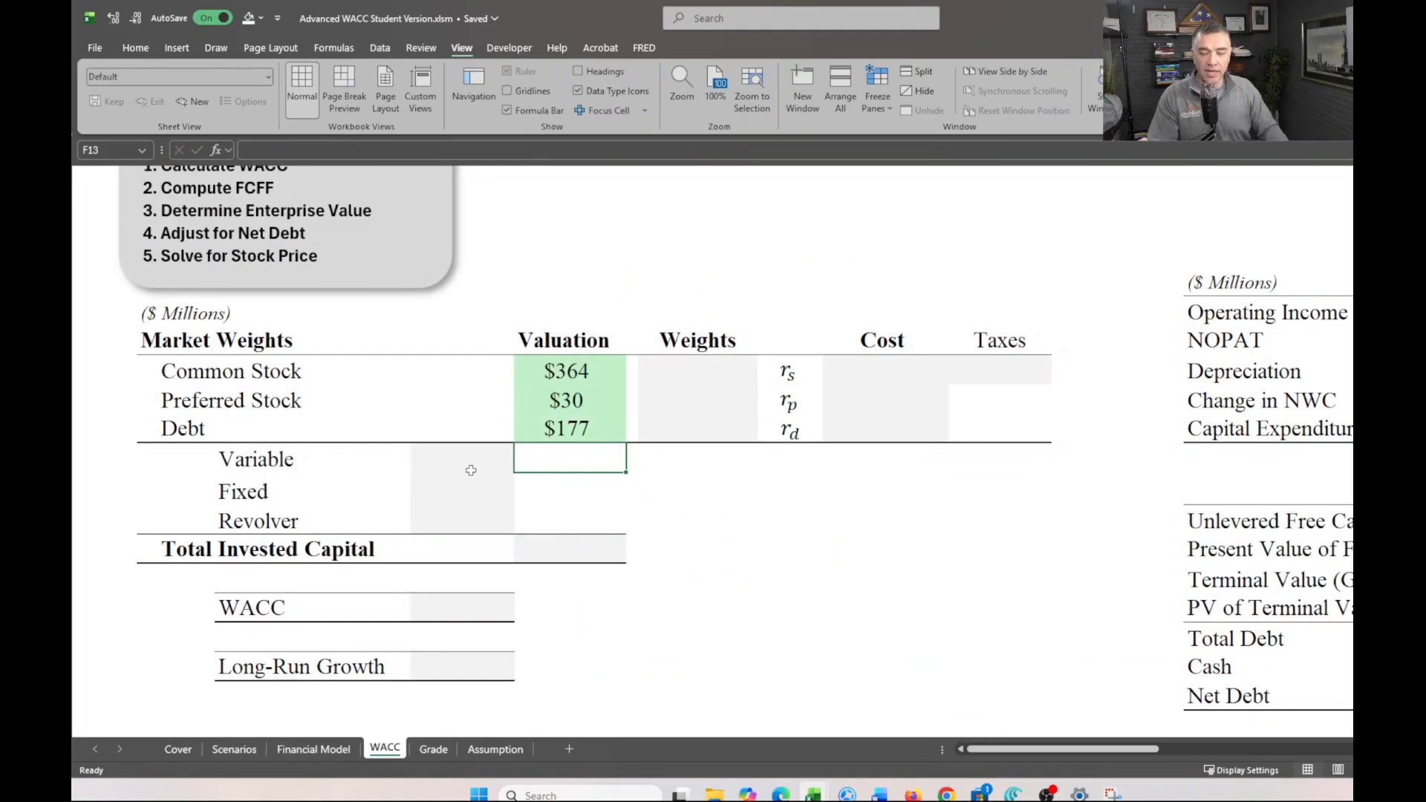
Link the Variable debt cell E13 on the WACC sheet to the 2026F Variable Senior Secured Term Debt, ='Financial Model'!K196
left_click(442, 458)
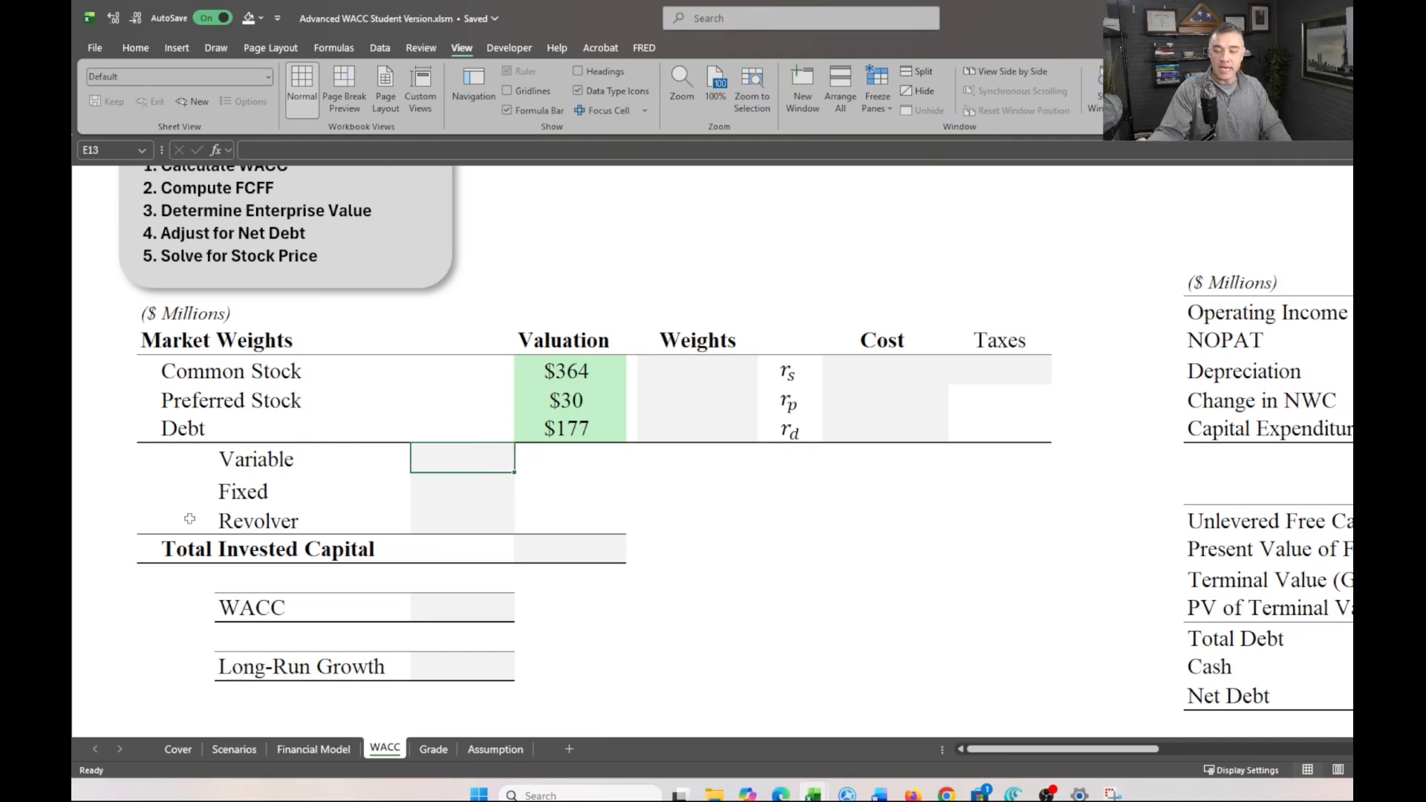
type("=")
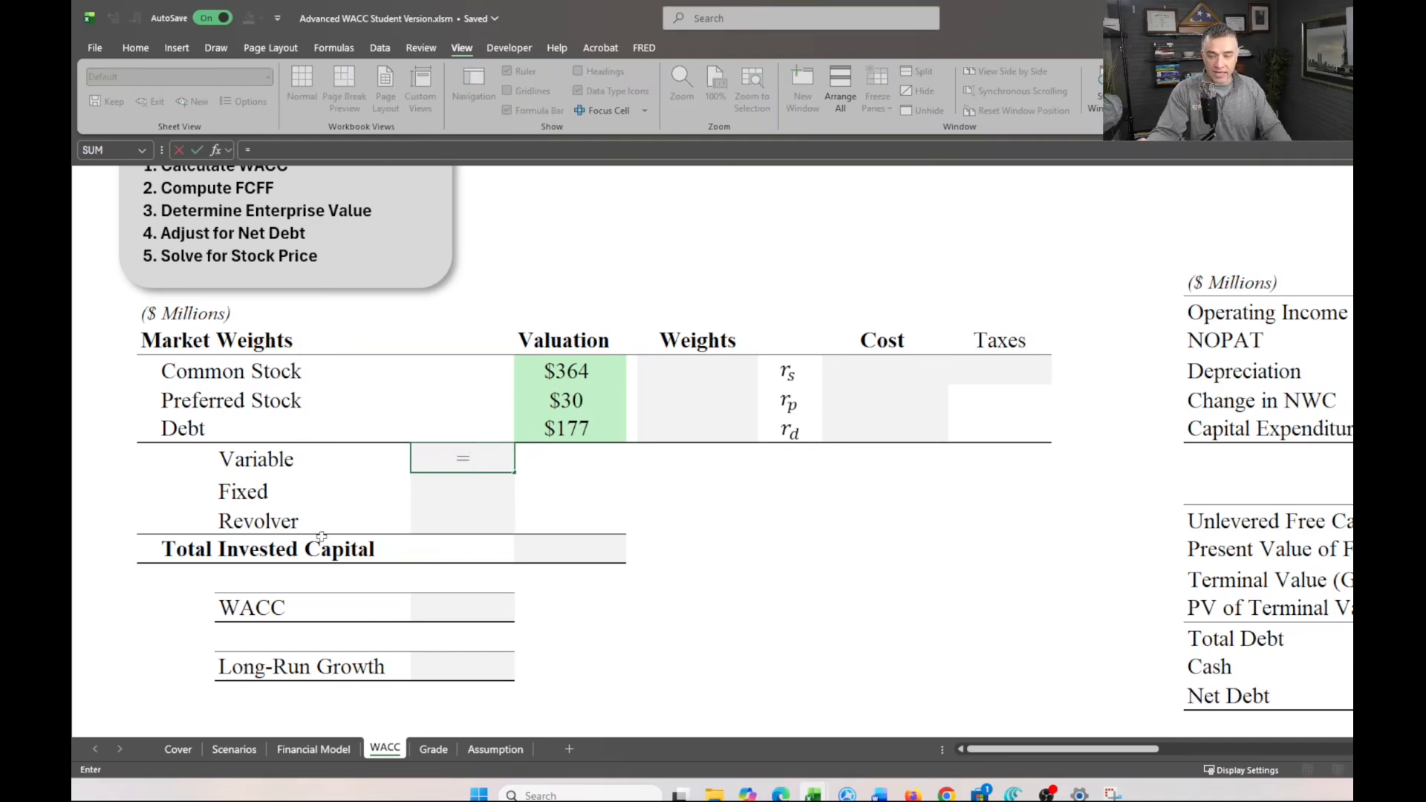
left_click(314, 748)
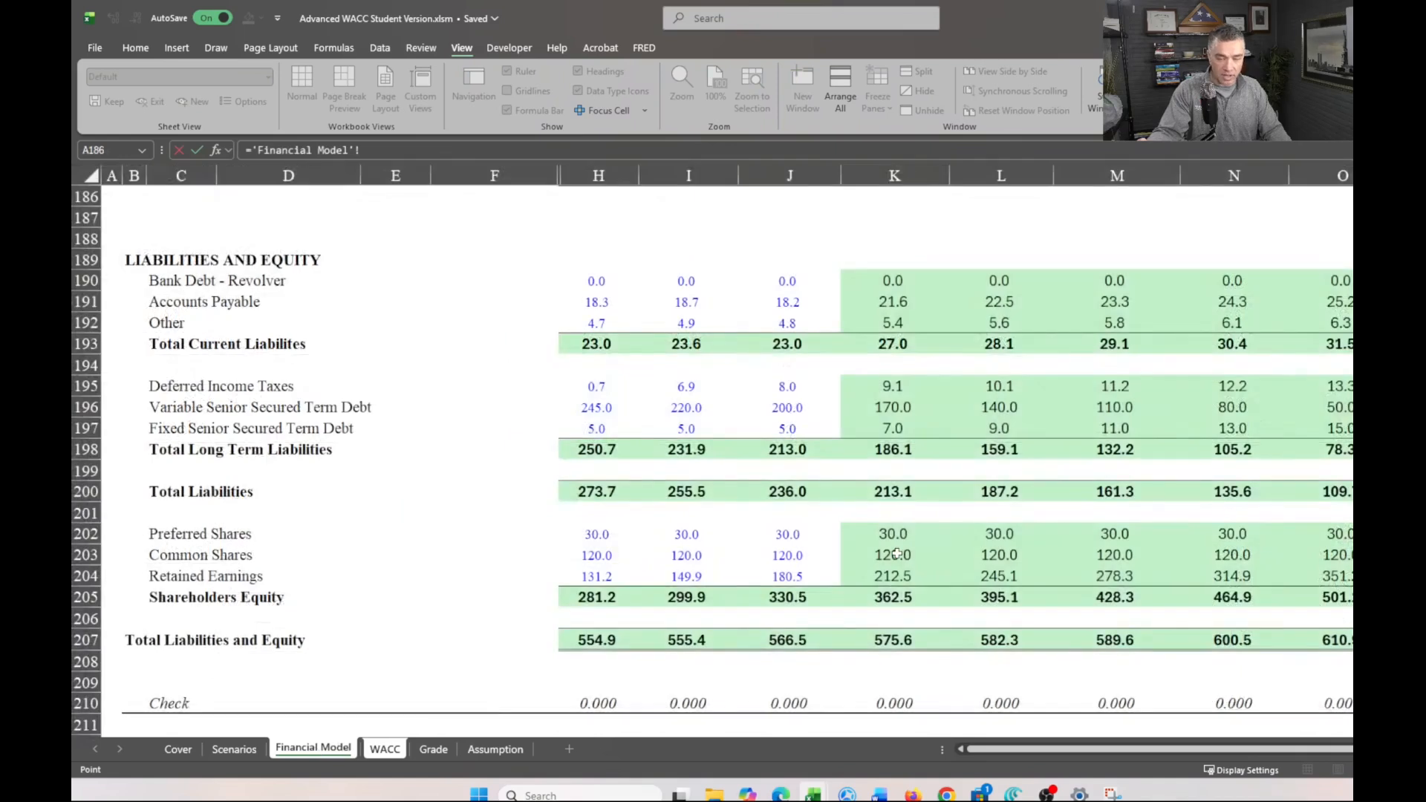
left_click(893, 407)
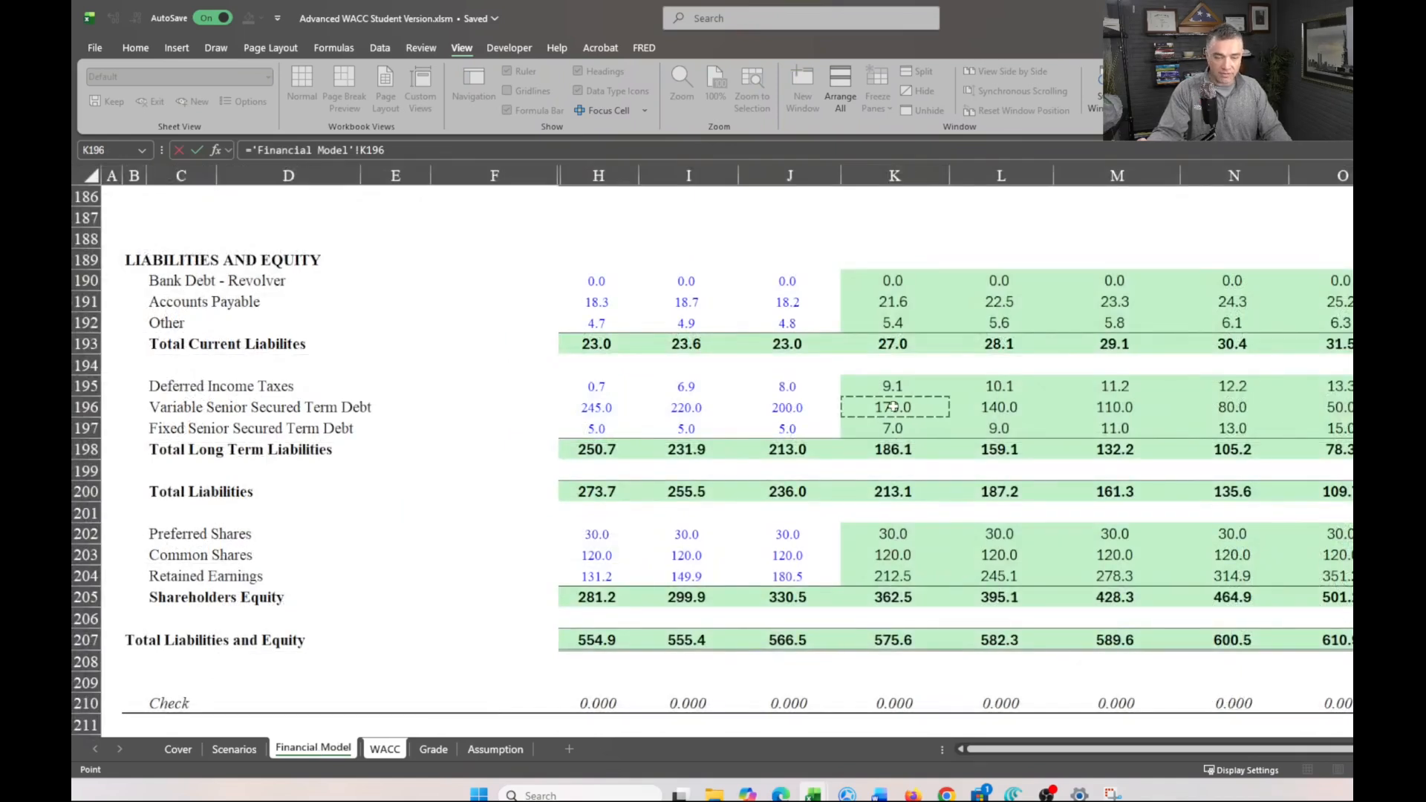
key("Return")
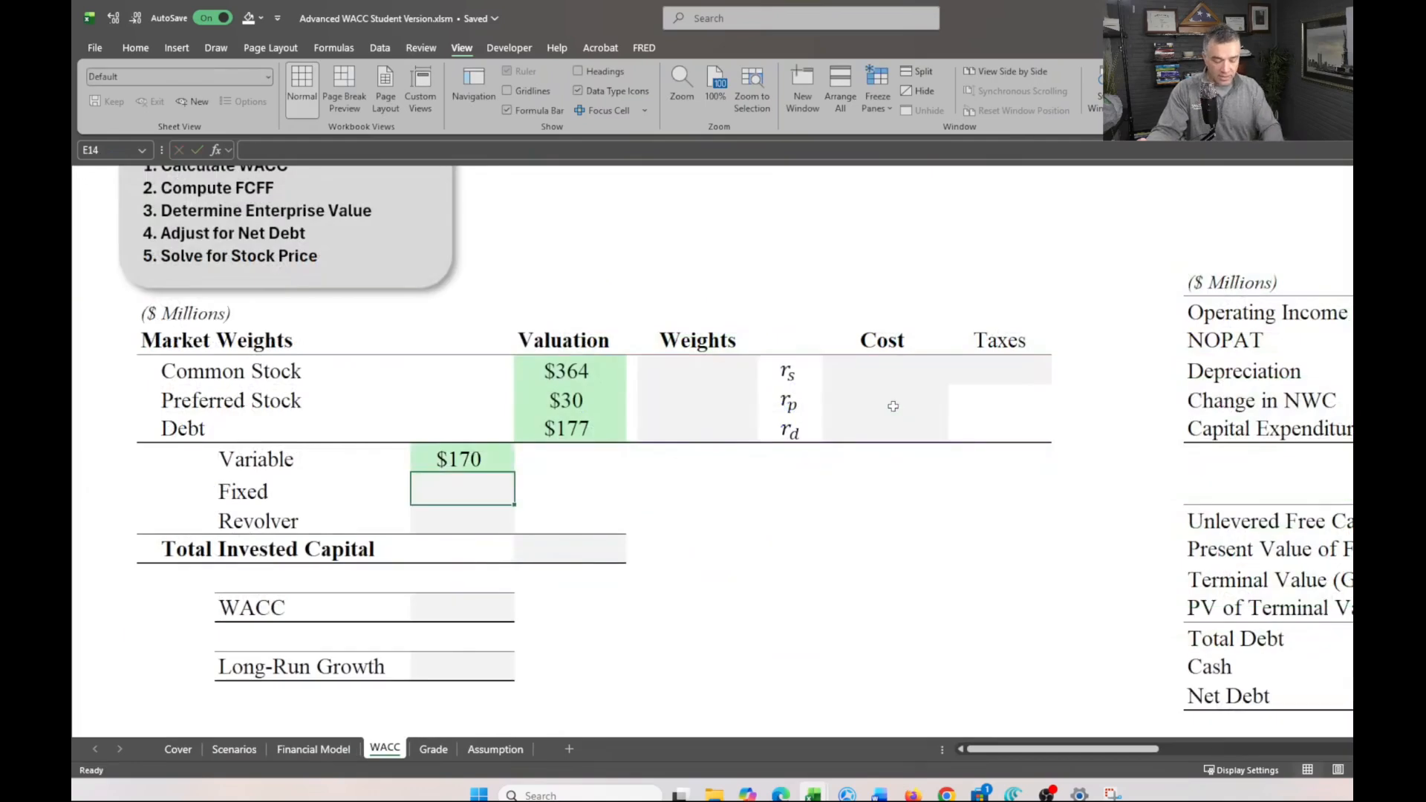
Link the Fixed debt cell E14 to the 2026F Fixed Senior Secured Term Debt, ='Financial Model'!K197
type("=")
left_click(319, 749)
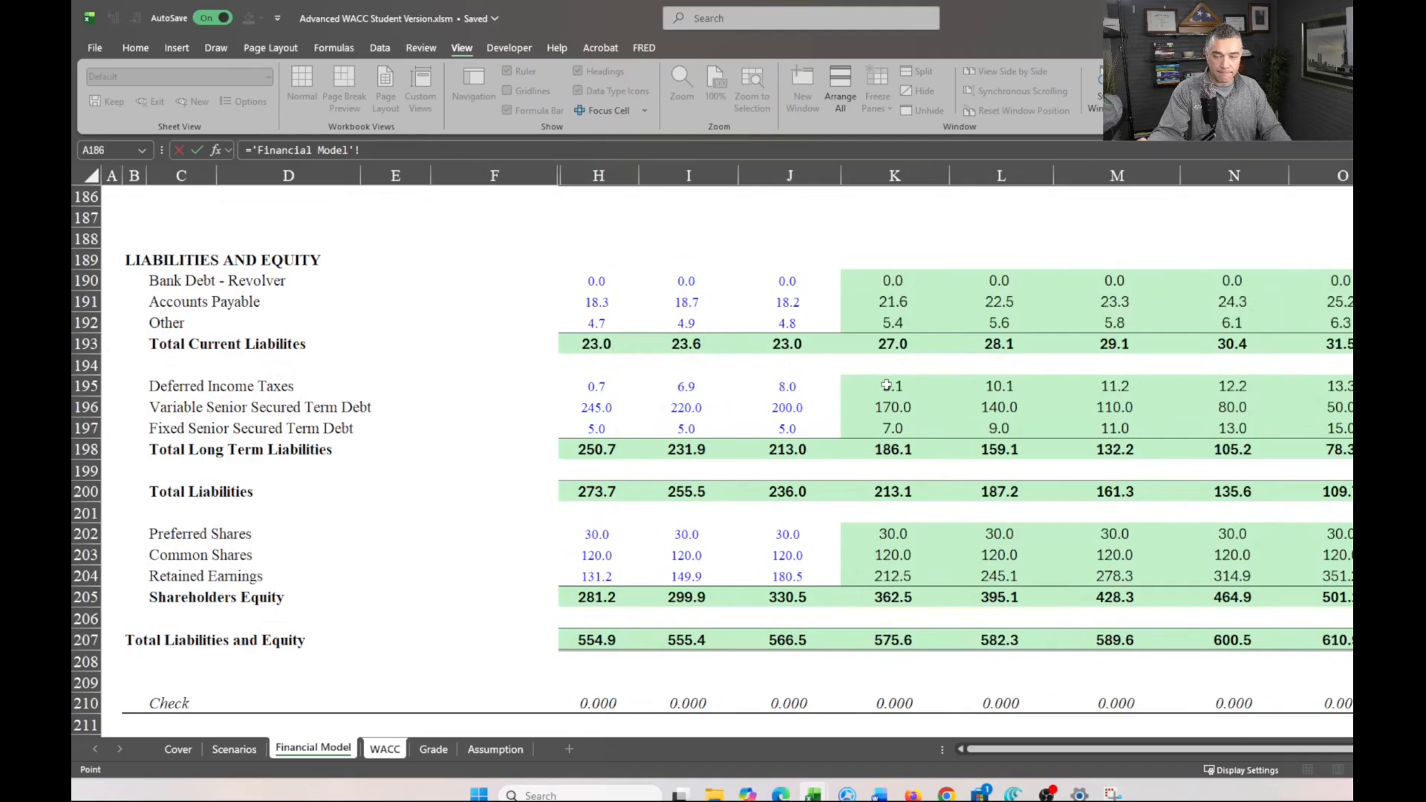
left_click(875, 426)
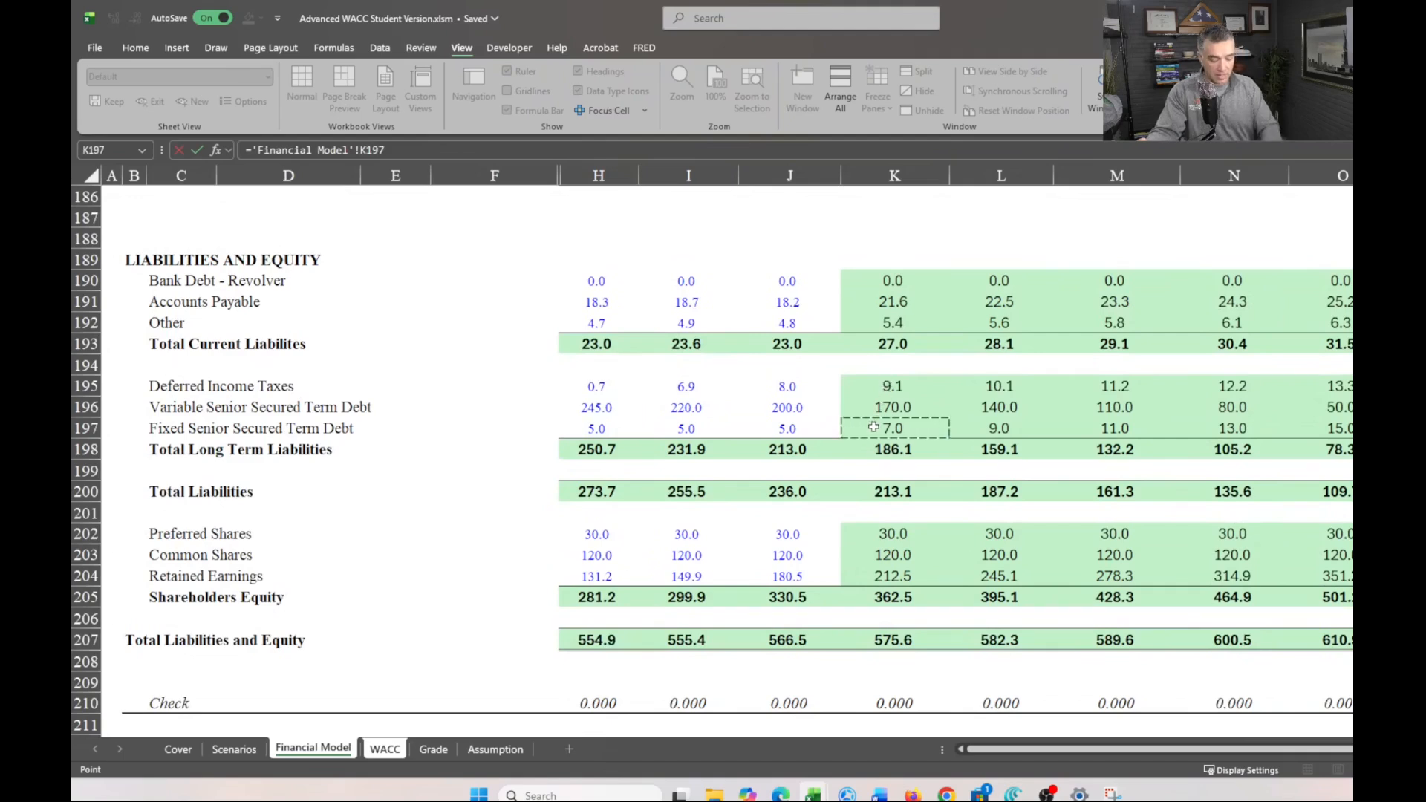
key("Return")
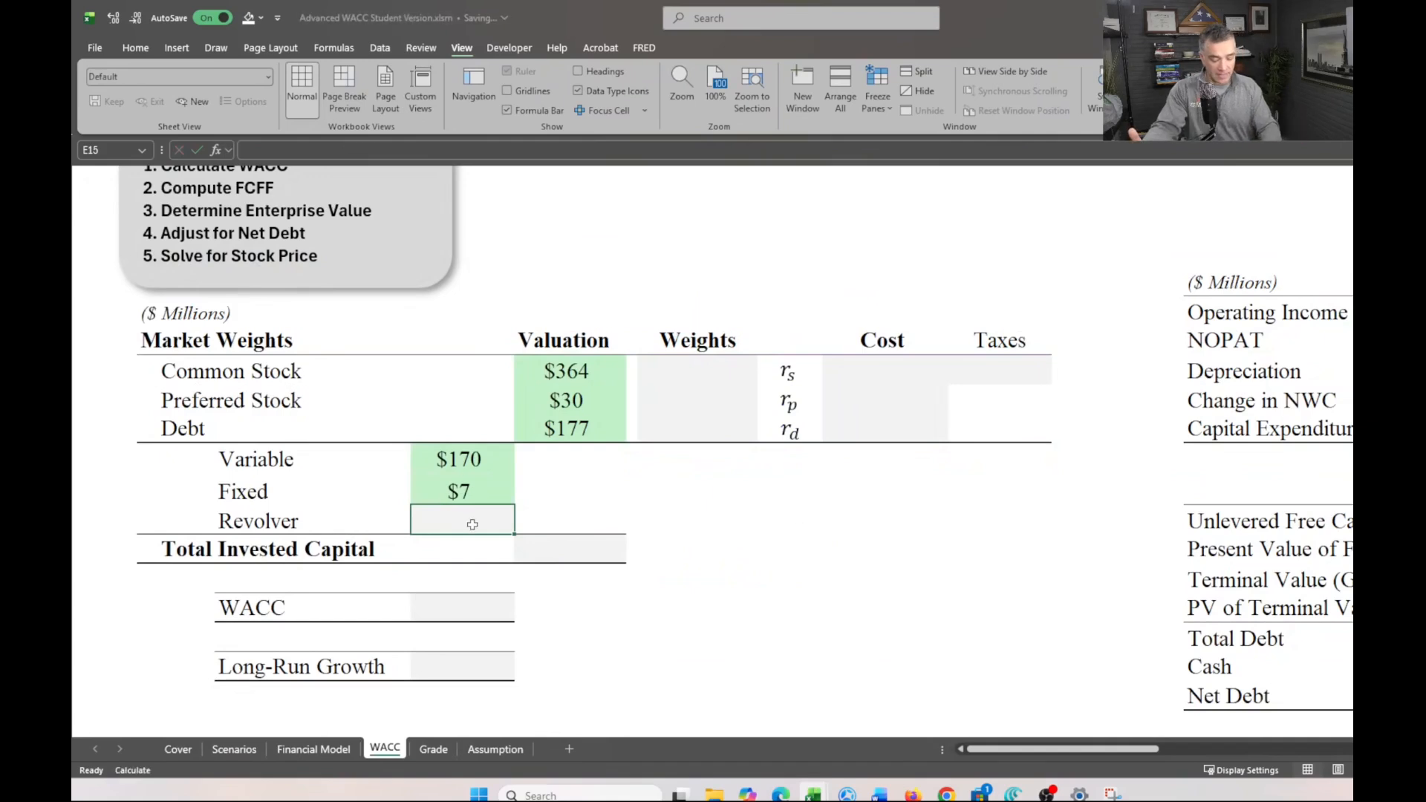
Link the Revolver cell E15 to the 2026F Bank Debt - Revolver balance, cell K190 of the Financial Model
type("=")
left_click(314, 748)
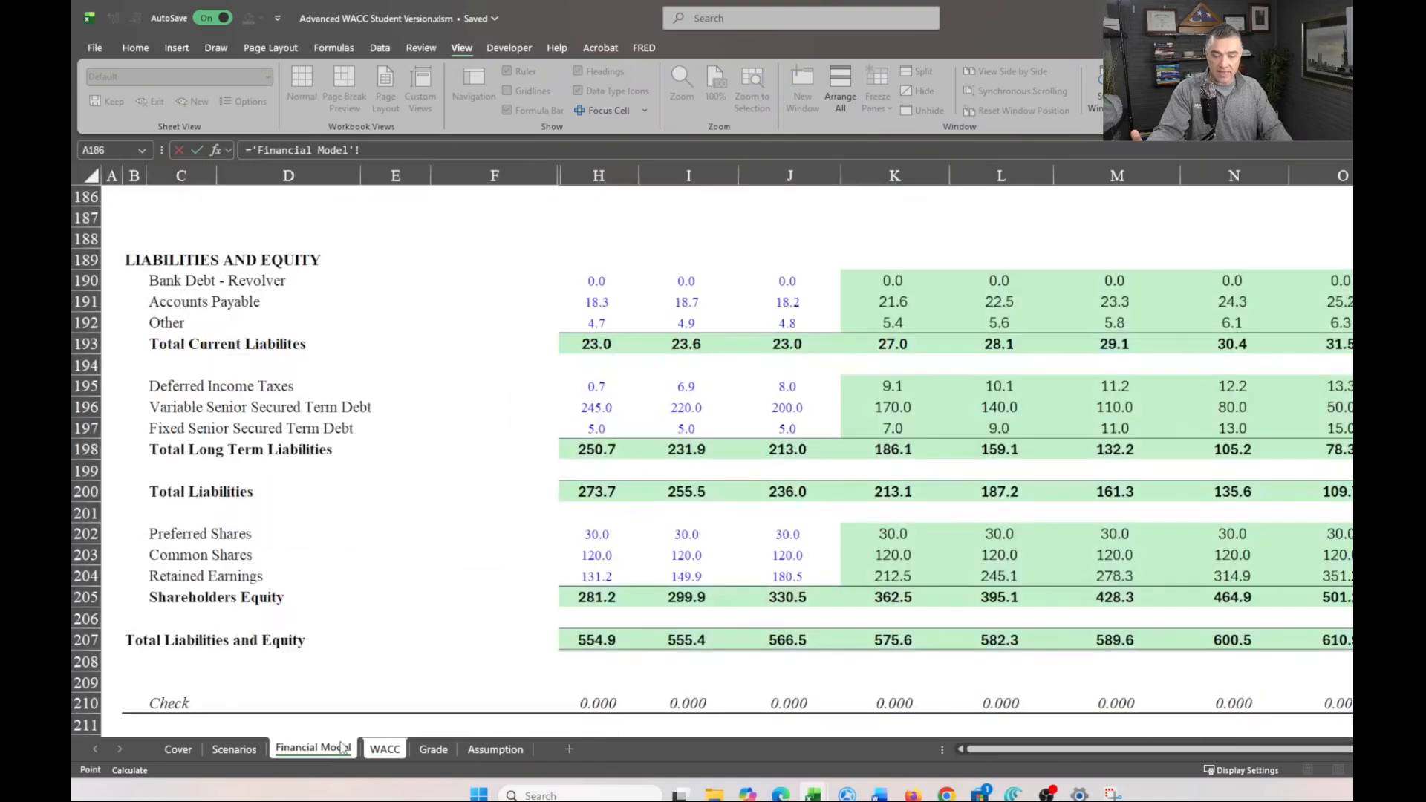
left_click(893, 287)
key("Return")
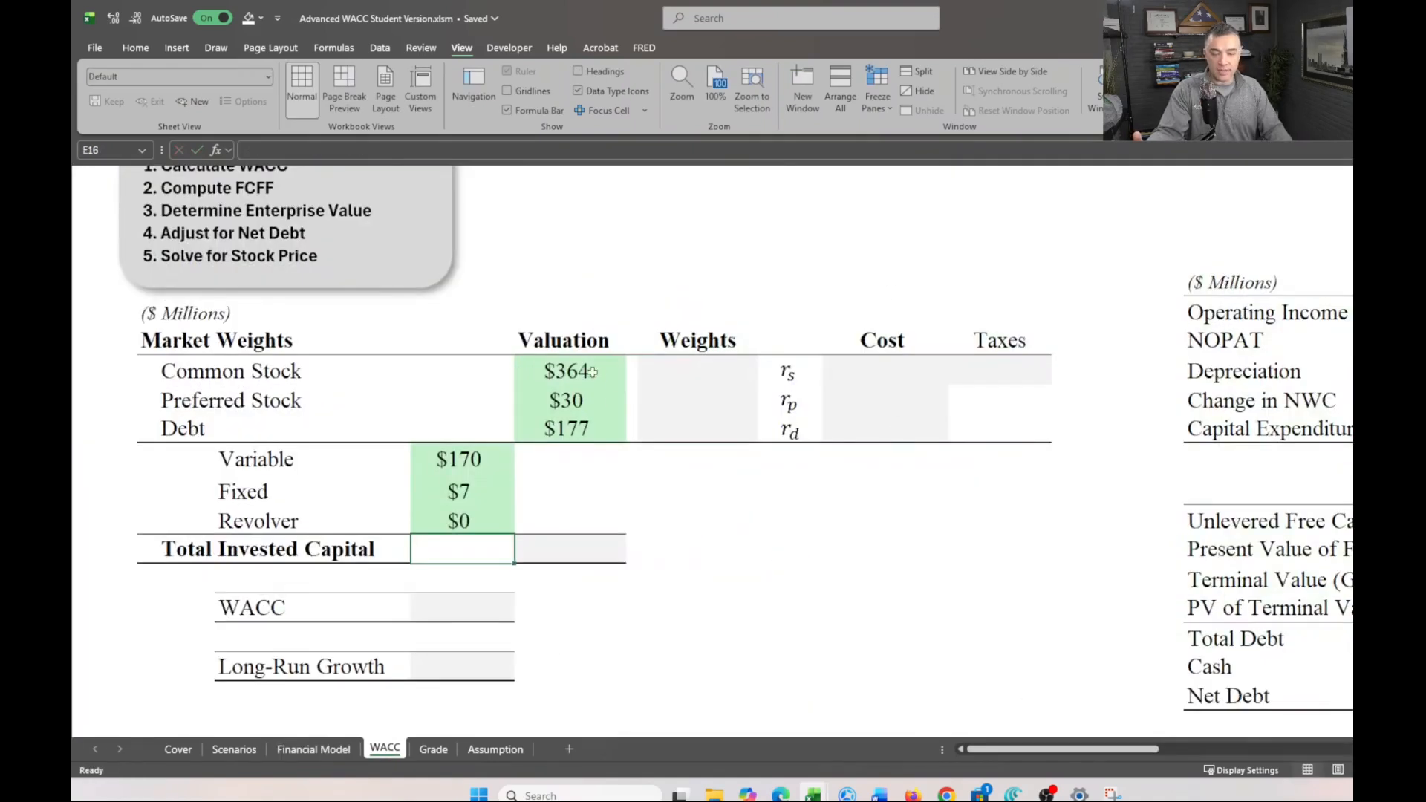
Total the Valuation column in the Total Invested Capital cell F16 with =SUM(F10:F15)
left_click_drag(572, 429, 476, 462)
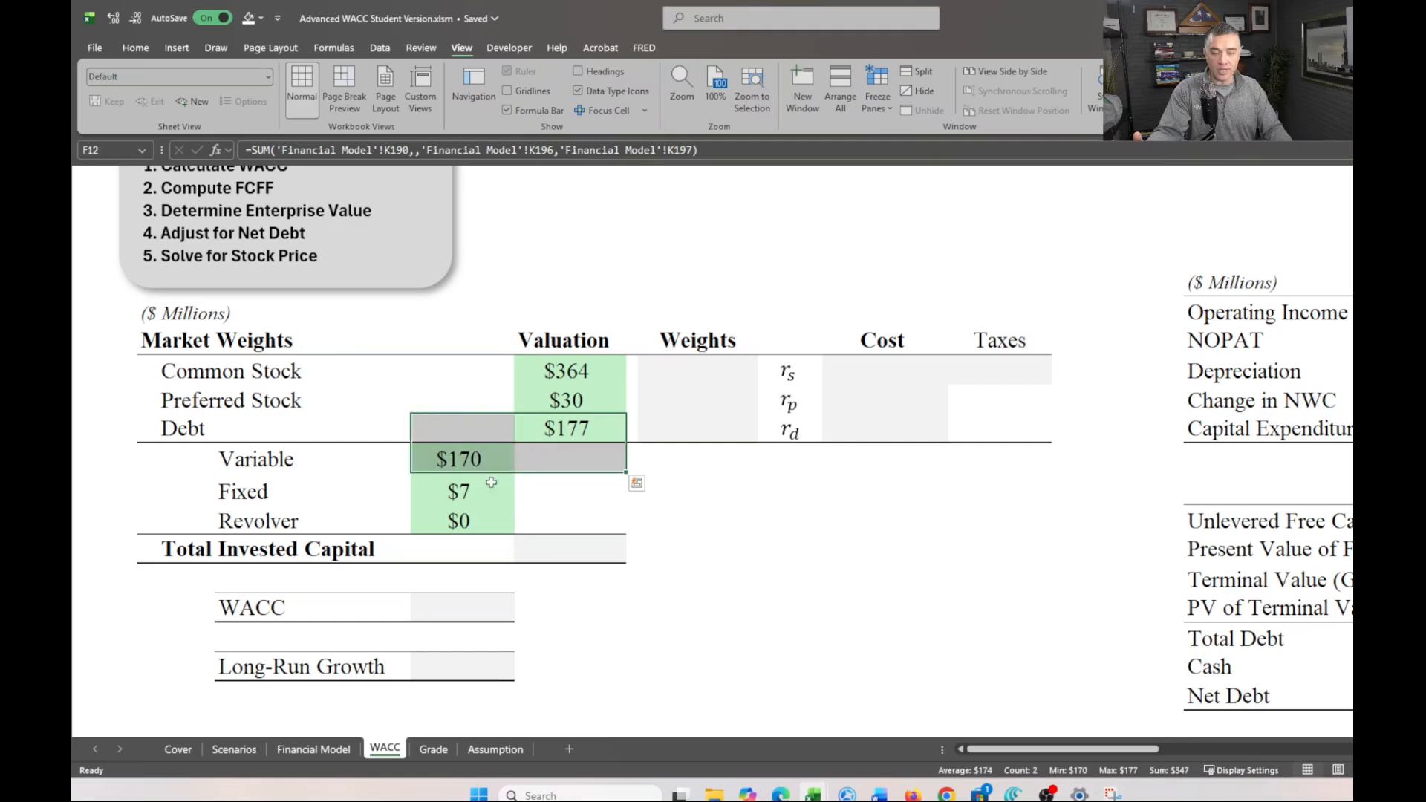
left_click(566, 429)
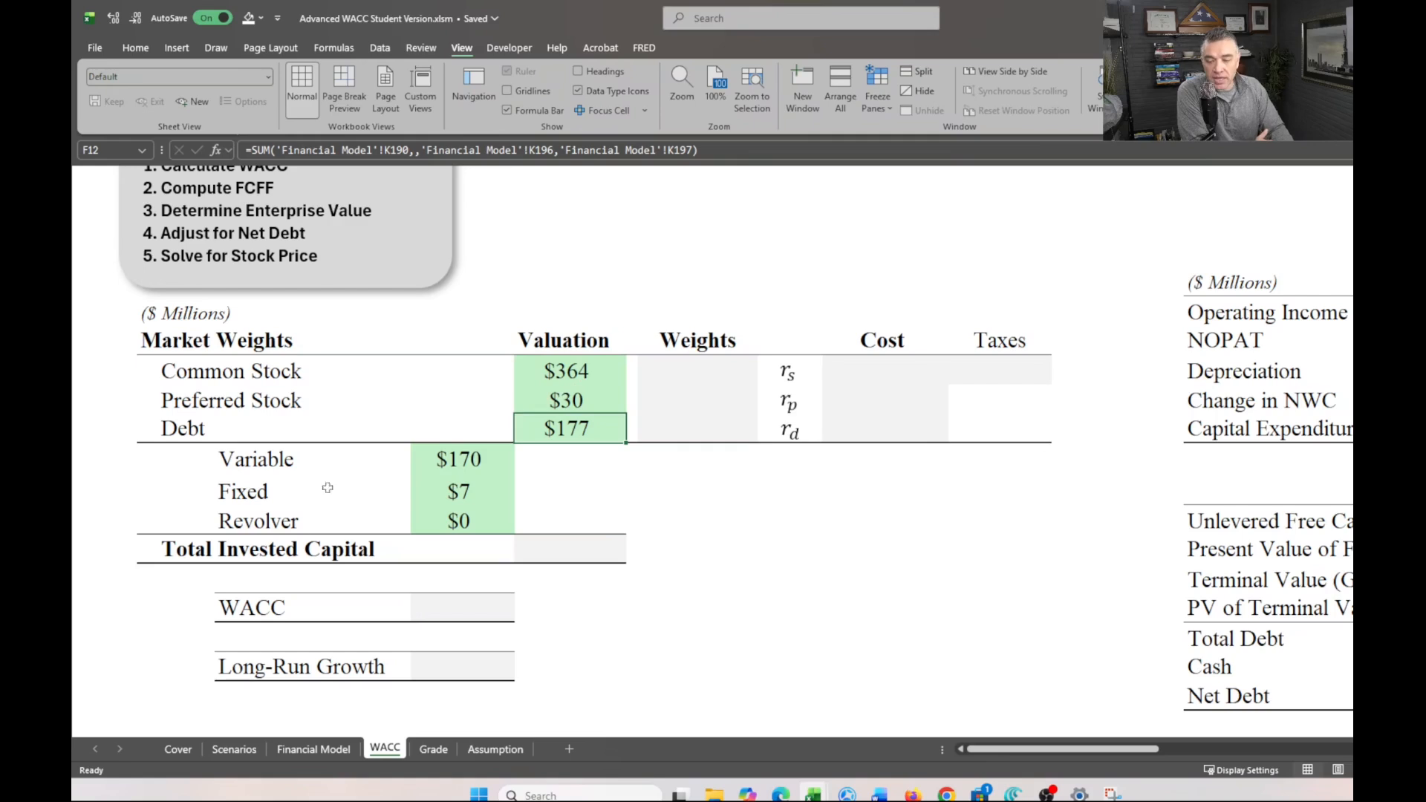
left_click(177, 548)
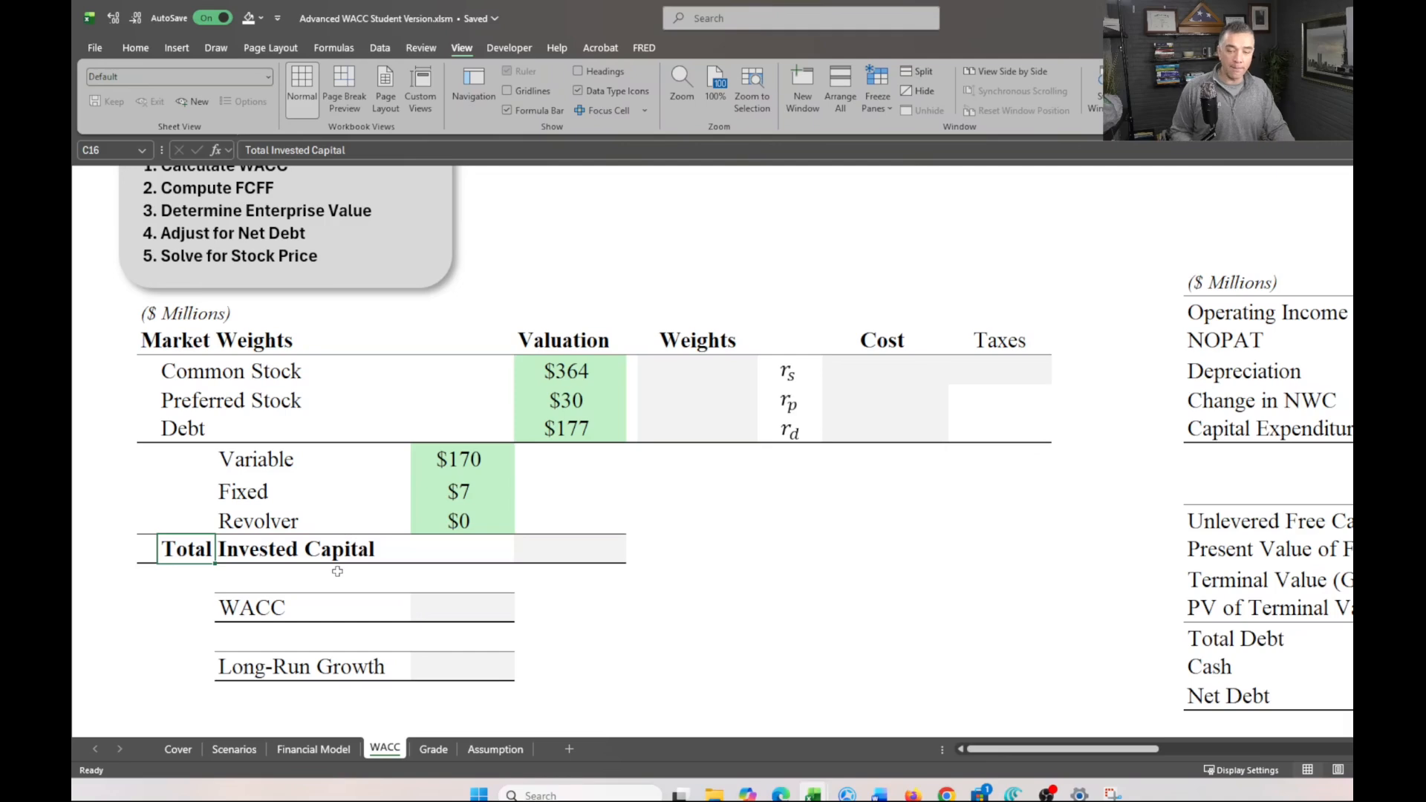
left_click(569, 550)
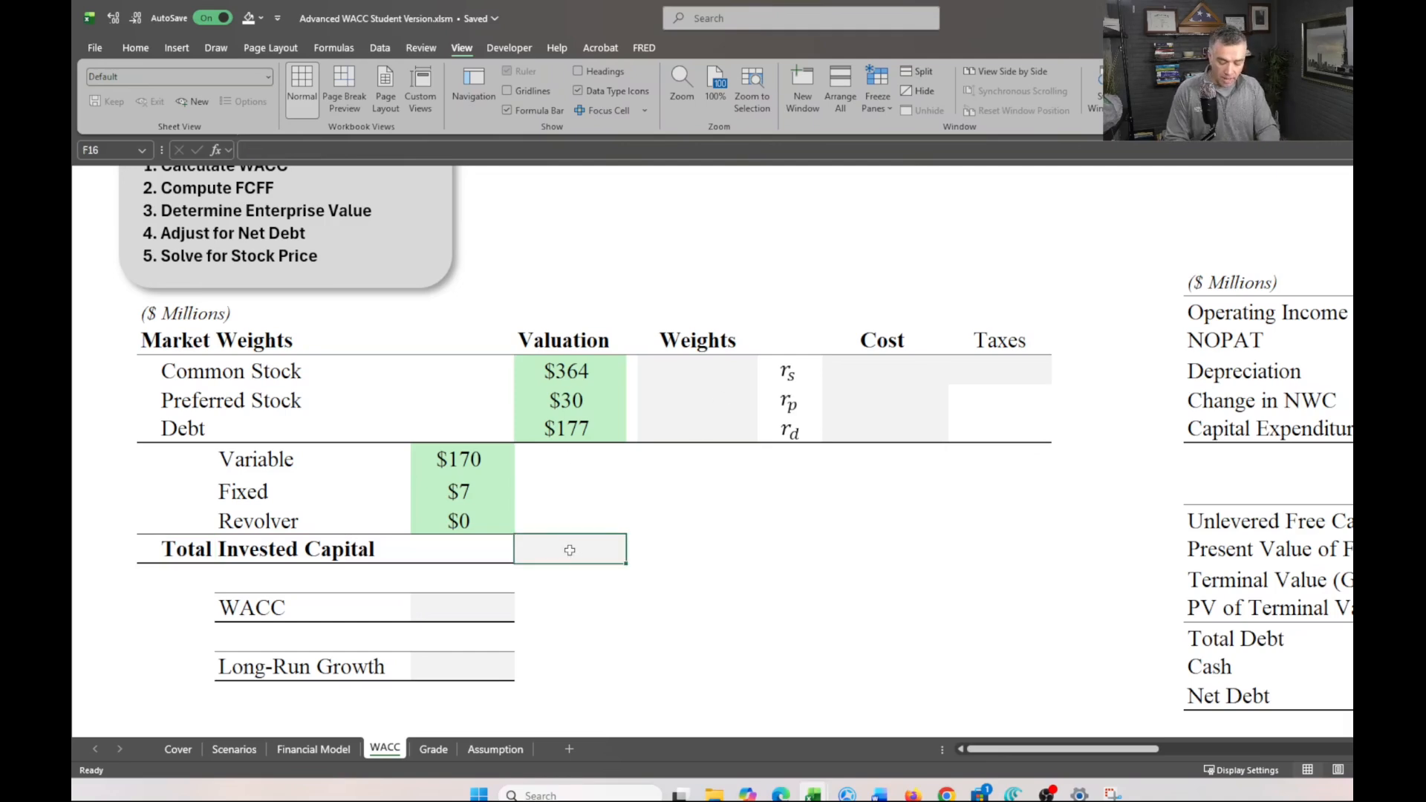
key("alt+equal")
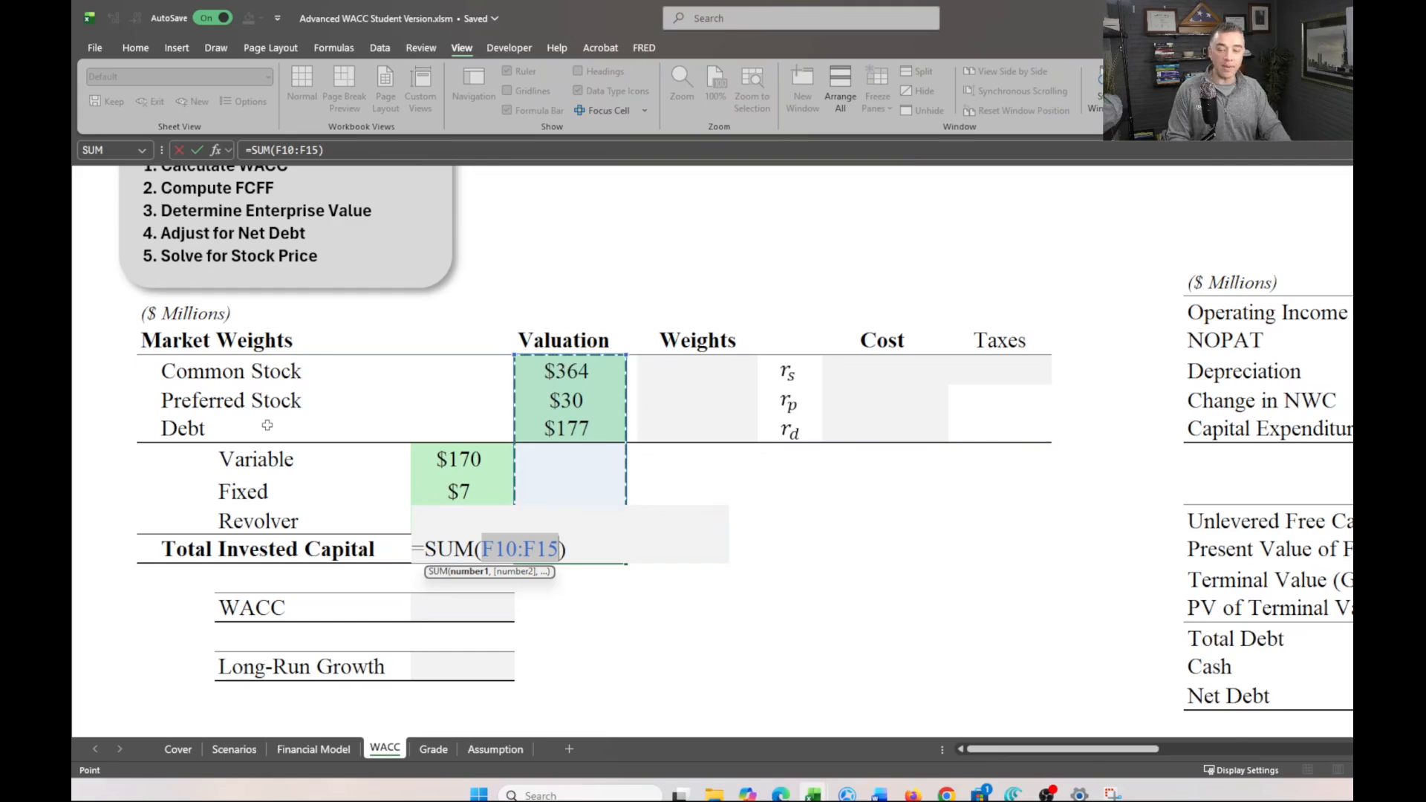
key("Return")
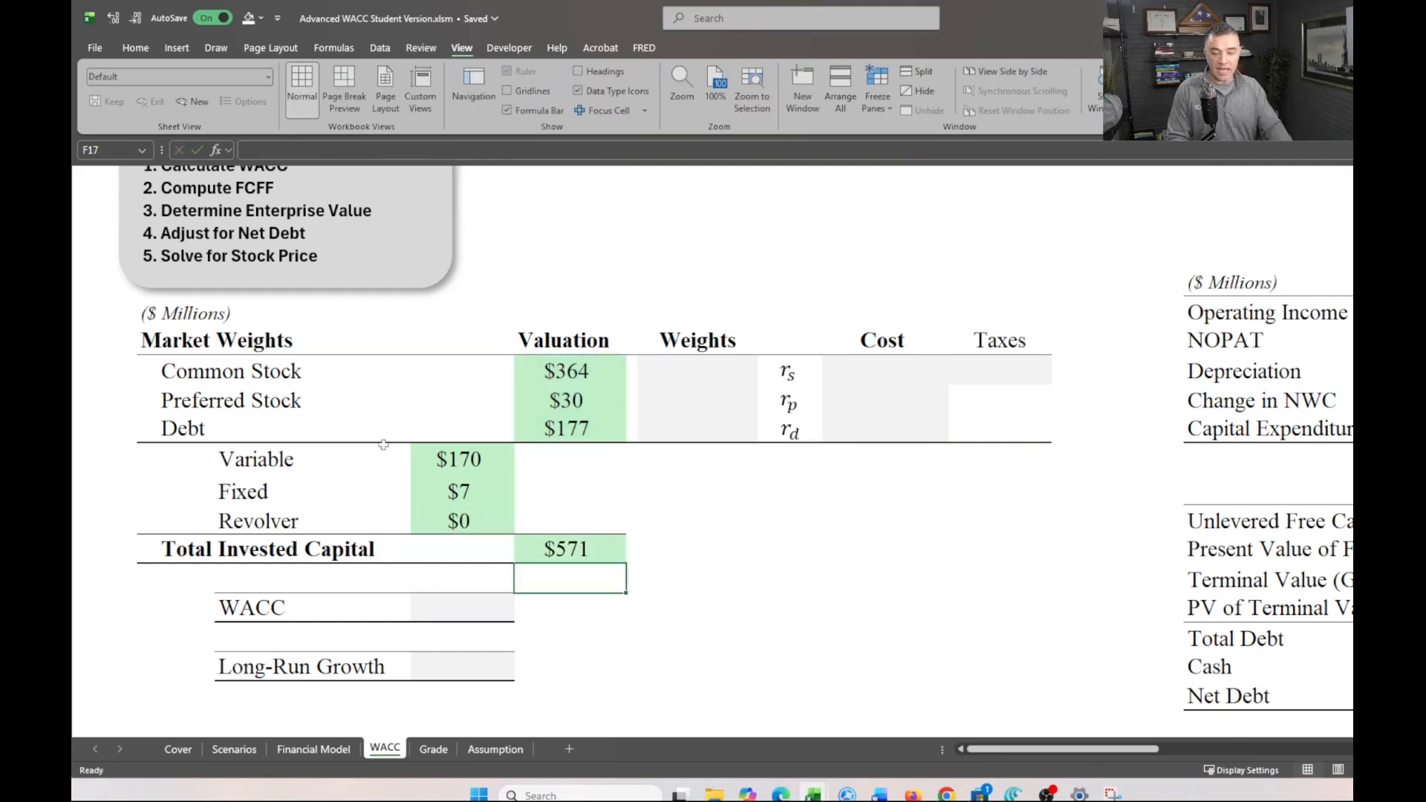
left_click(585, 553)
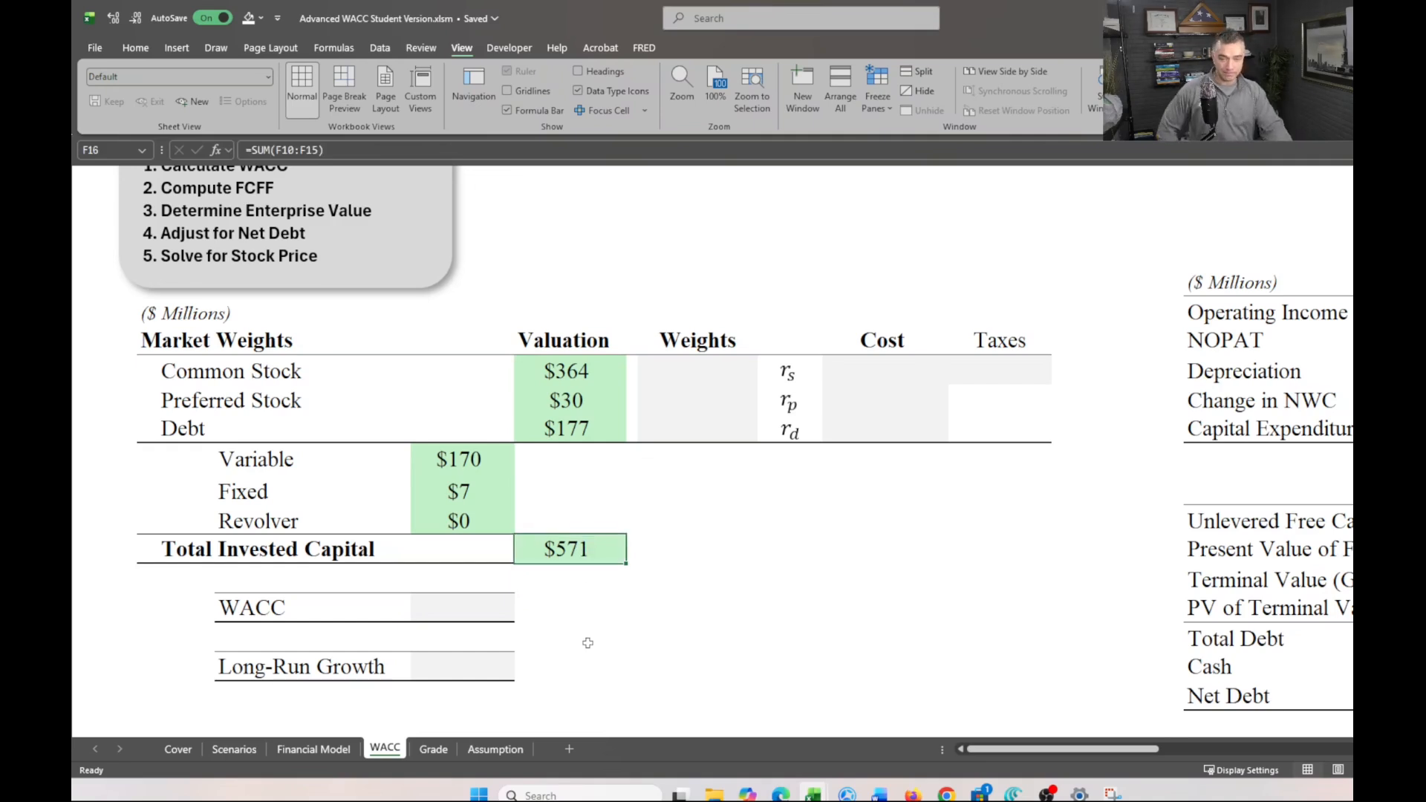
Calculate the Common Stock weight in H10 as its valuation divided by Total Invested Capital, with the total's reference locked: =F10/$F$16
left_click(672, 405)
left_click(673, 372)
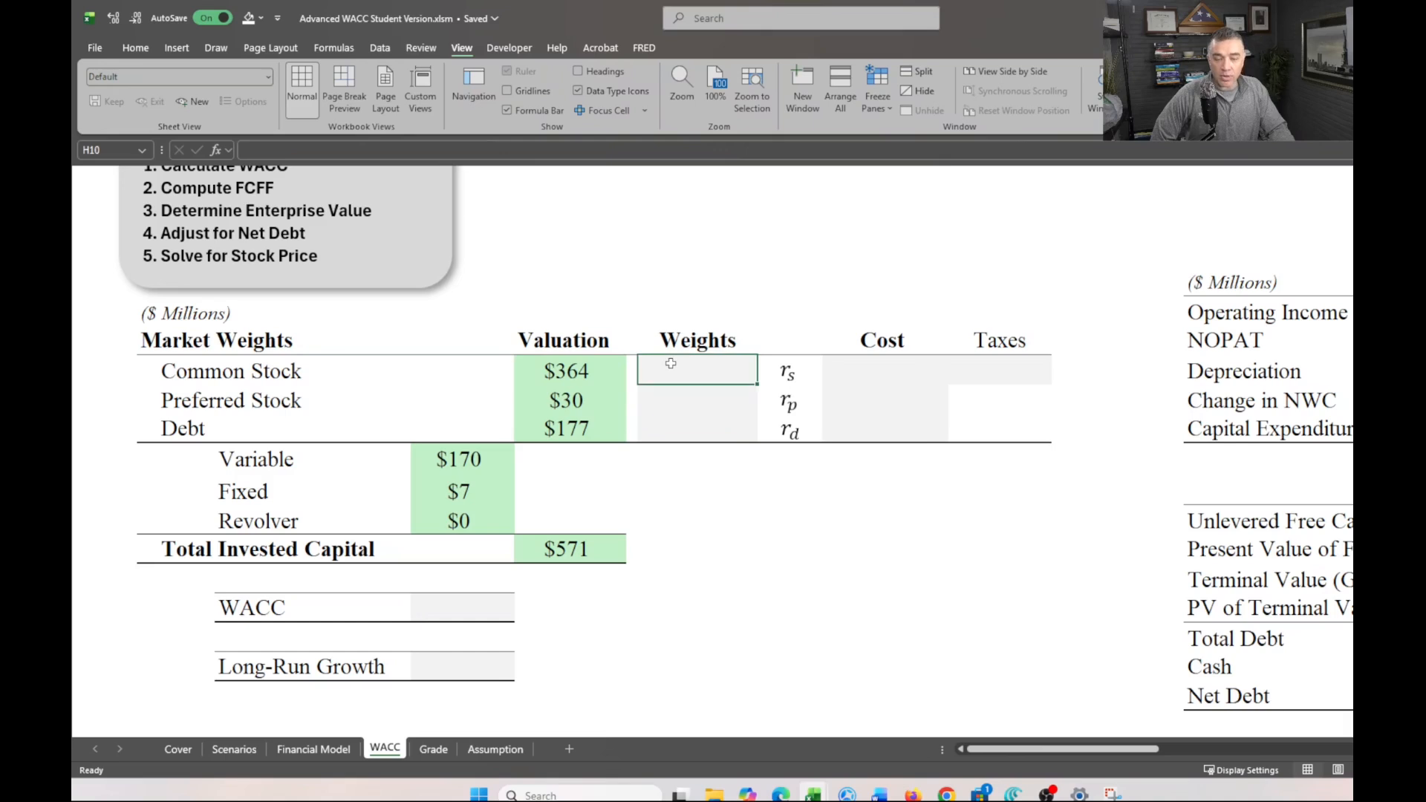
left_click(691, 340)
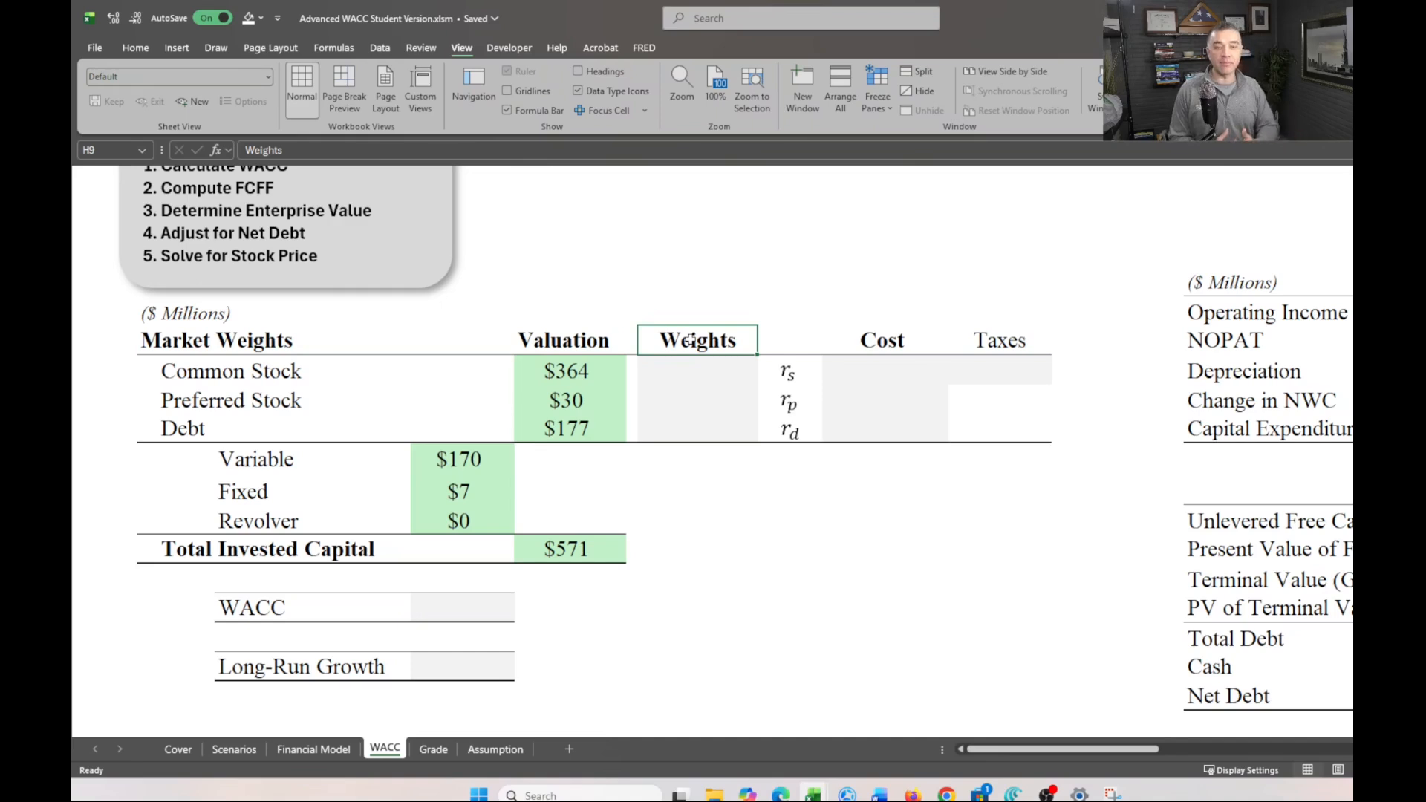
left_click(680, 373)
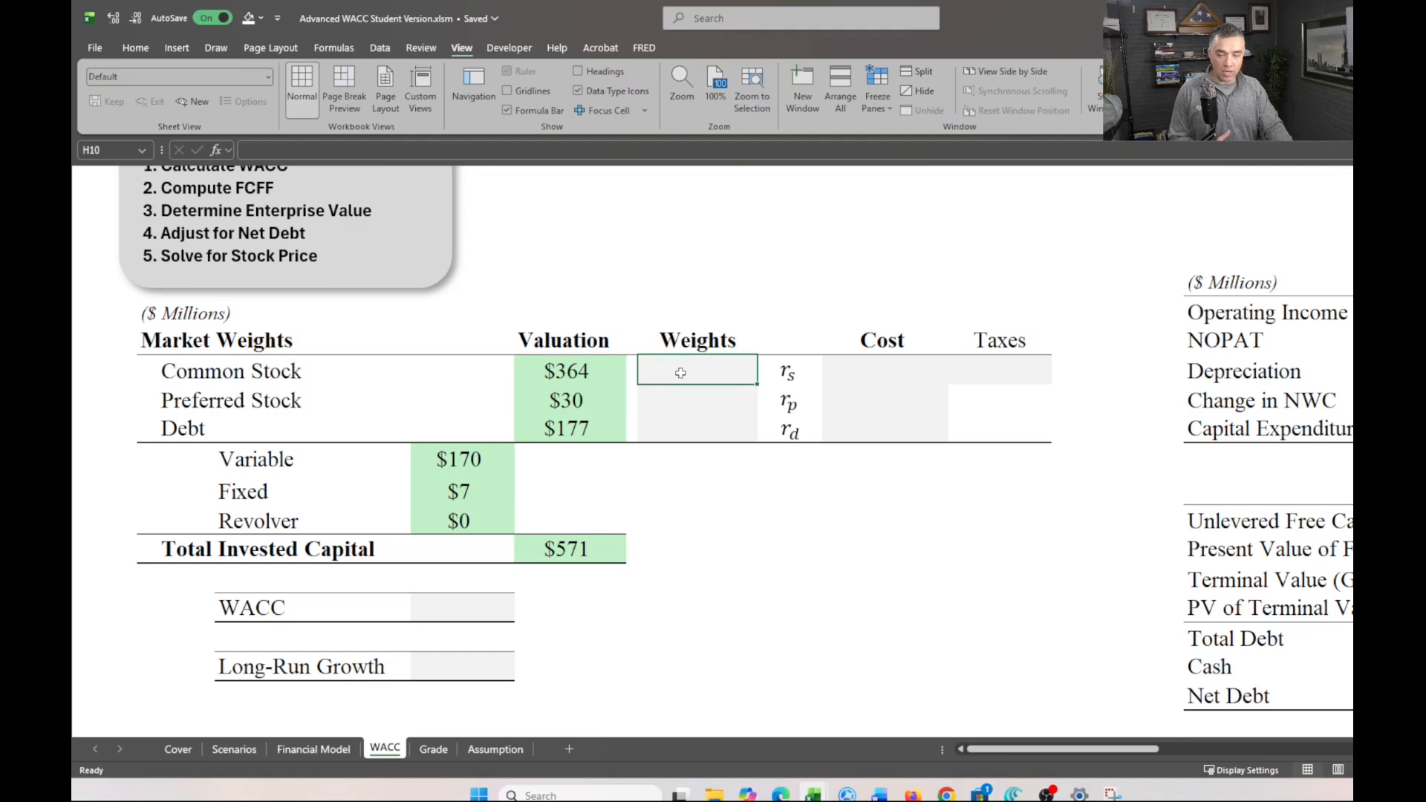
type("=")
key("Left")
key("Left")
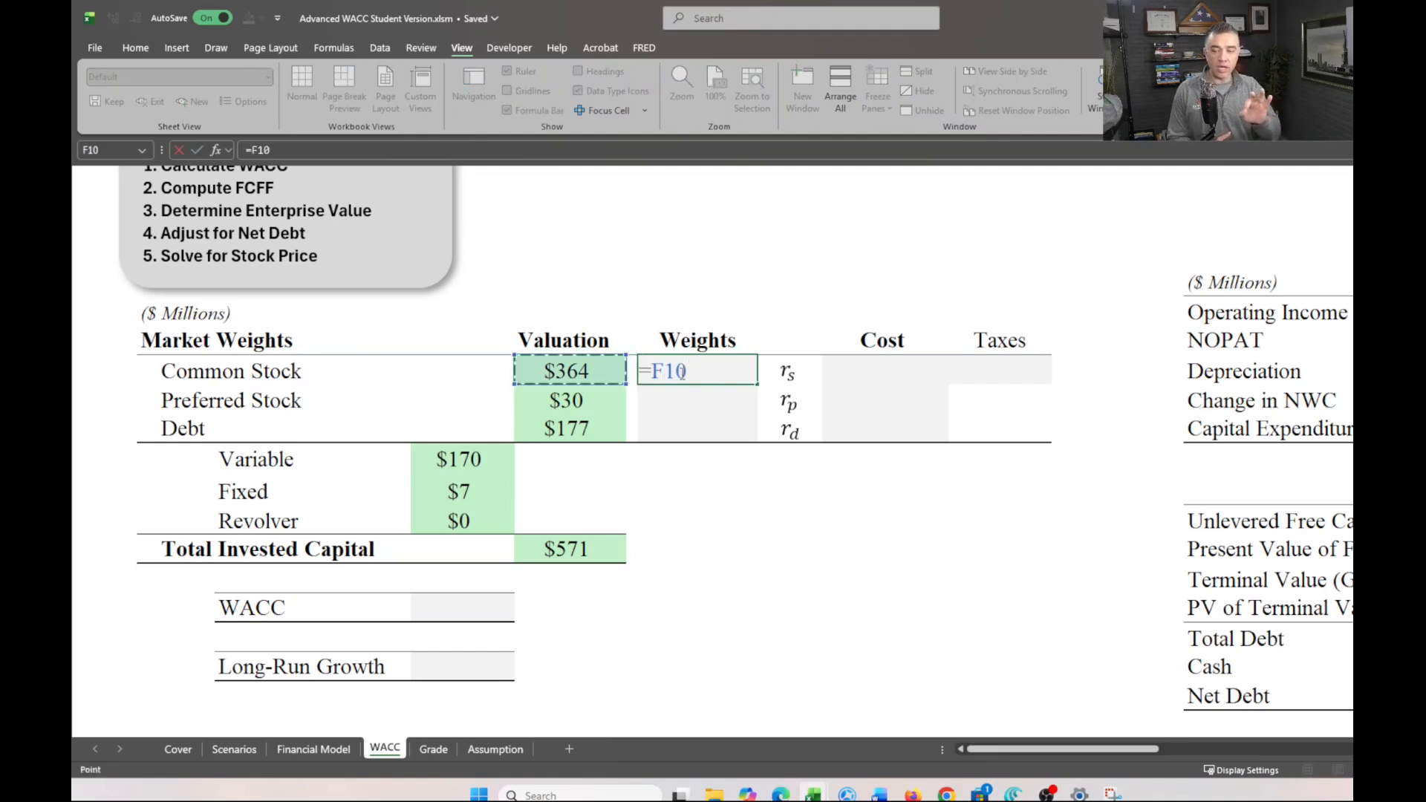
type("/")
key("Down")
key("Down")
key("Down")
key("Down")
key("Down")
key("Down")
key("Left")
key("Left")
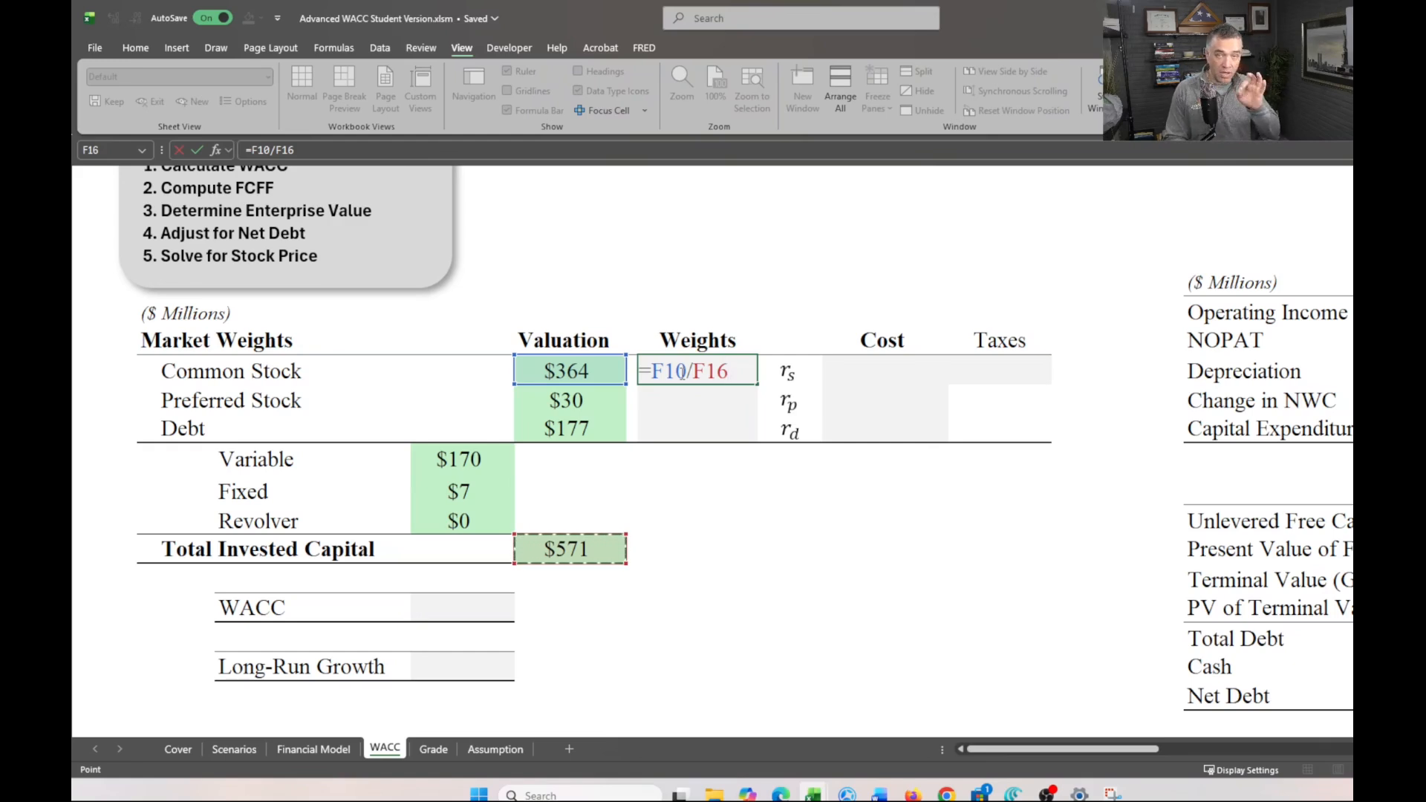
key("F4")
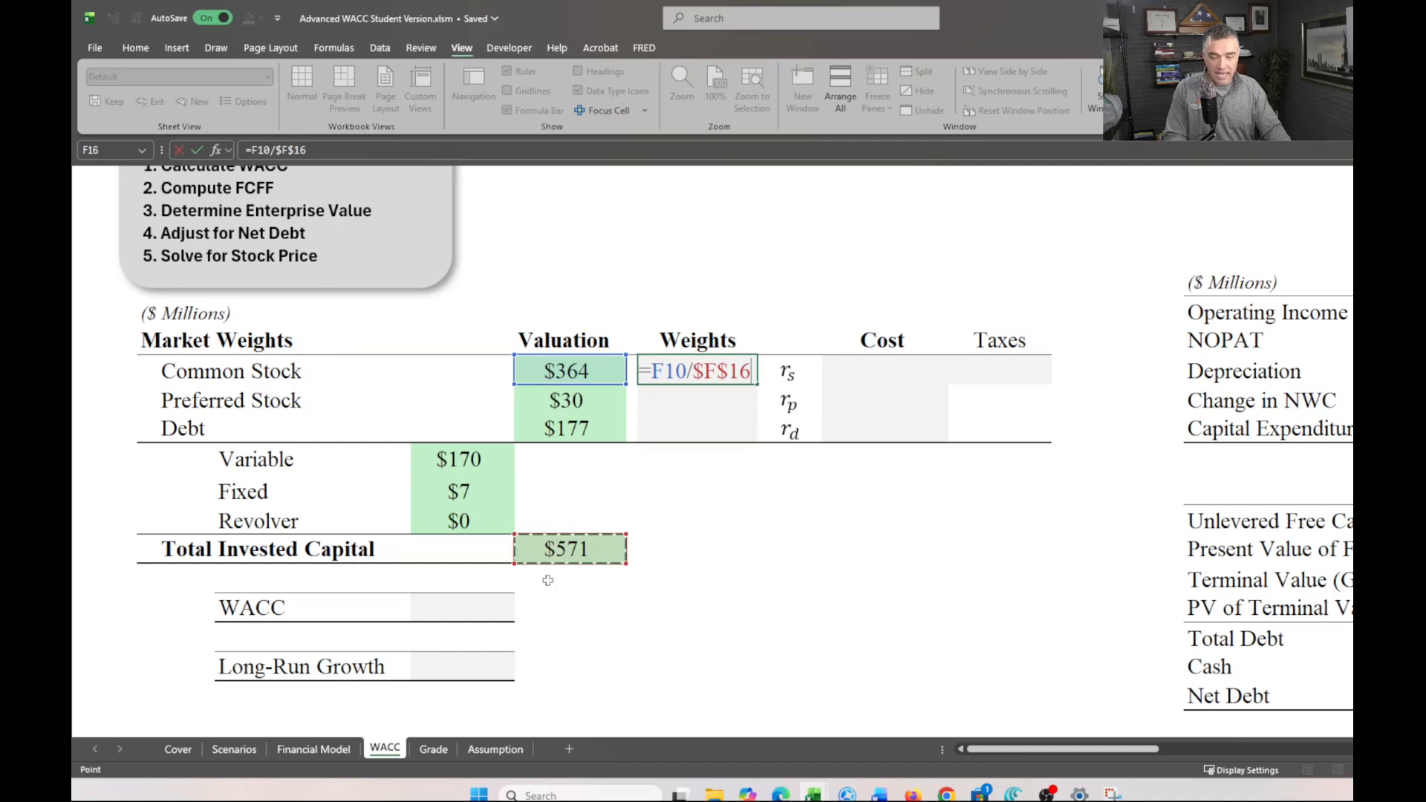
key("Return")
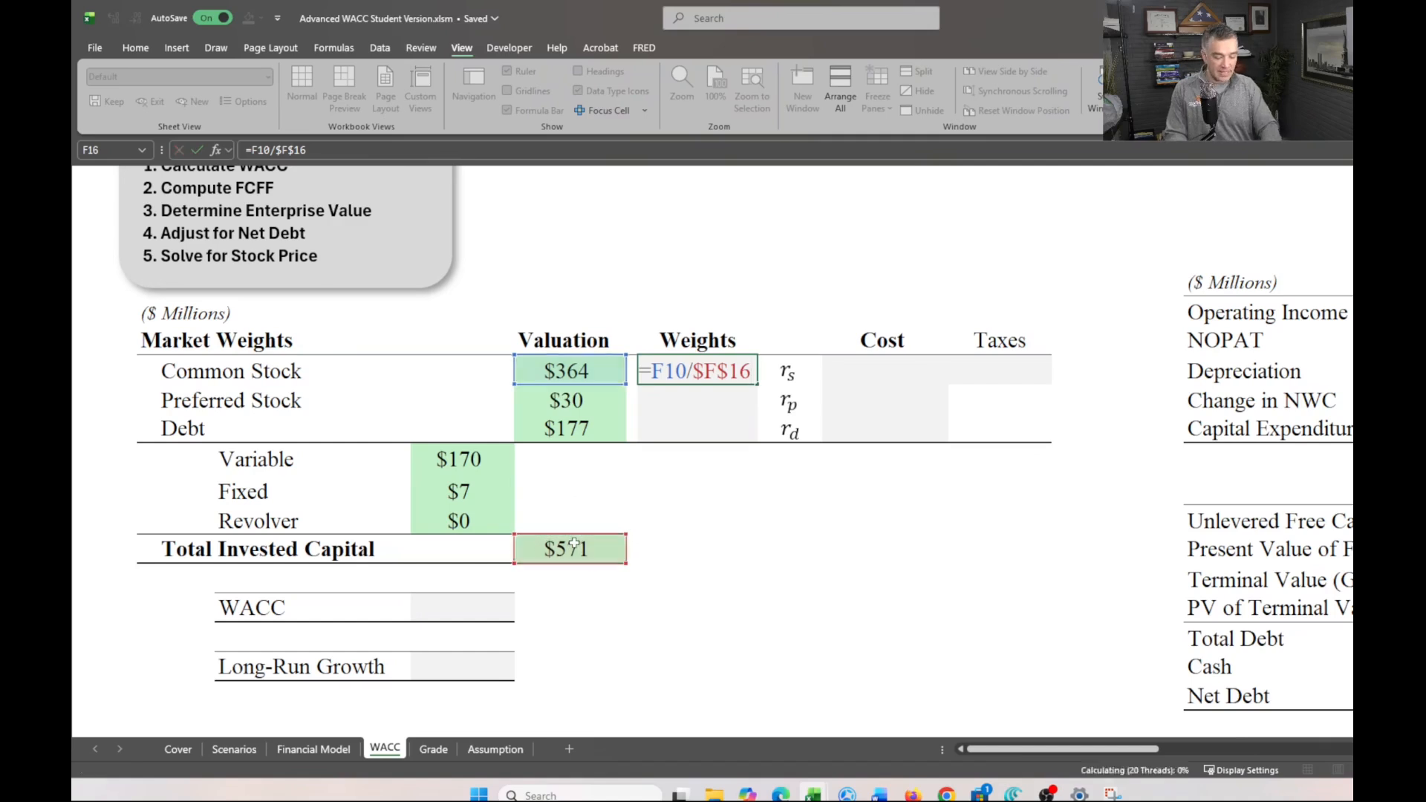
Try filling the Common Stock weight formula from H10 down through H12, and undo the fill
key("Up")
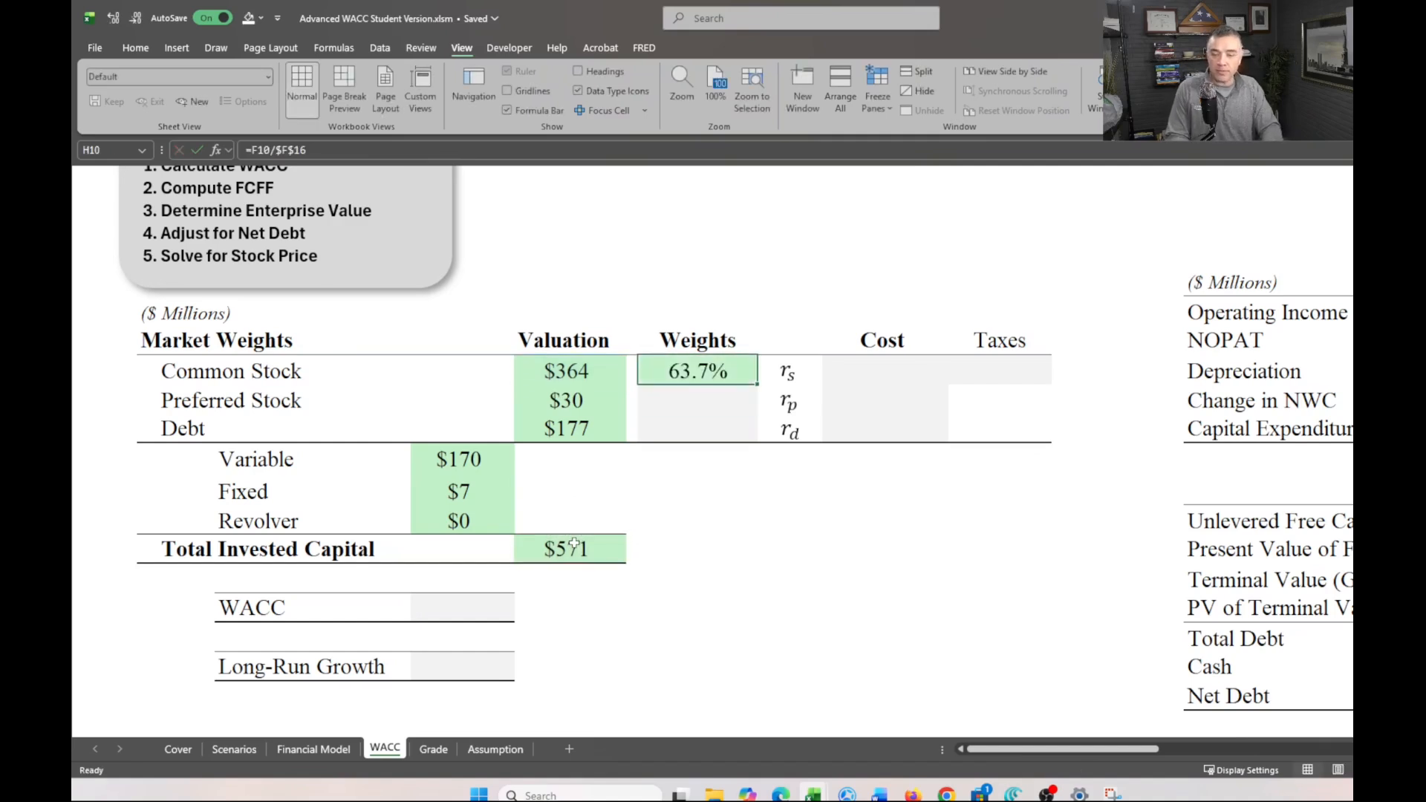
key("shift+Down")
key("shift+Down")
key("ctrl+d")
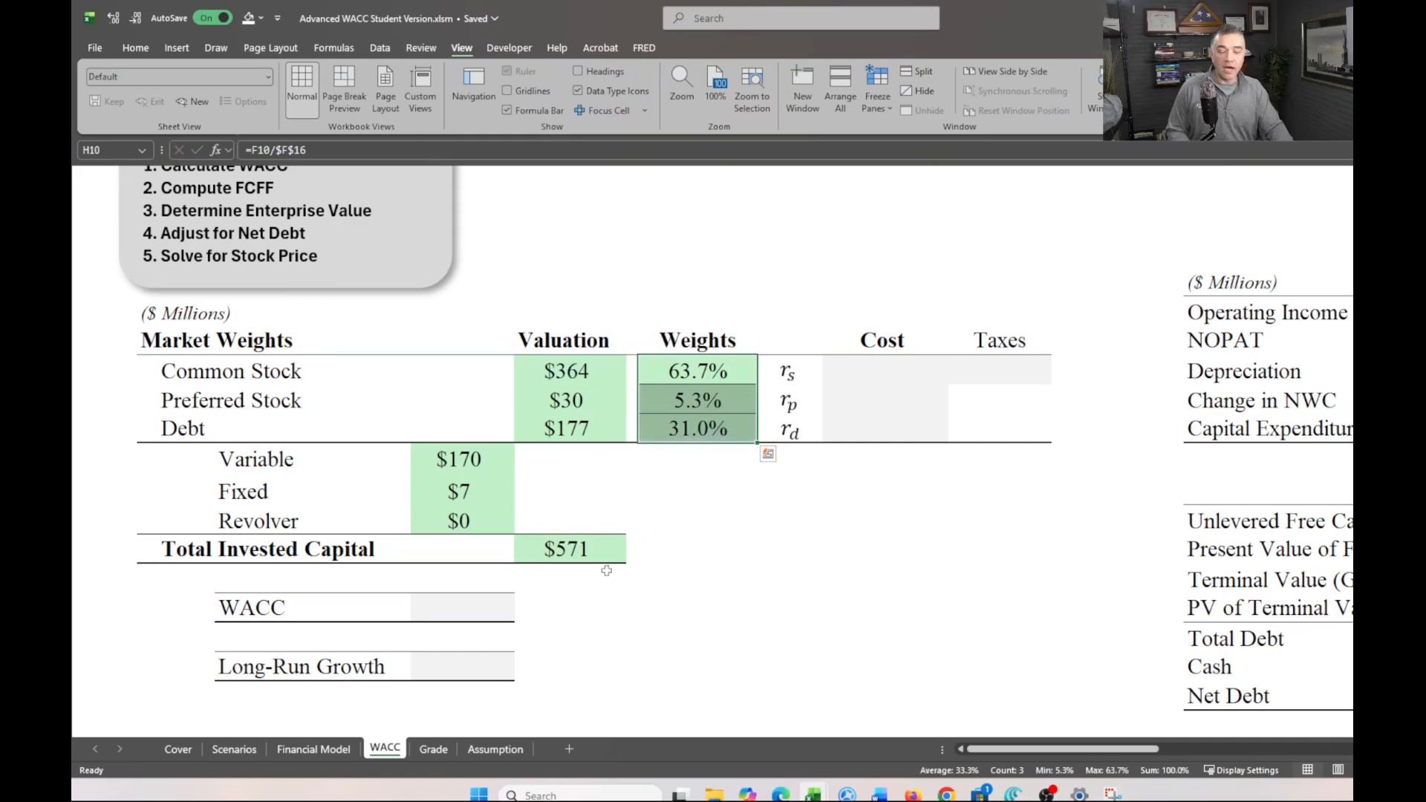
left_click(703, 429)
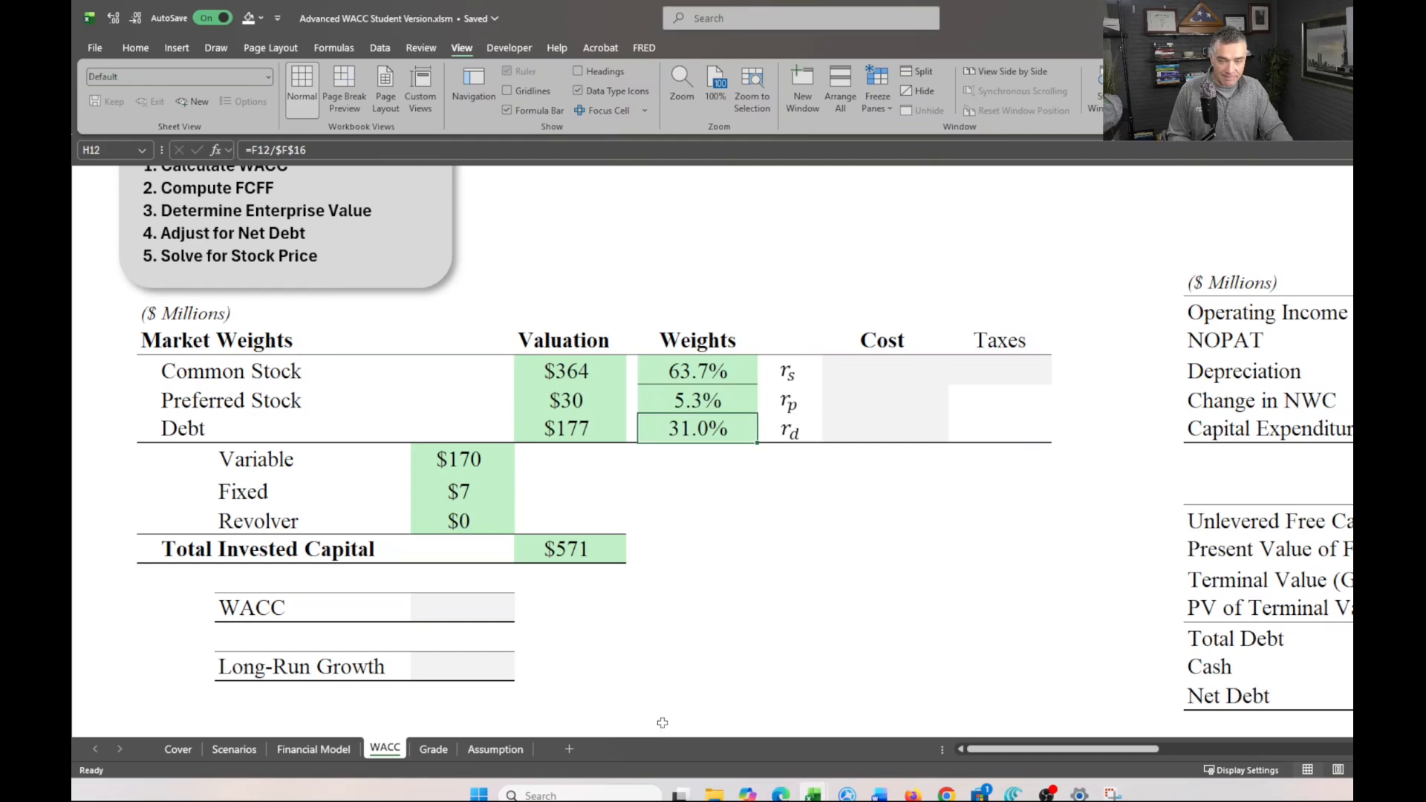
left_click(673, 675)
left_click_drag(726, 371, 718, 393)
left_click(759, 520)
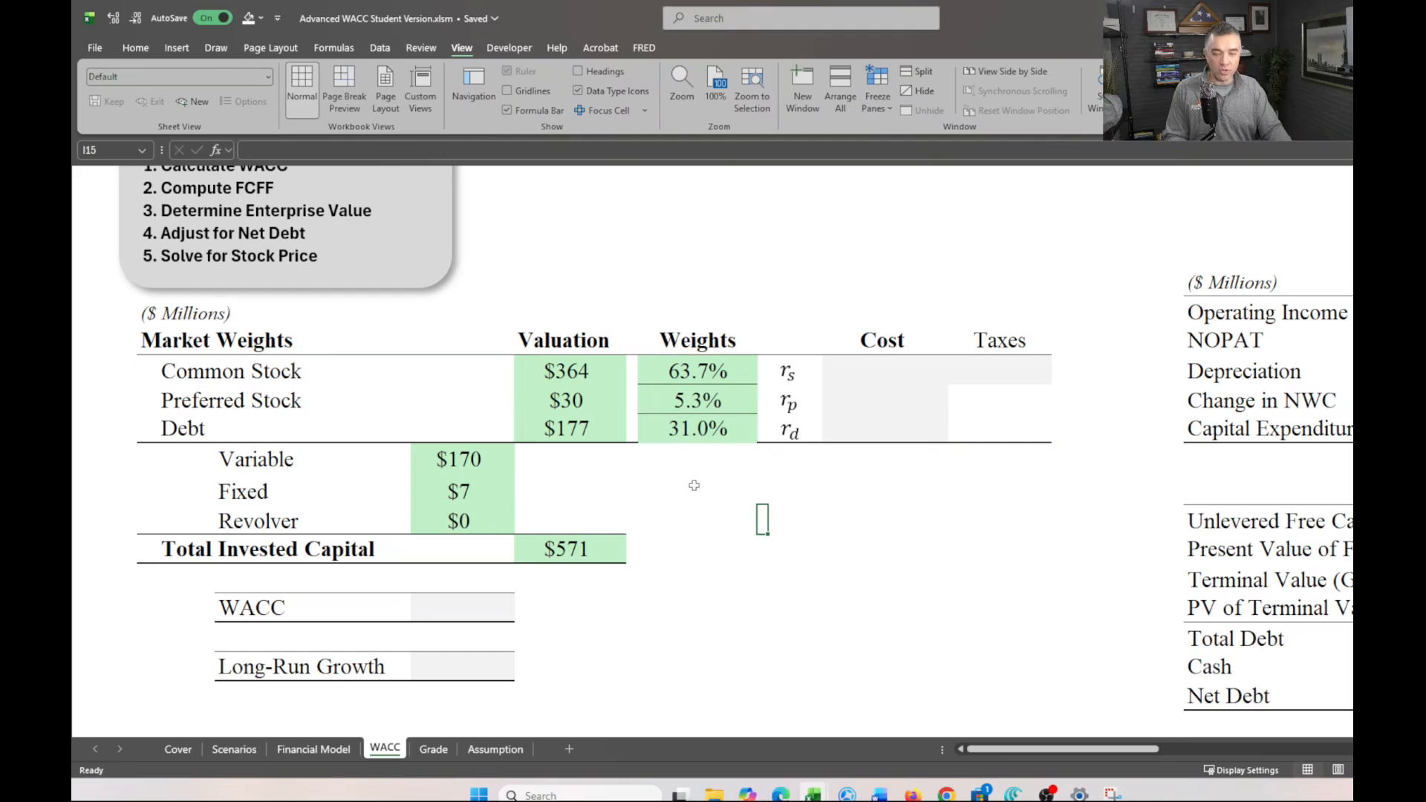
key("ctrl+z")
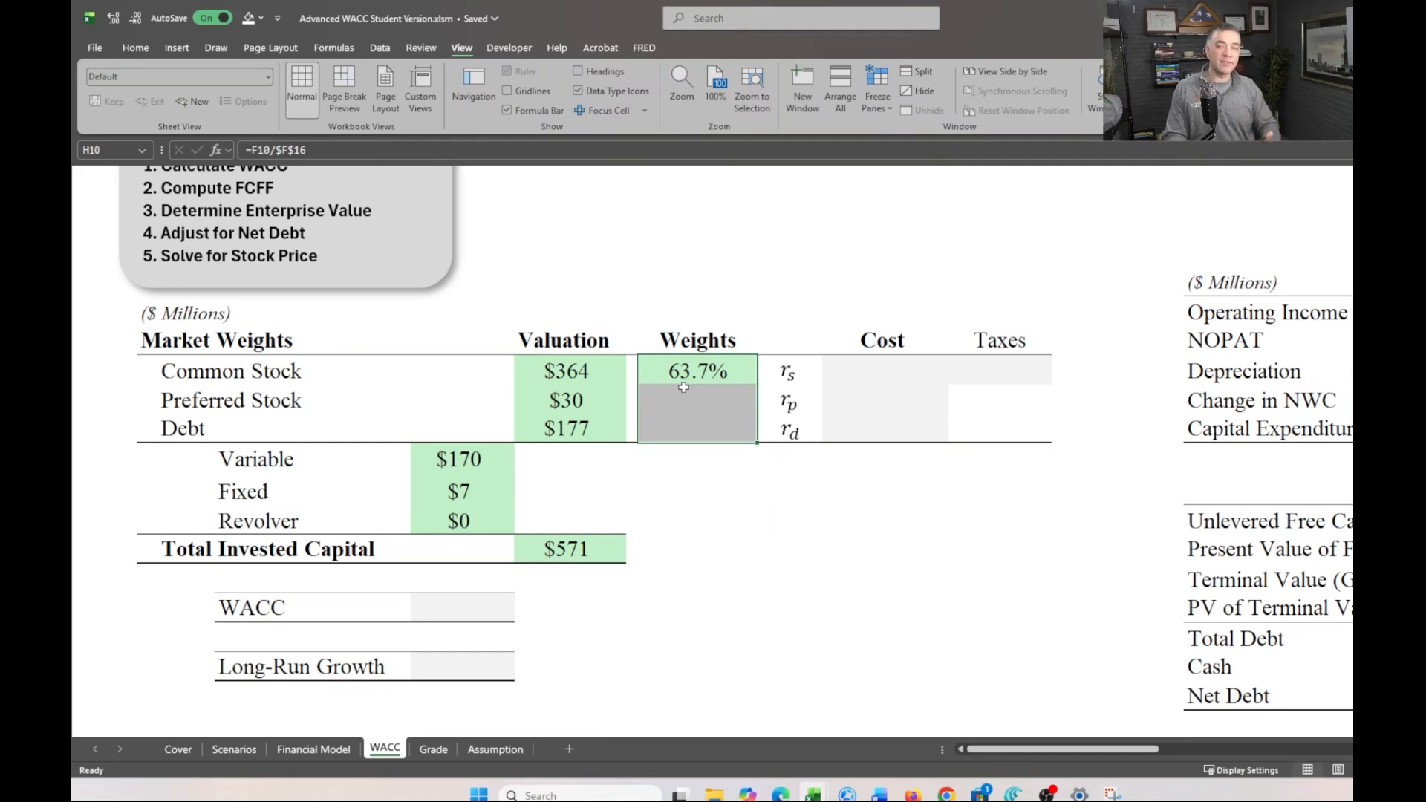
Copy the Common Stock weight in H10 and paste only its formula into the Preferred Stock and Debt weights, H11:H12
left_click(692, 370)
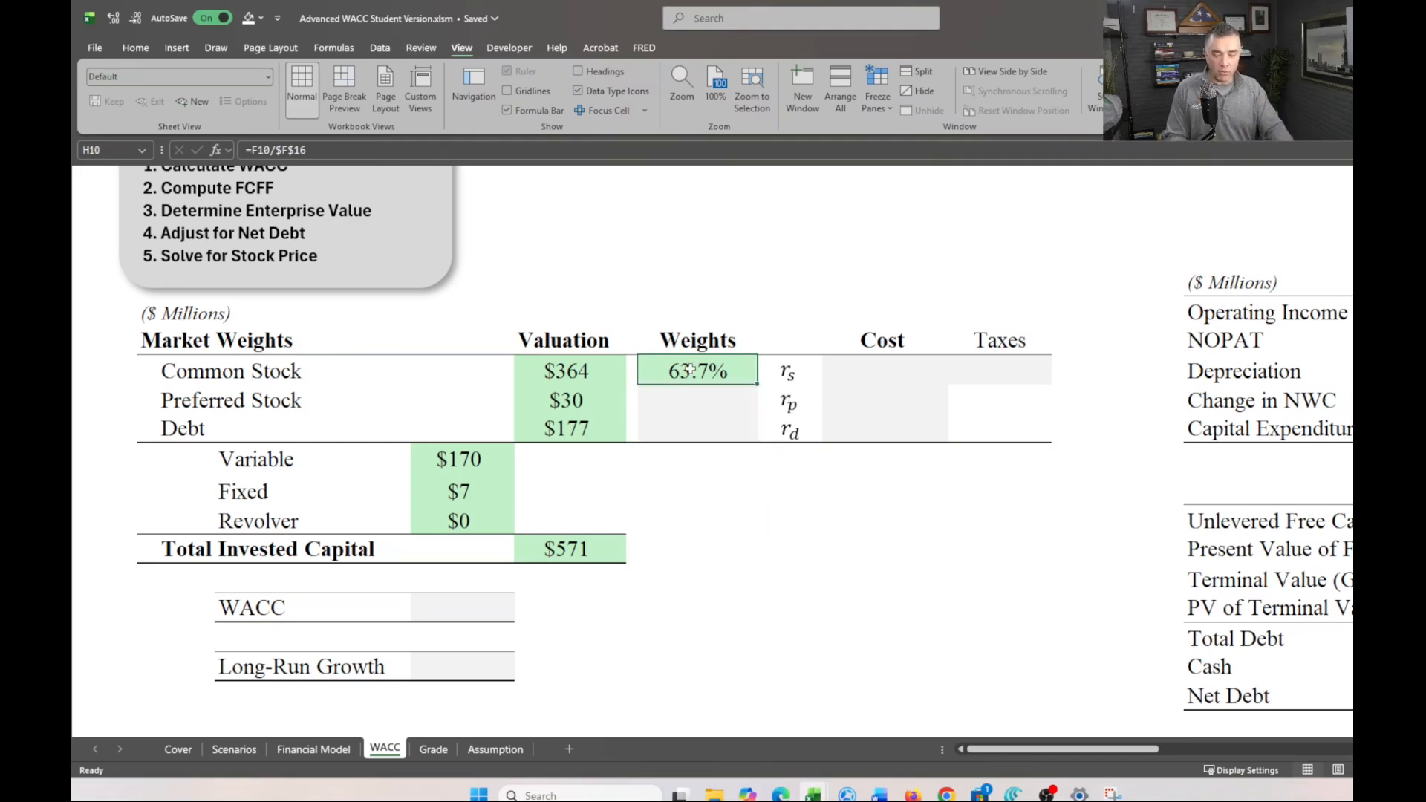
key("ctrl+c")
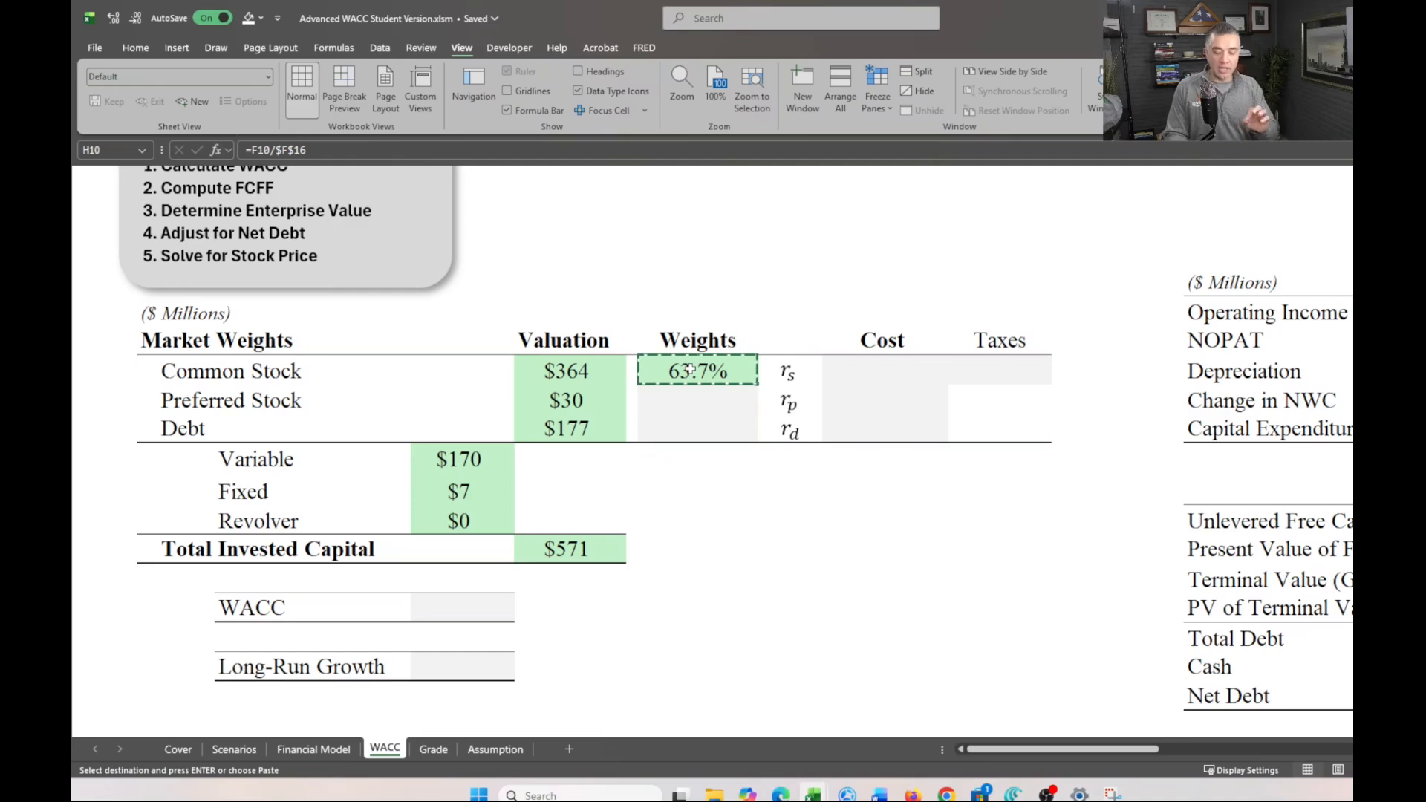
key("Down")
key("shift+Down")
key("alt+e")
key("s")
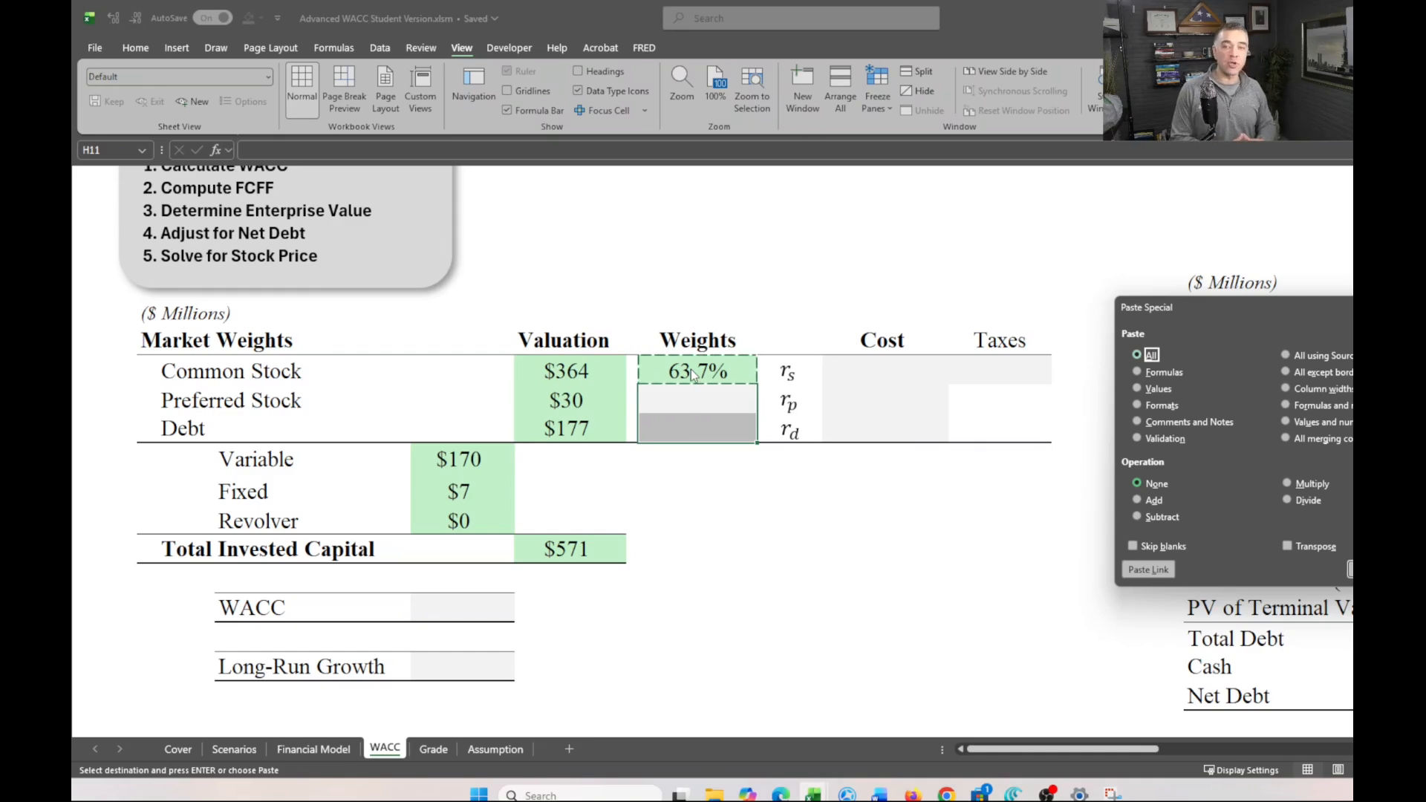
key("f")
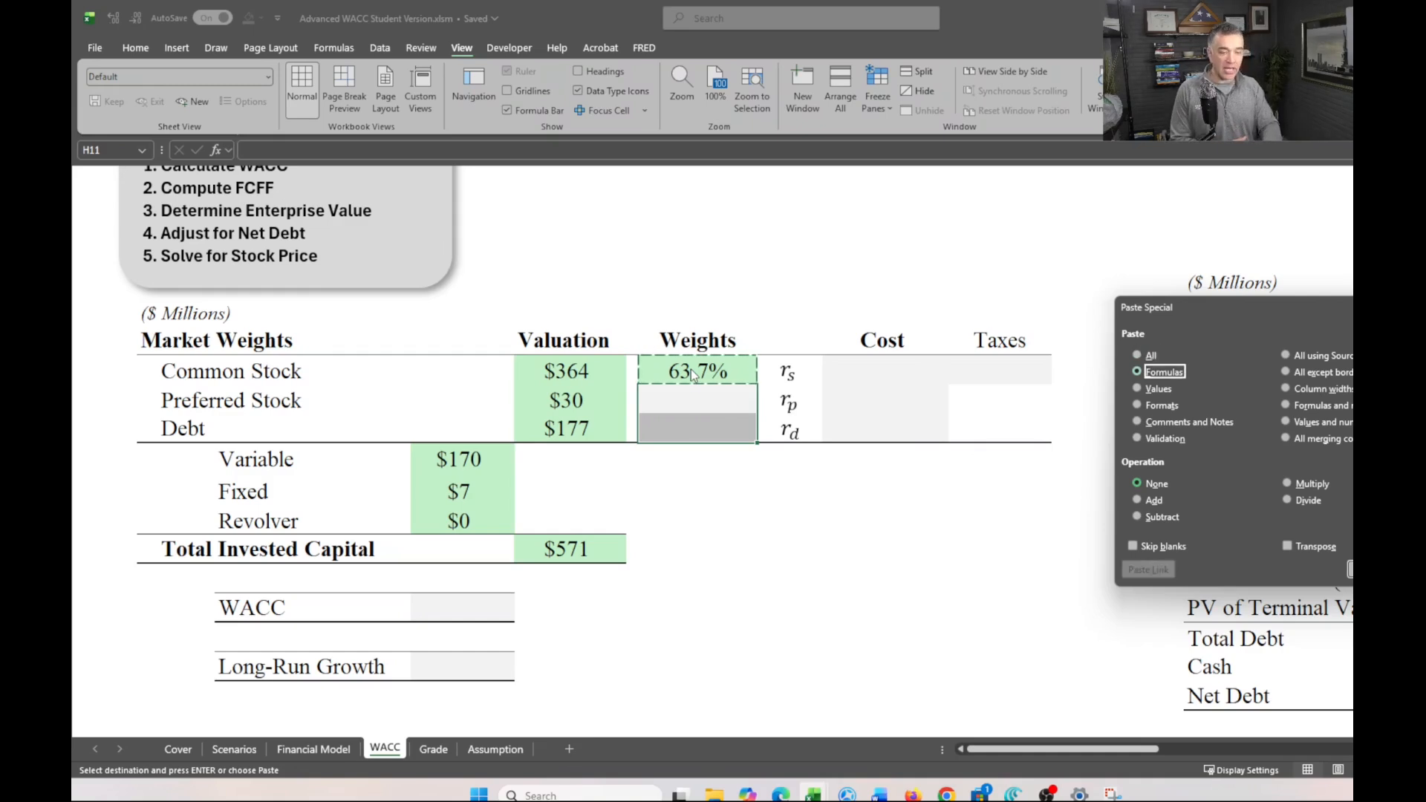
key("Return")
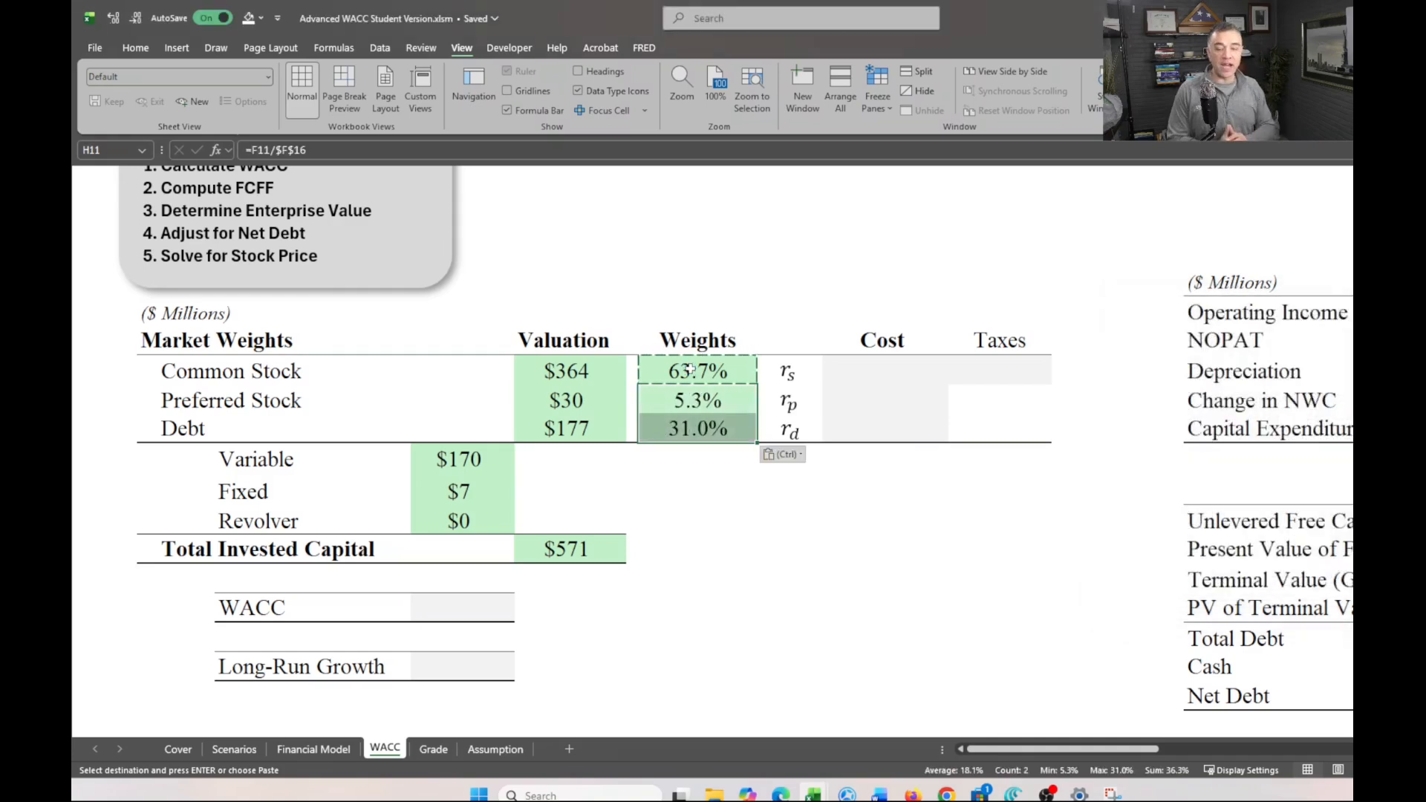
Check the weights against the solved Market Weights table further down the sheet and examine the sum of H10:H12
left_click(724, 501)
key("ctrl+Down")
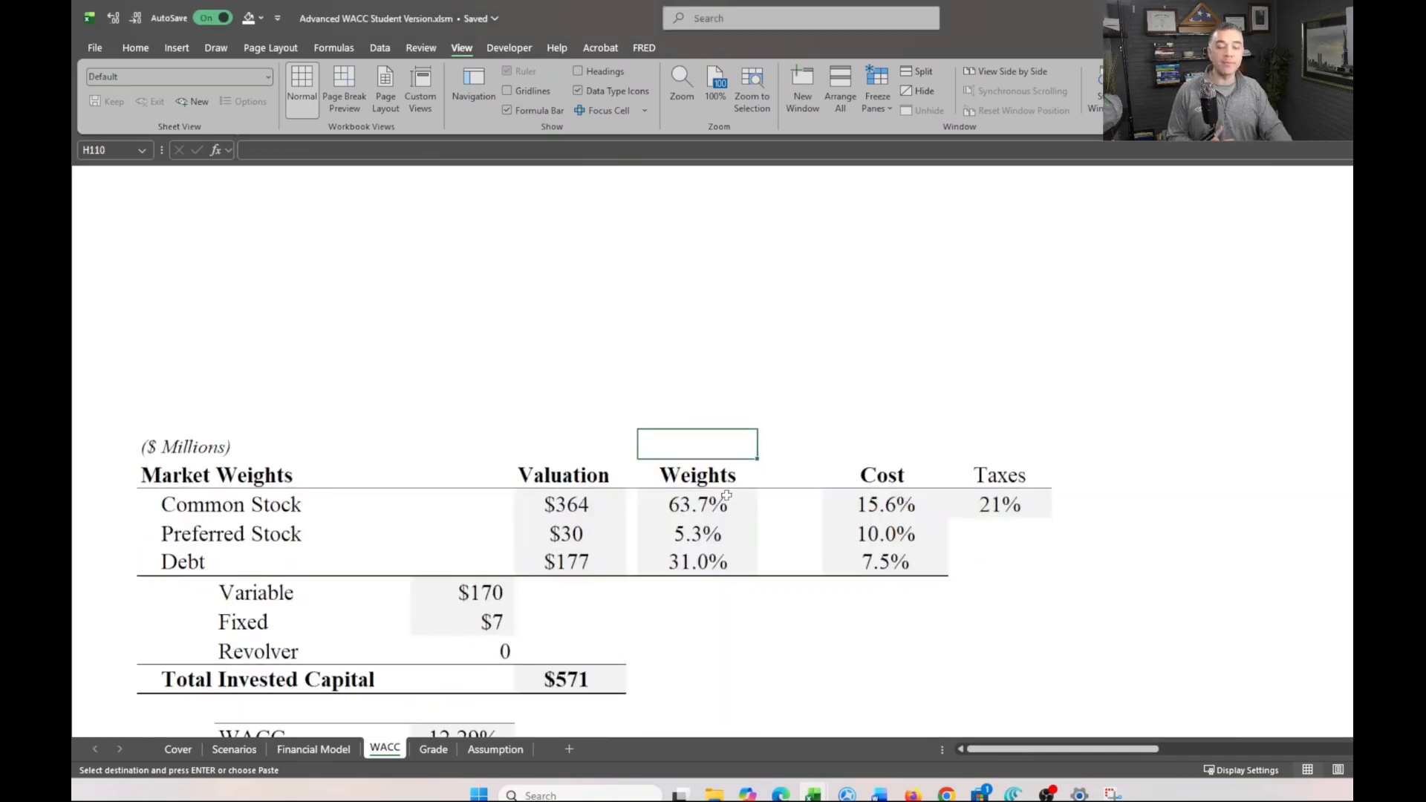
scroll(724, 504, "up", 10)
scroll(724, 503, "up", 15)
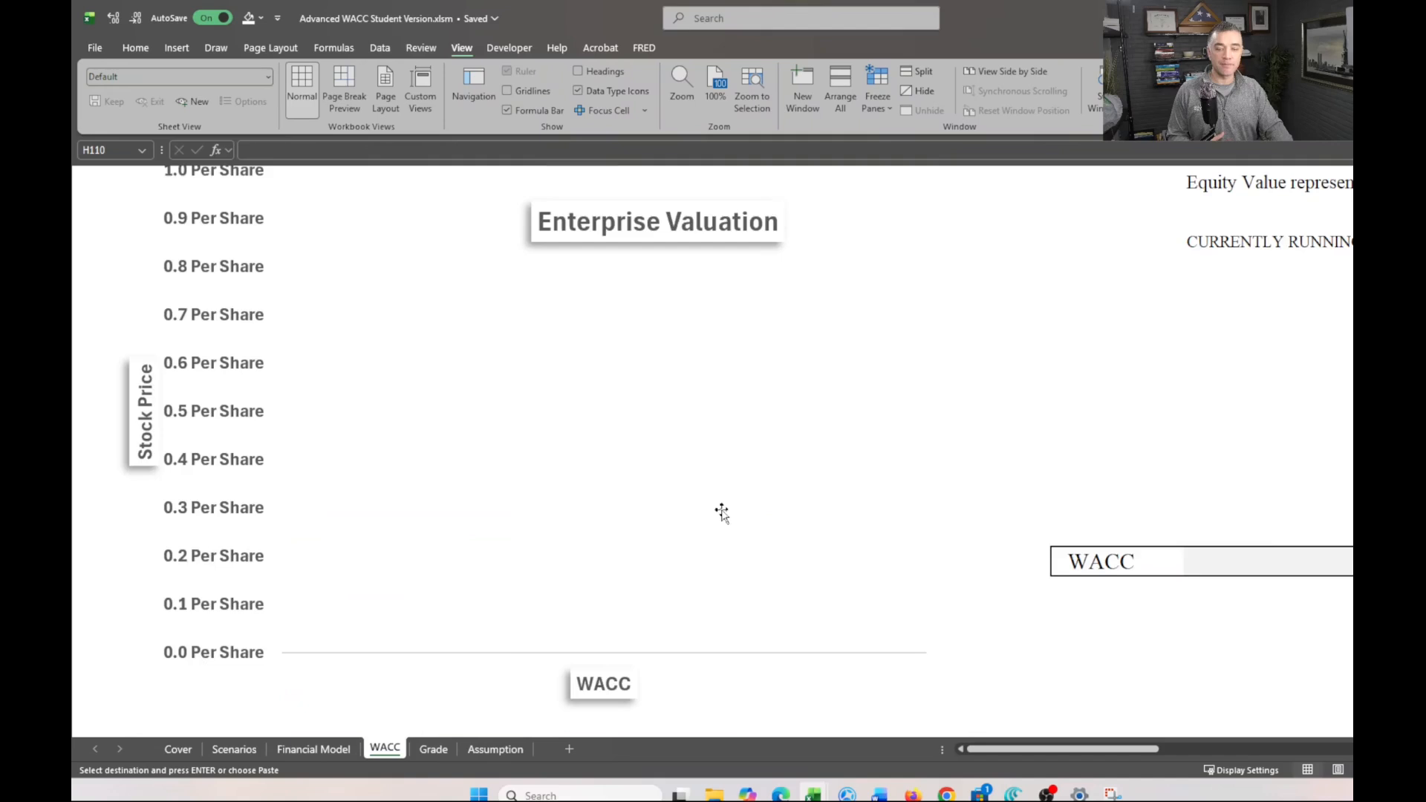
scroll(720, 511, "down", 2)
double_click(721, 510)
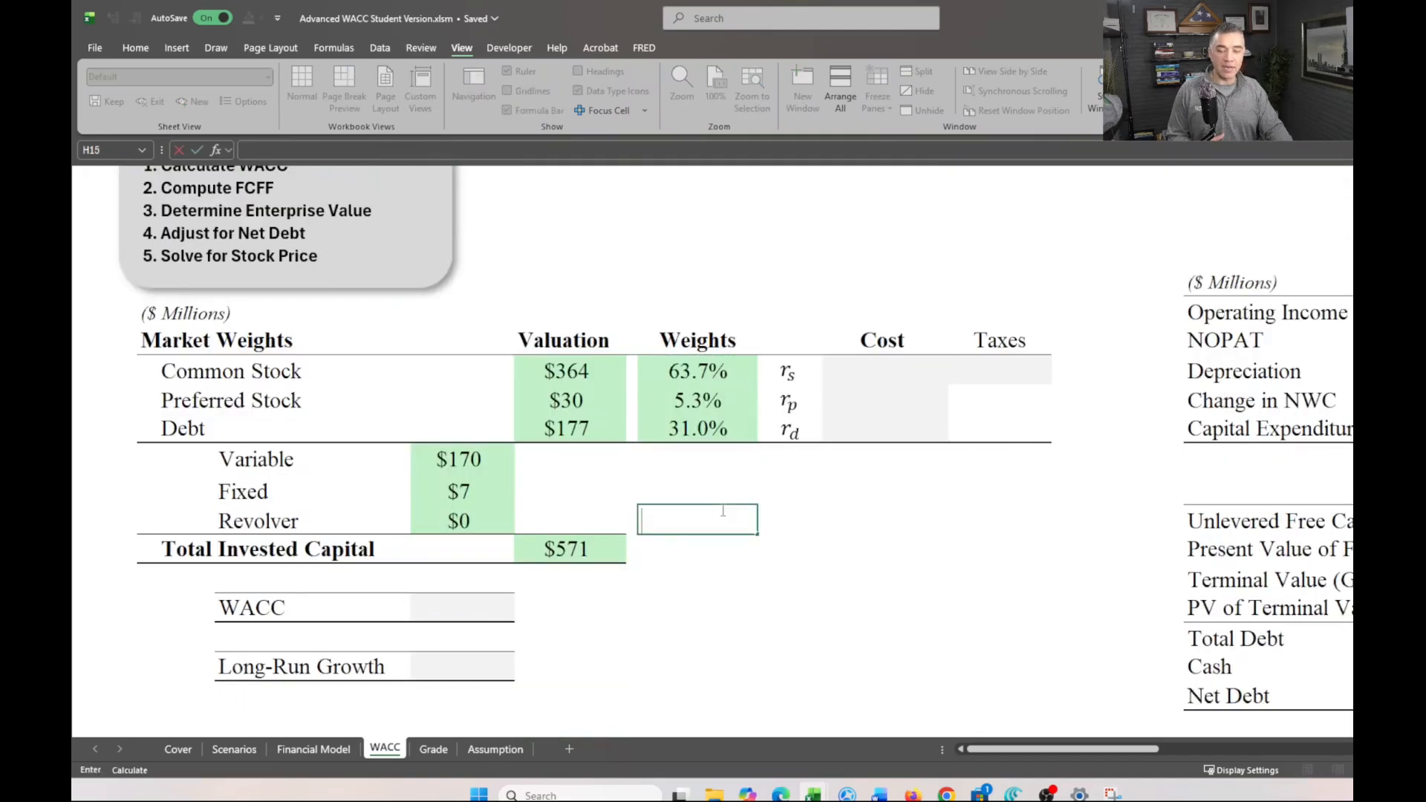
left_click_drag(712, 364, 710, 425)
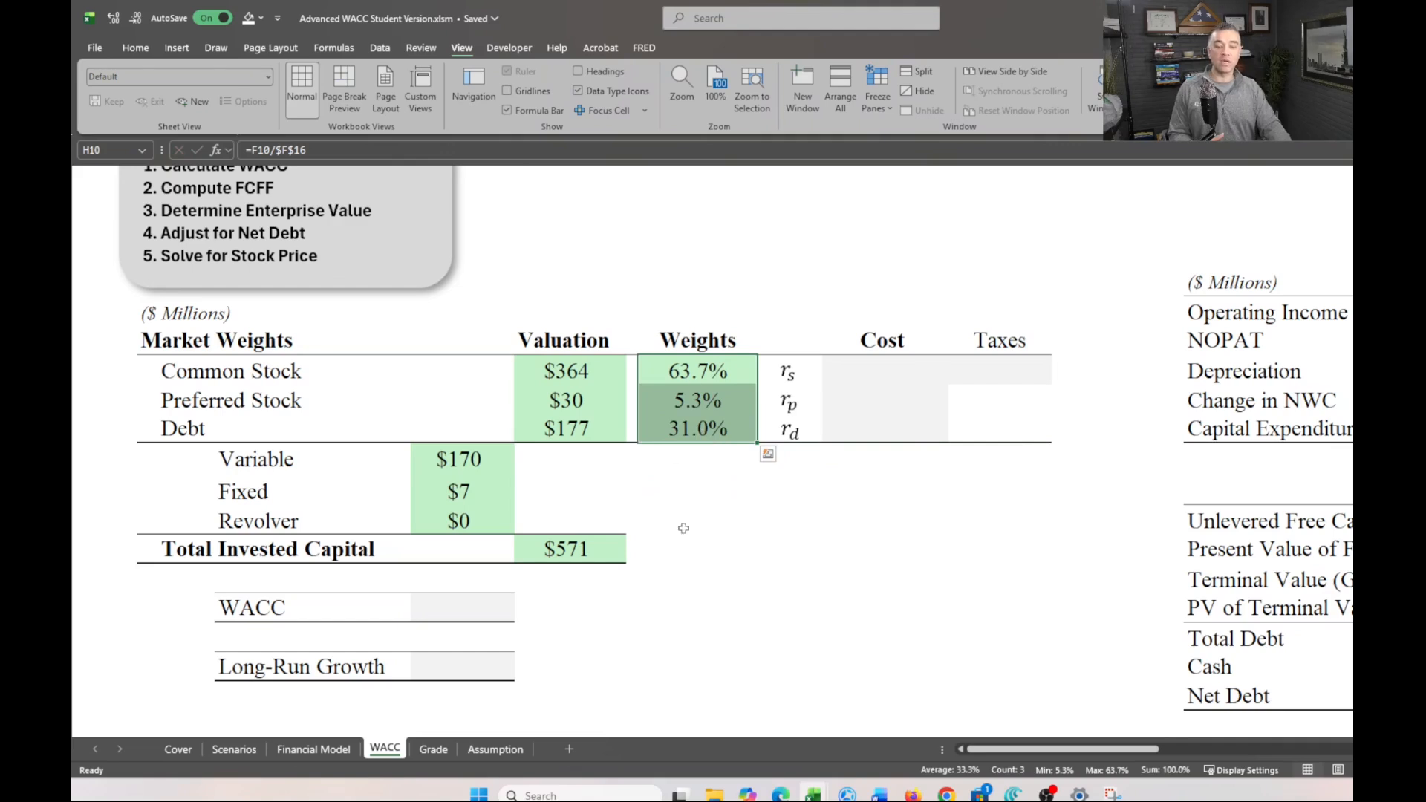
left_click(737, 537)
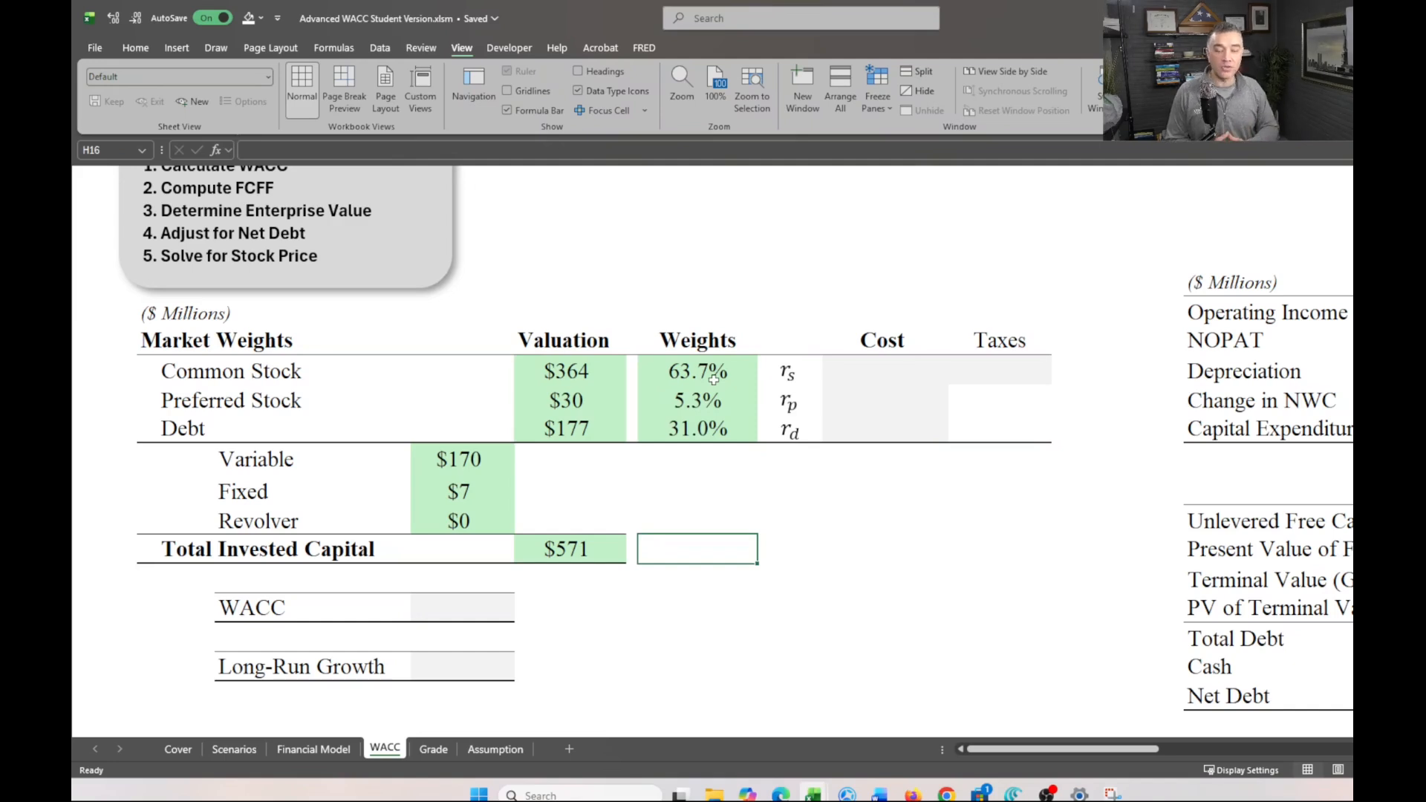
left_click(850, 369)
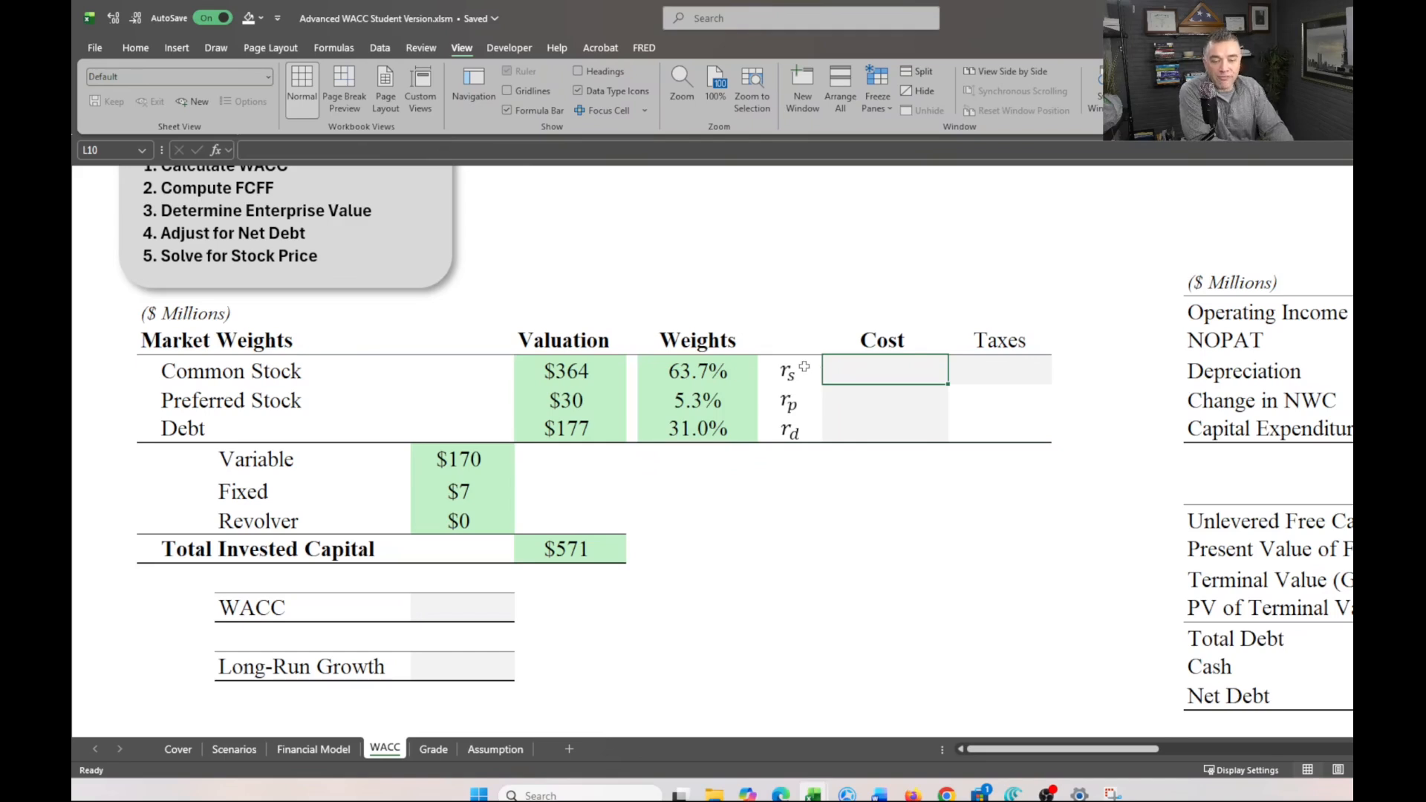
left_click(195, 375)
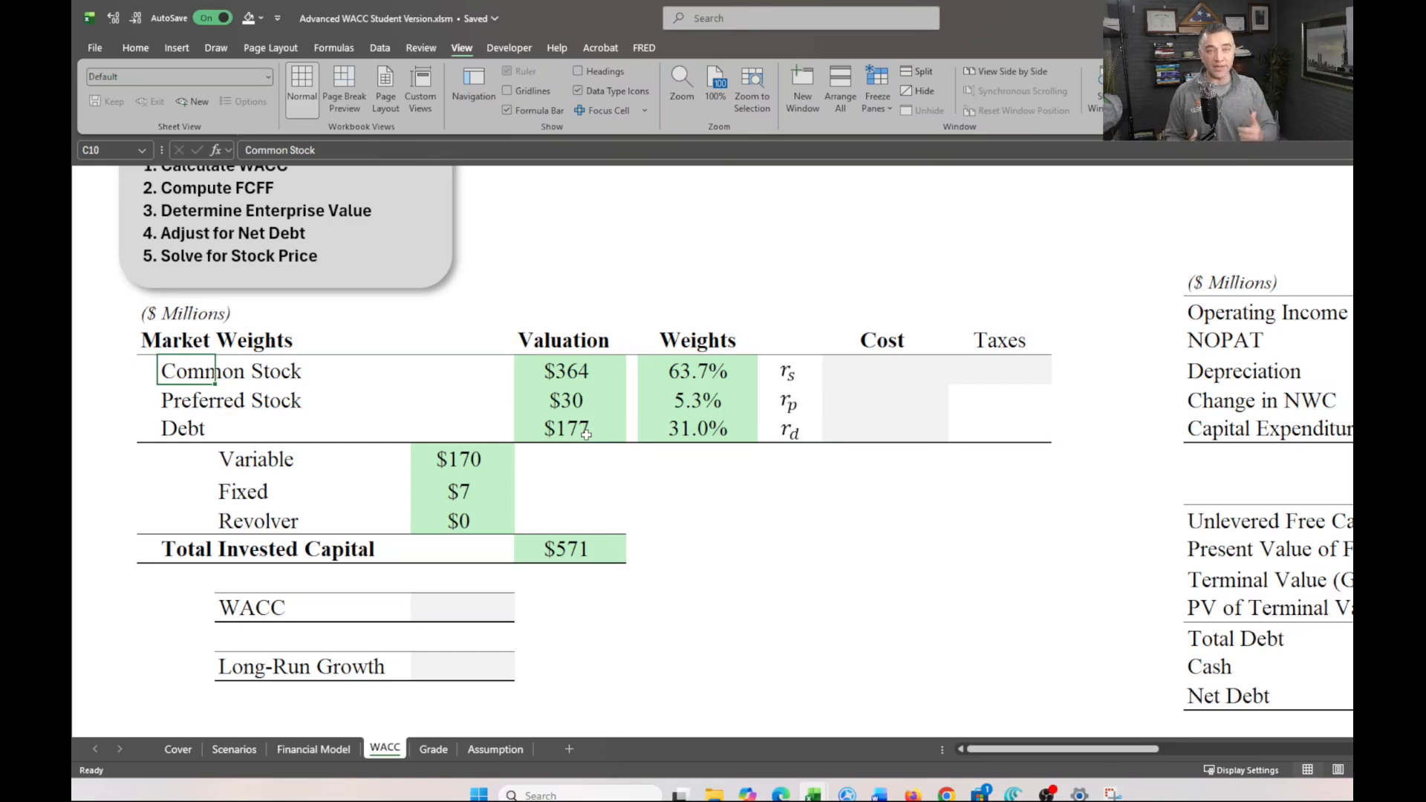
left_click(899, 371)
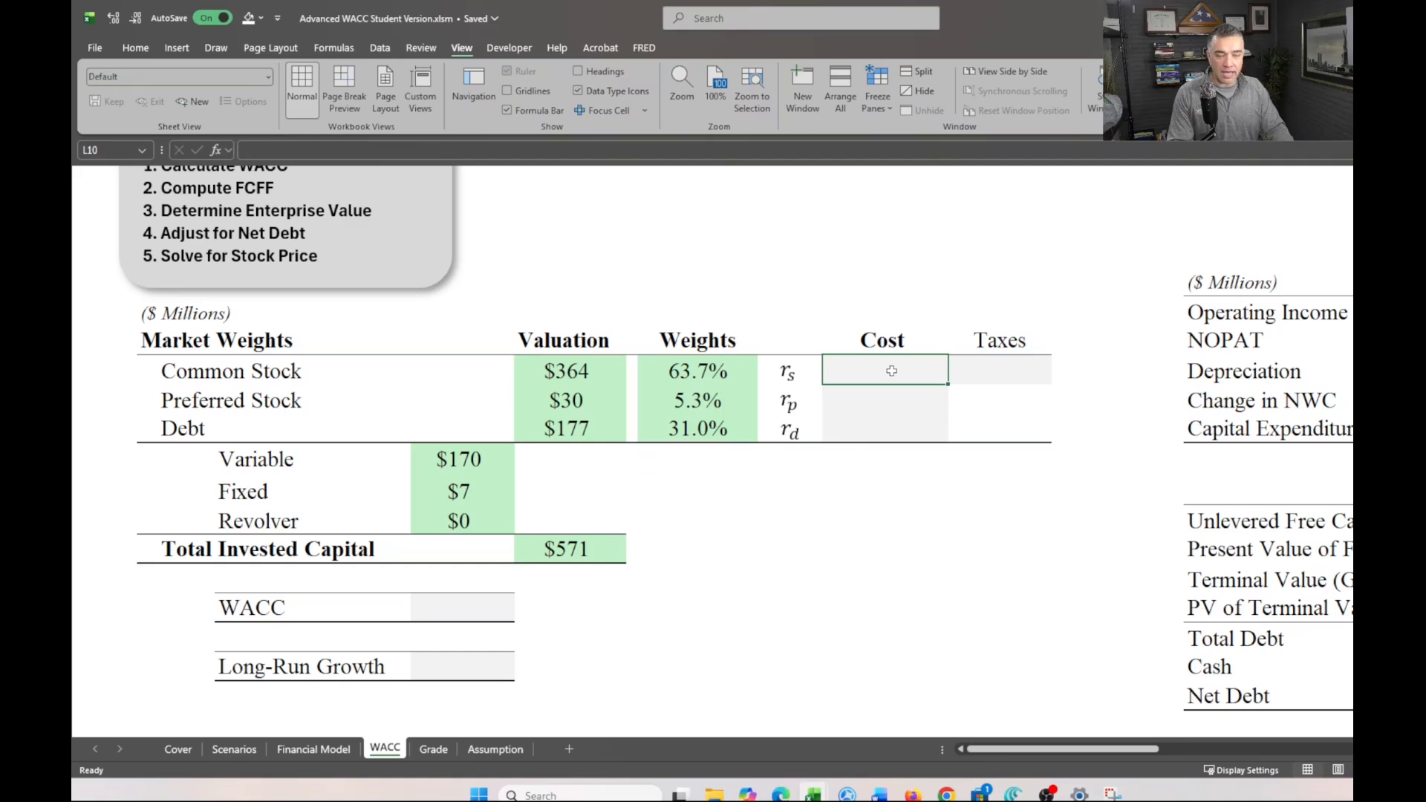
type("=")
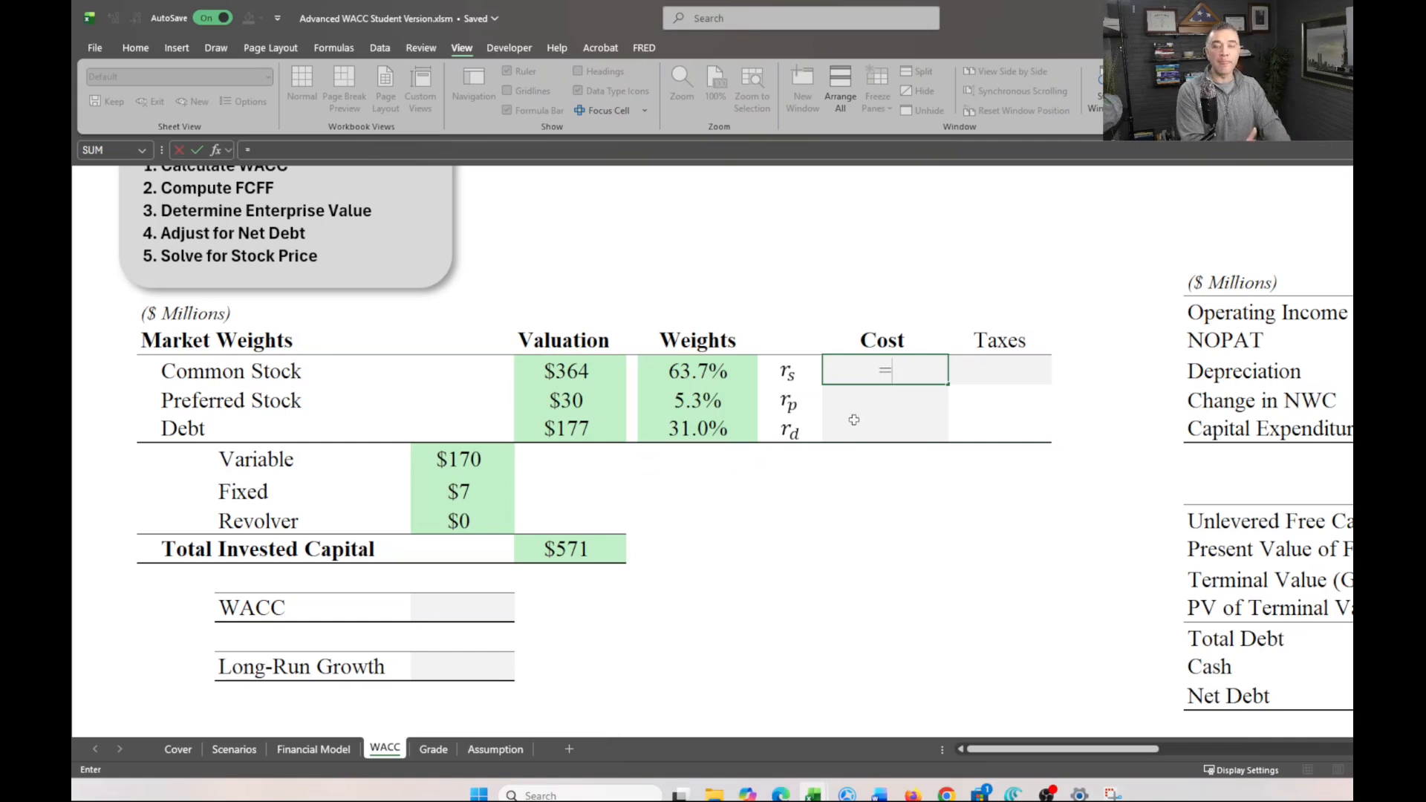
key("Escape")
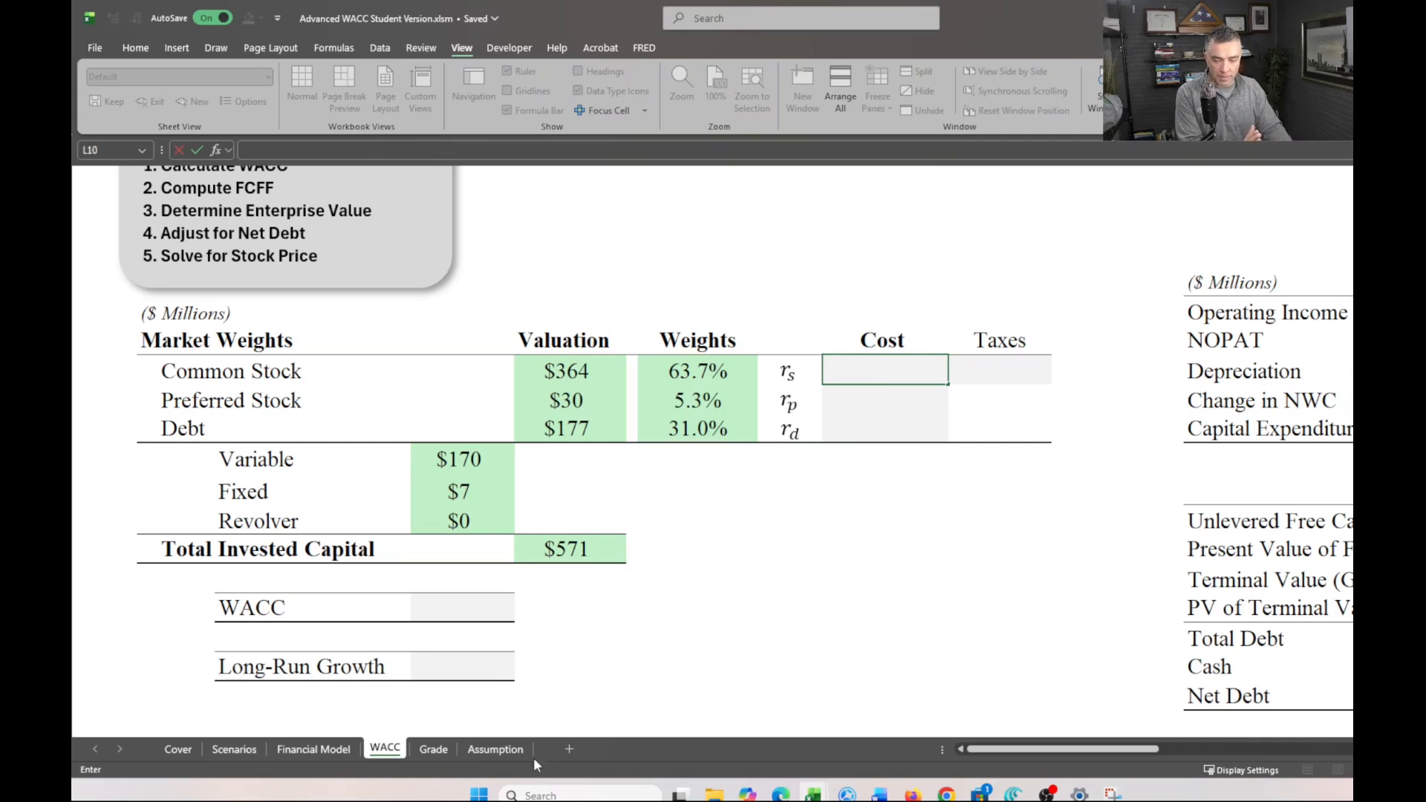
Review the Risk-Free Rate, Market Risk Premium and Beta inputs on the Assumption sheet
left_click(494, 748)
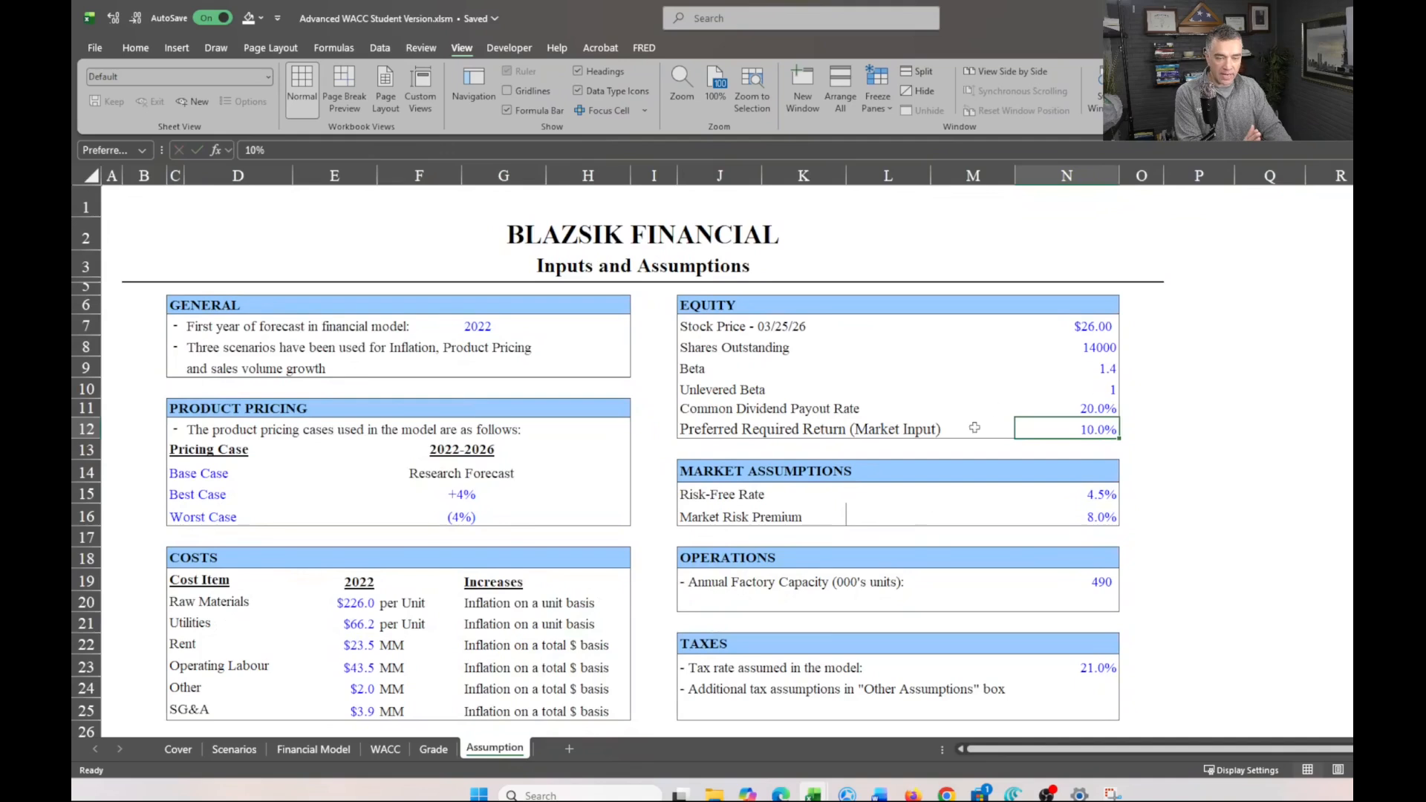
left_click(724, 496)
left_click_drag(706, 471, 1112, 524)
left_click(1098, 493)
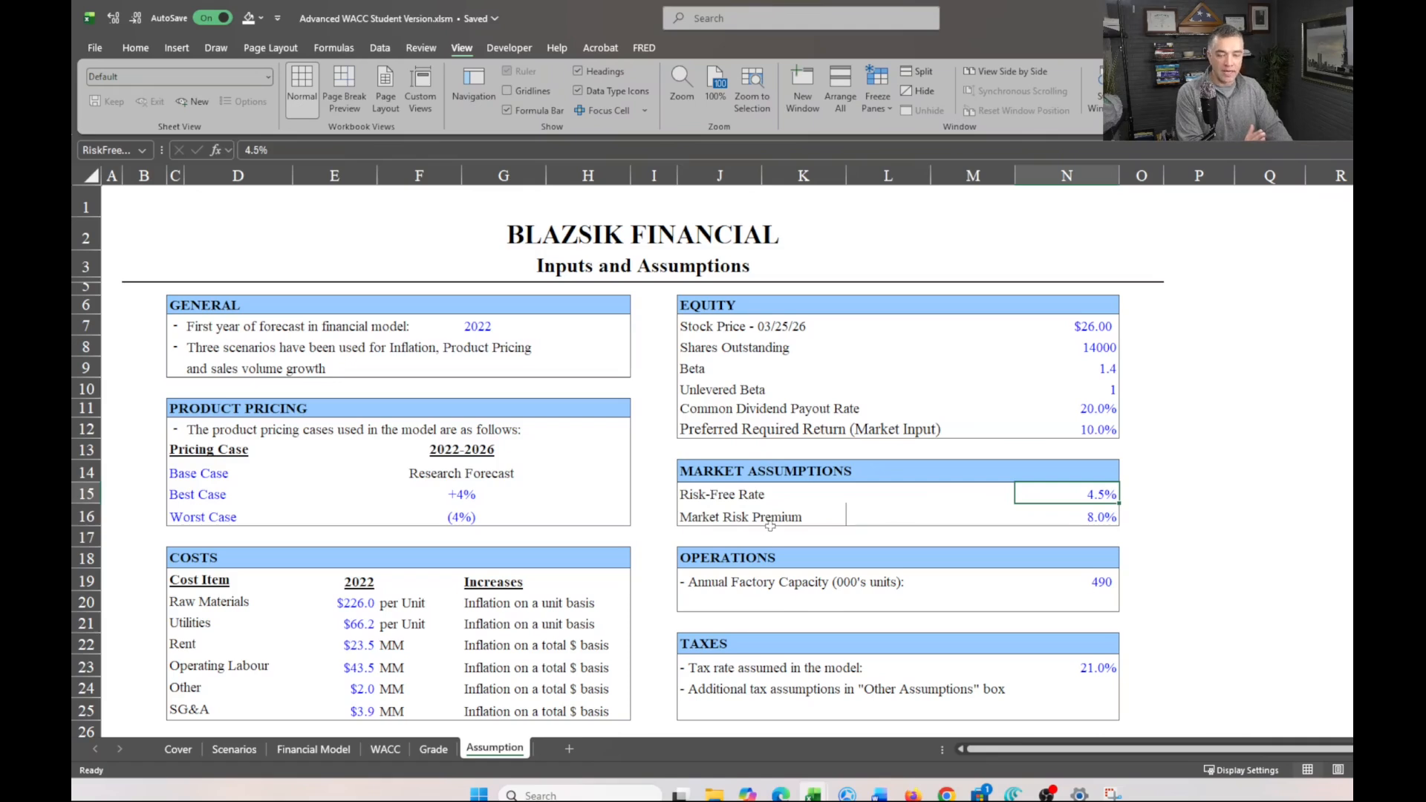
left_click(1080, 519)
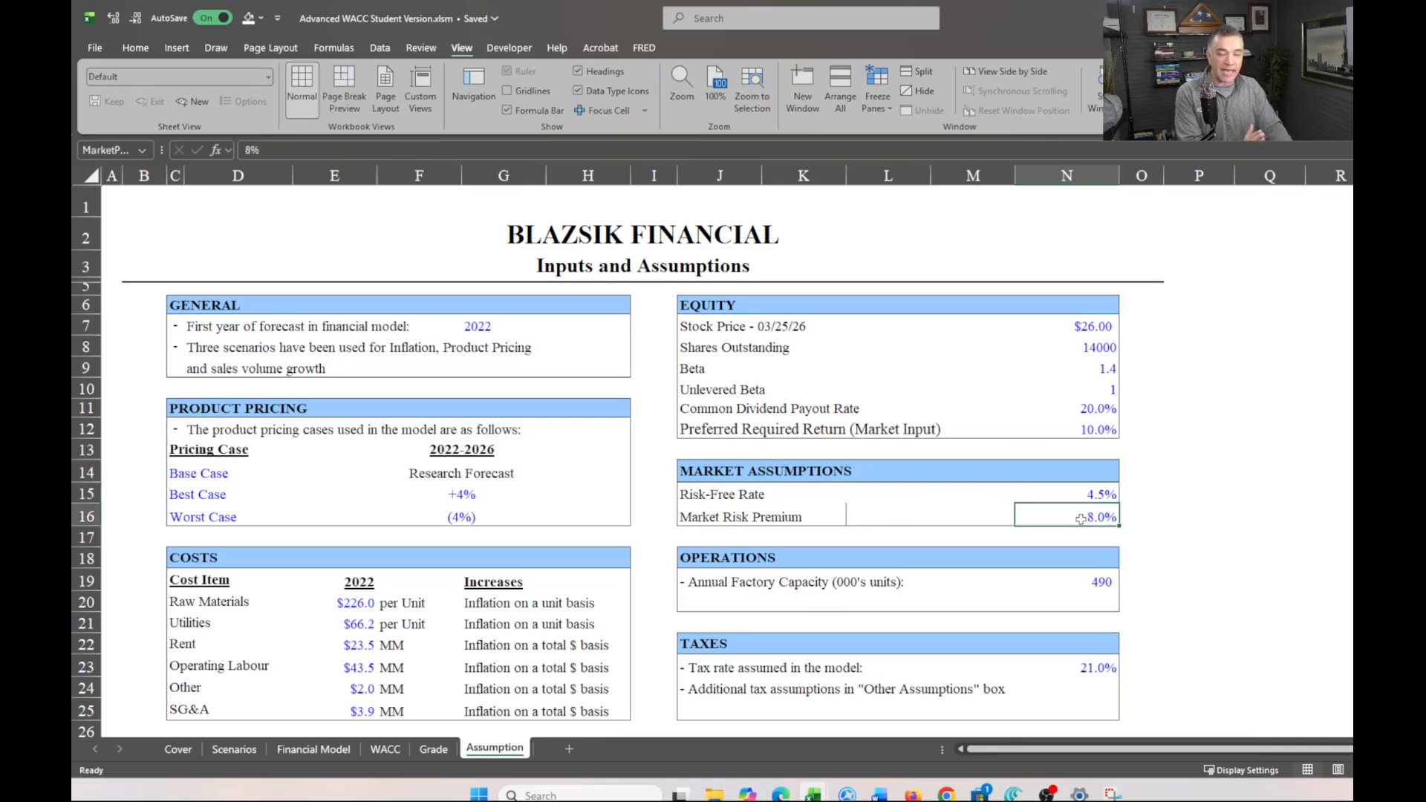
left_click(1094, 365)
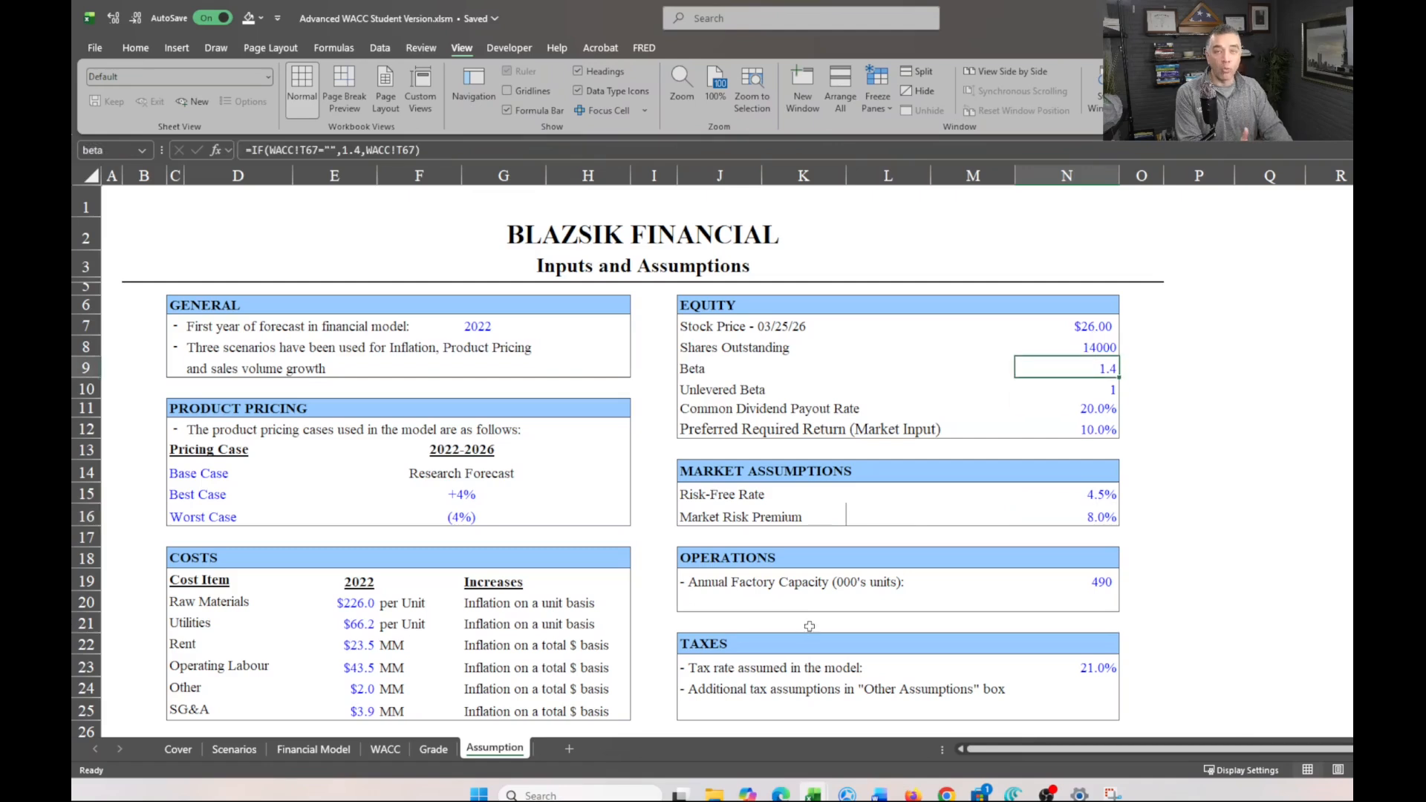
left_click(433, 749)
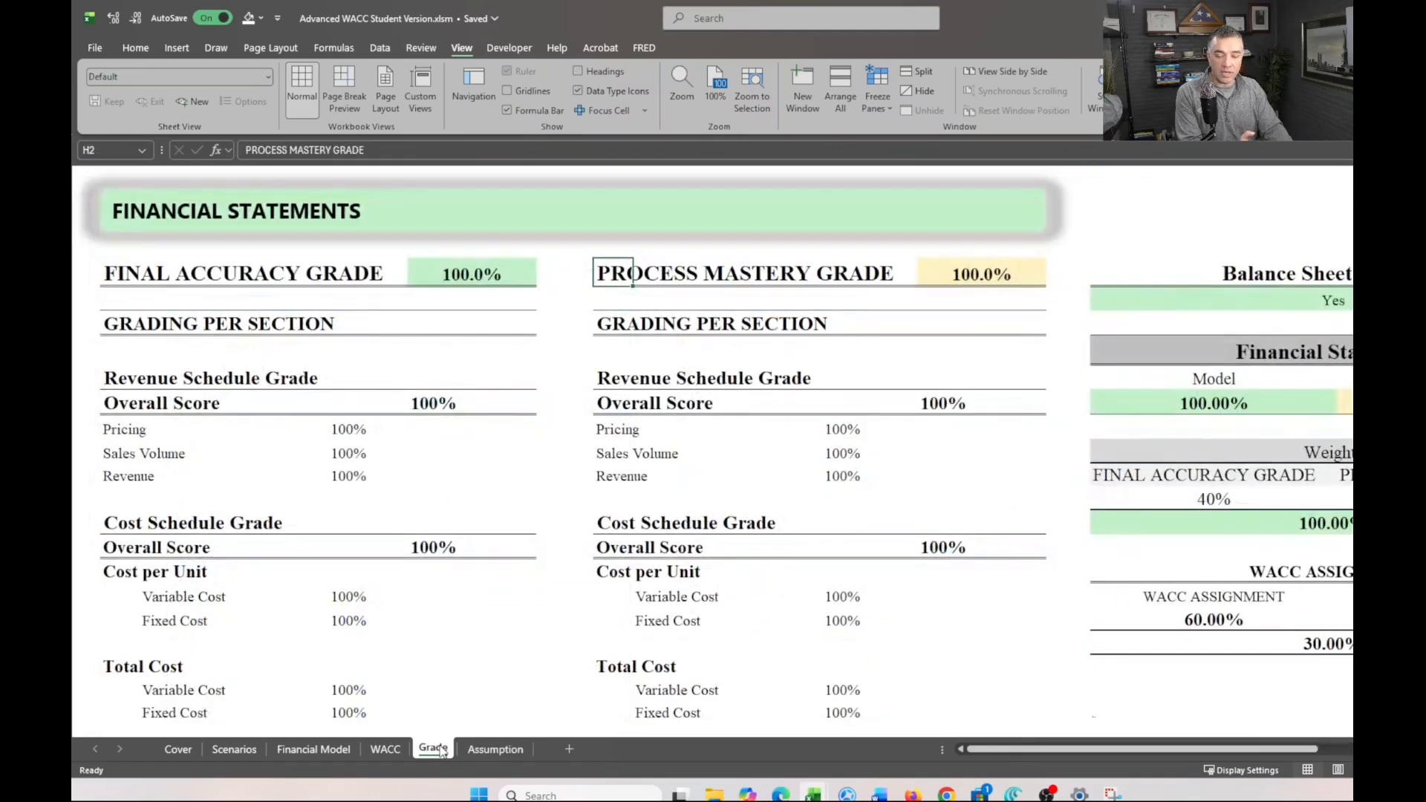
Enter the Common Stock cost in L10 of the WACC sheet as =RiskFreeRate+beta*MarketPremium
left_click(385, 749)
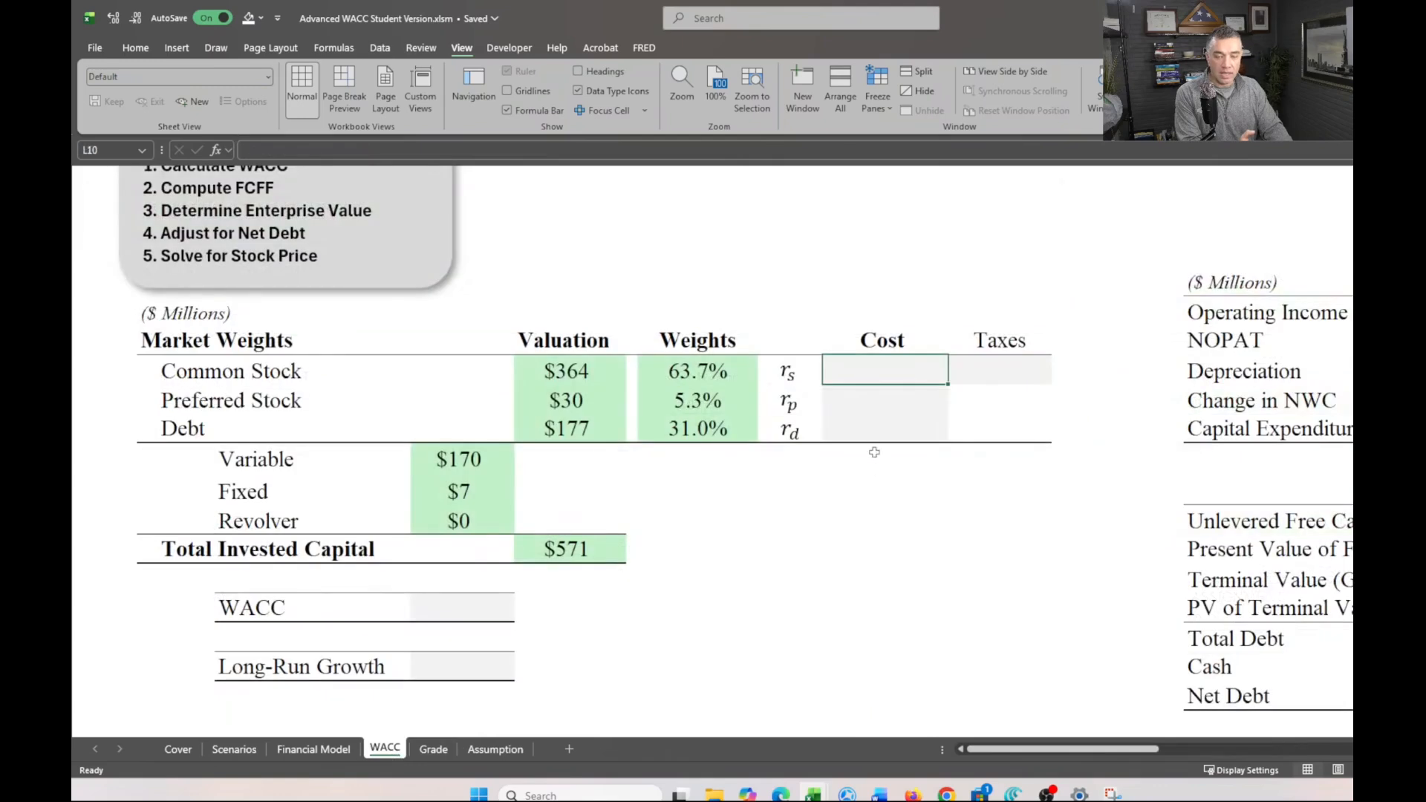
type("=risk")
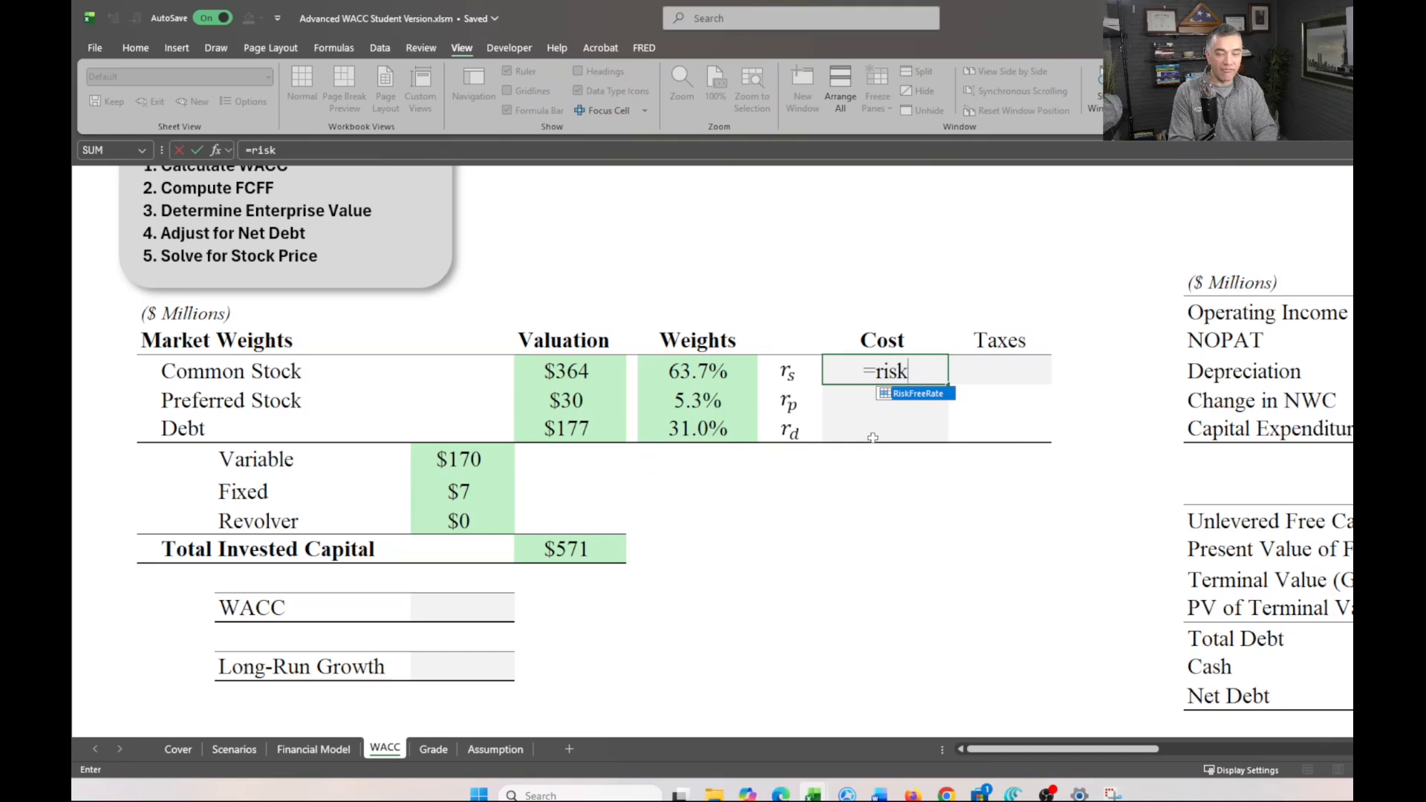
key("Tab")
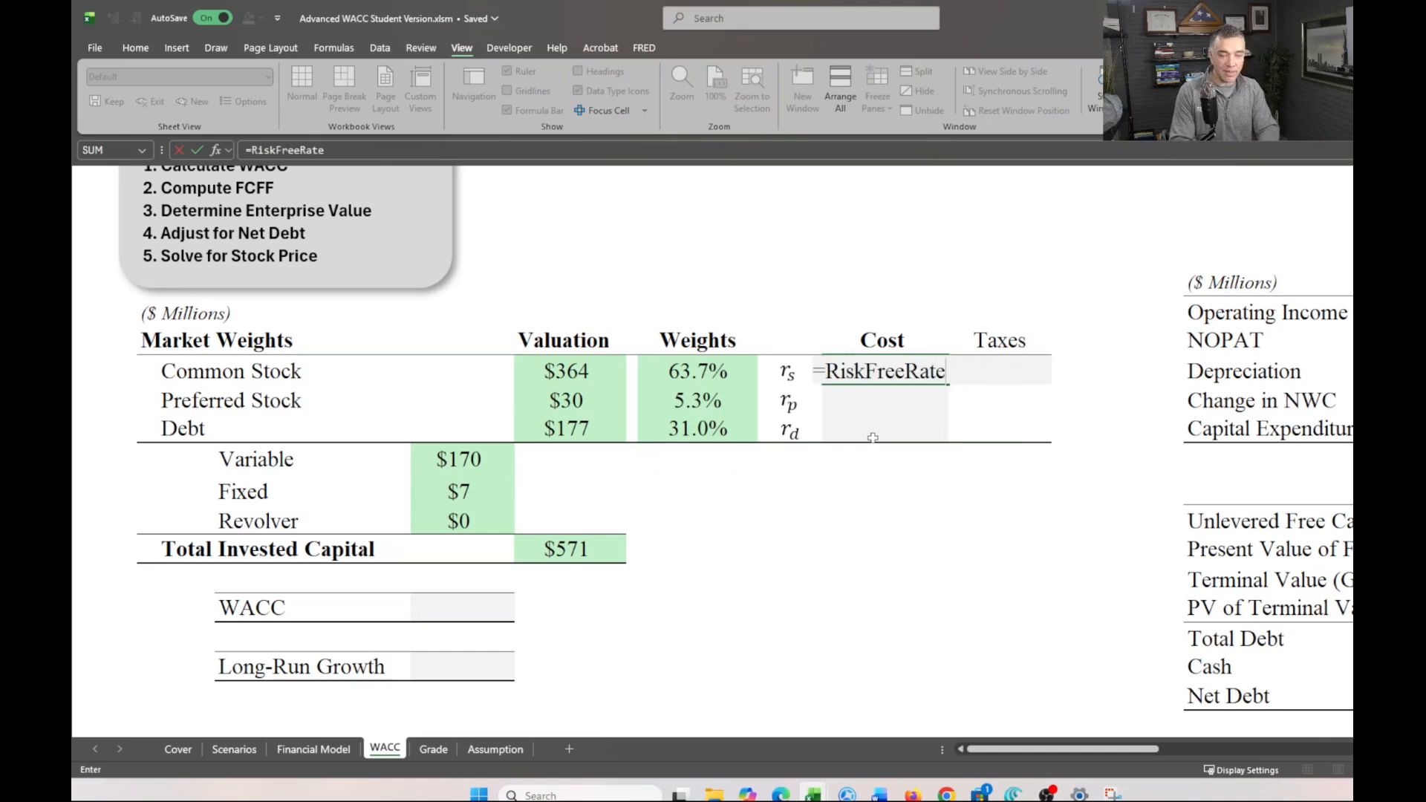
type("+")
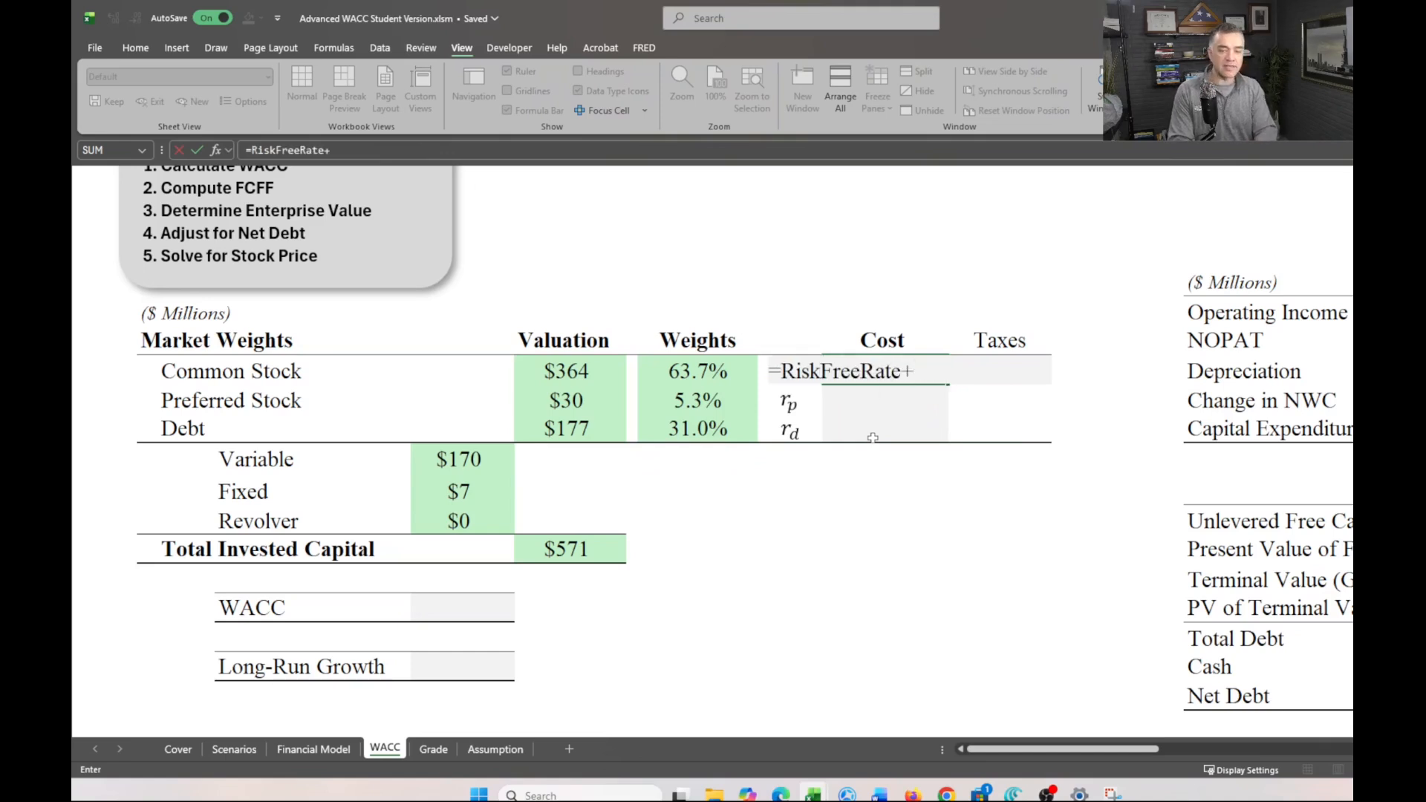
type("beta")
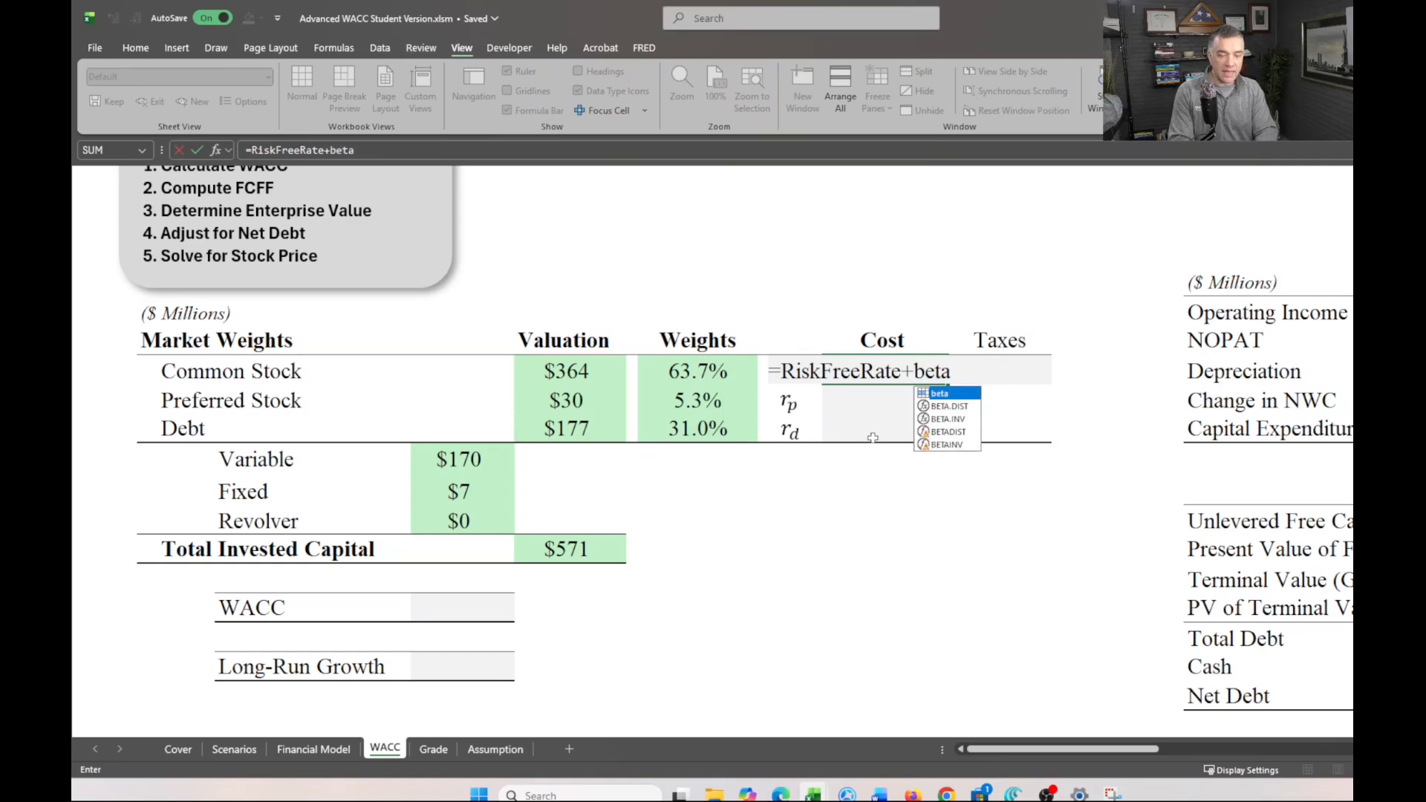
key("Tab")
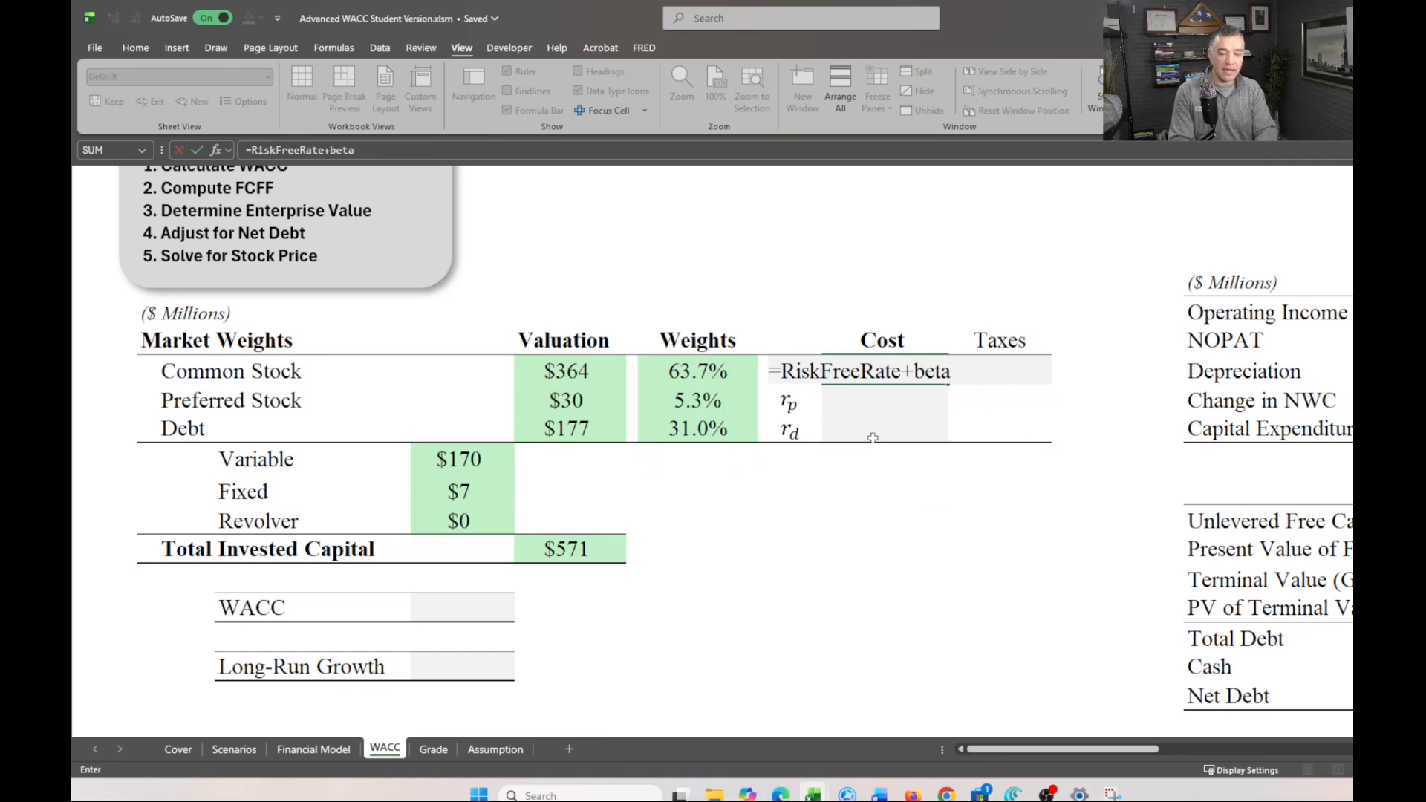
key("BackSpace")
type("a")
key("Tab")
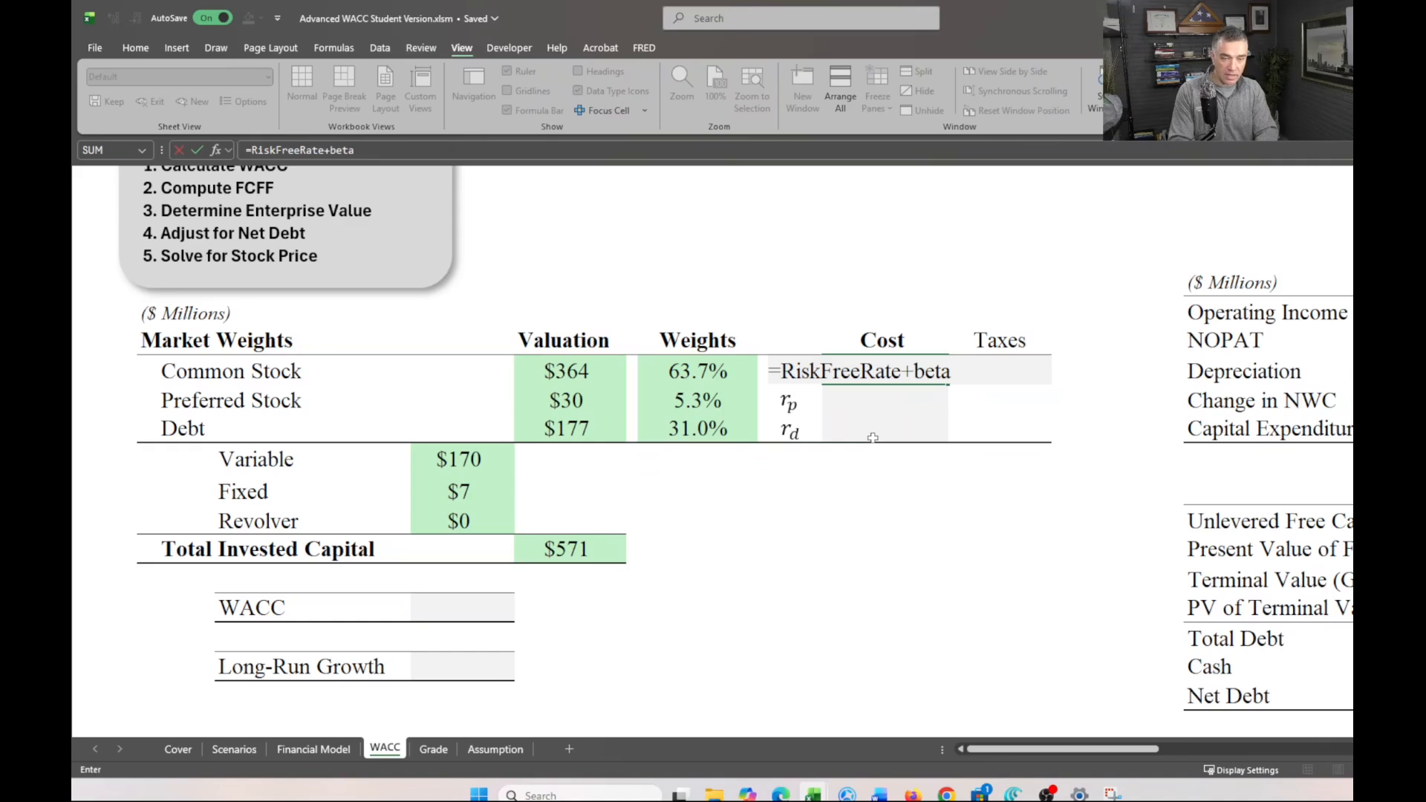
type("*")
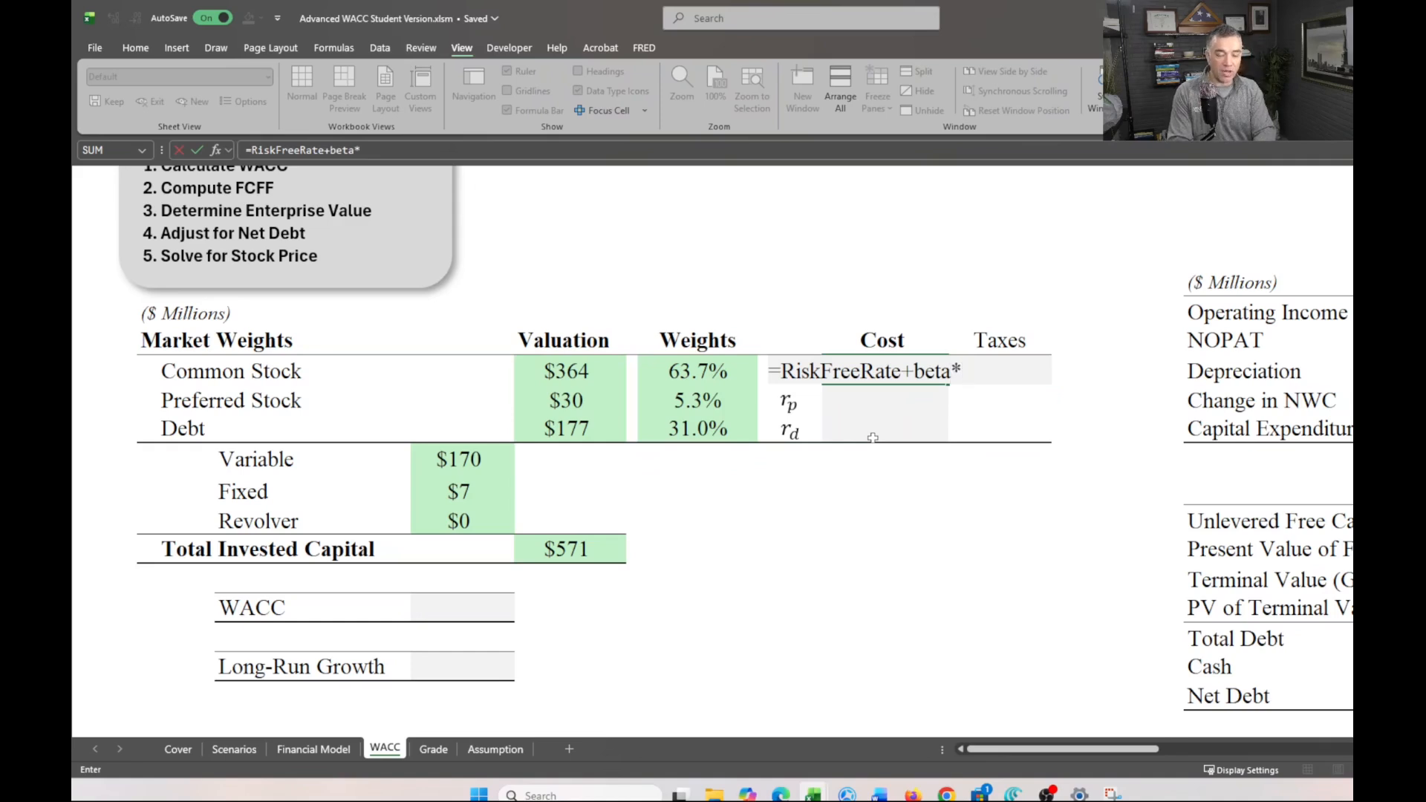
type("mar")
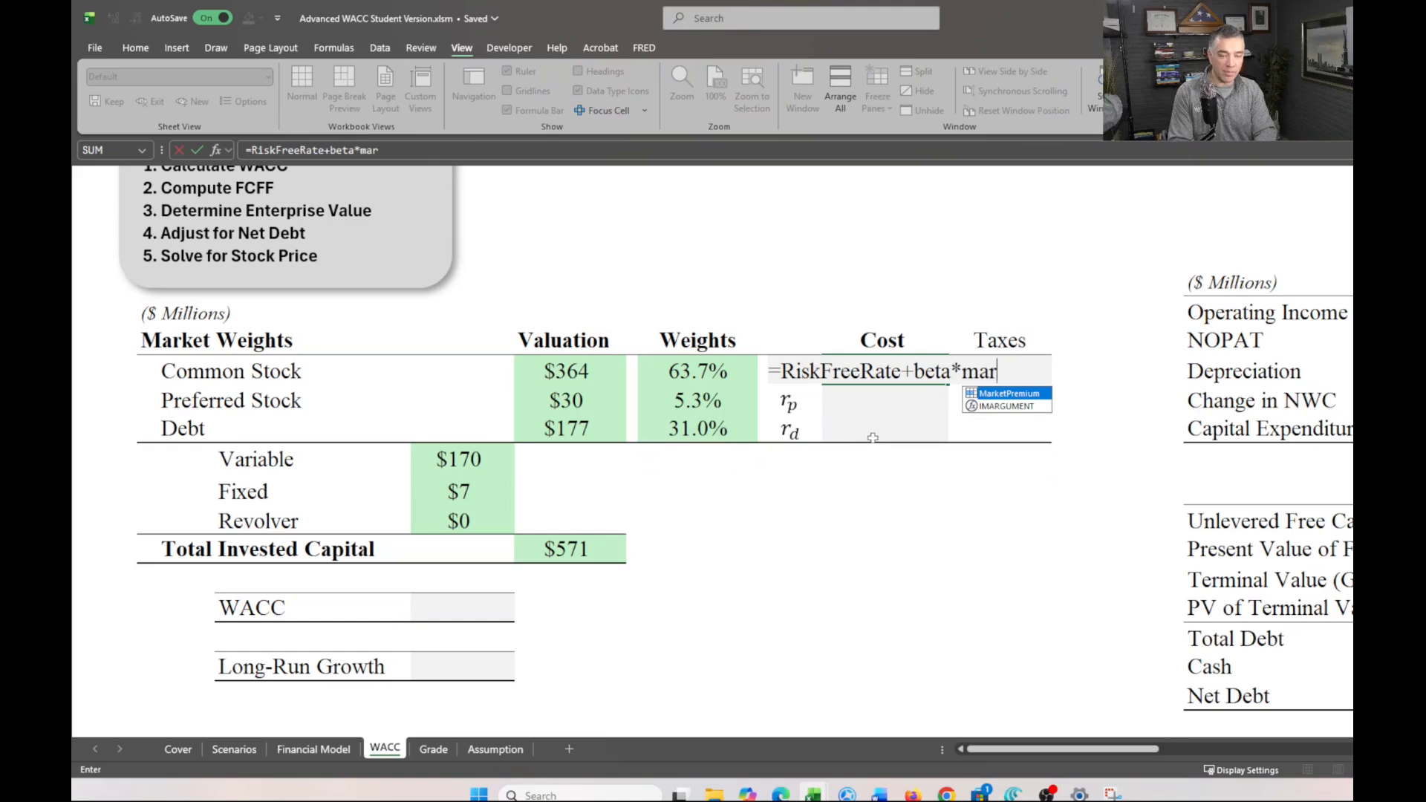
key("Tab")
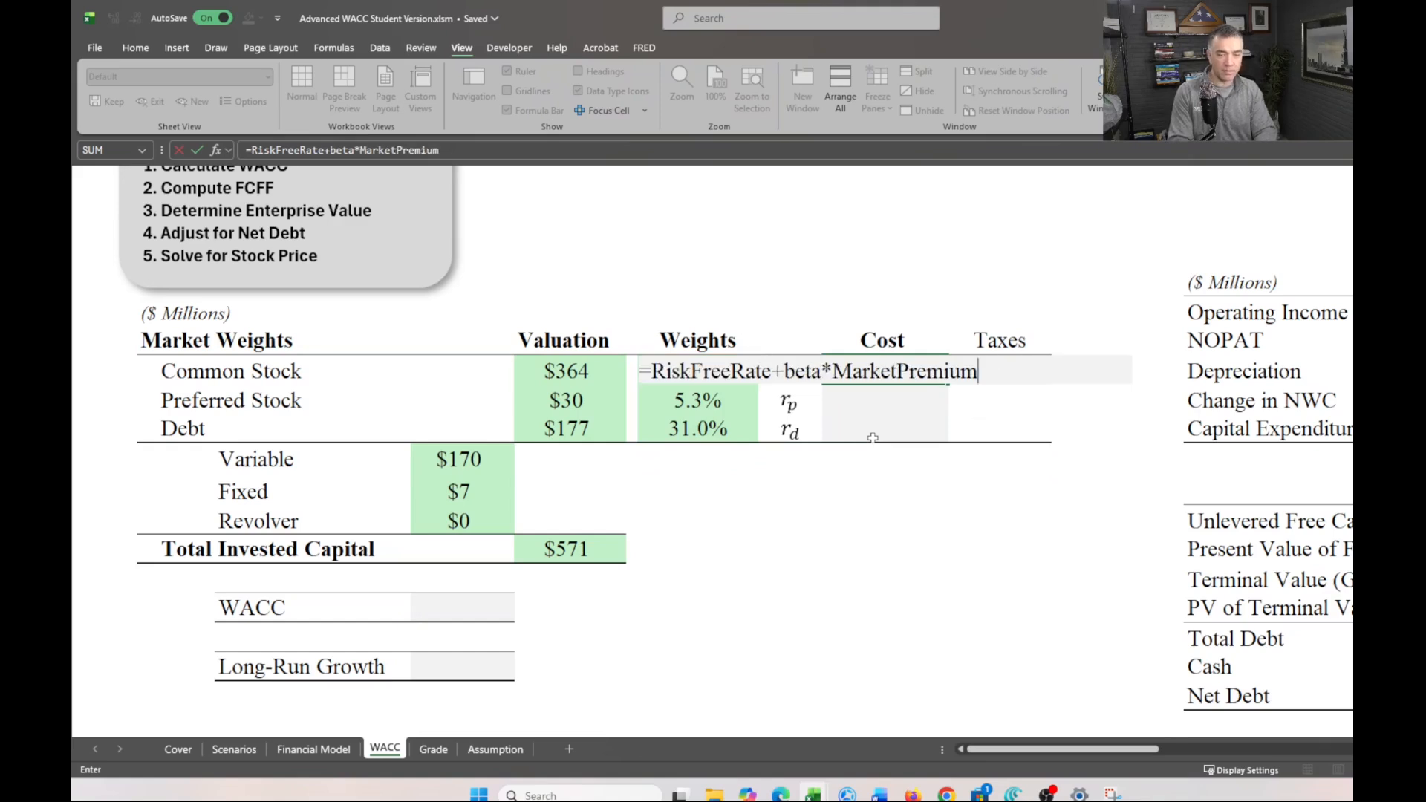
key("Return")
left_click(885, 497)
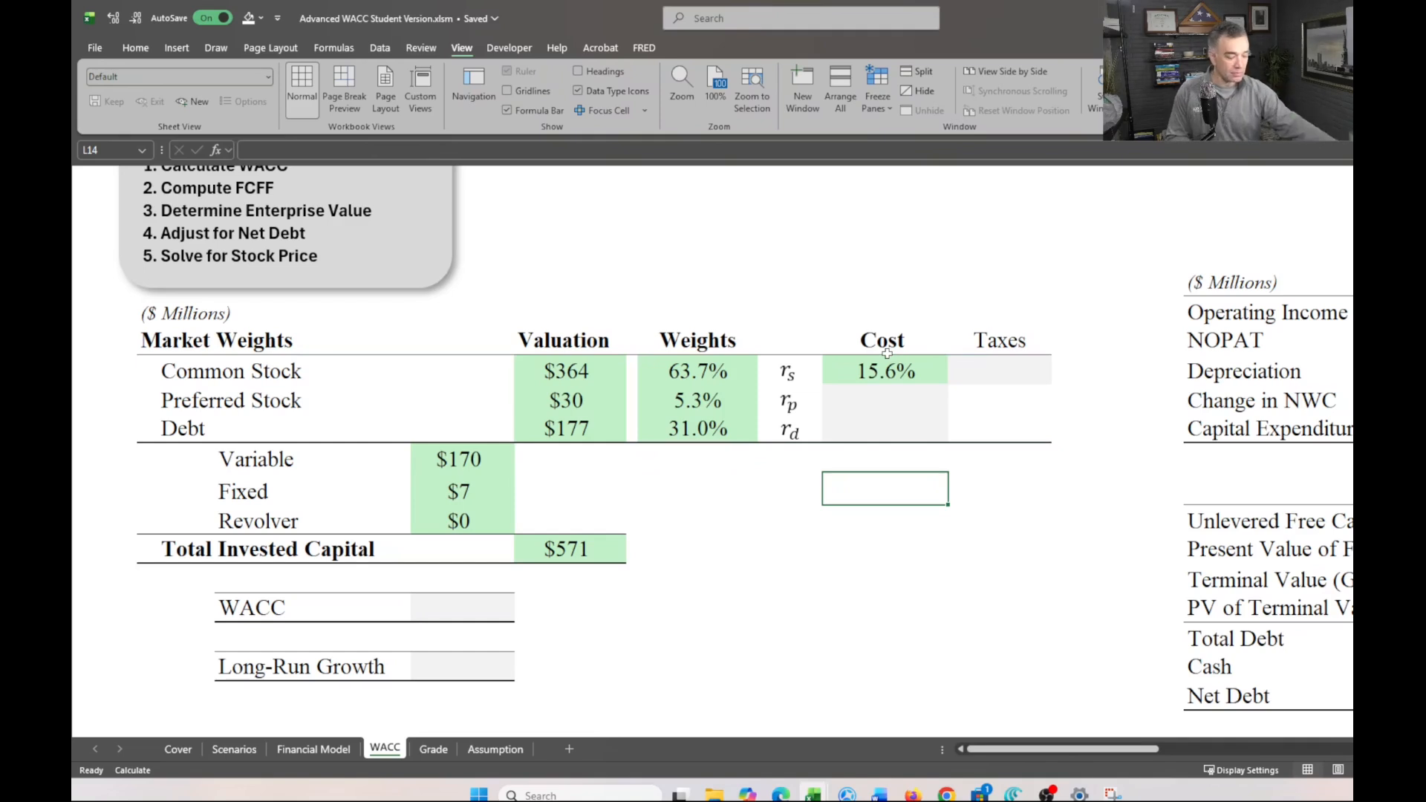
Link the Common Stock row's Taxes cell, M10, to the named range TaxRate
left_click(979, 371)
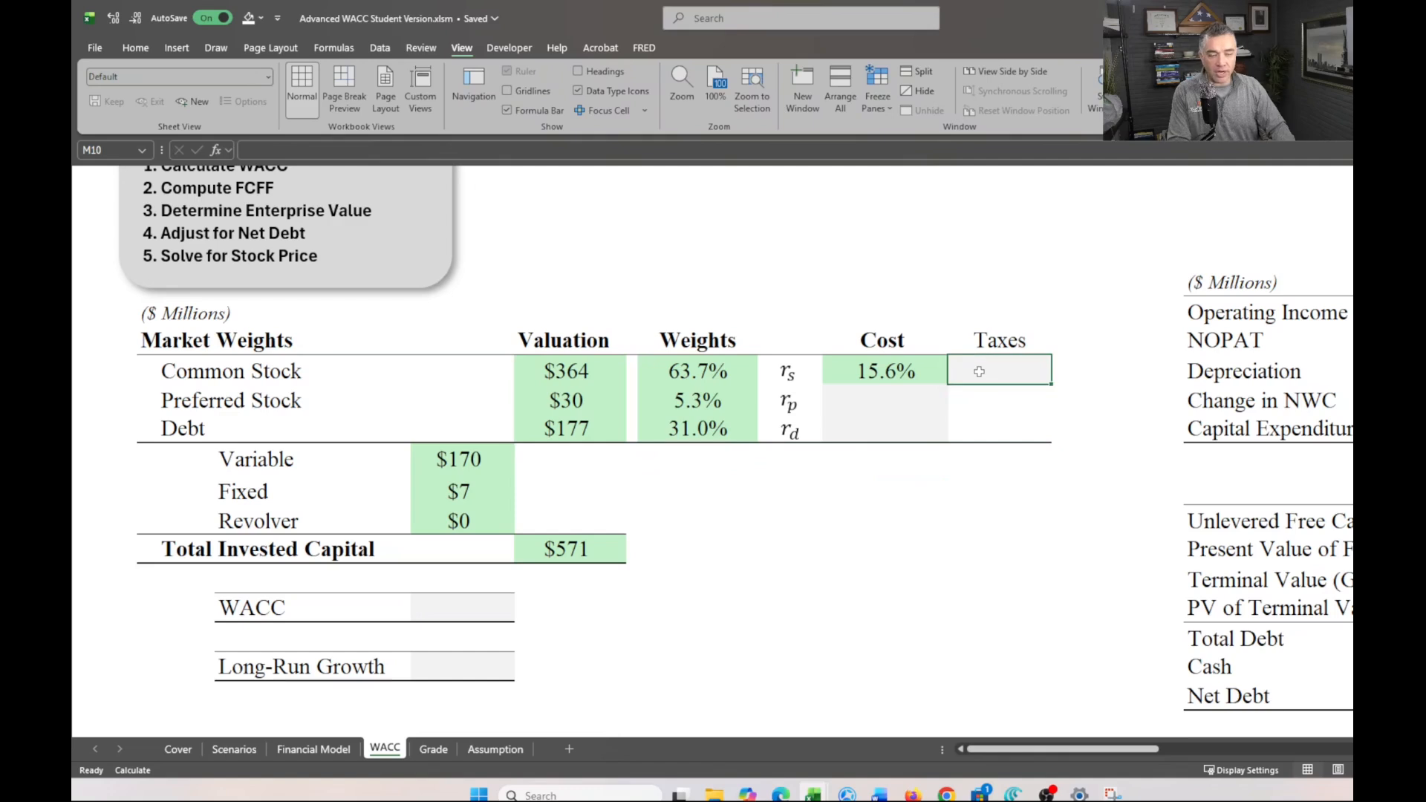
type("=tax")
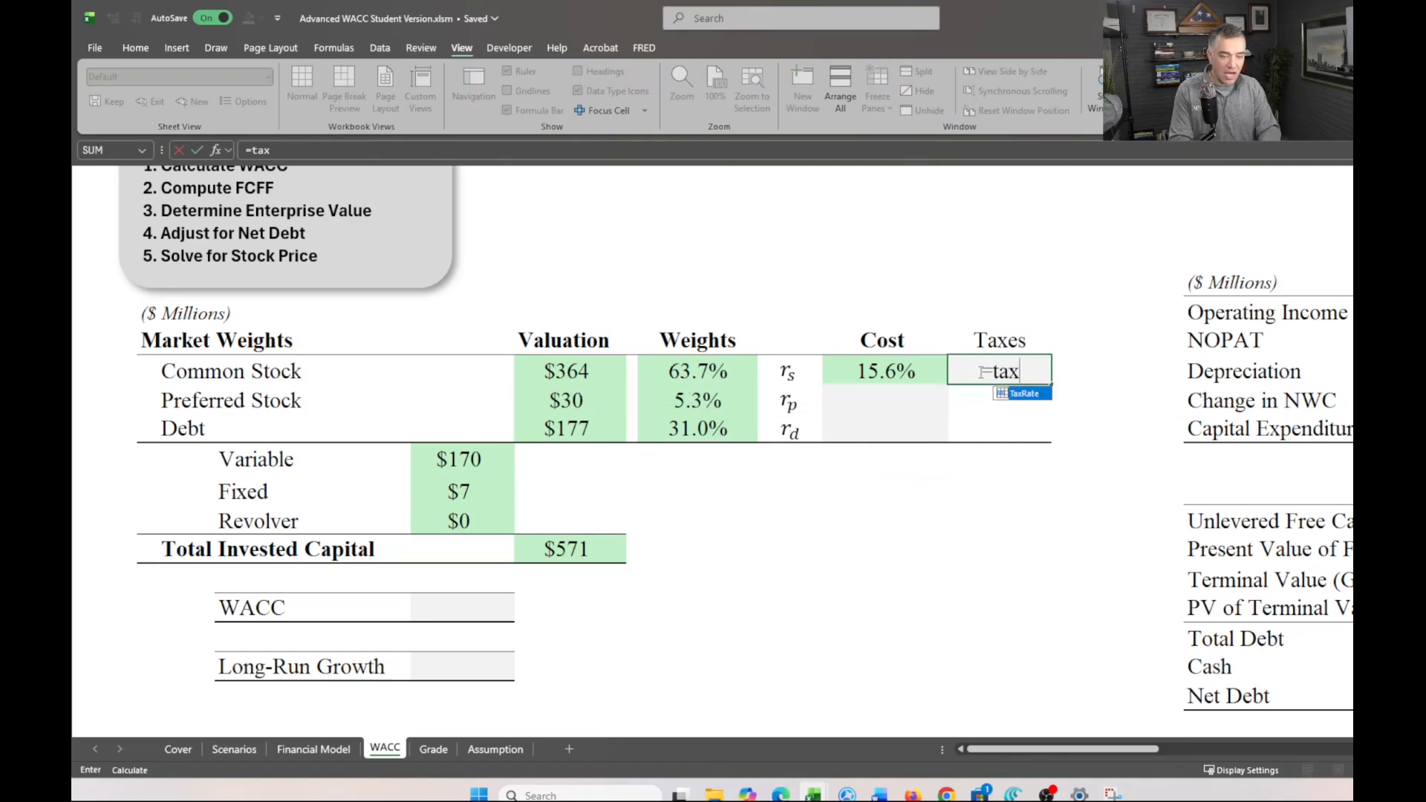
key("Tab")
key("Return")
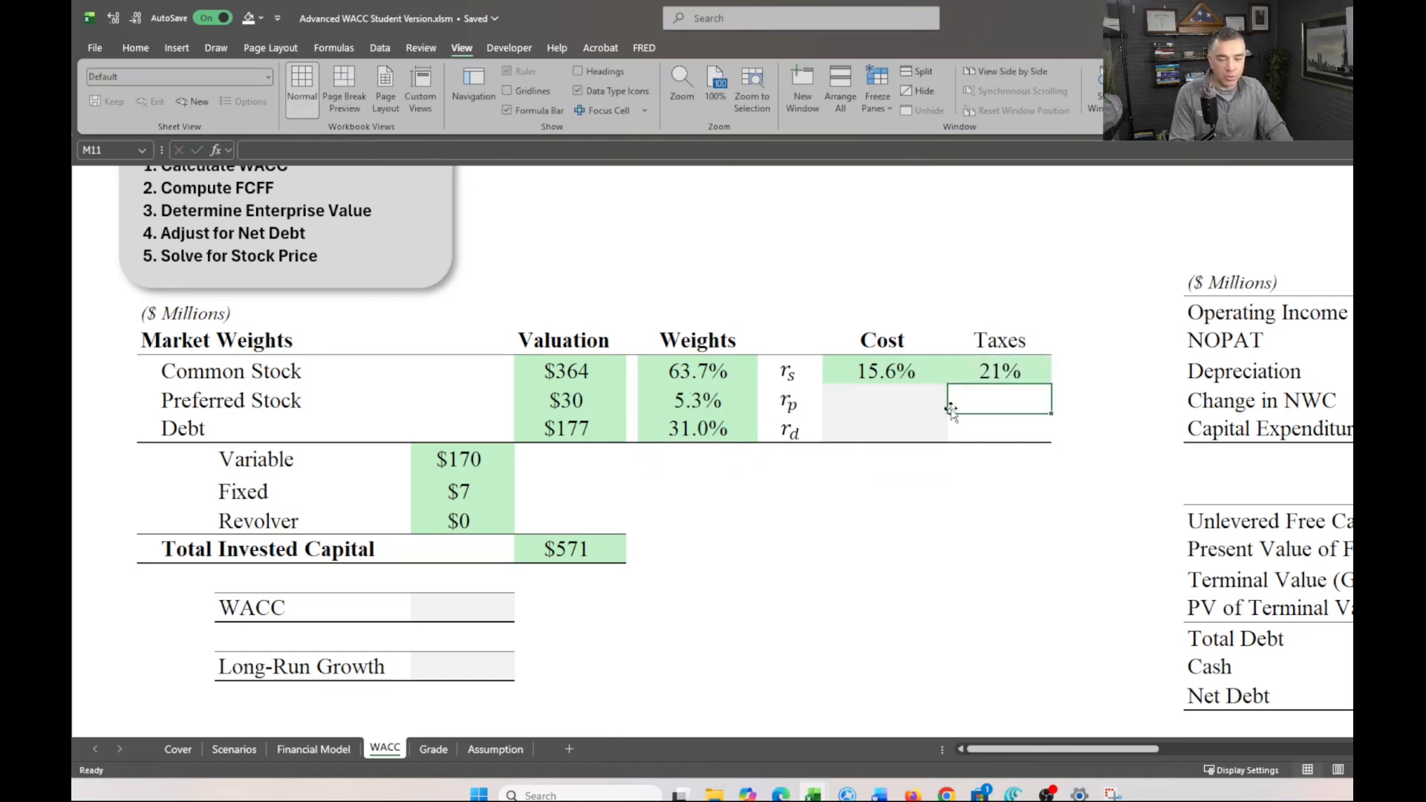
Link the Preferred Stock cost in L11 to the Preferred Required Return (Market Input) on the Assumption sheet
left_click(889, 399)
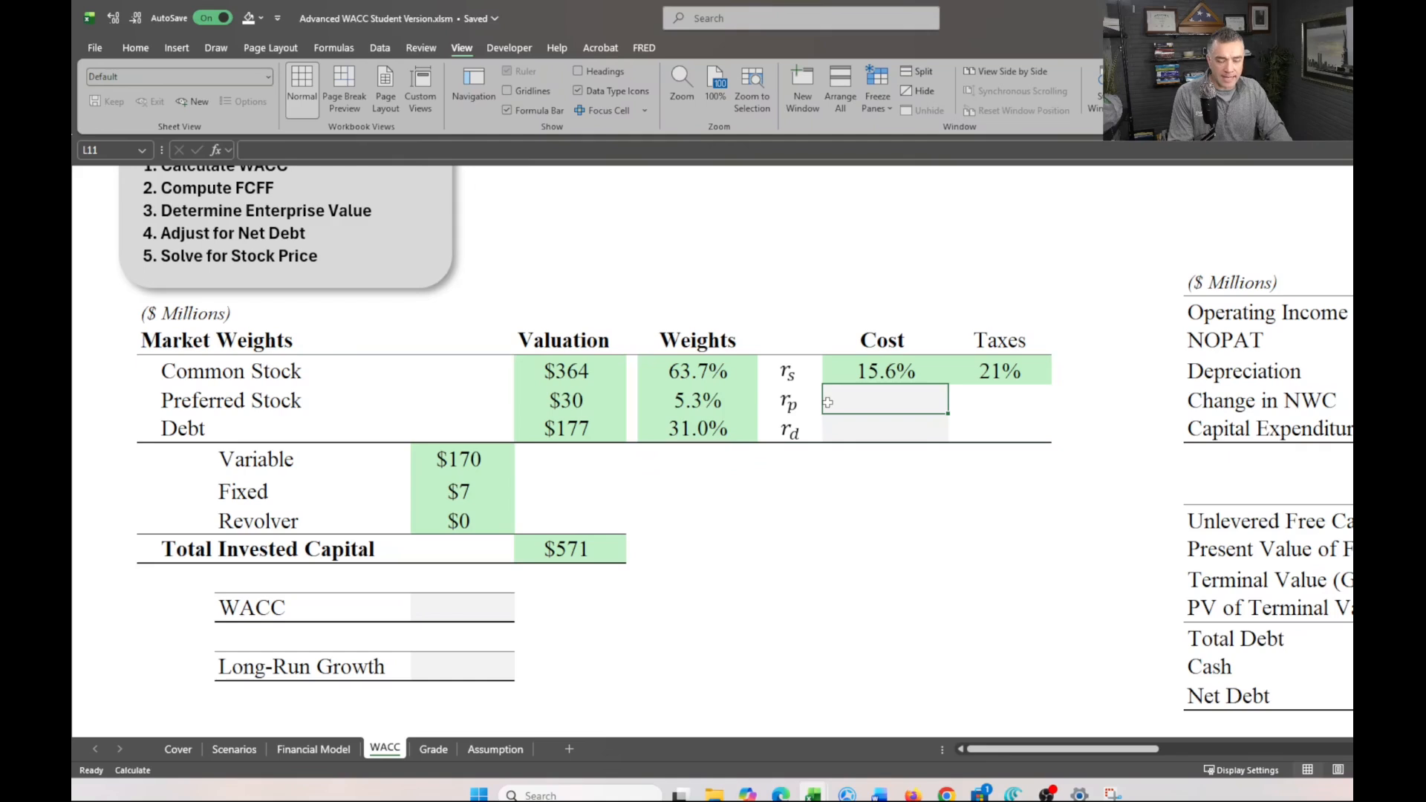
type("=")
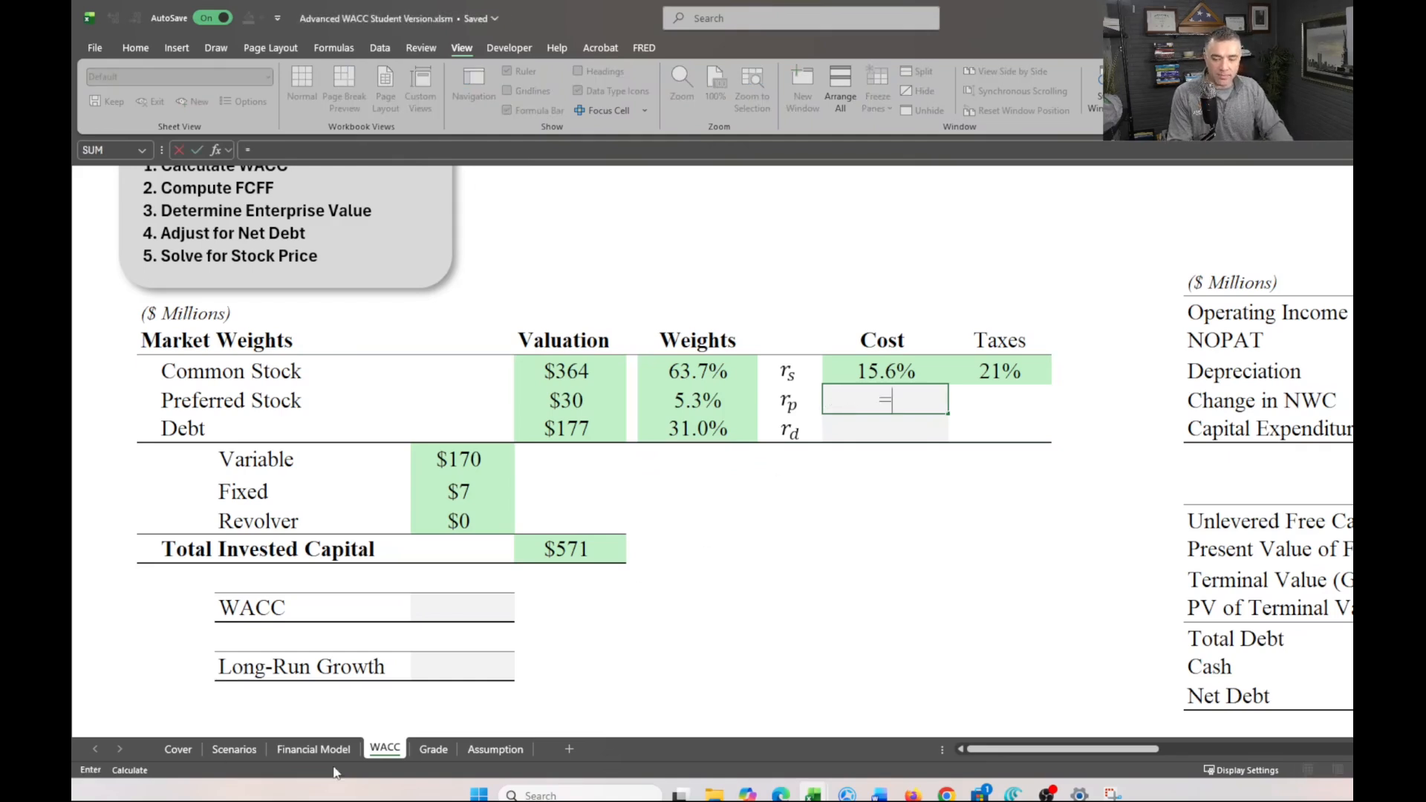
left_click(506, 752)
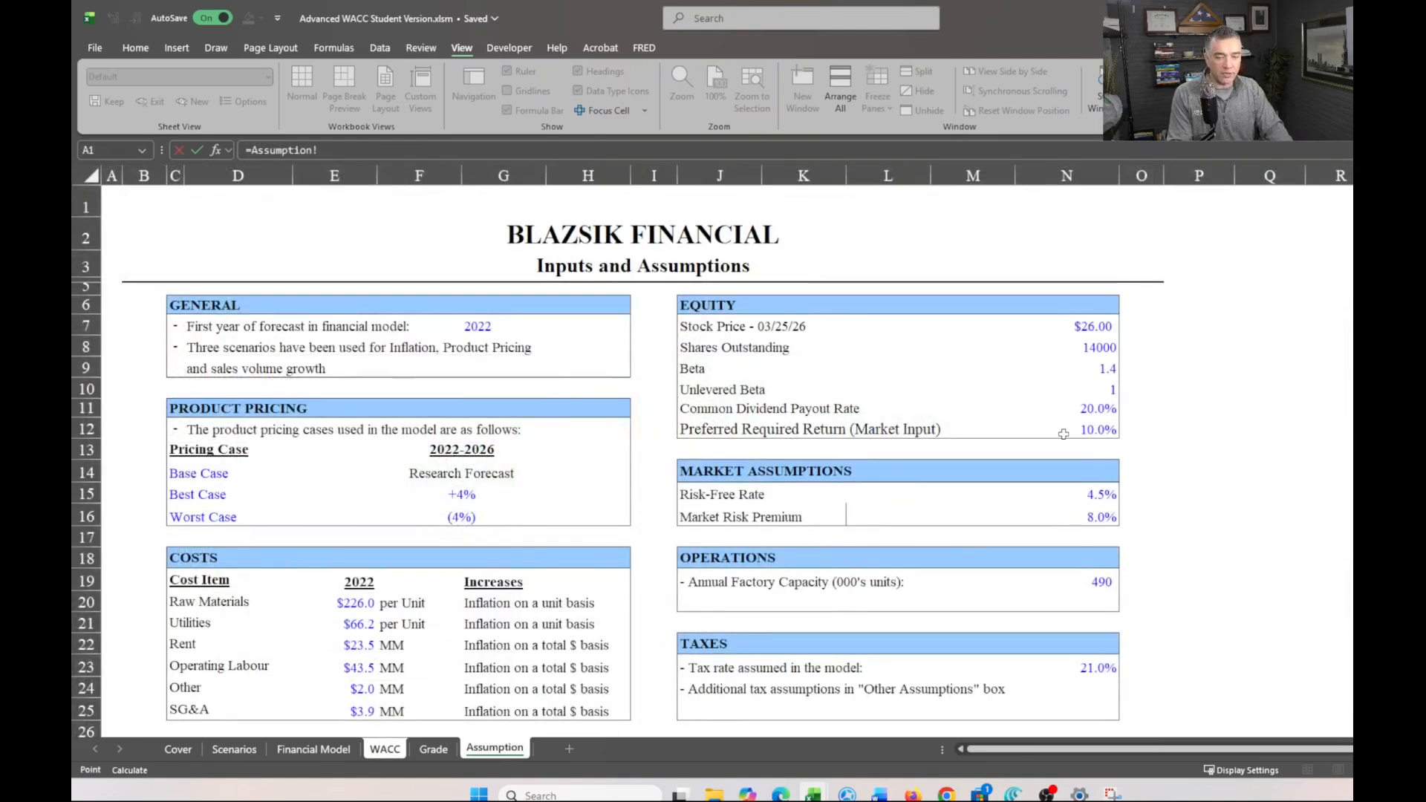
left_click(1086, 428)
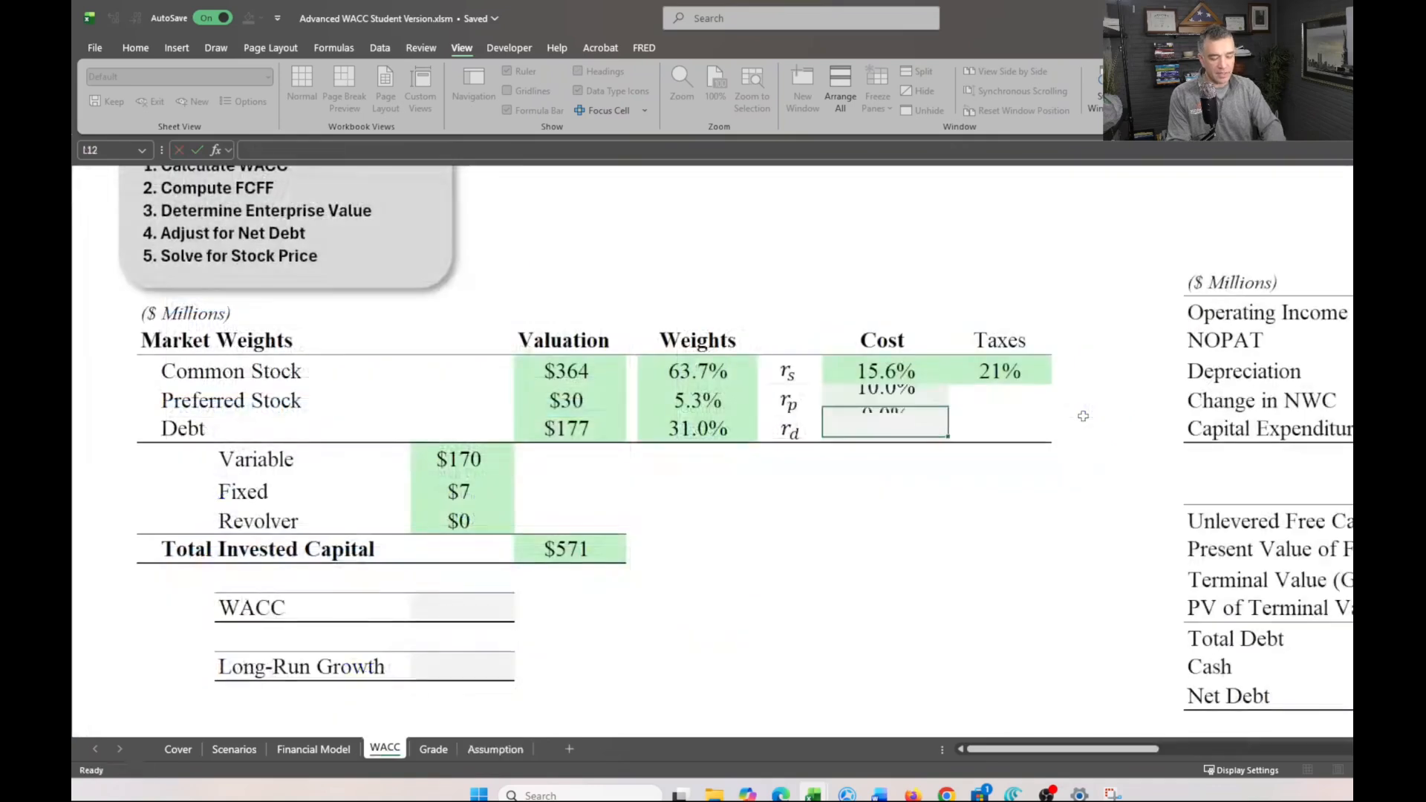
key("Return")
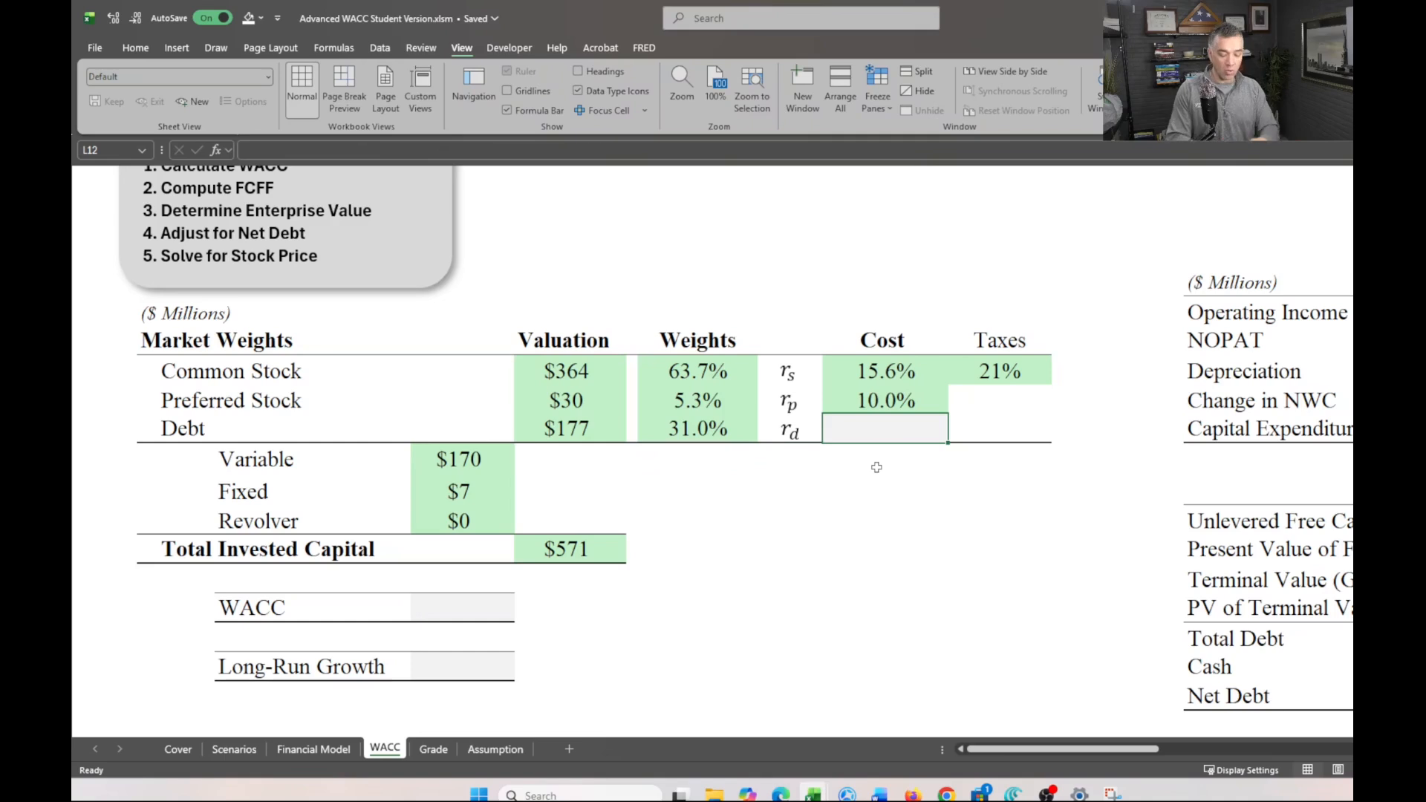
Start the Debt cost formula in L12 with a SUM that draws on the Financial Model sheet
type("=")
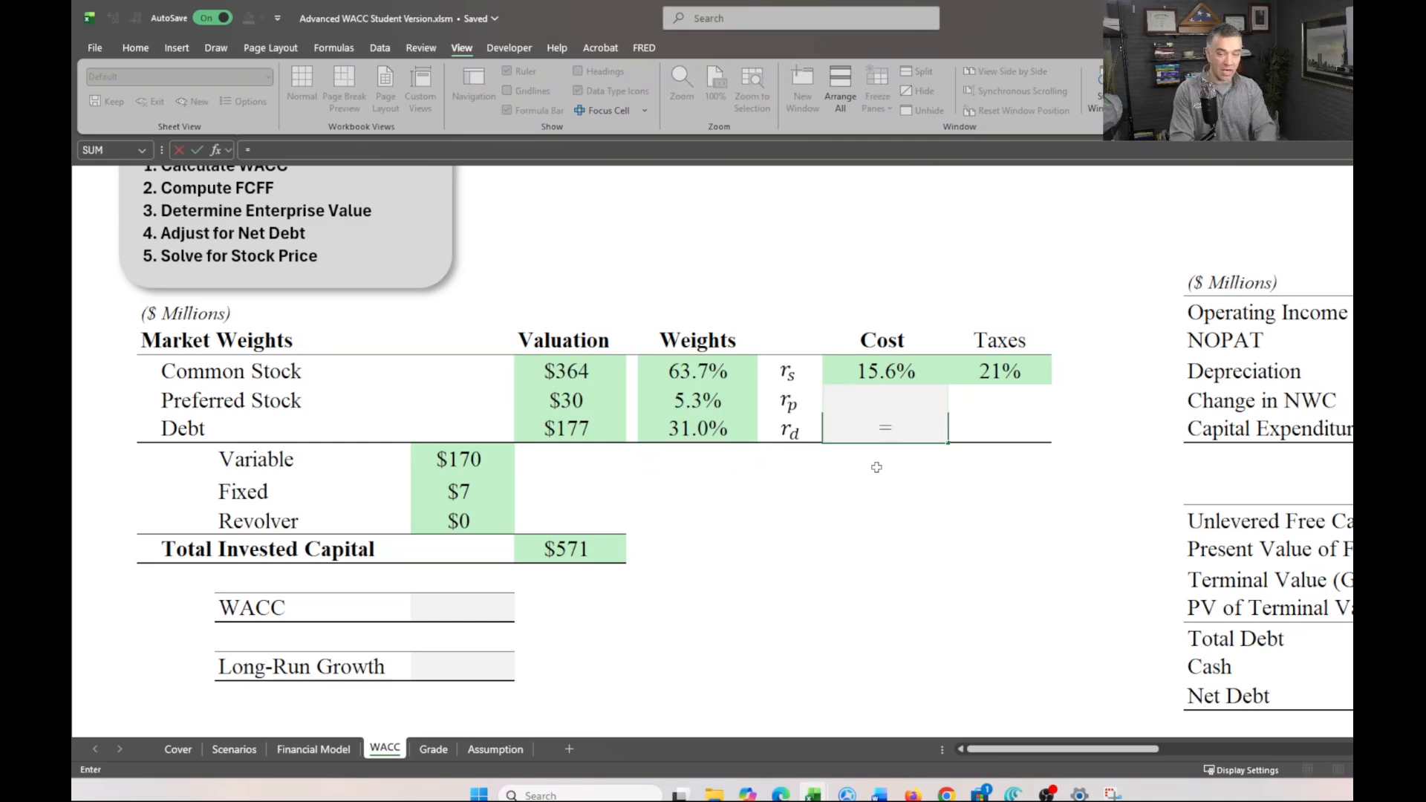
type("sum")
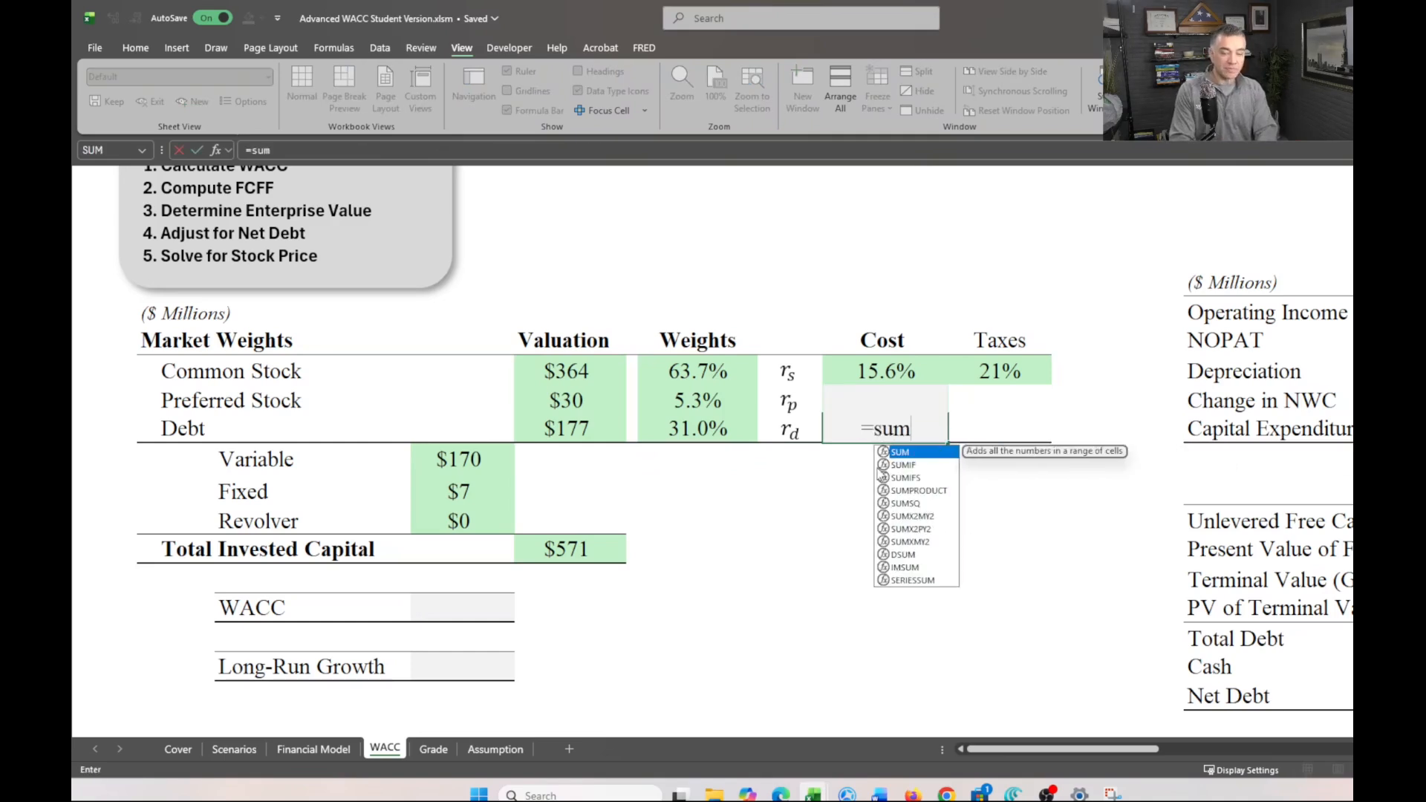
key("Tab")
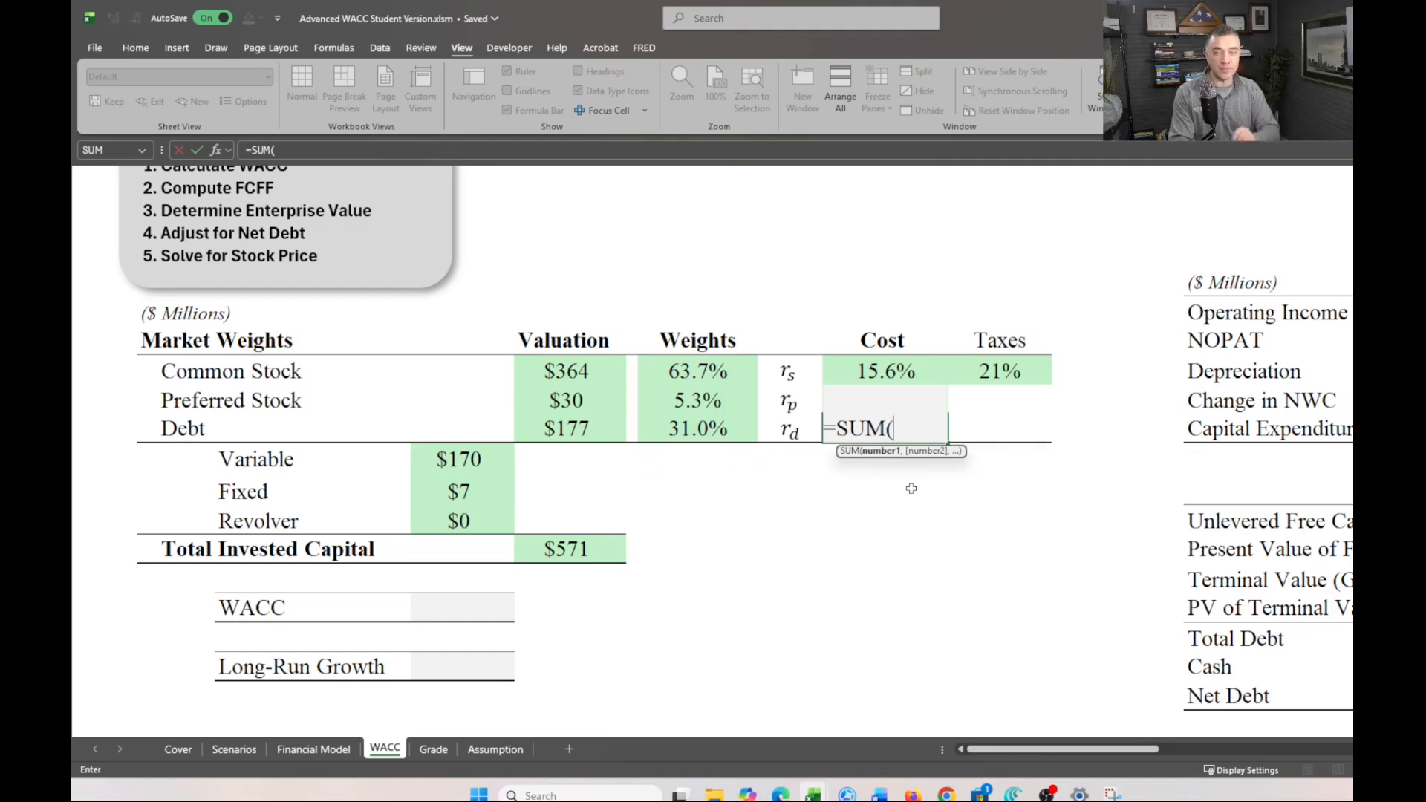
left_click(309, 750)
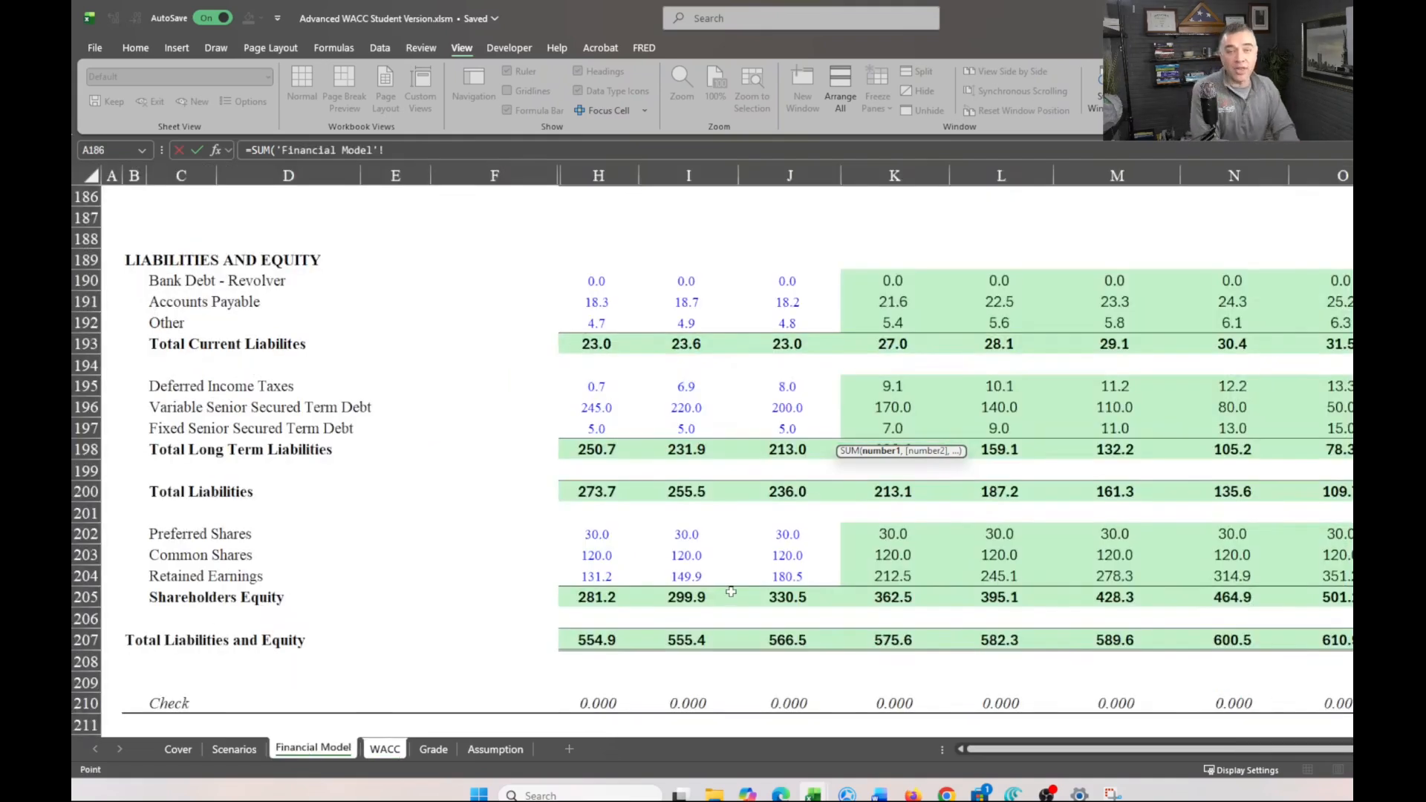
Examine the Debt and Interest Schedule's revolver, variable and fixed term debt sections for their interest expense rows
scroll(836, 507, "down", 8)
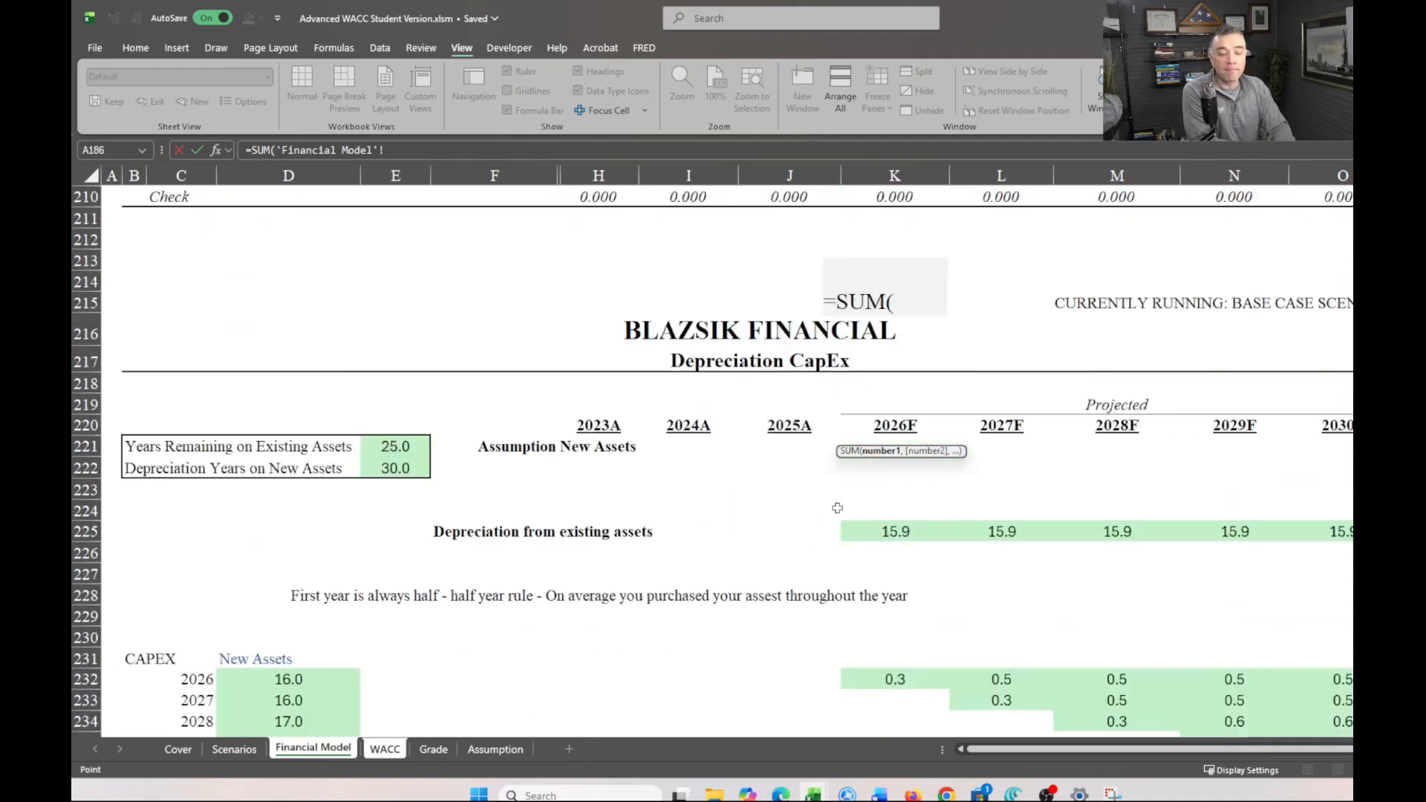
scroll(837, 507, "down", 20)
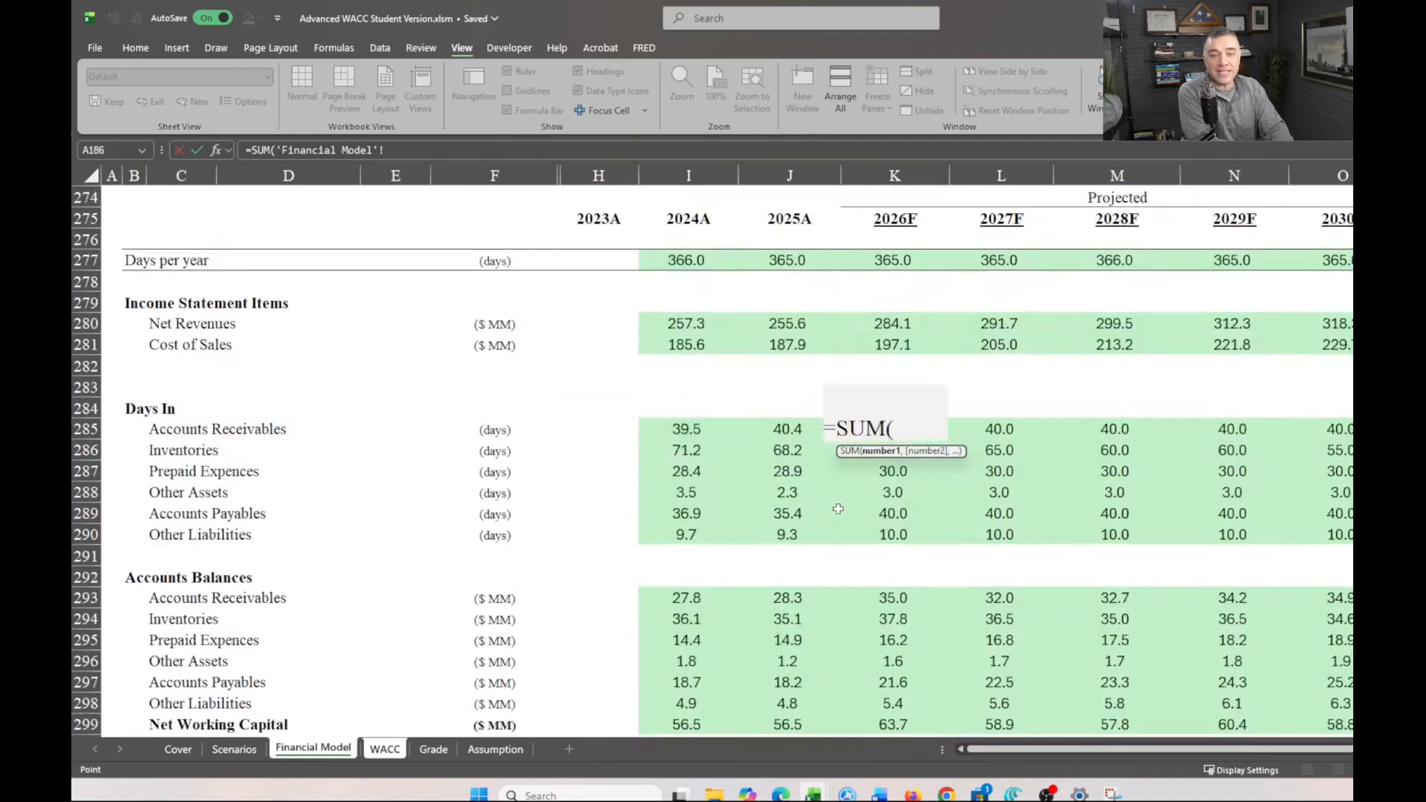
scroll(837, 509, "down", 15)
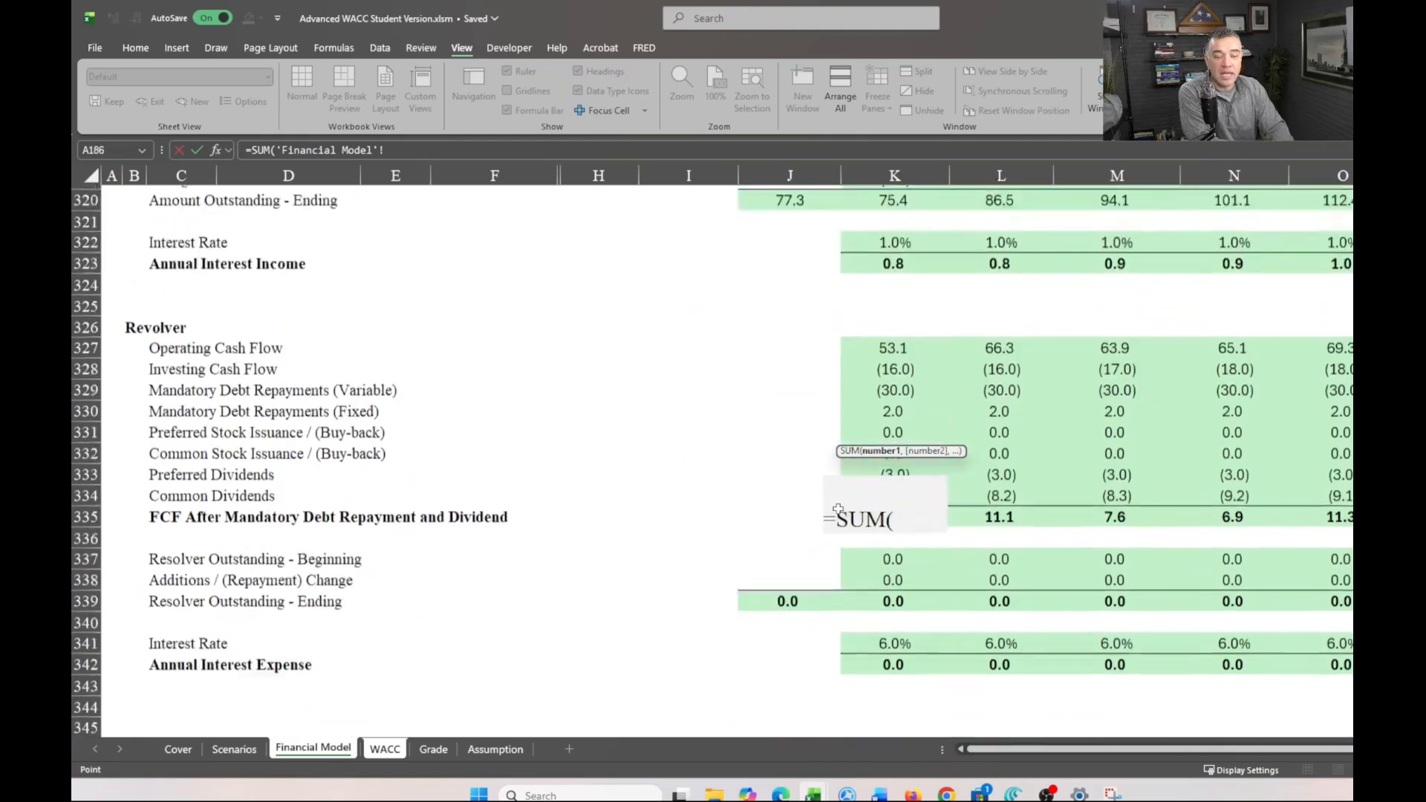
scroll(837, 509, "up", 5)
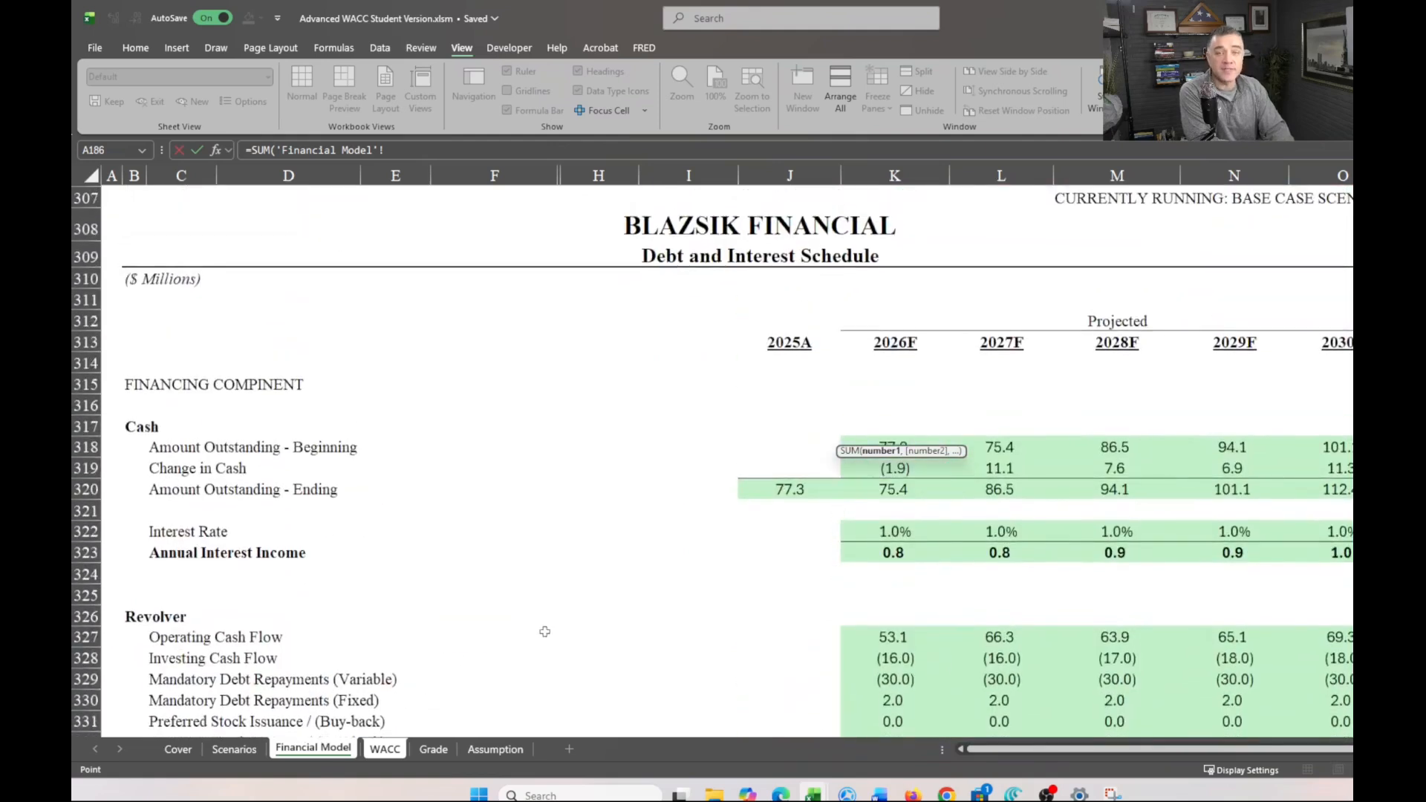
scroll(489, 617, "down", 10)
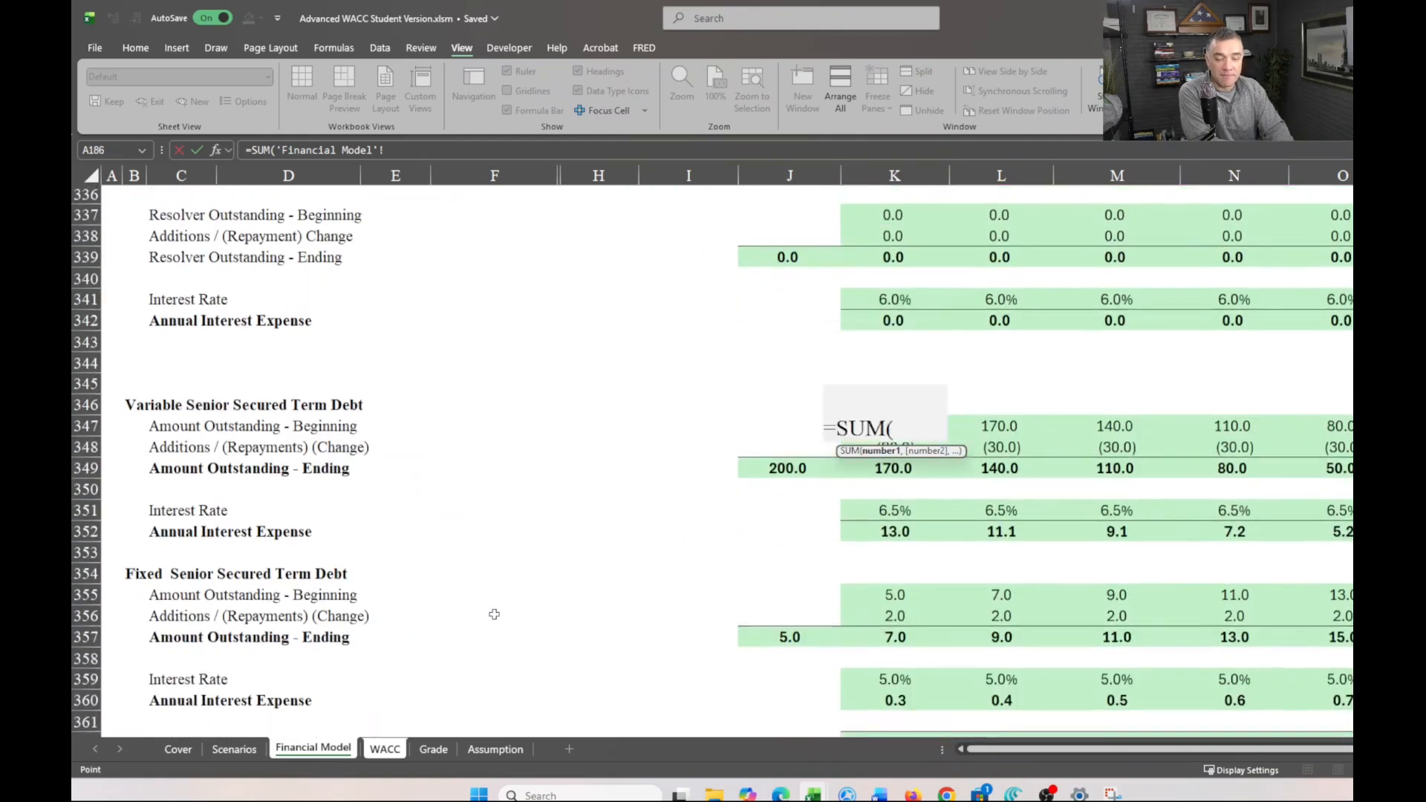
scroll(494, 614, "down", 4)
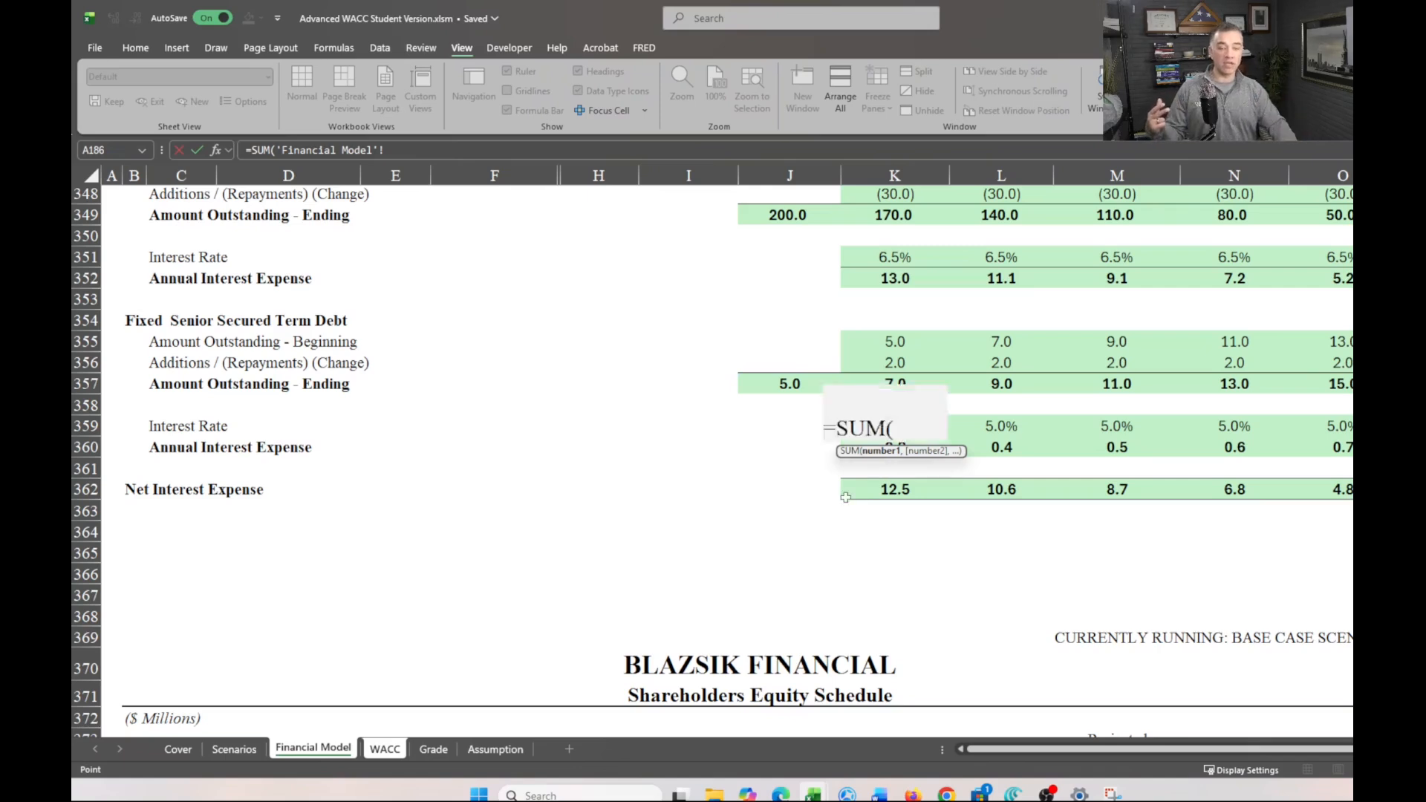
scroll(870, 501, "up", 9)
scroll(845, 497, "up", 3)
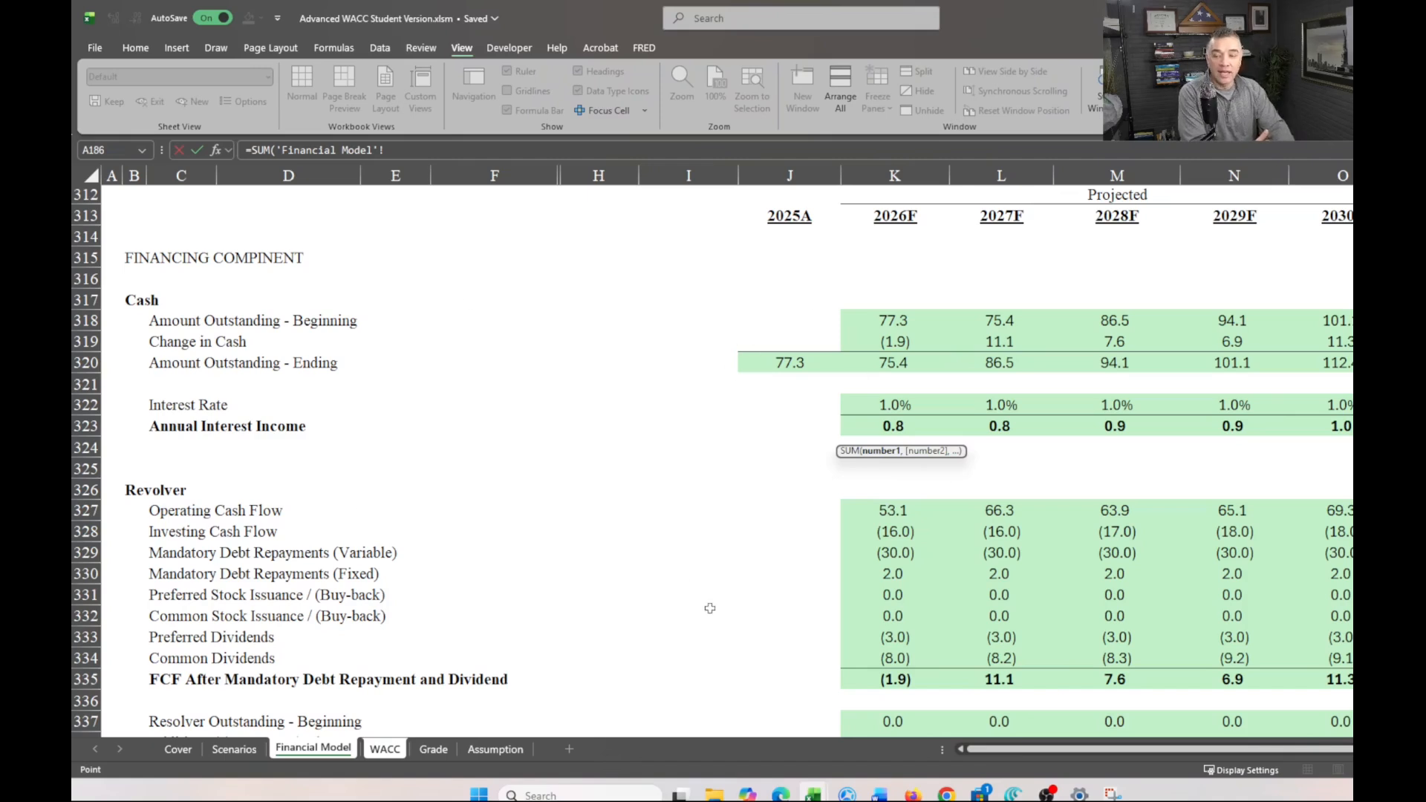
scroll(708, 605, "down", 3)
scroll(717, 610, "up", 3)
scroll(763, 572, "down", 11)
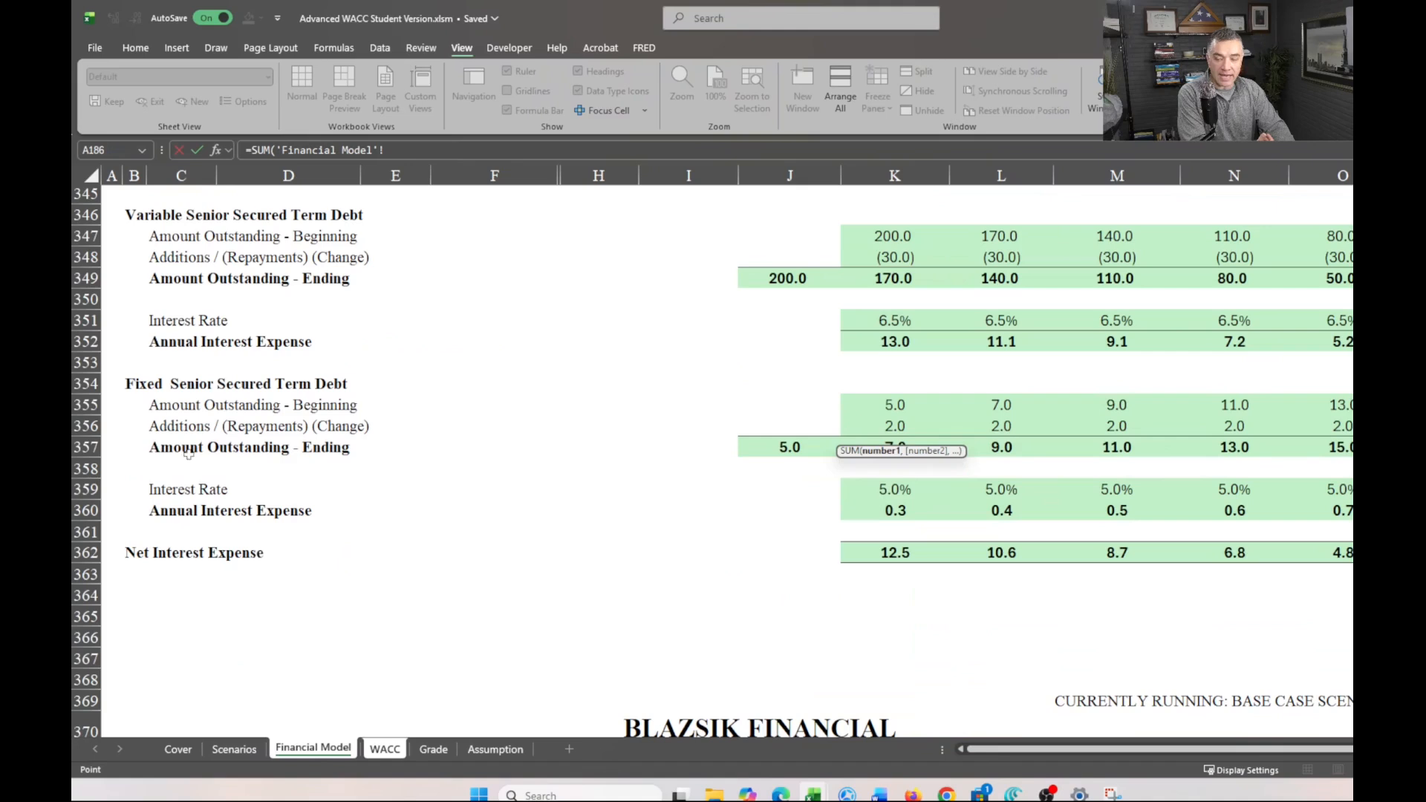
Sum the first-year annual interest expenses of the fixed debt, variable debt and revolver (K360, K352, K342) in the Debt cost formula
left_click(887, 512)
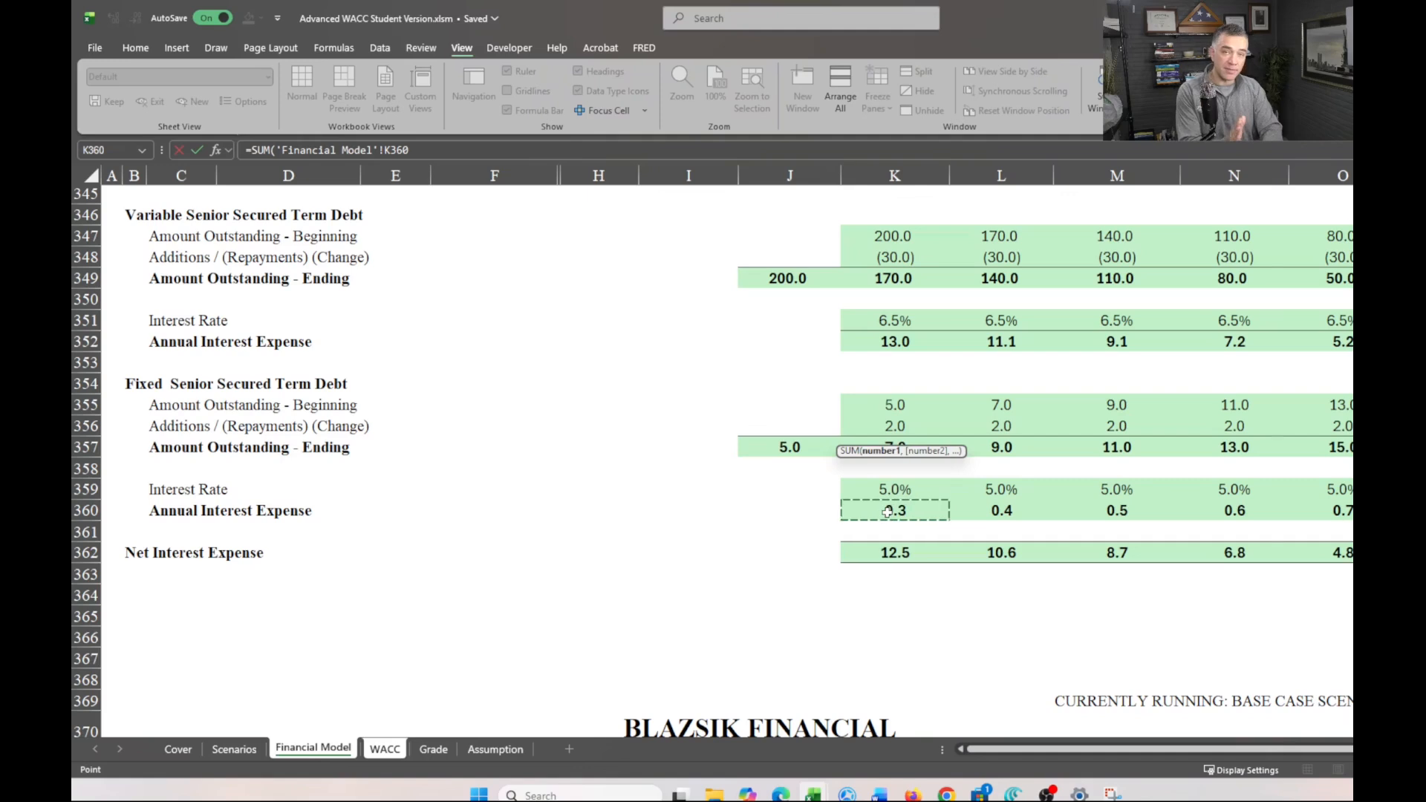
type(",")
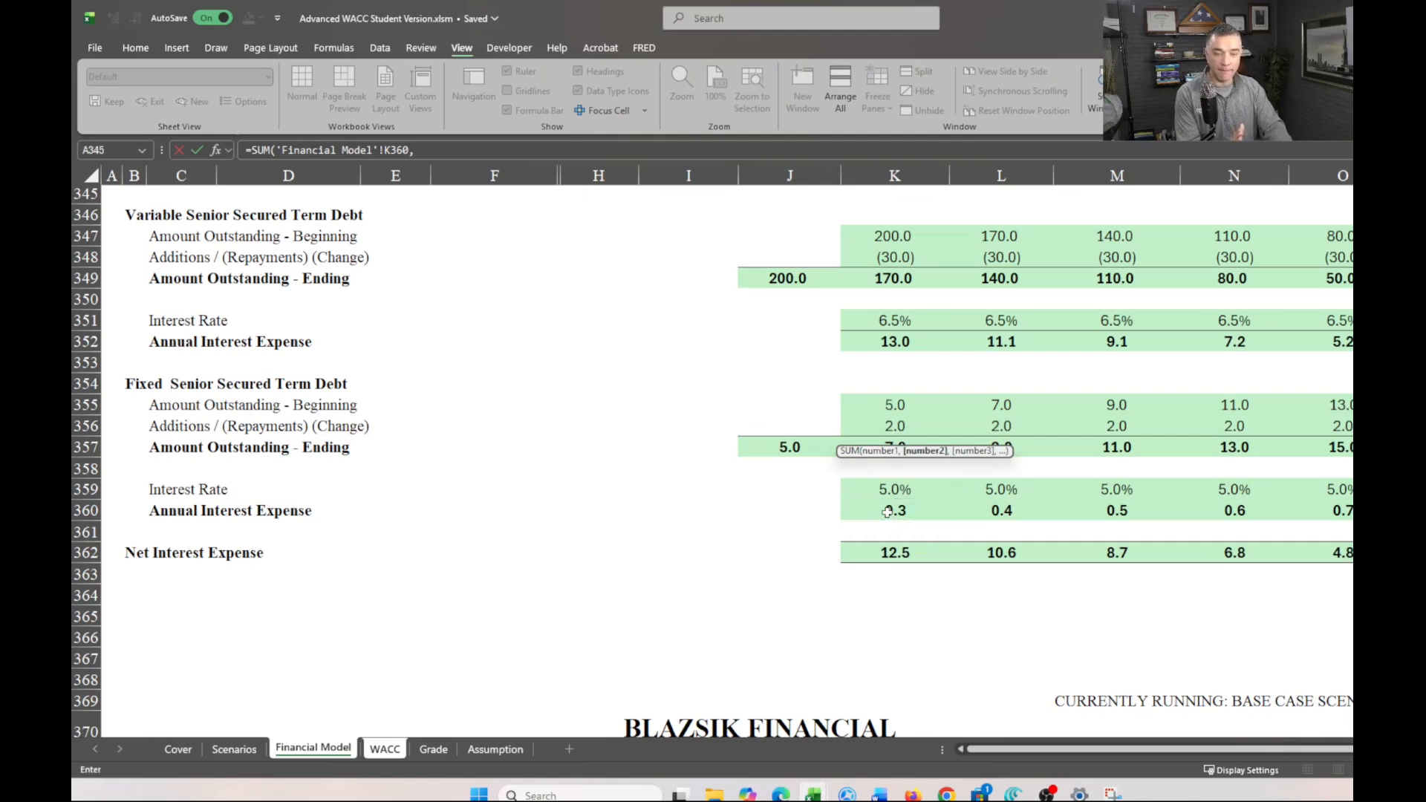
scroll(886, 510, "up", 1)
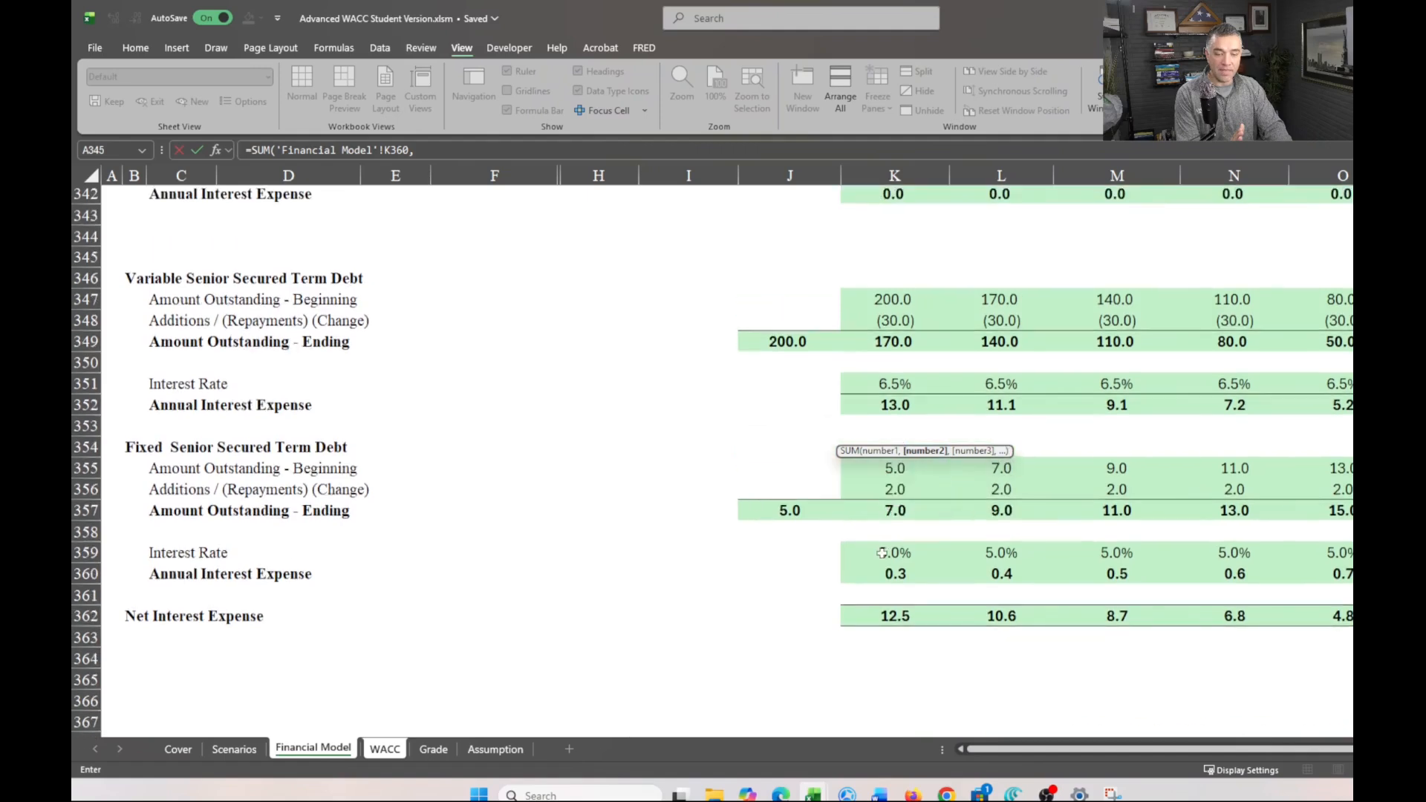
scroll(881, 545, "up", 1)
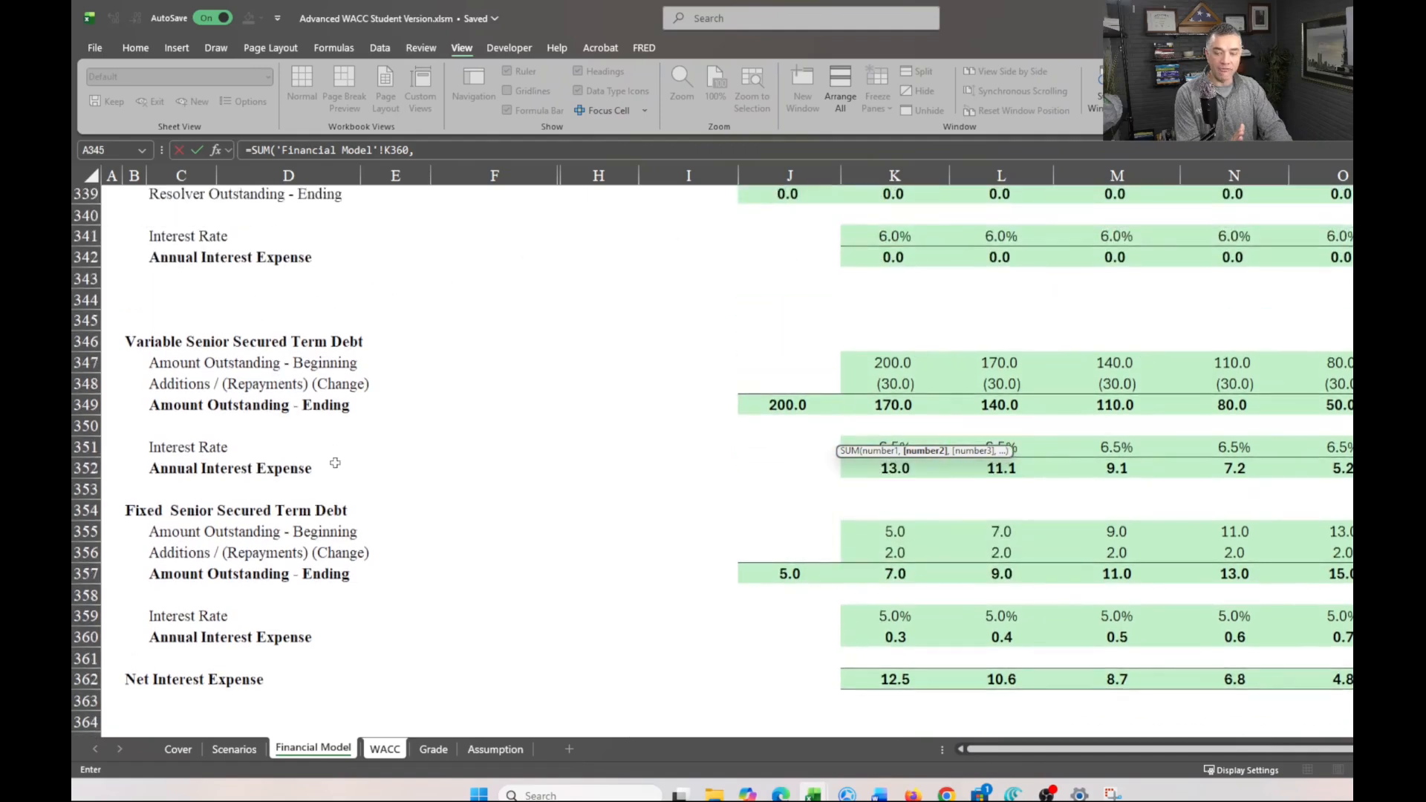
left_click(856, 471)
type(",")
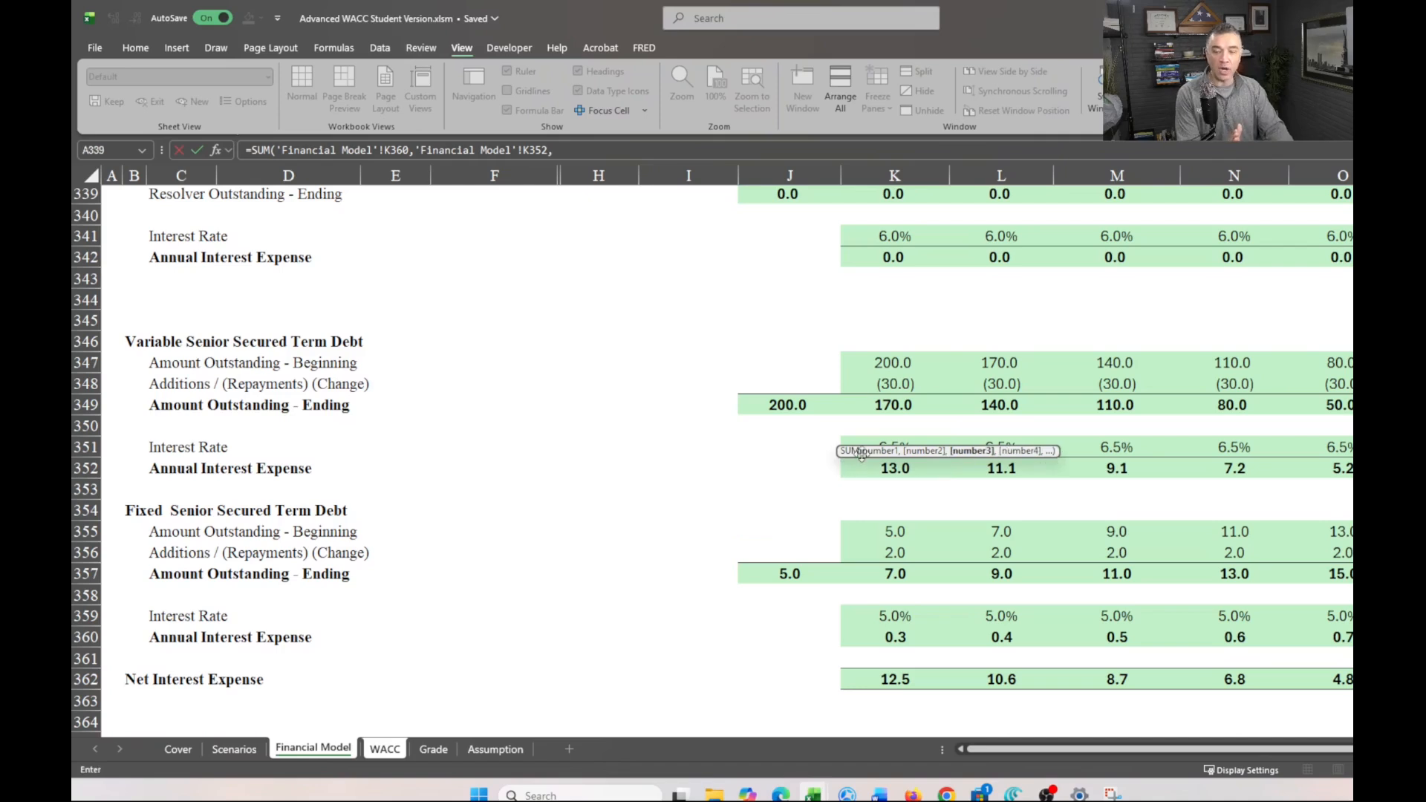
left_click(894, 258)
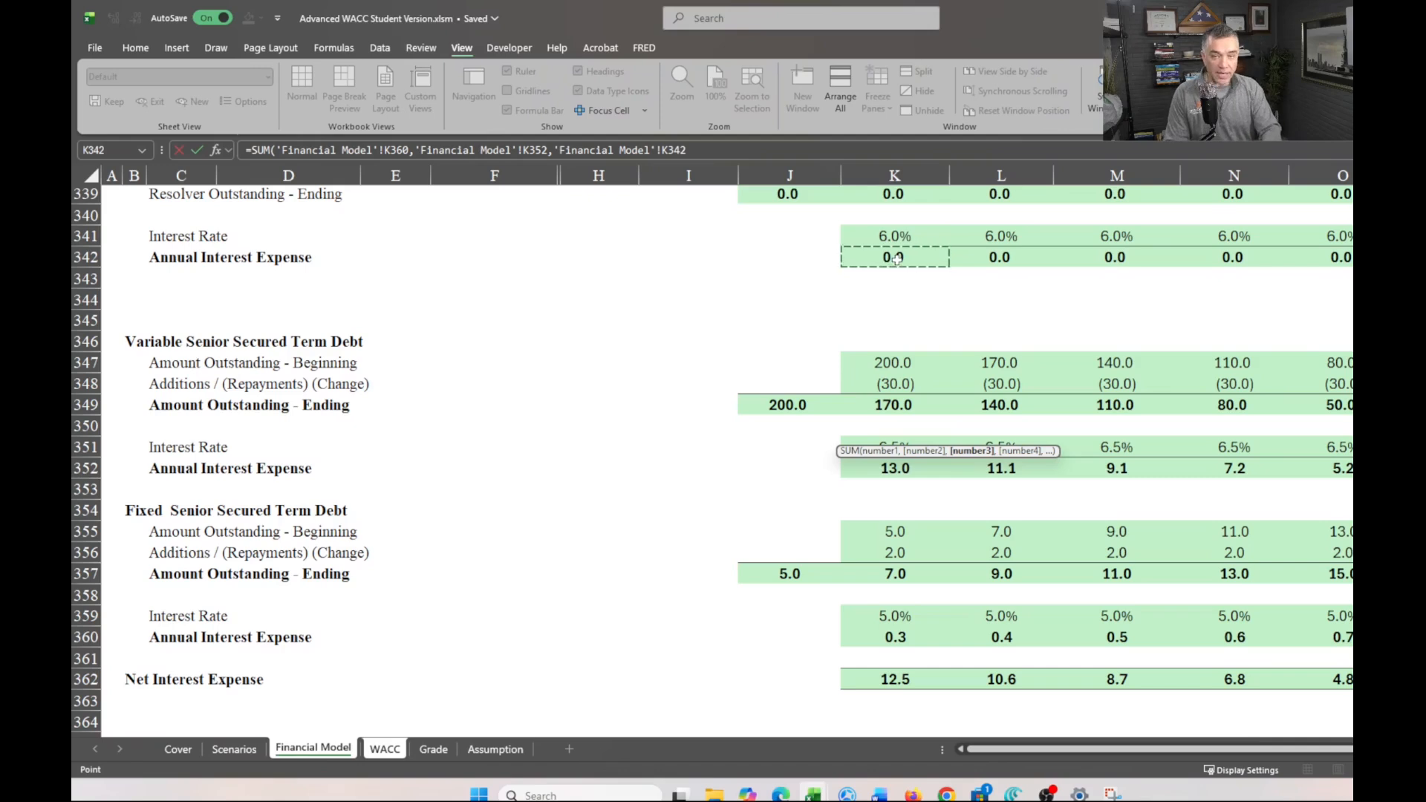
type(")")
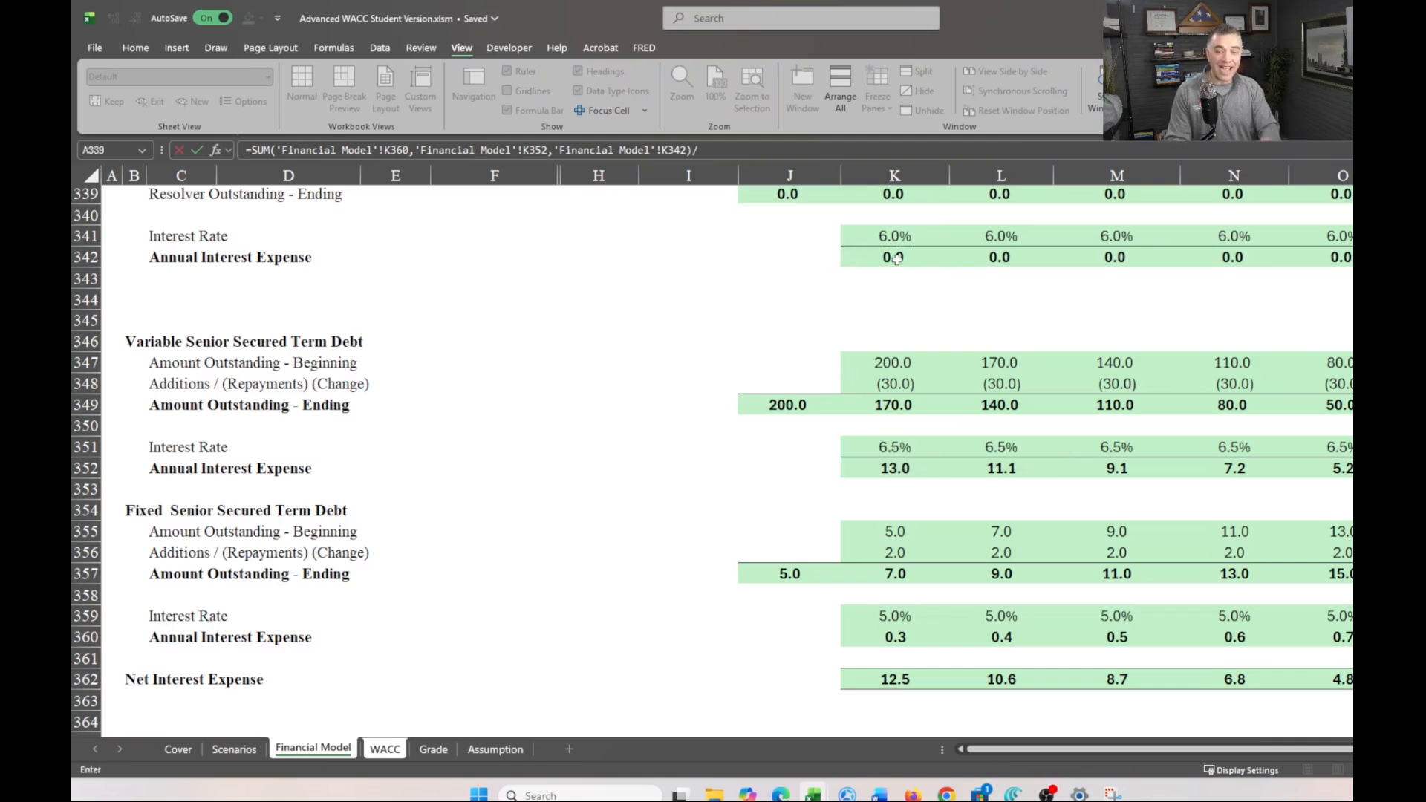
type("/SUM(")
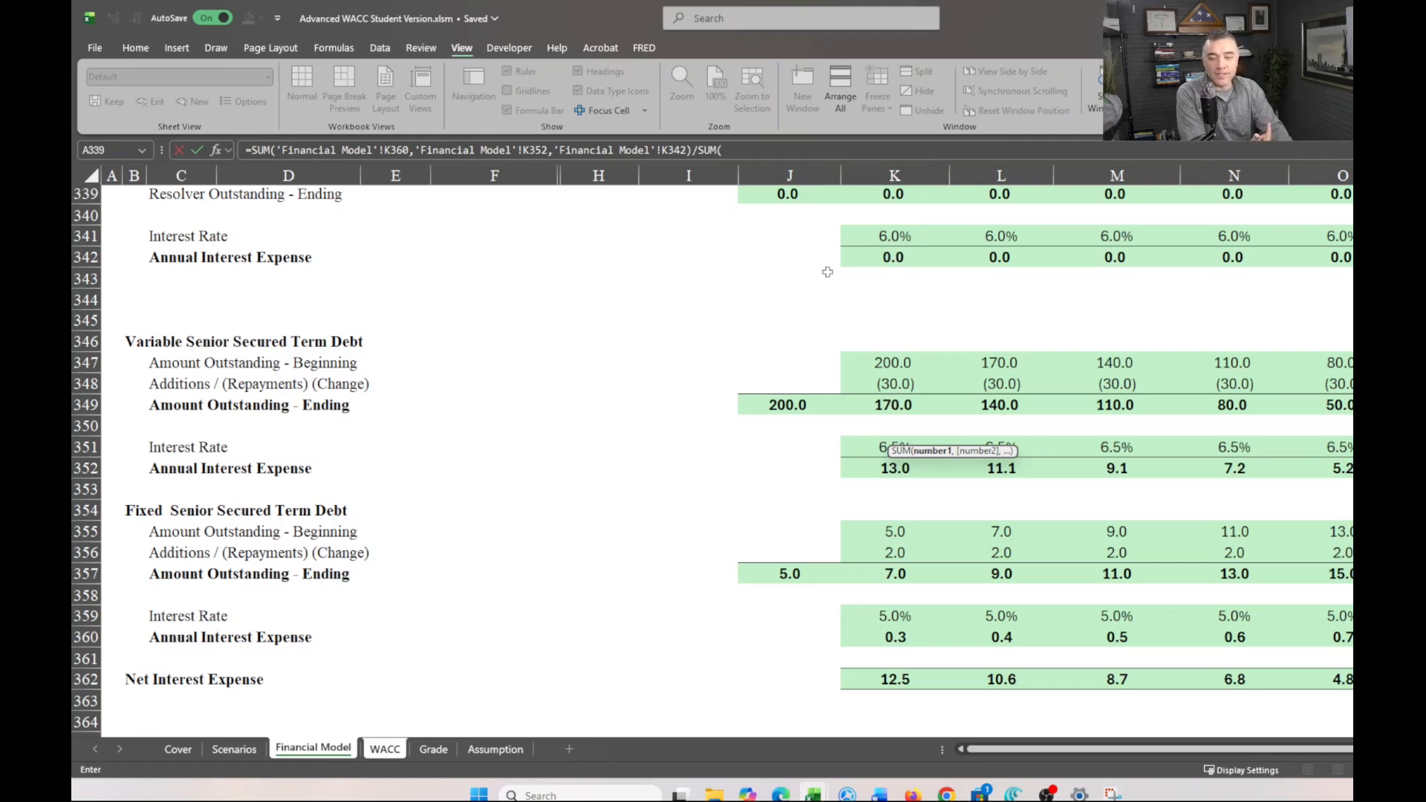
left_click(790, 151)
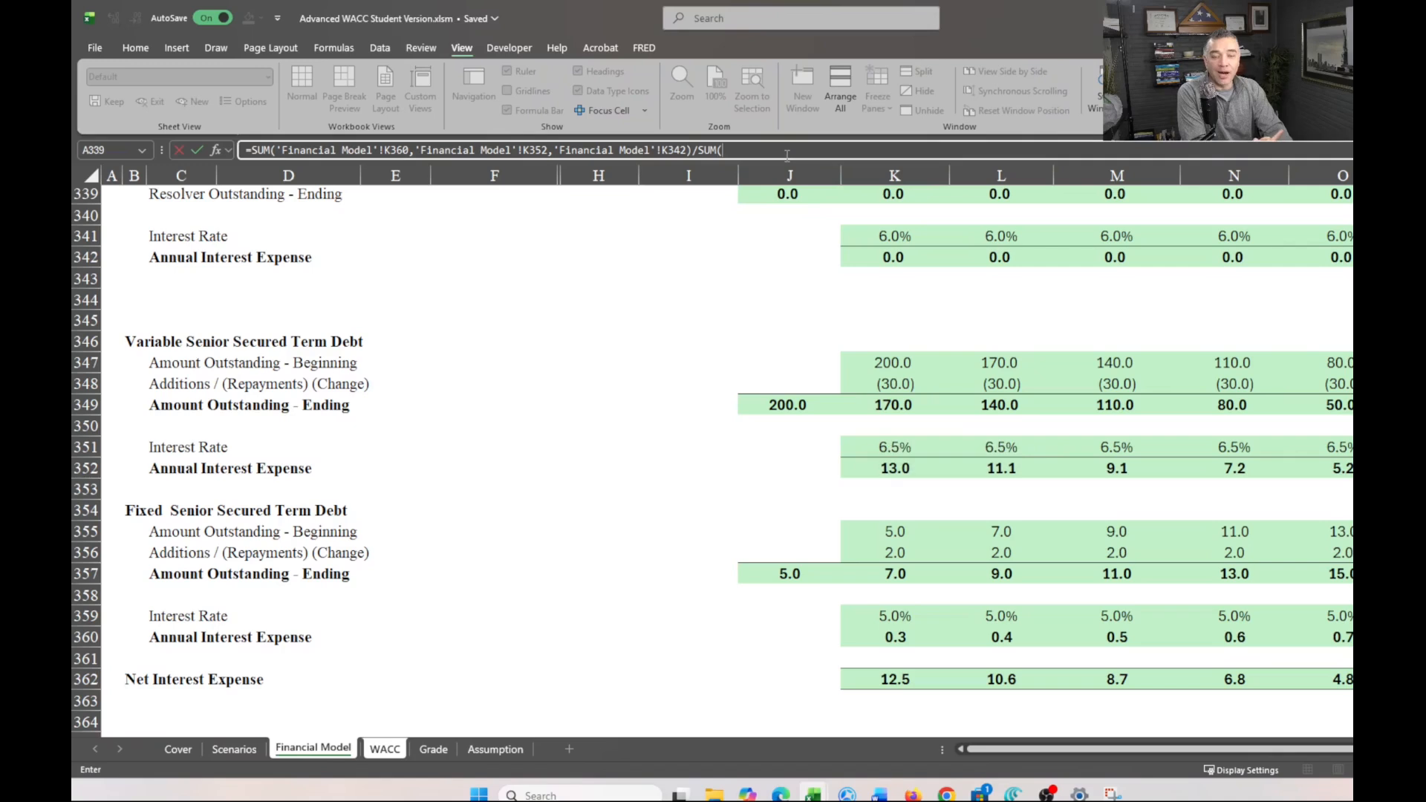
key("BackSpace")
key("BackSpace")
key("BackSpace")
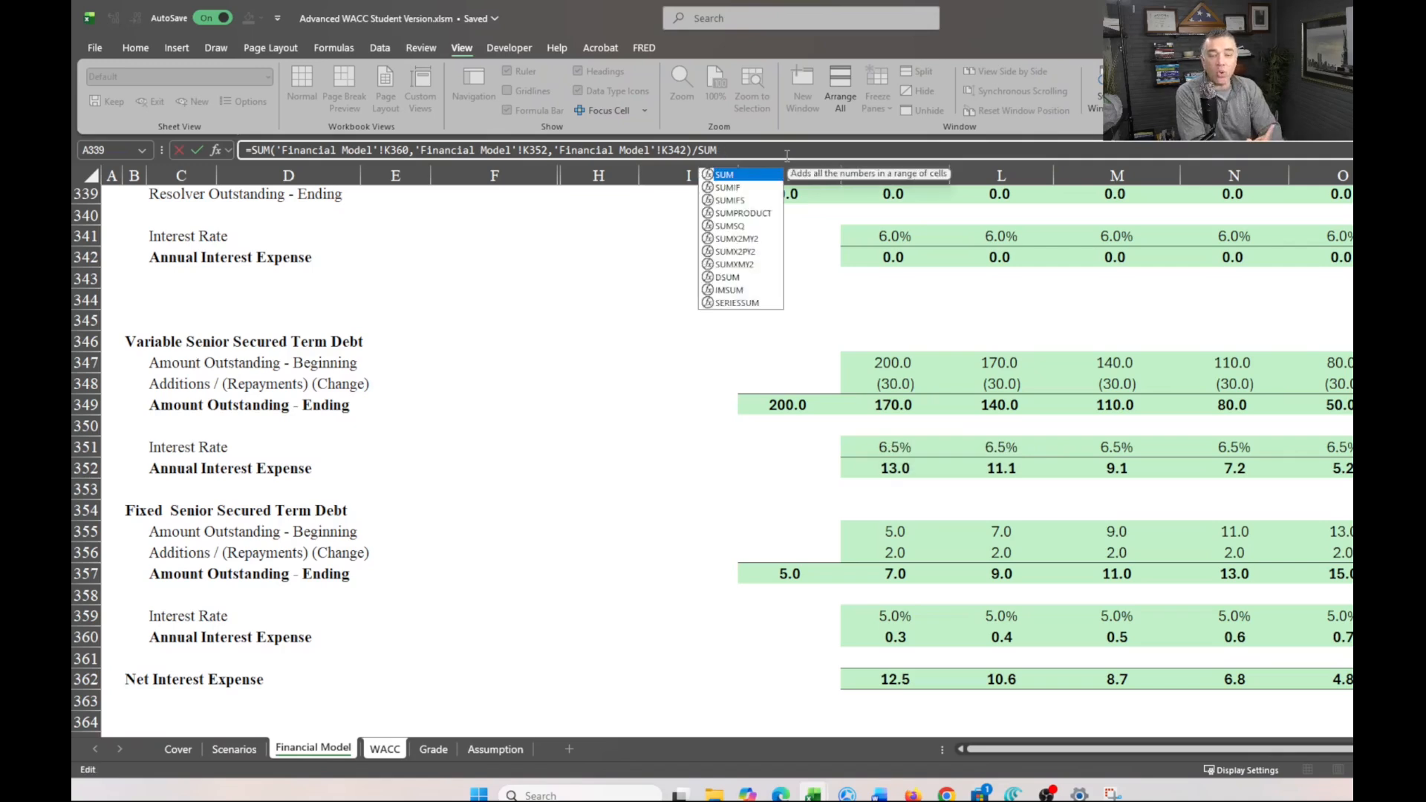
key("BackSpace")
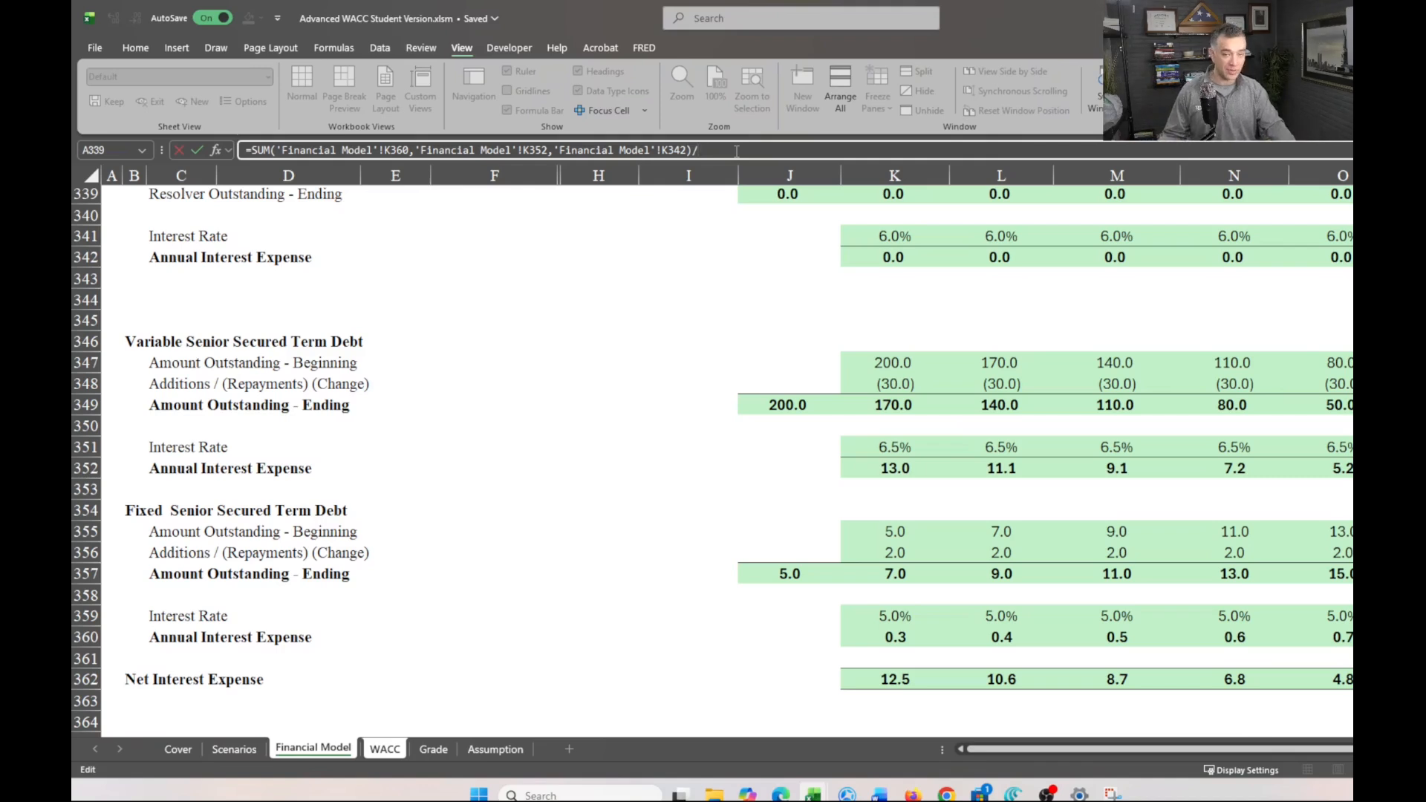
Divide the summed interest expenses by the Debt valuation in F12 to complete the Debt cost formula in L12, and review it
left_click(385, 750)
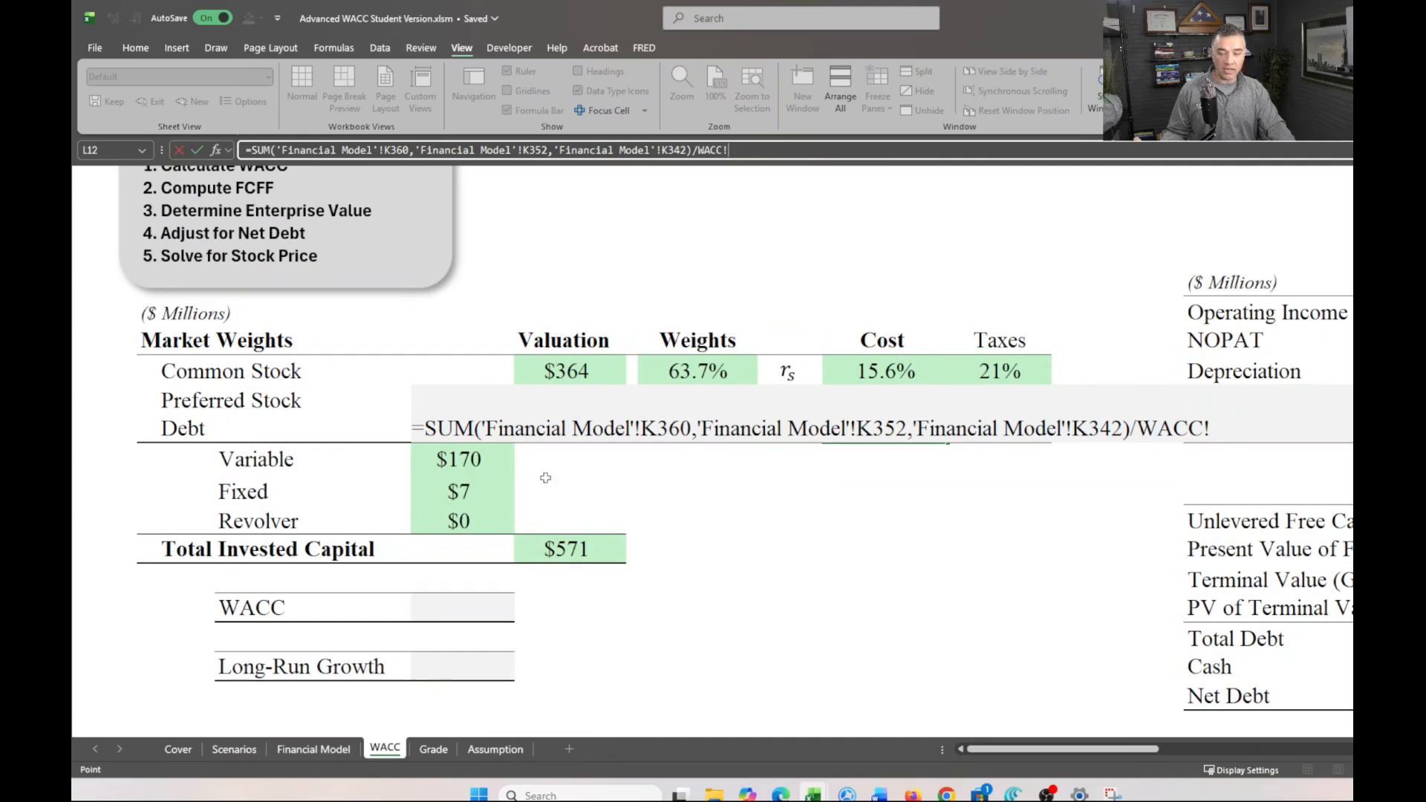
left_click(309, 429)
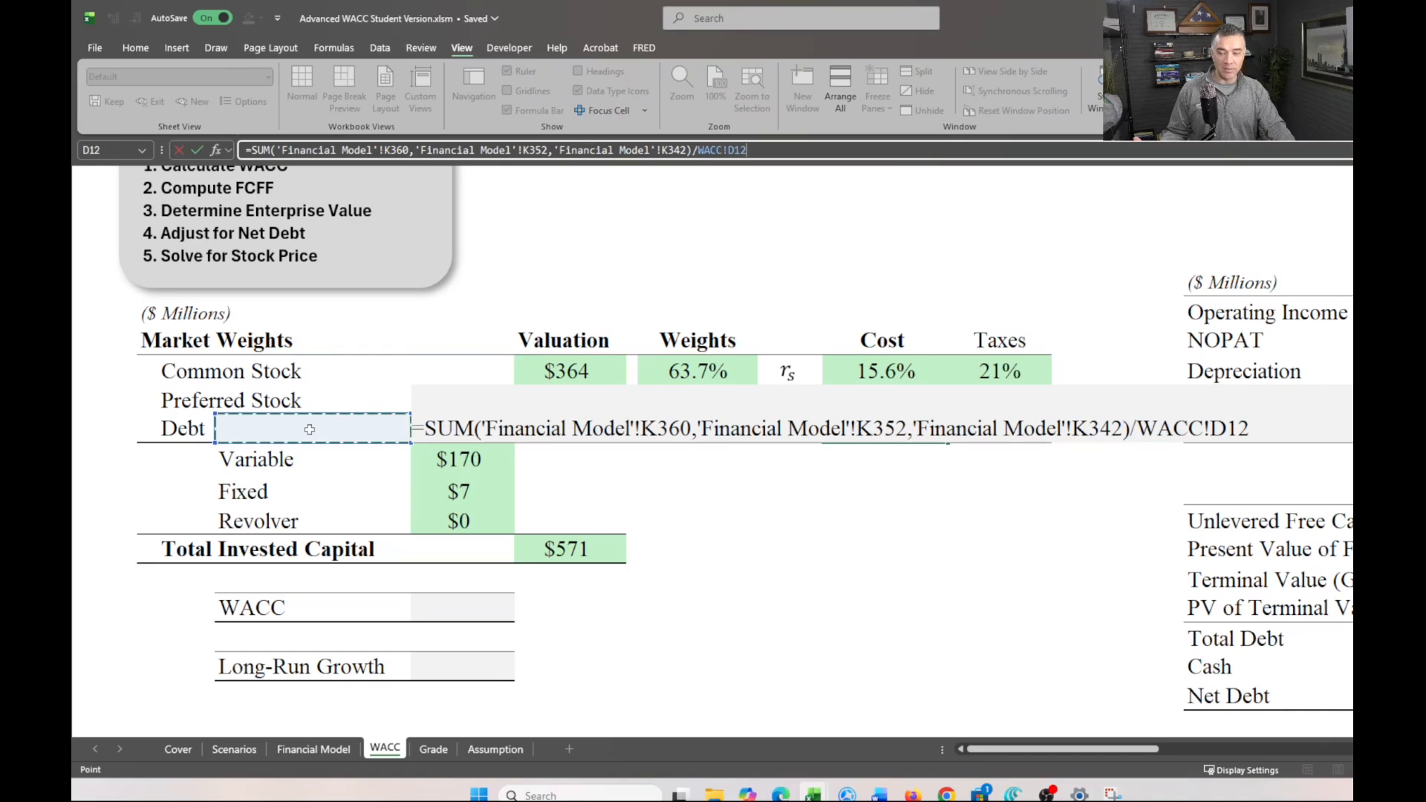
key("Right")
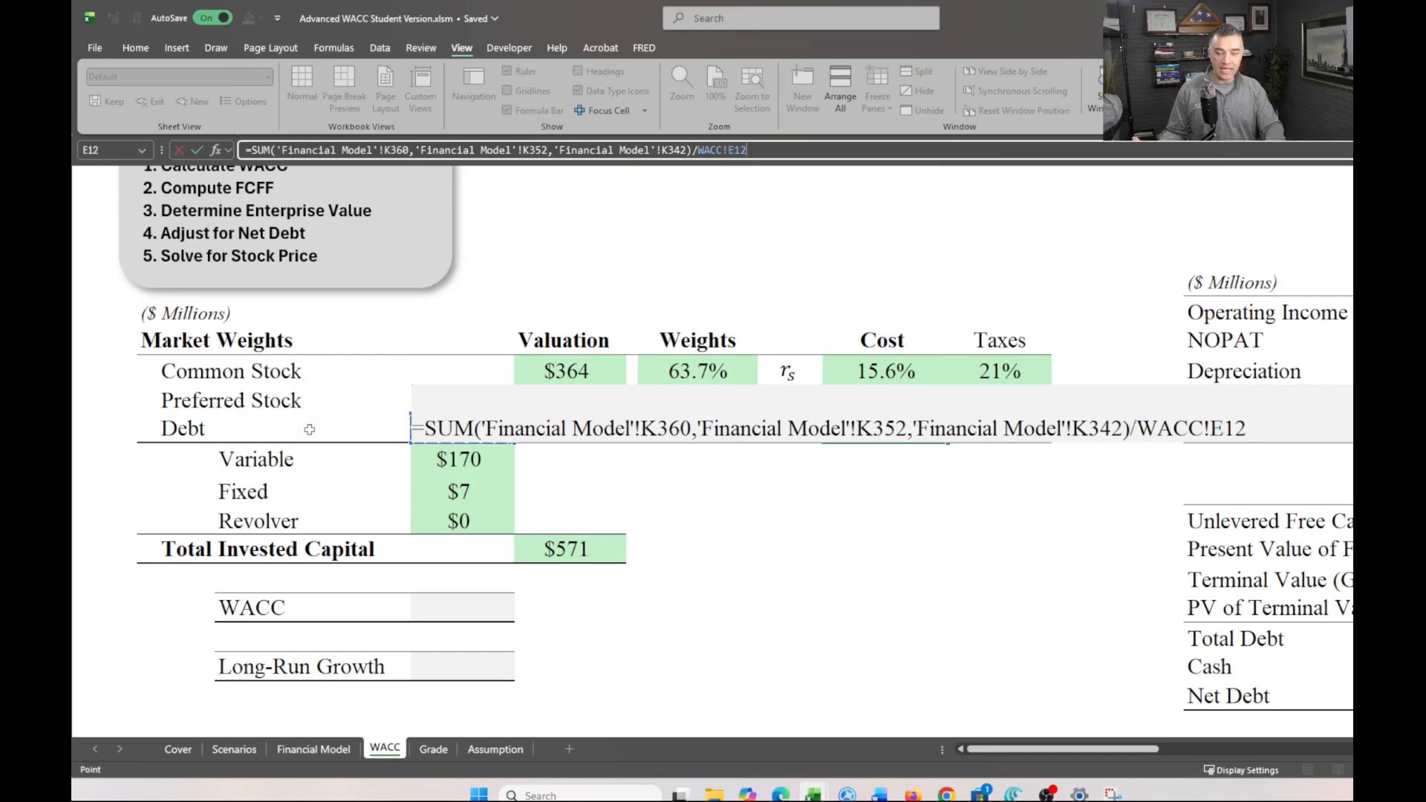
key("Right")
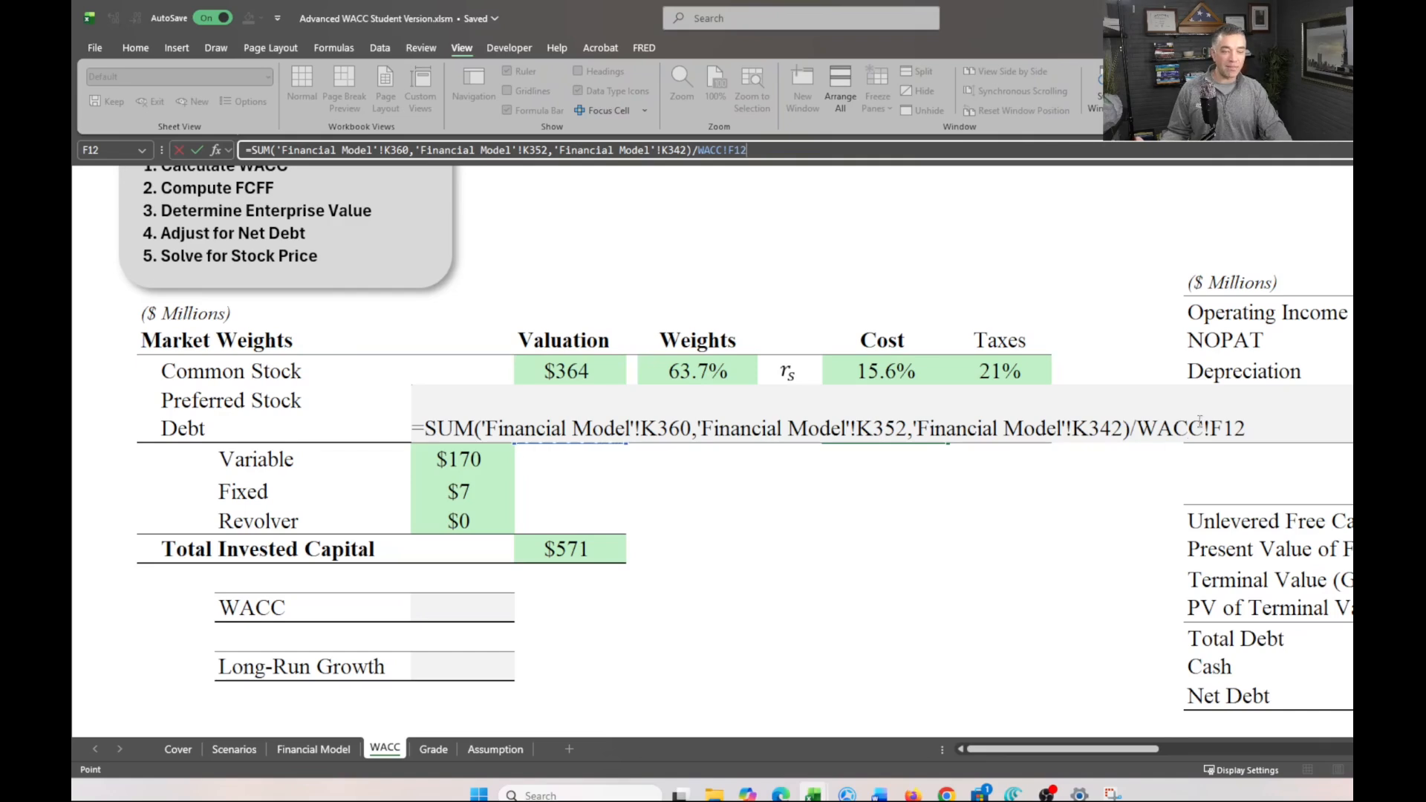
key("Return")
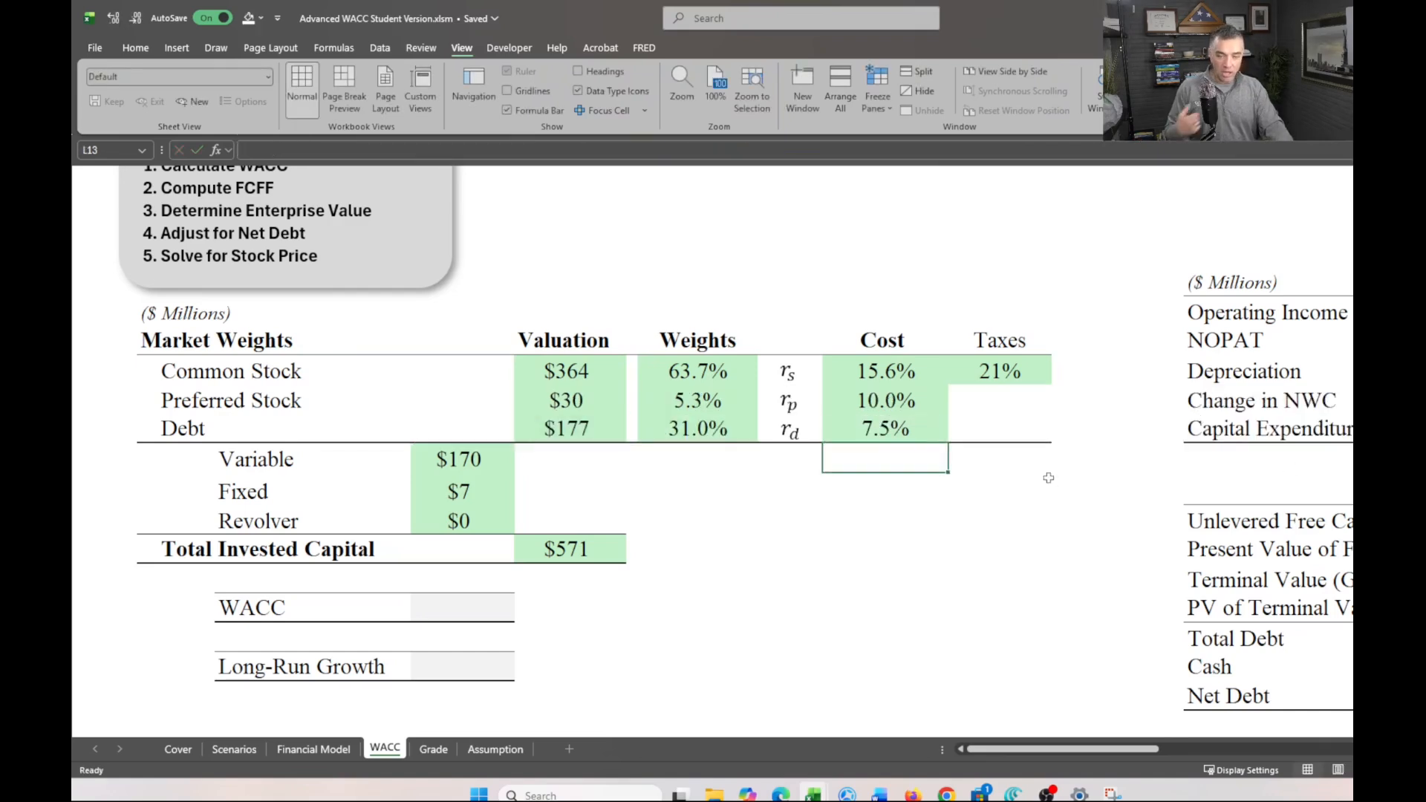
double_click(901, 431)
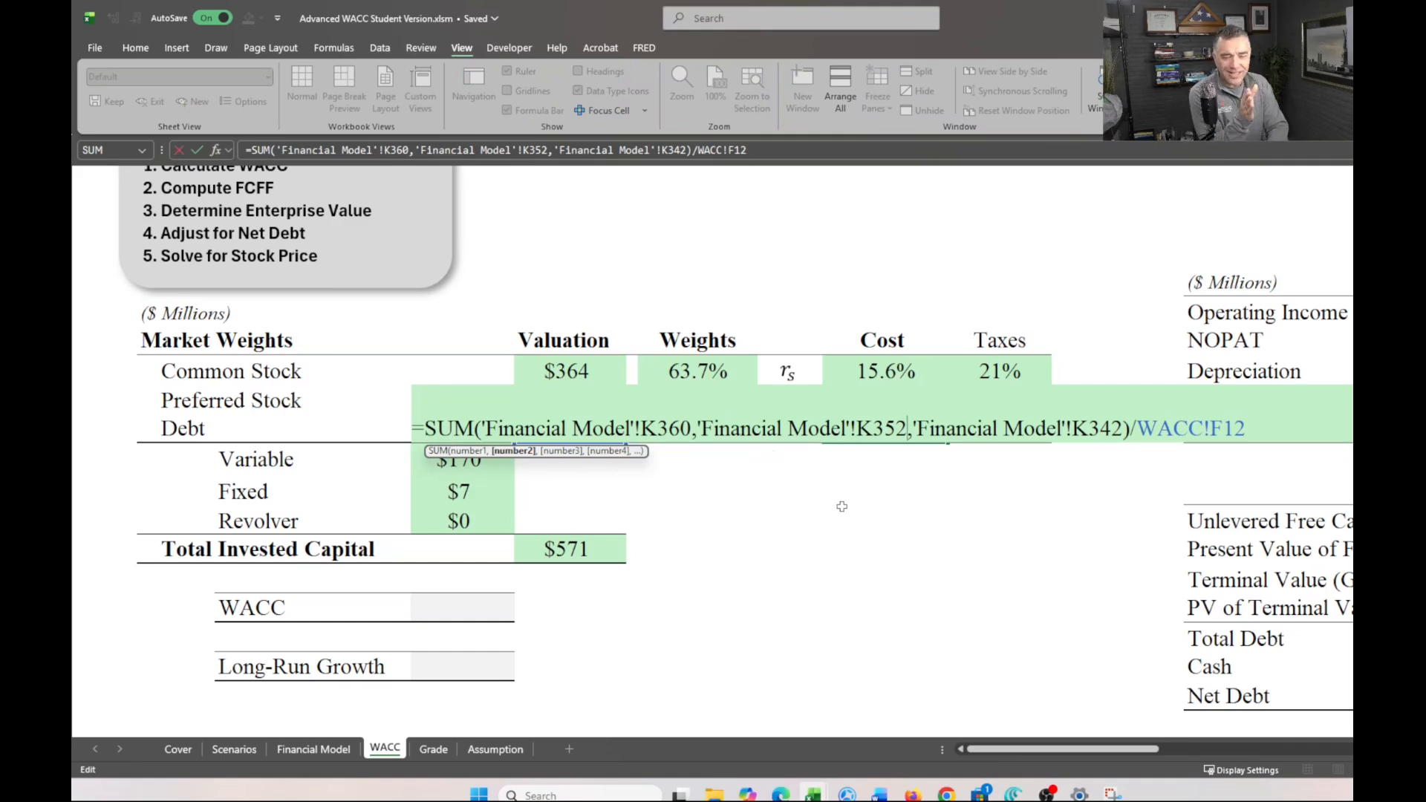
key("Return")
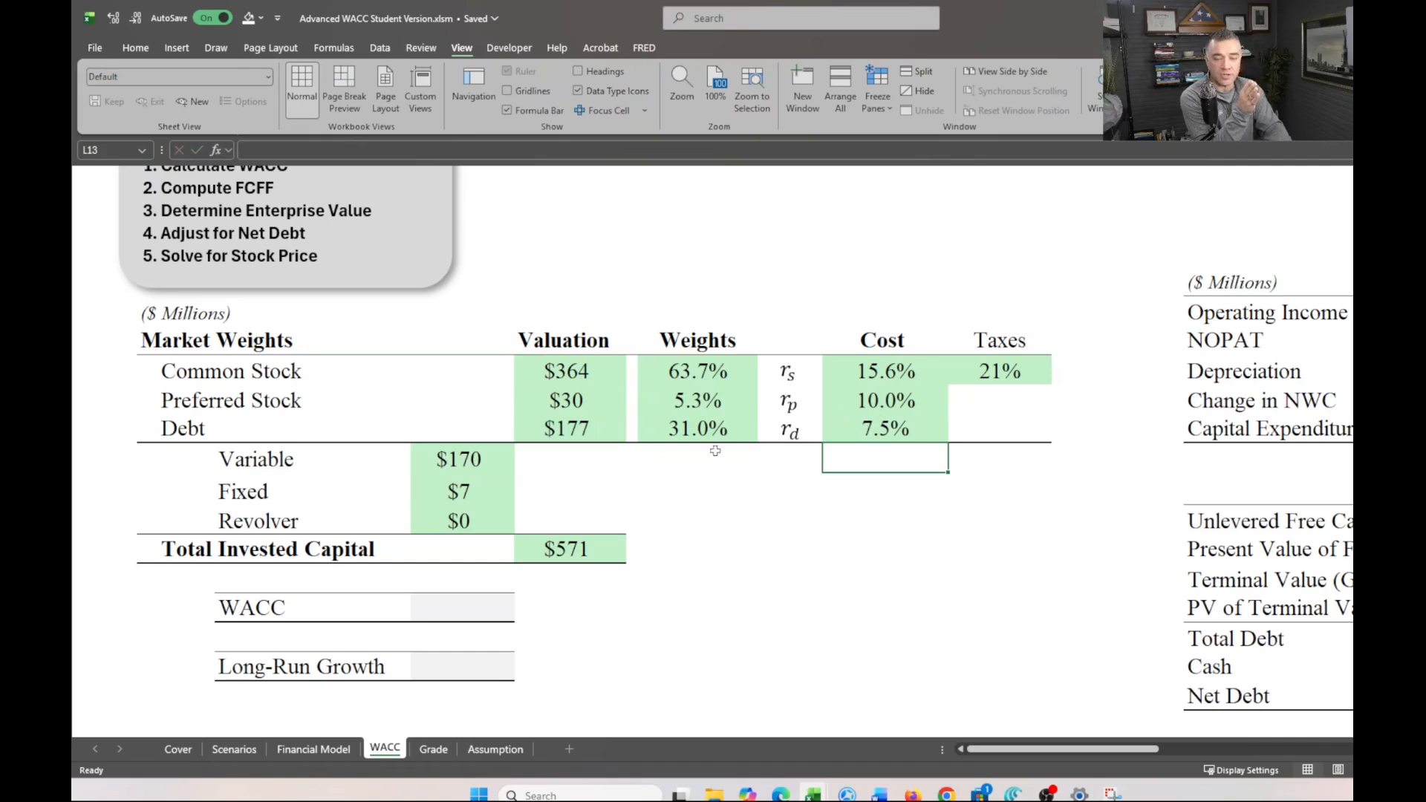
left_click(602, 438)
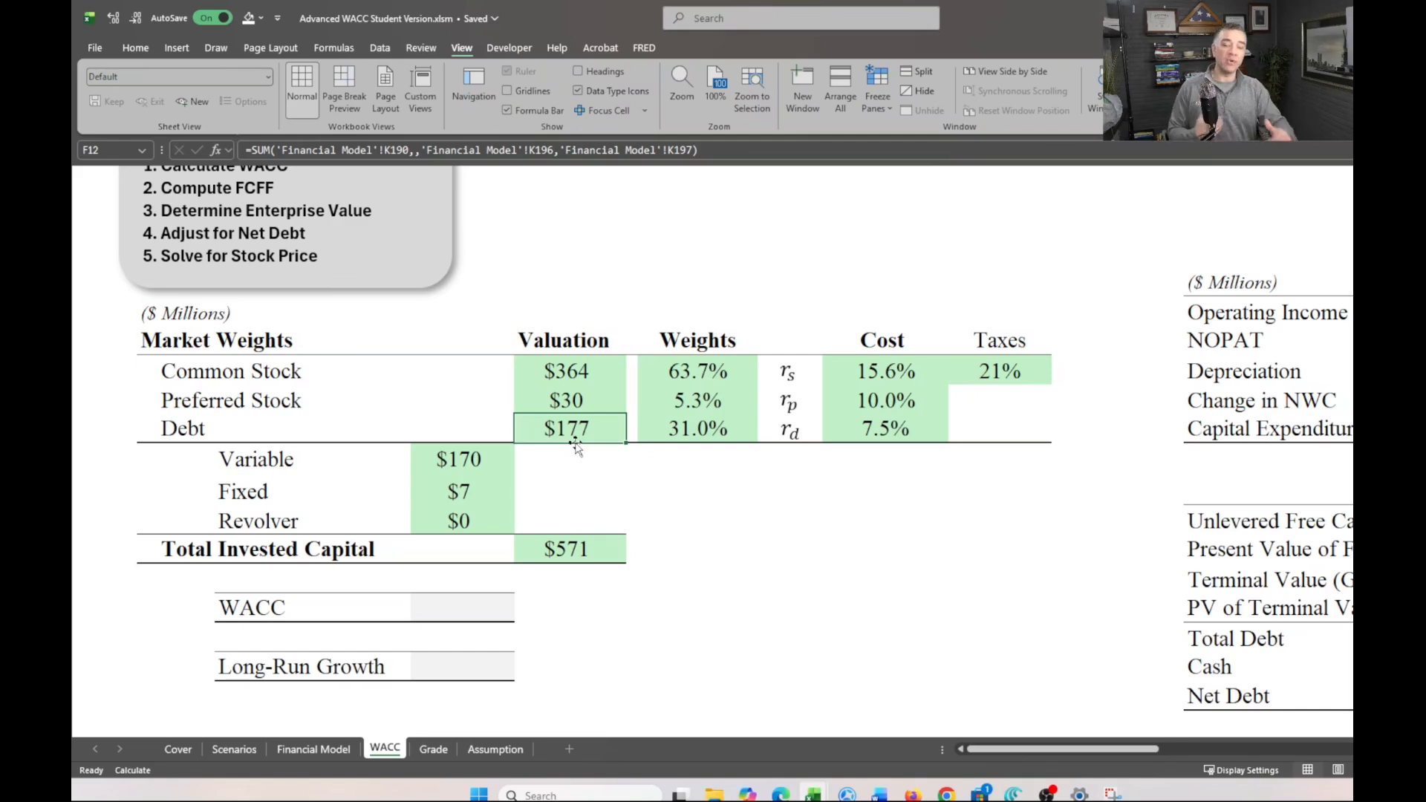
left_click(863, 440)
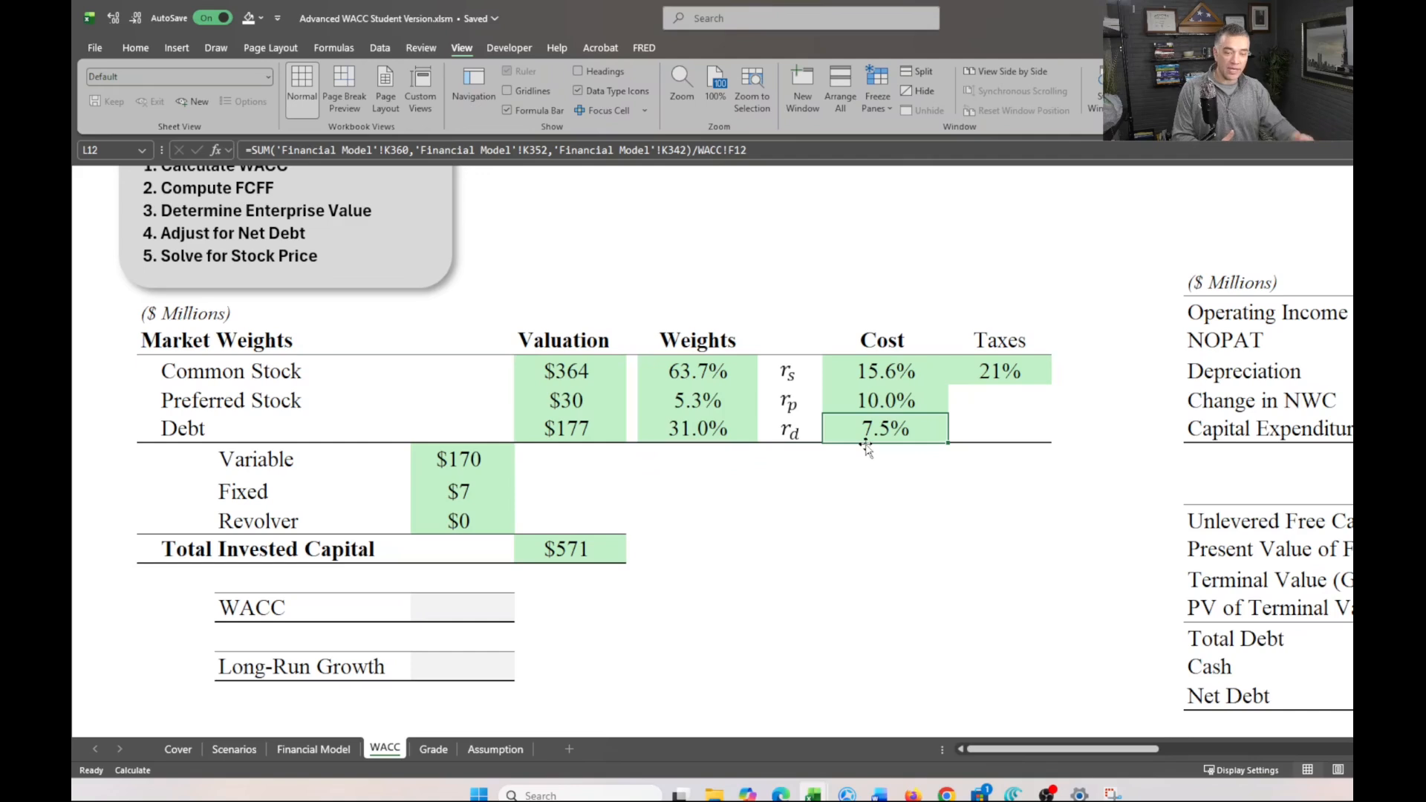
Try to link the Long-Run Growth cell, E20, to a named range with the formula =long
scroll(880, 501, "down", 1)
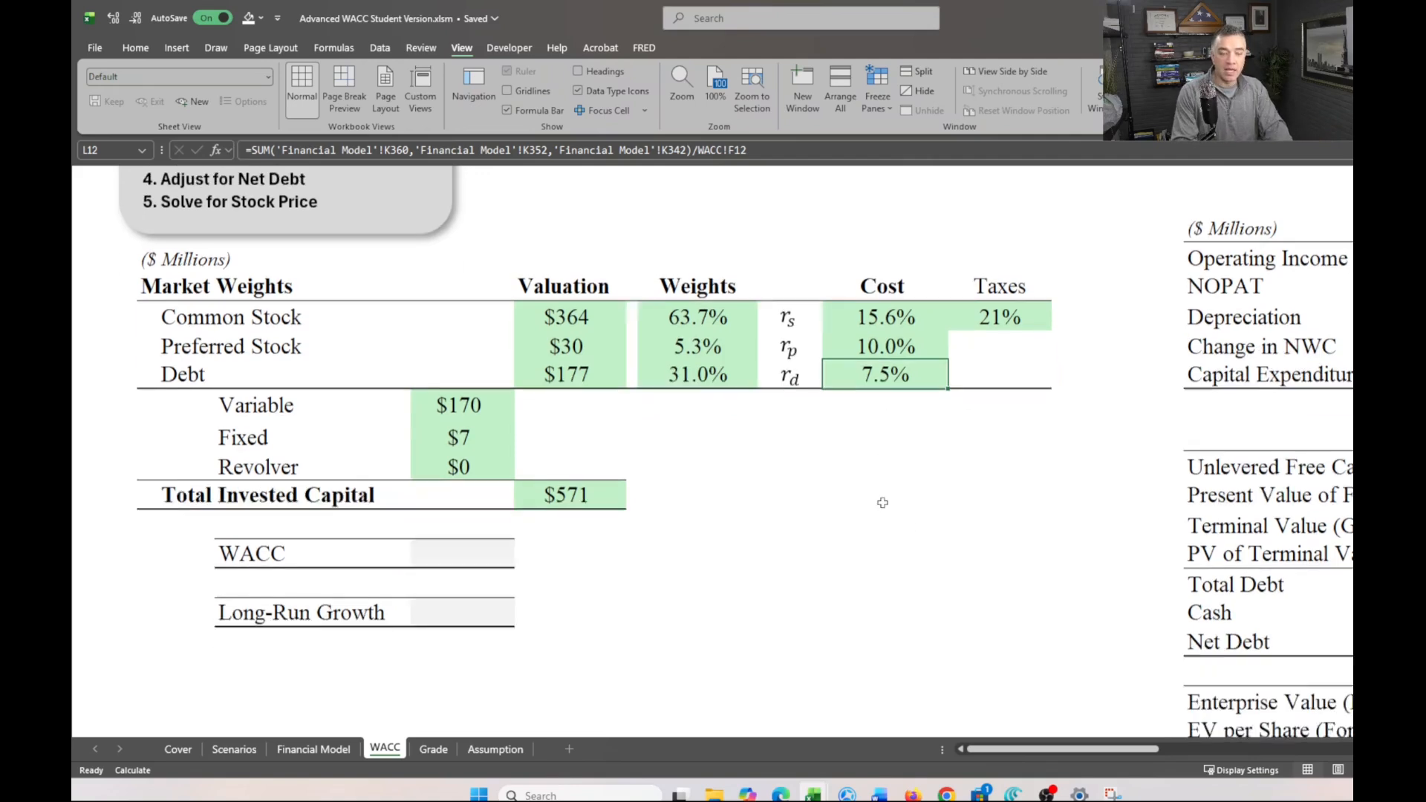
left_click(481, 574)
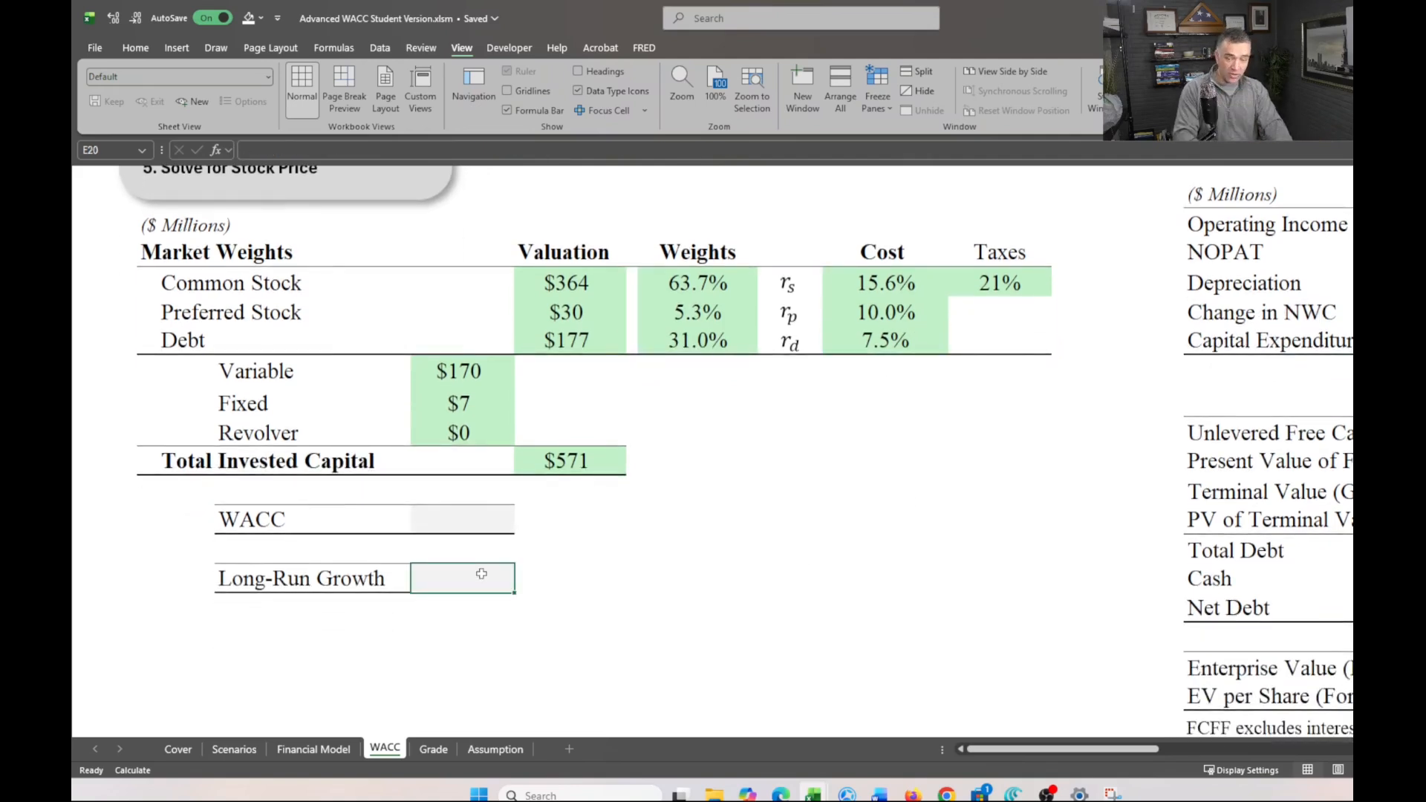
type("=long")
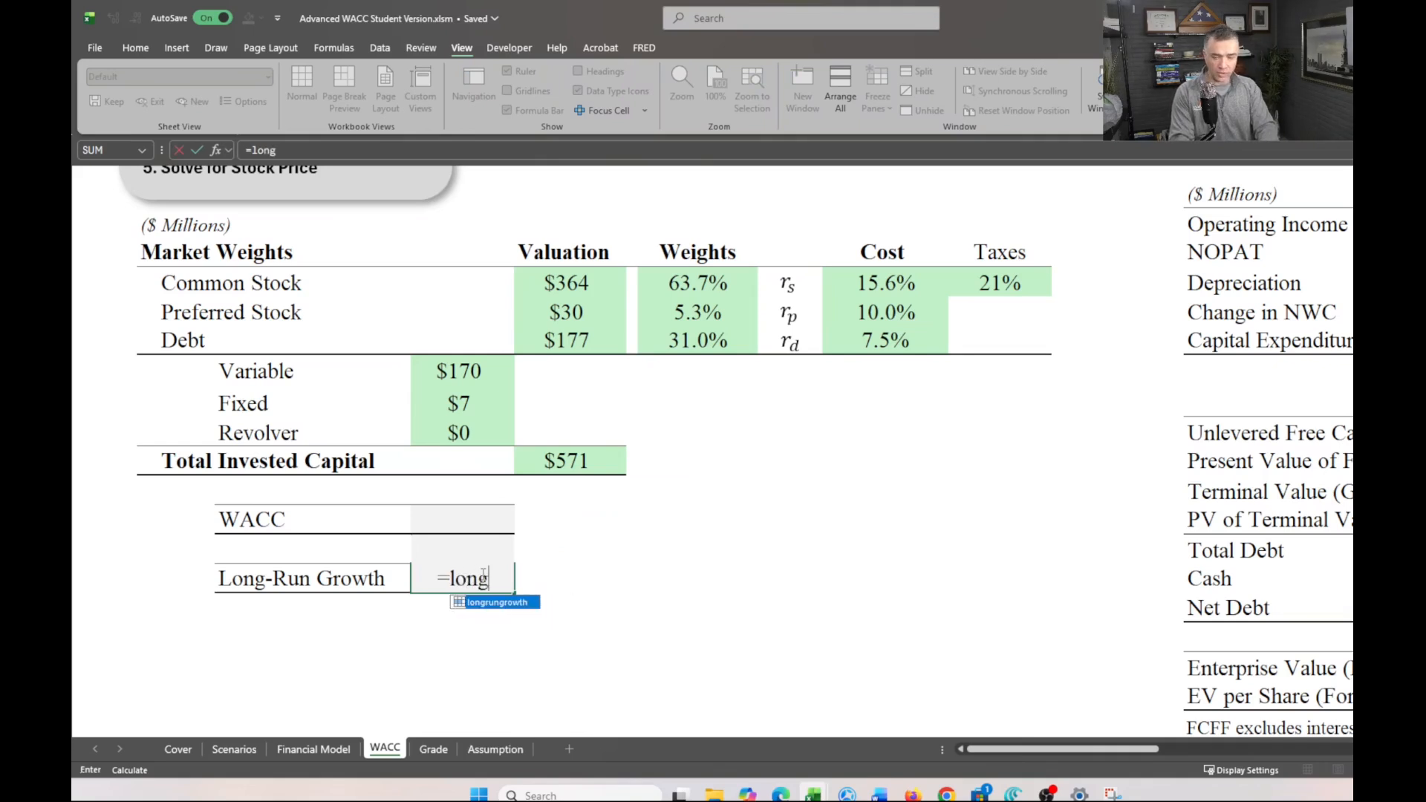
key("Return")
left_click(481, 574)
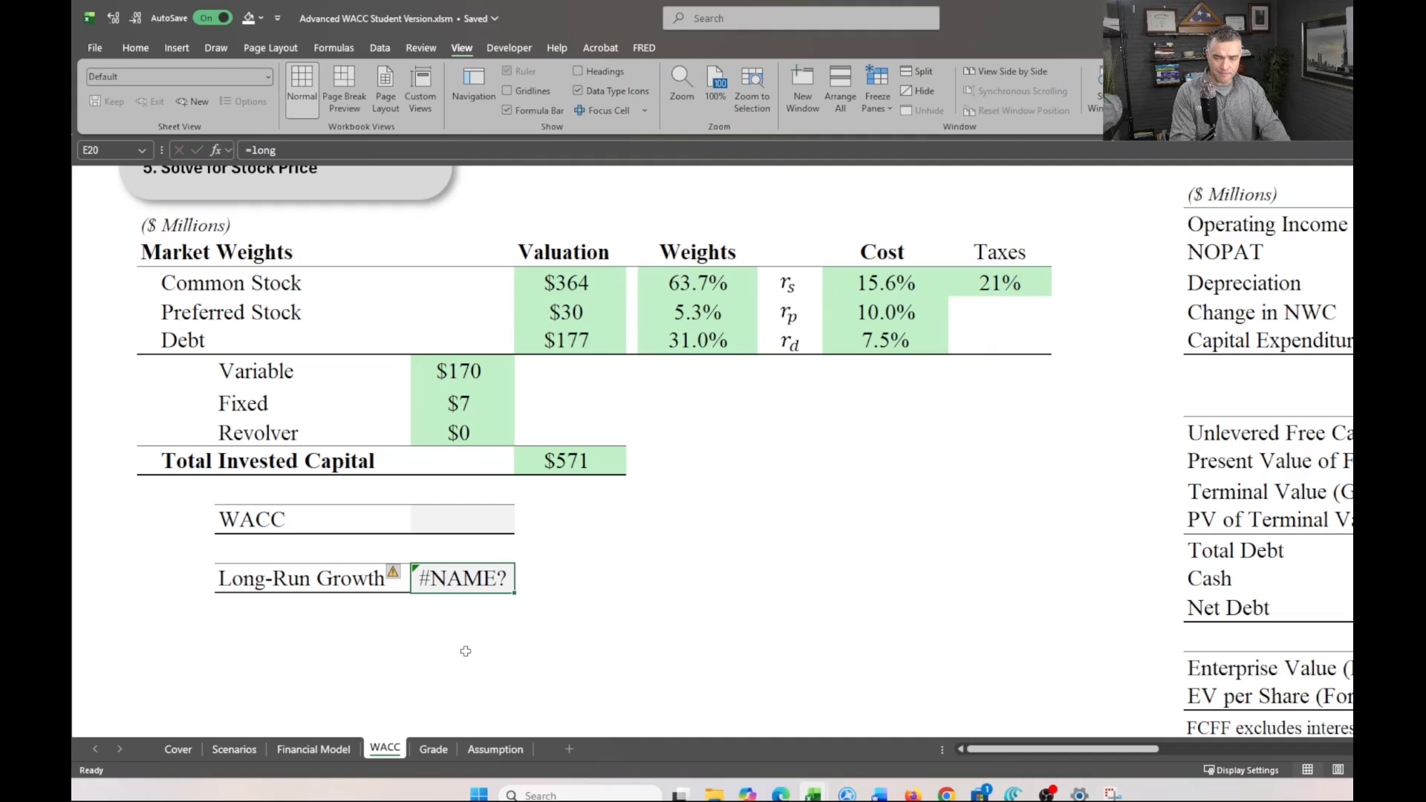
Look through the Assumption and Scenarios sheets for the source of the long-run growth rate
left_click(327, 748)
left_click(483, 750)
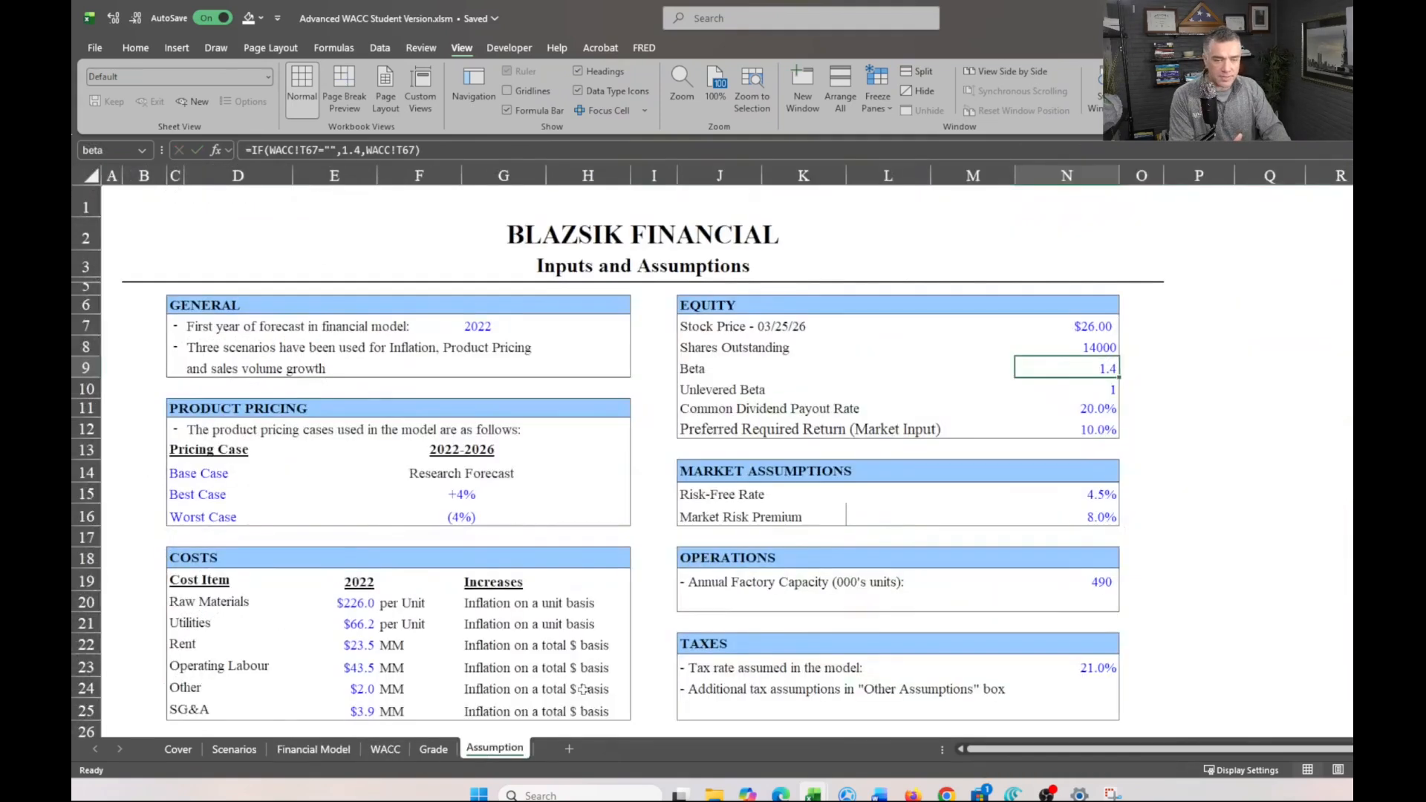
scroll(665, 651, "down", 3)
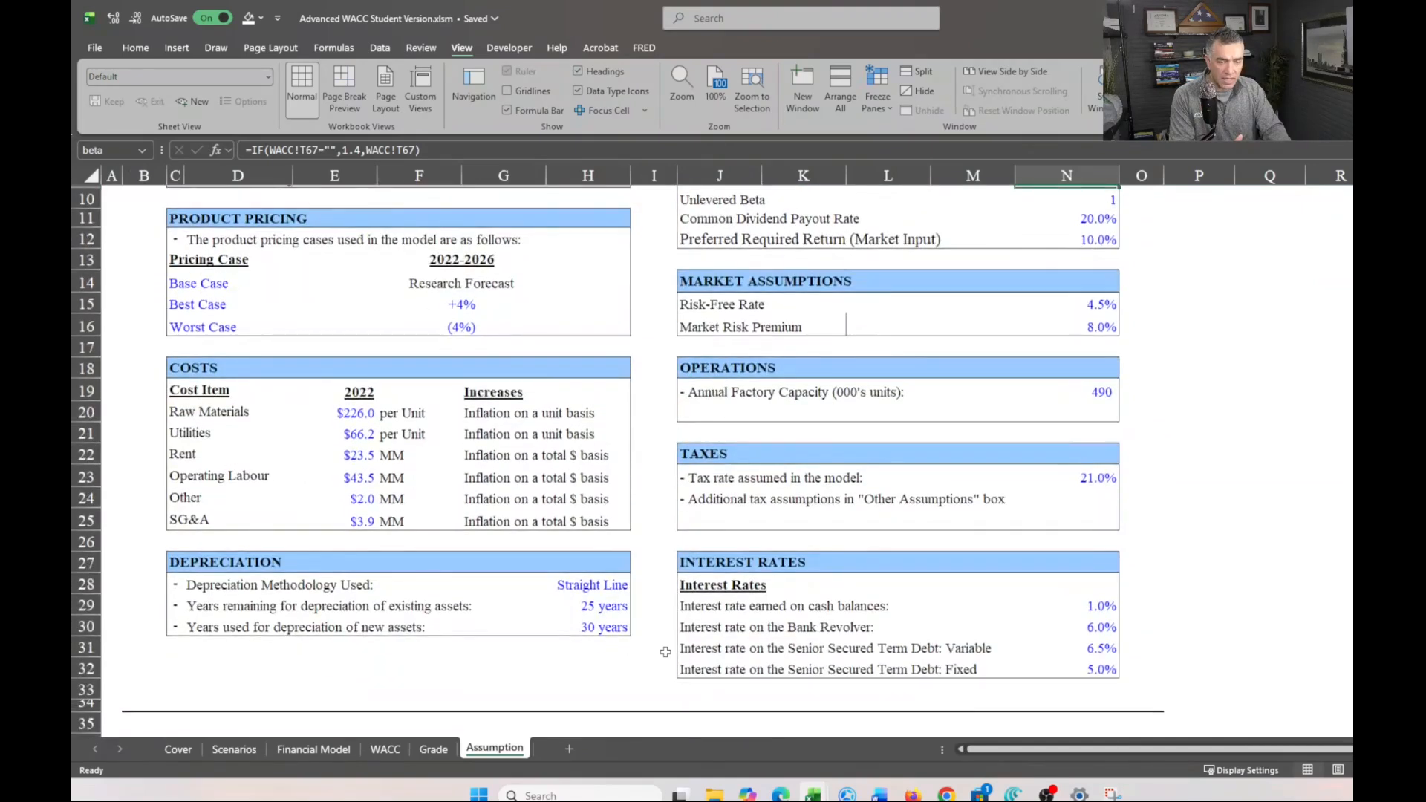
scroll(666, 651, "down", 12)
scroll(665, 651, "up", 5)
scroll(665, 651, "up", 7)
left_click(385, 748)
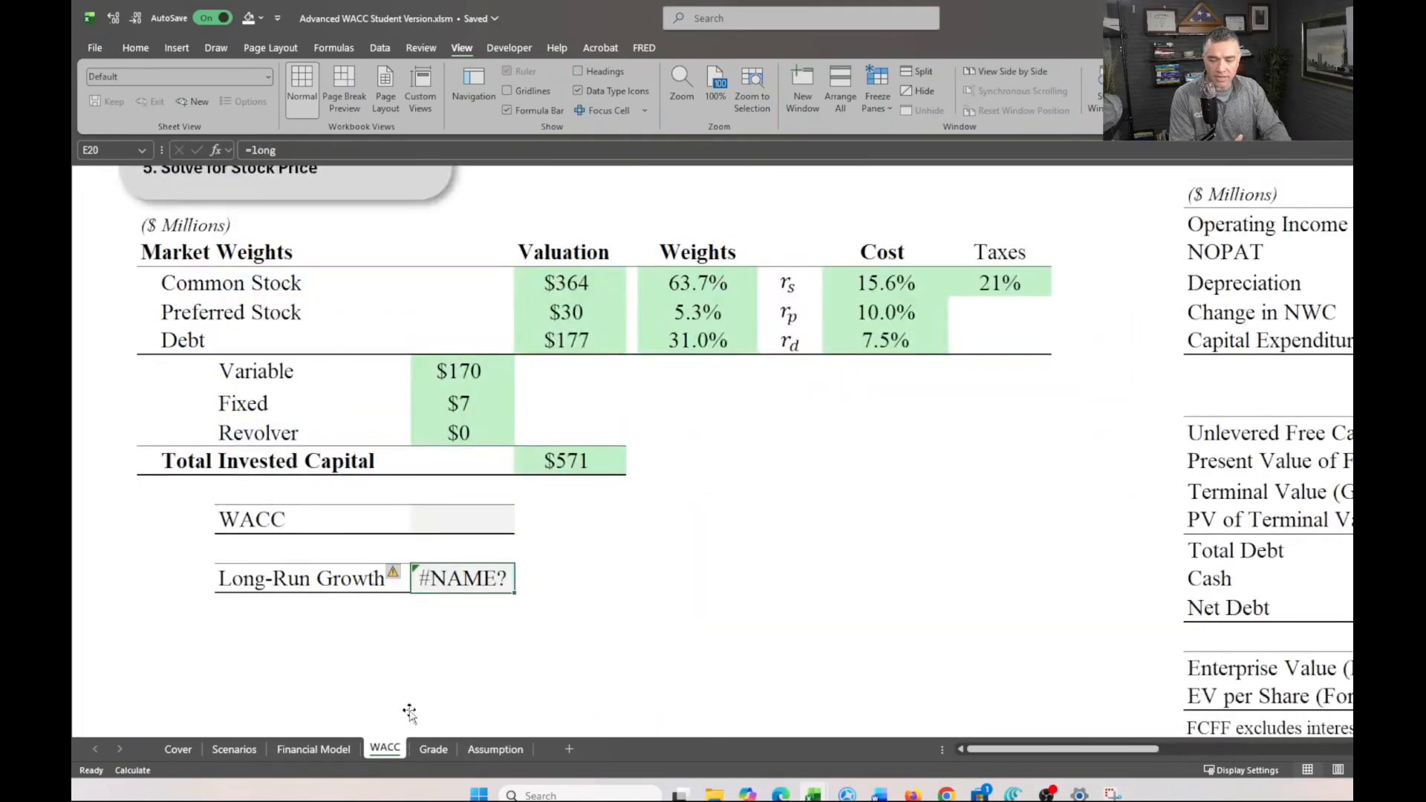
scroll(409, 713, "down", 1)
left_click(257, 748)
scroll(305, 659, "down", 6)
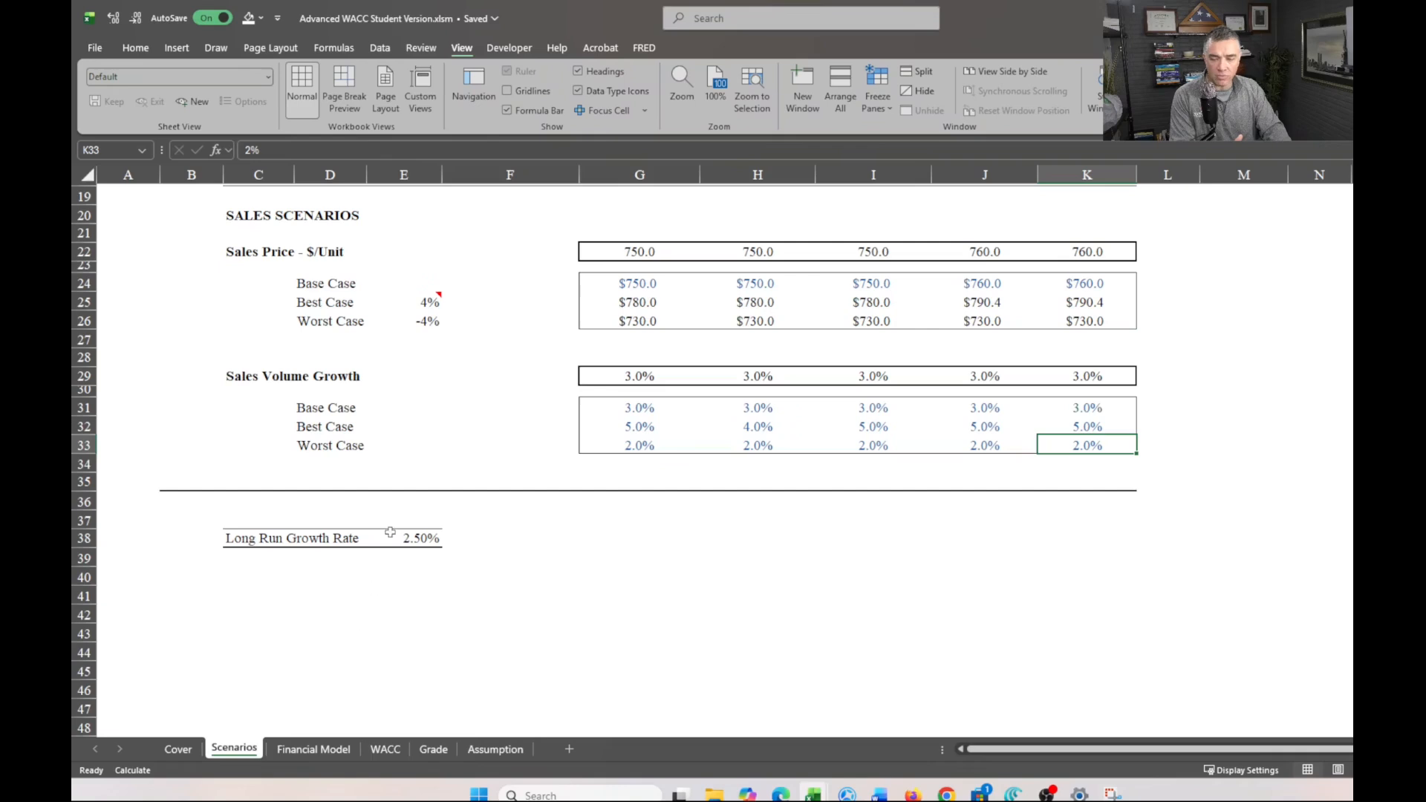
Link the Long-Run Growth cell, E20, on the WACC sheet to the Long Run Growth Rate in E38 of the Scenarios sheet
left_click(395, 750)
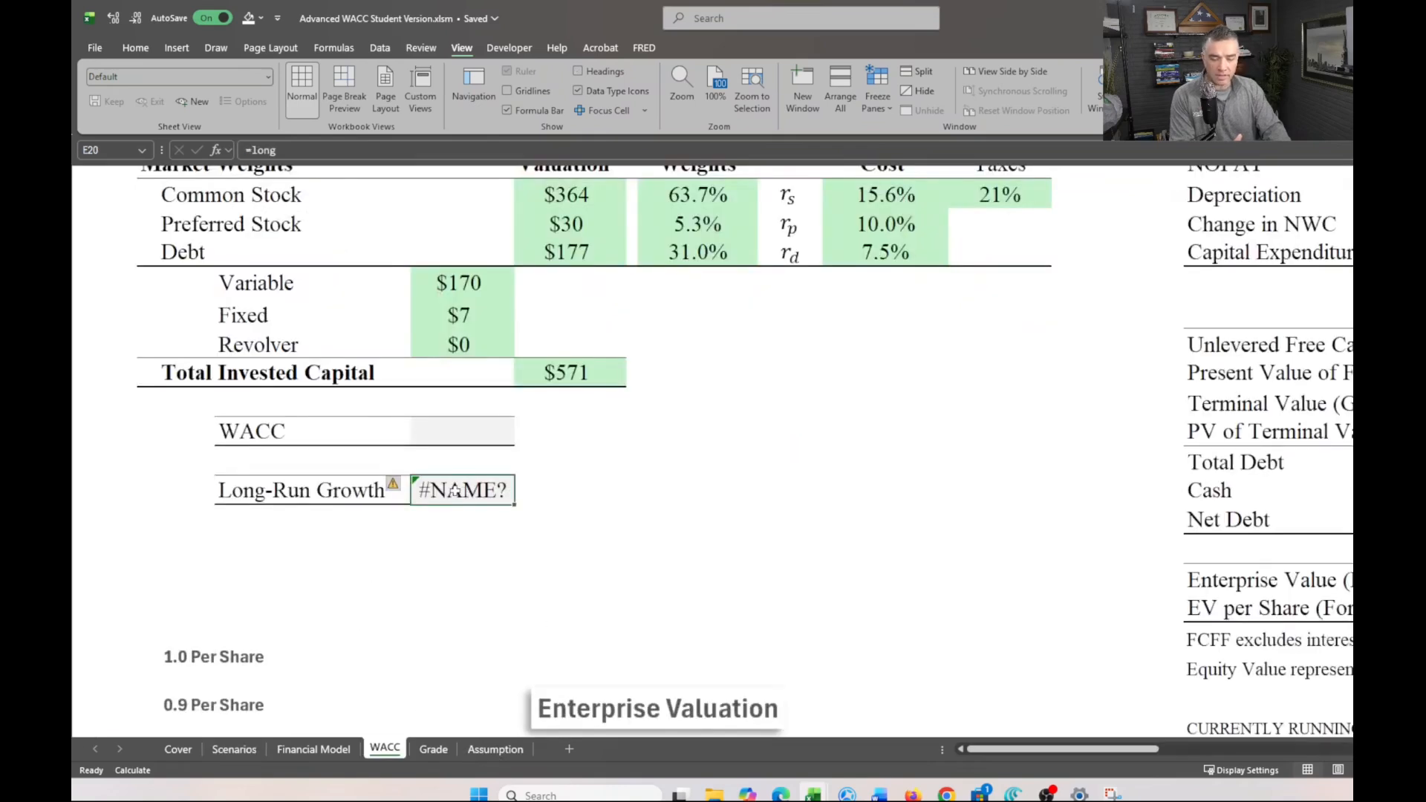
type("=")
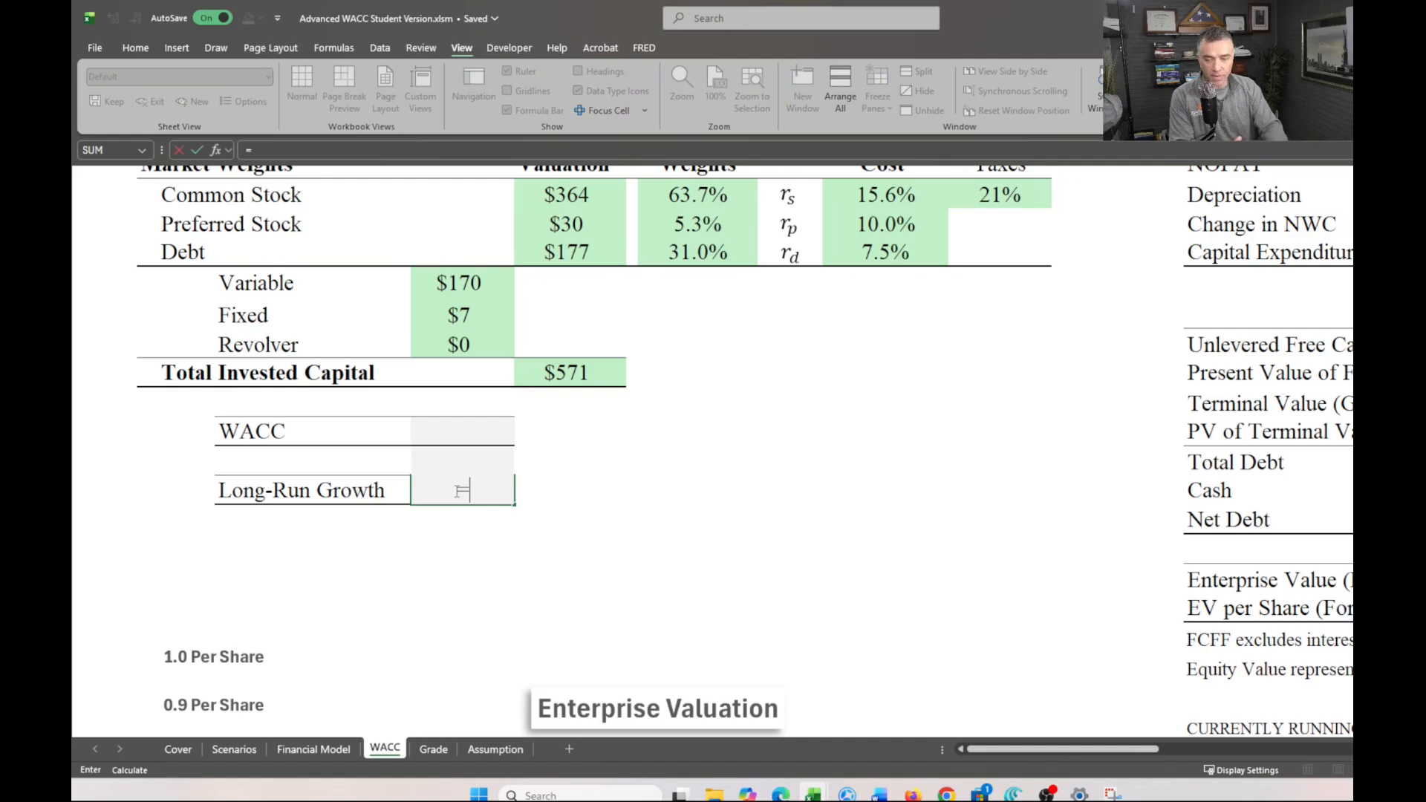
left_click(312, 749)
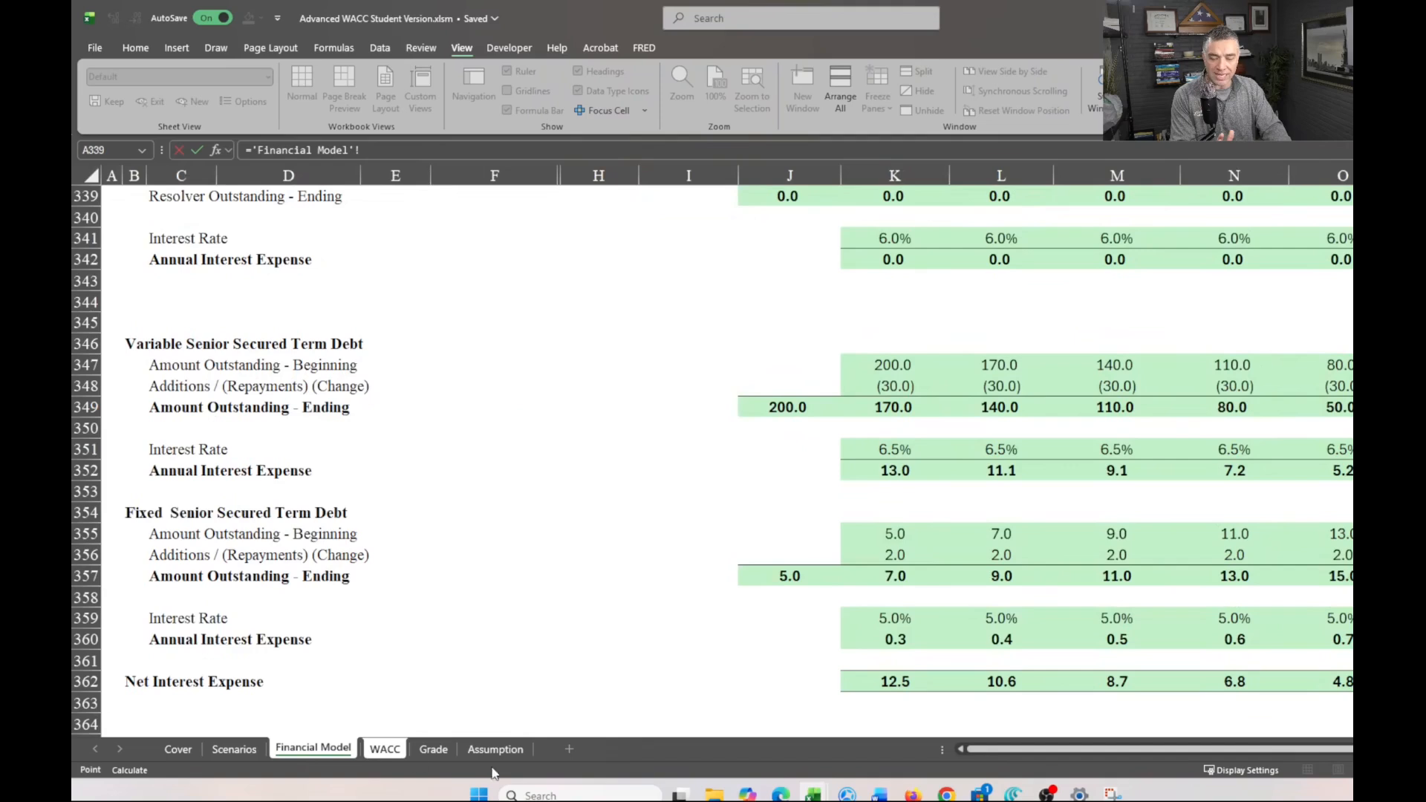
left_click(228, 750)
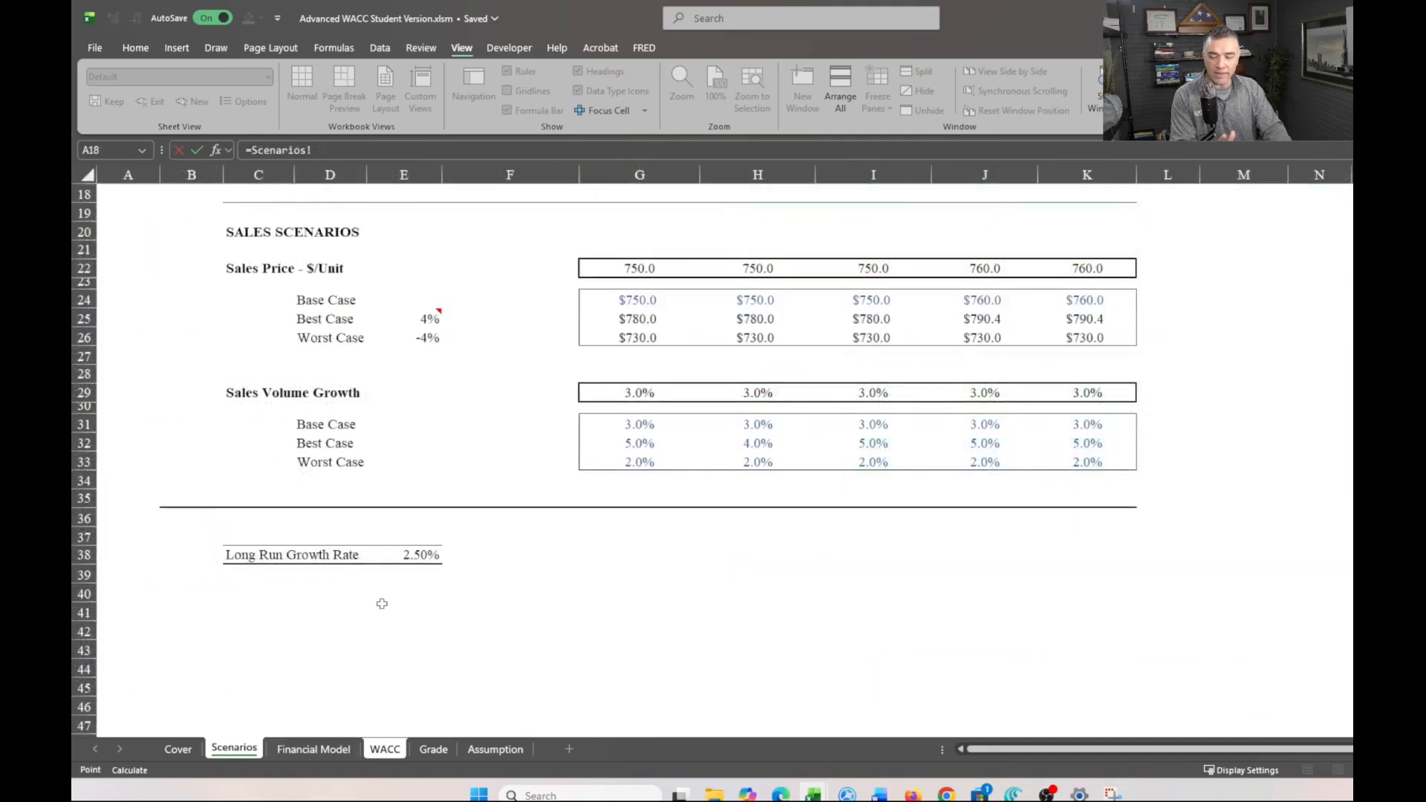
left_click(414, 562)
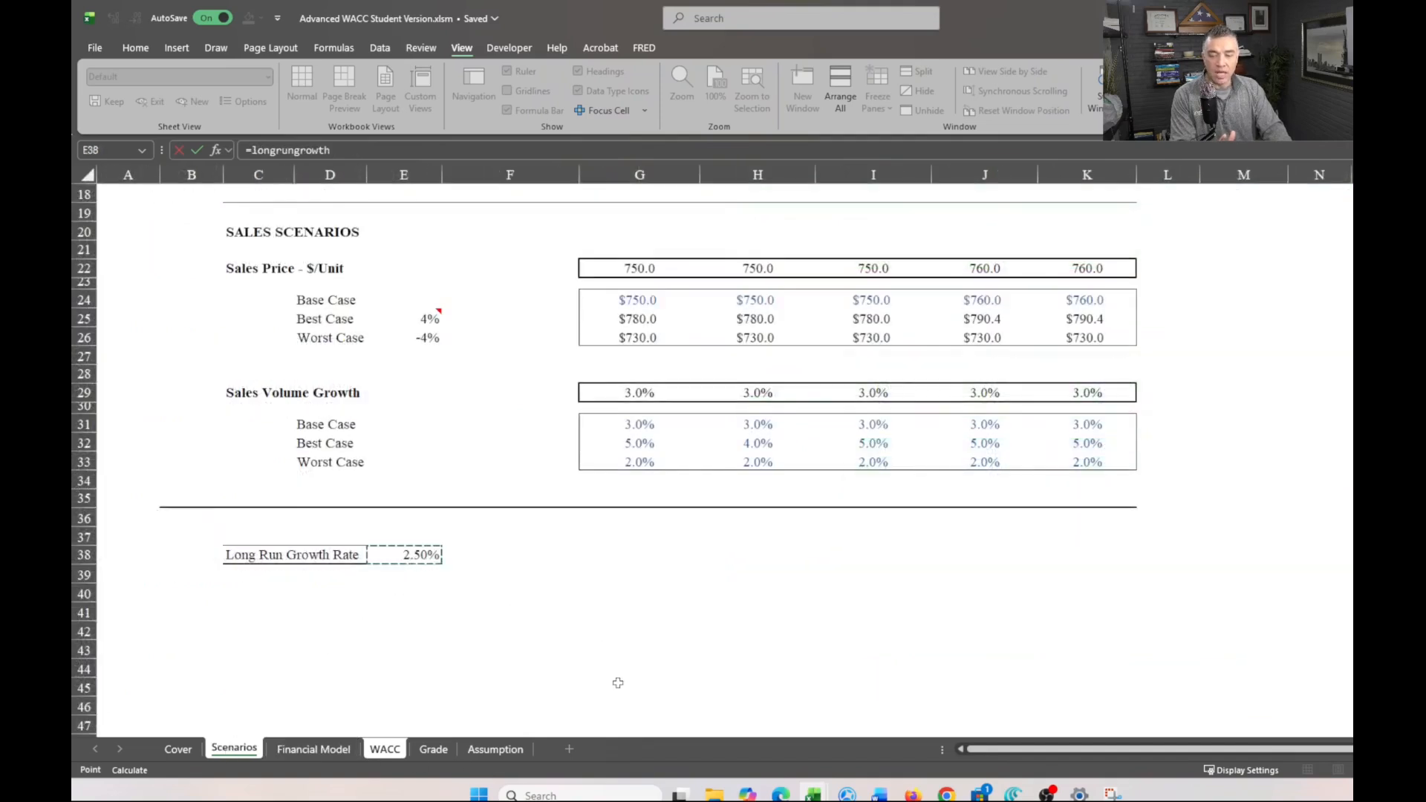
scroll(617, 682, "up", 1)
scroll(618, 683, "up", 5)
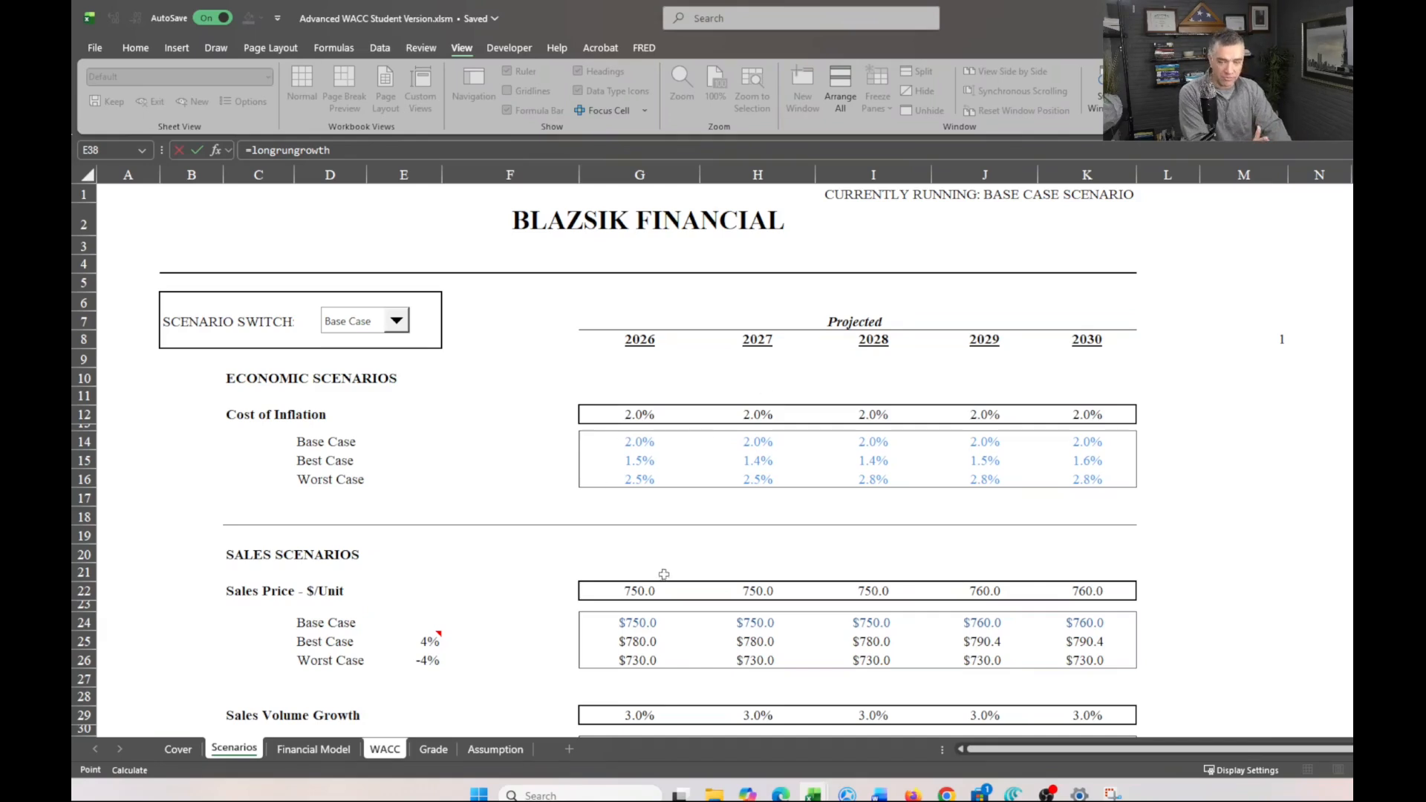
scroll(663, 573, "down", 3)
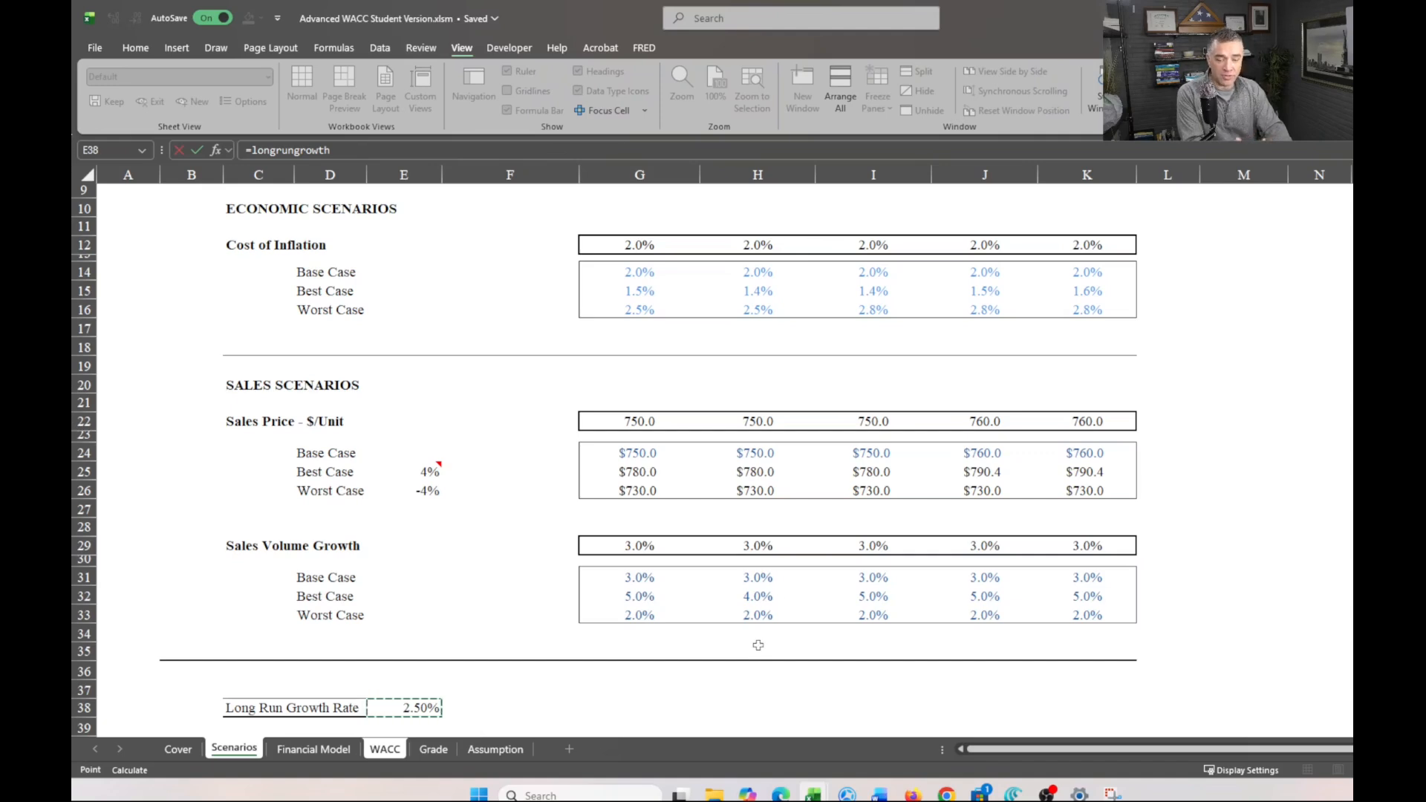
scroll(636, 569, "down", 1)
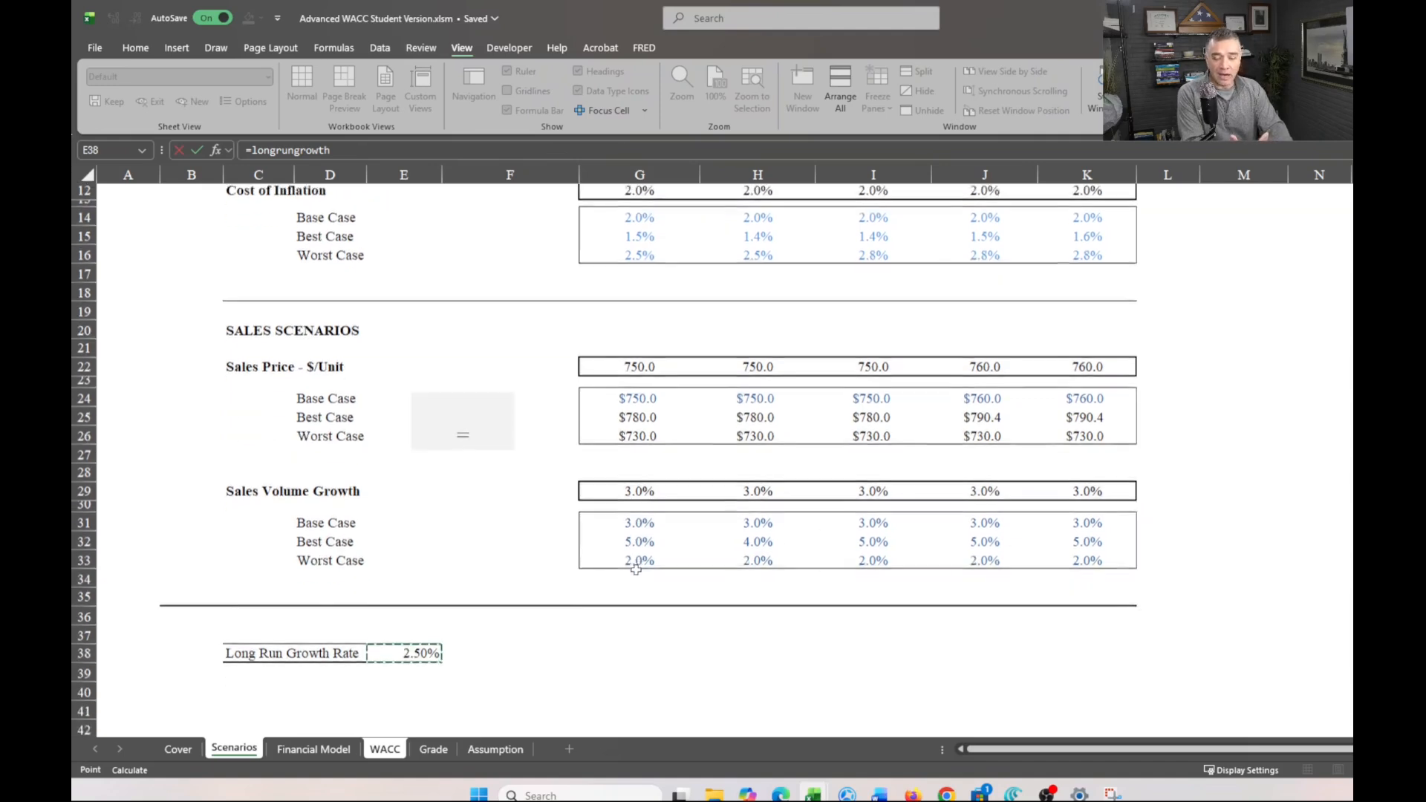
scroll(635, 569, "down", 1)
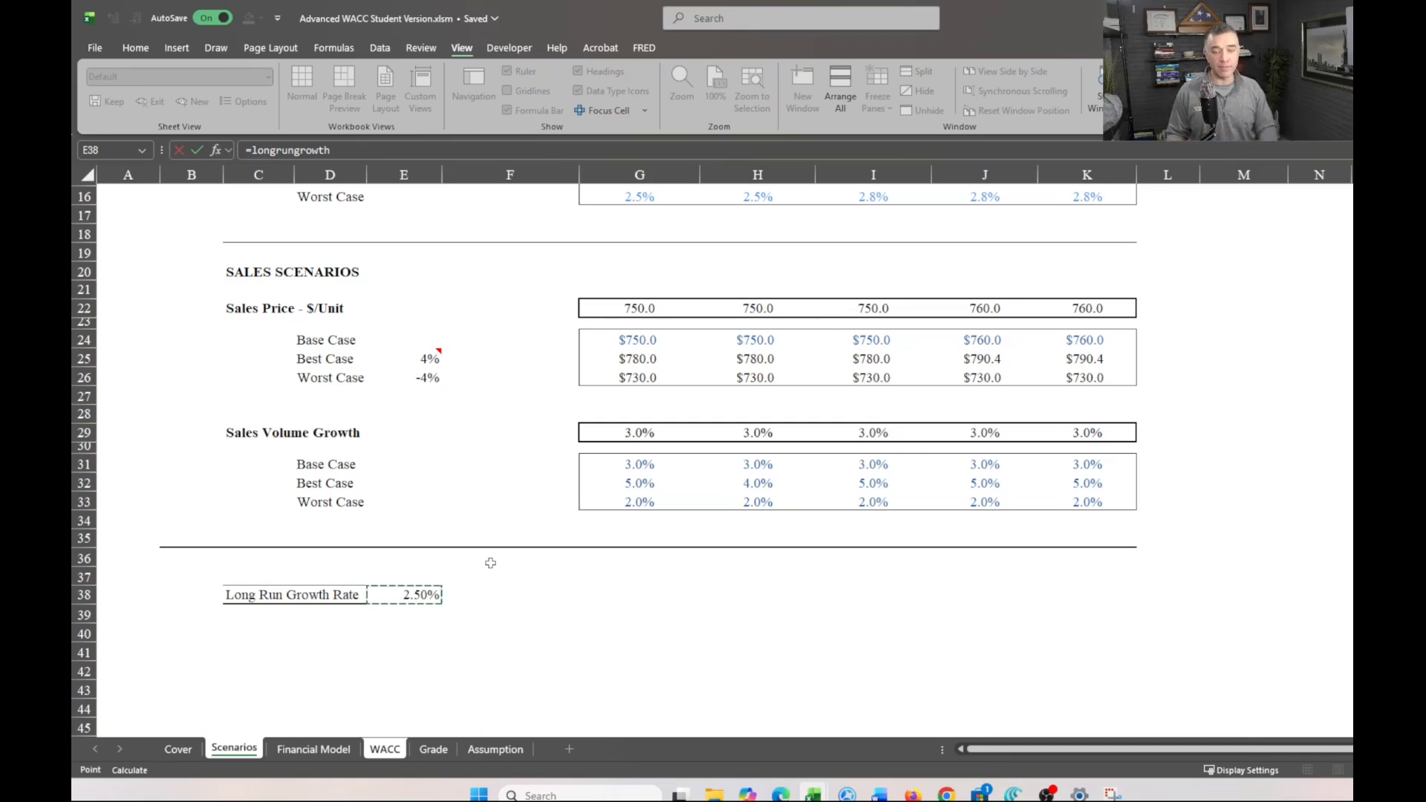
key("Return")
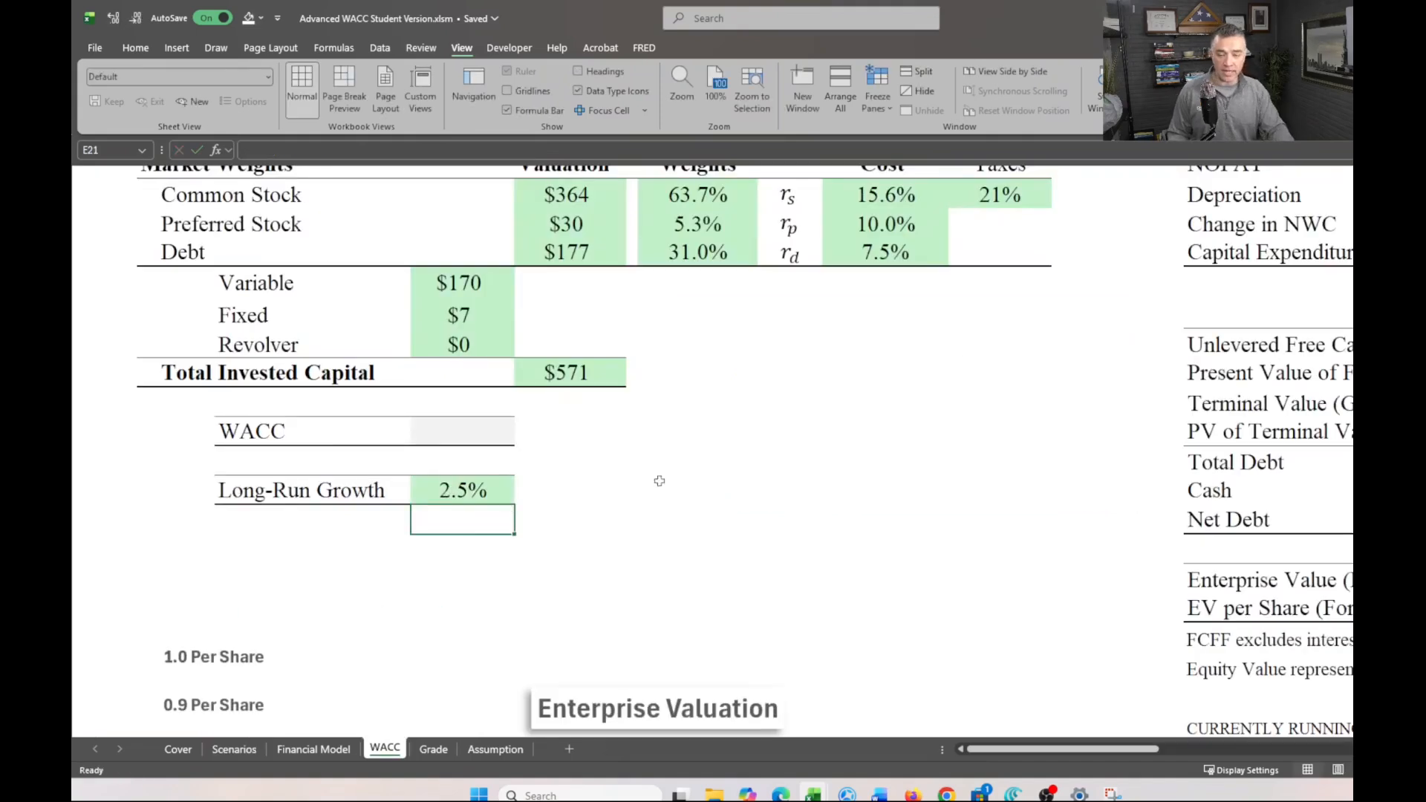
Review the market weights table and the Debt cost formula in L12, leaving the formula as it is
scroll(810, 653, "up", 2)
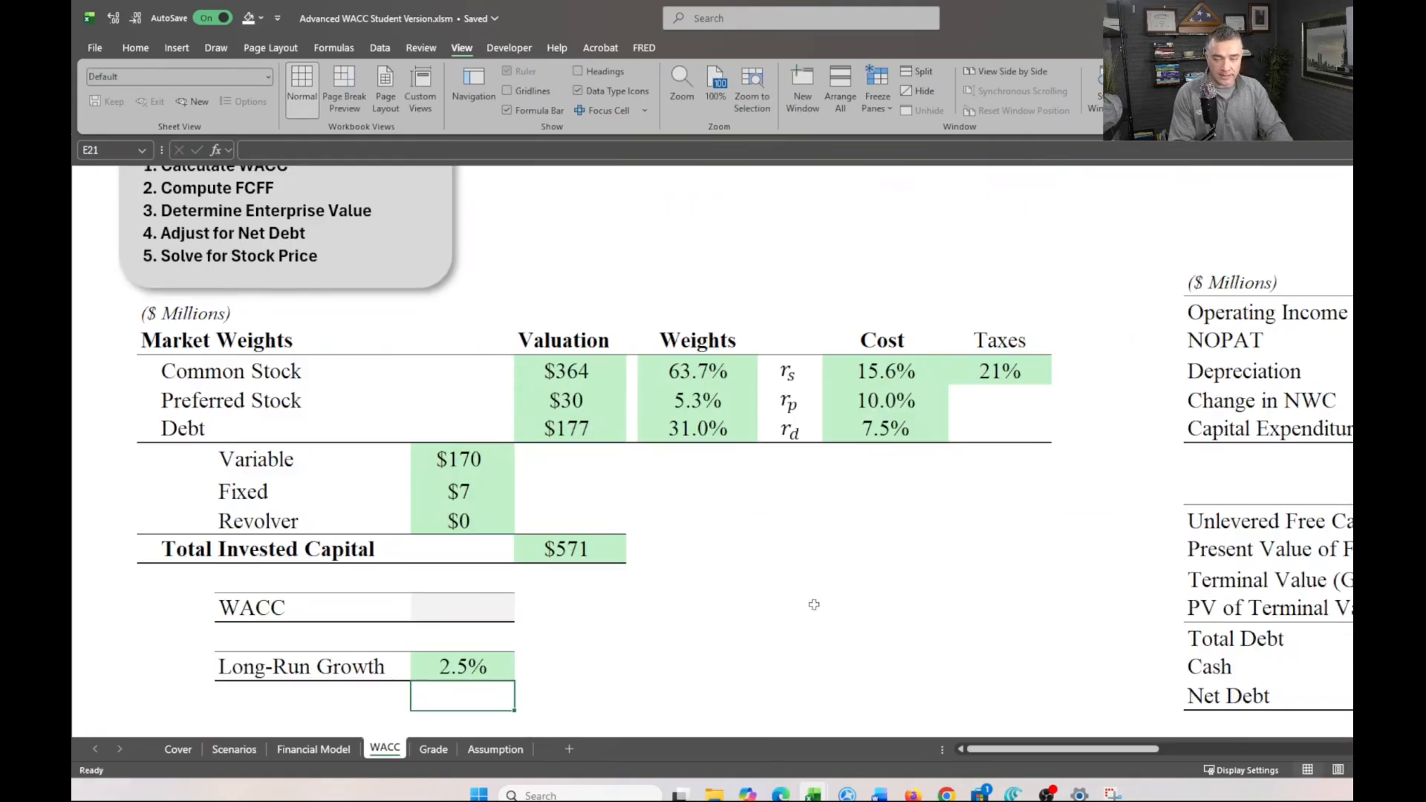
scroll(867, 441, "down", 1)
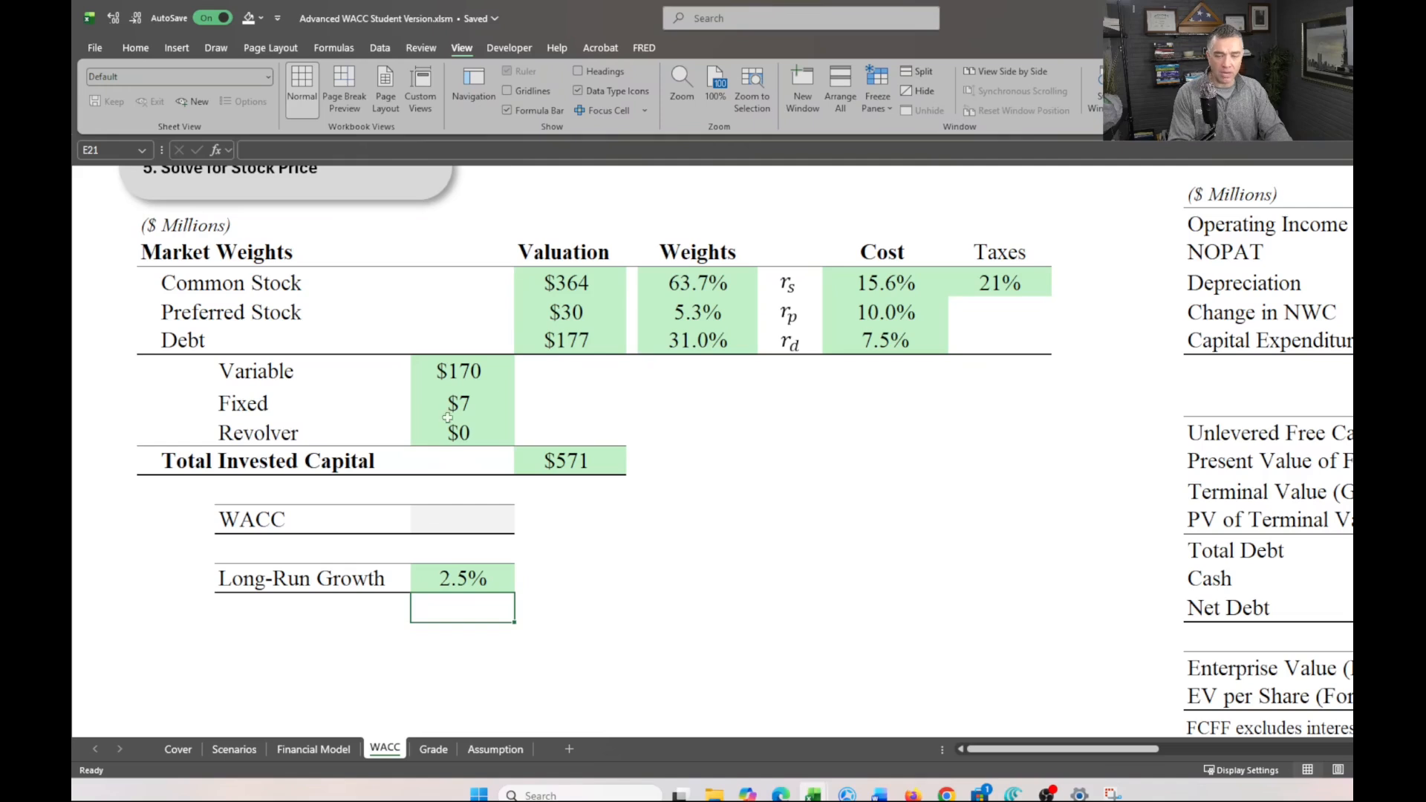
left_click(451, 513)
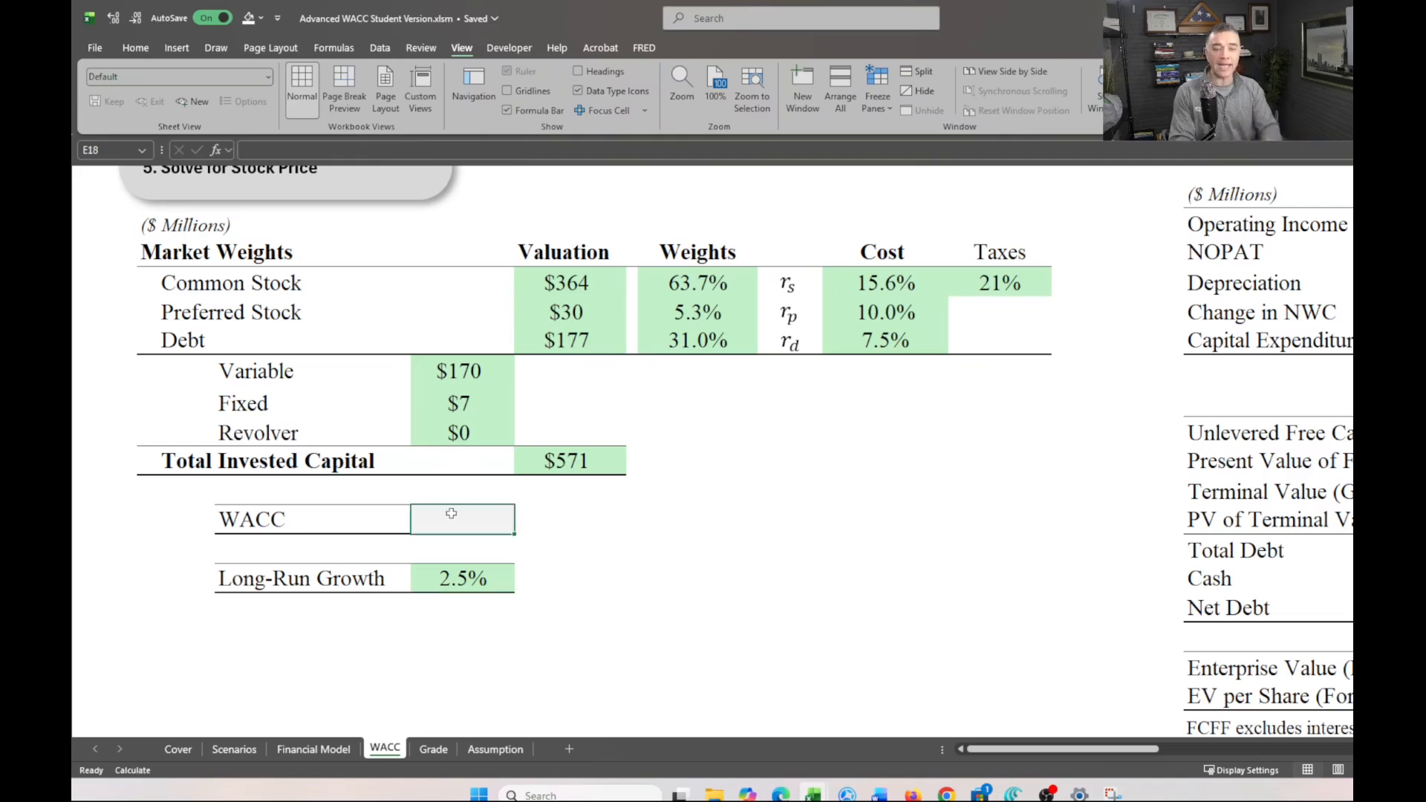
left_click(875, 339)
double_click(876, 340)
left_click_drag(874, 341, 711, 362)
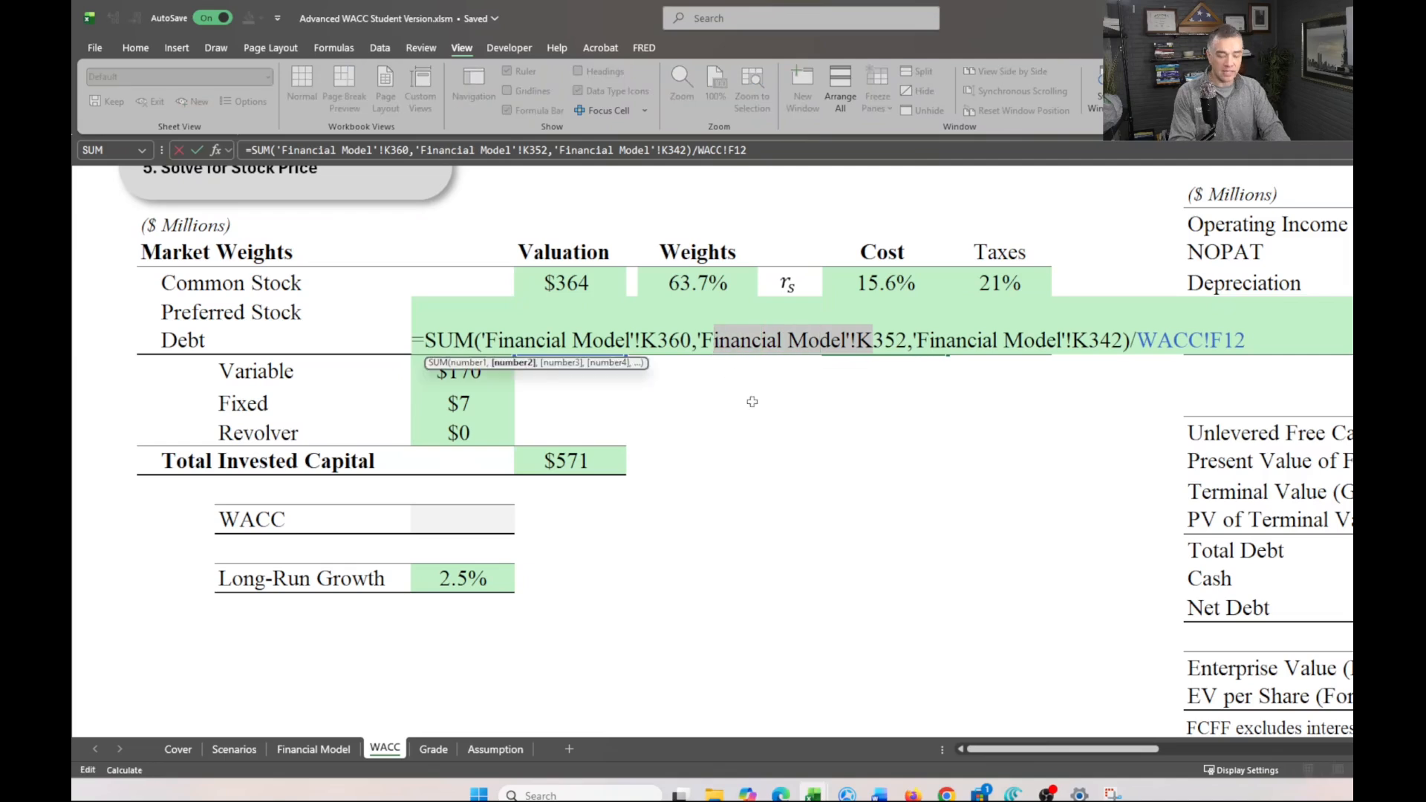
key("Return")
left_click(787, 350)
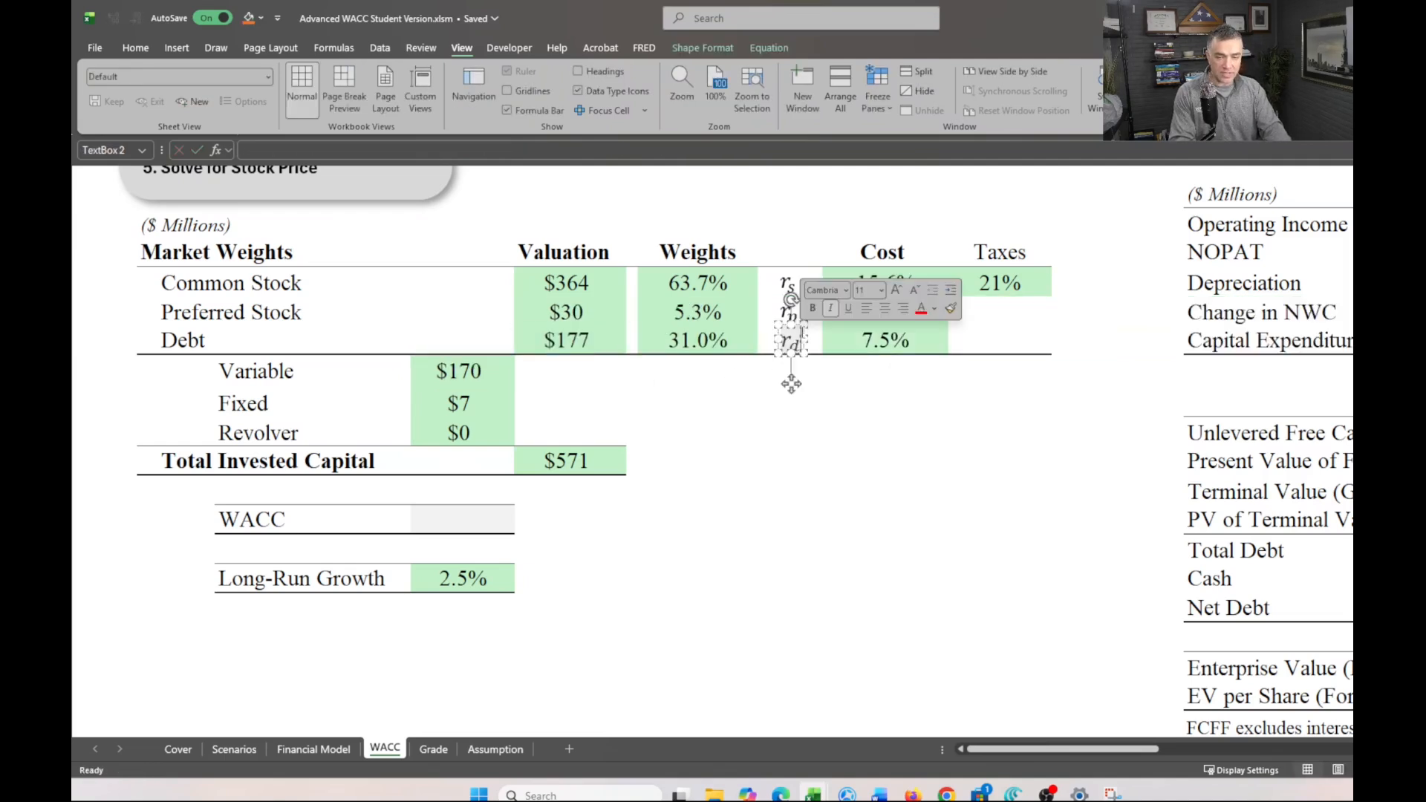
left_click(816, 456)
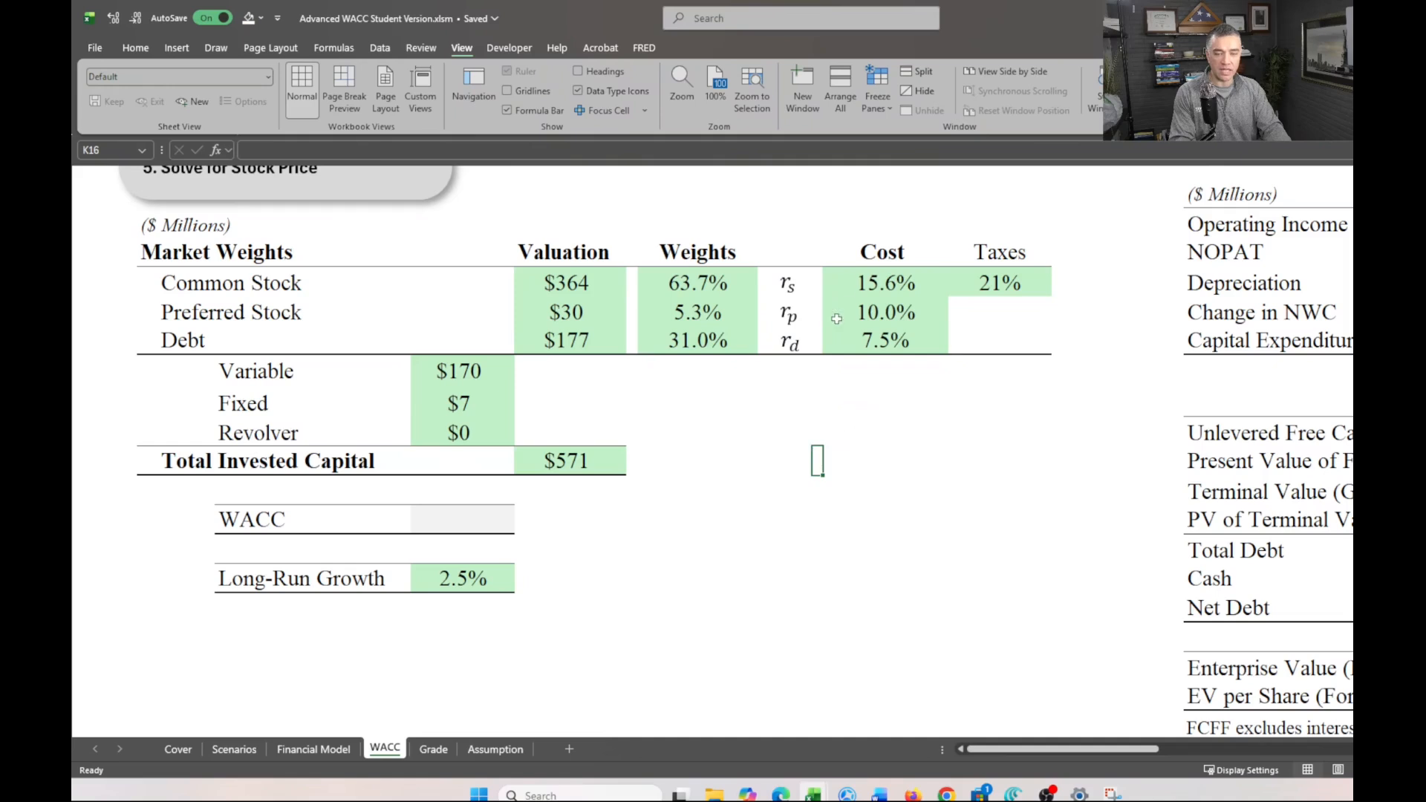
left_click(803, 389)
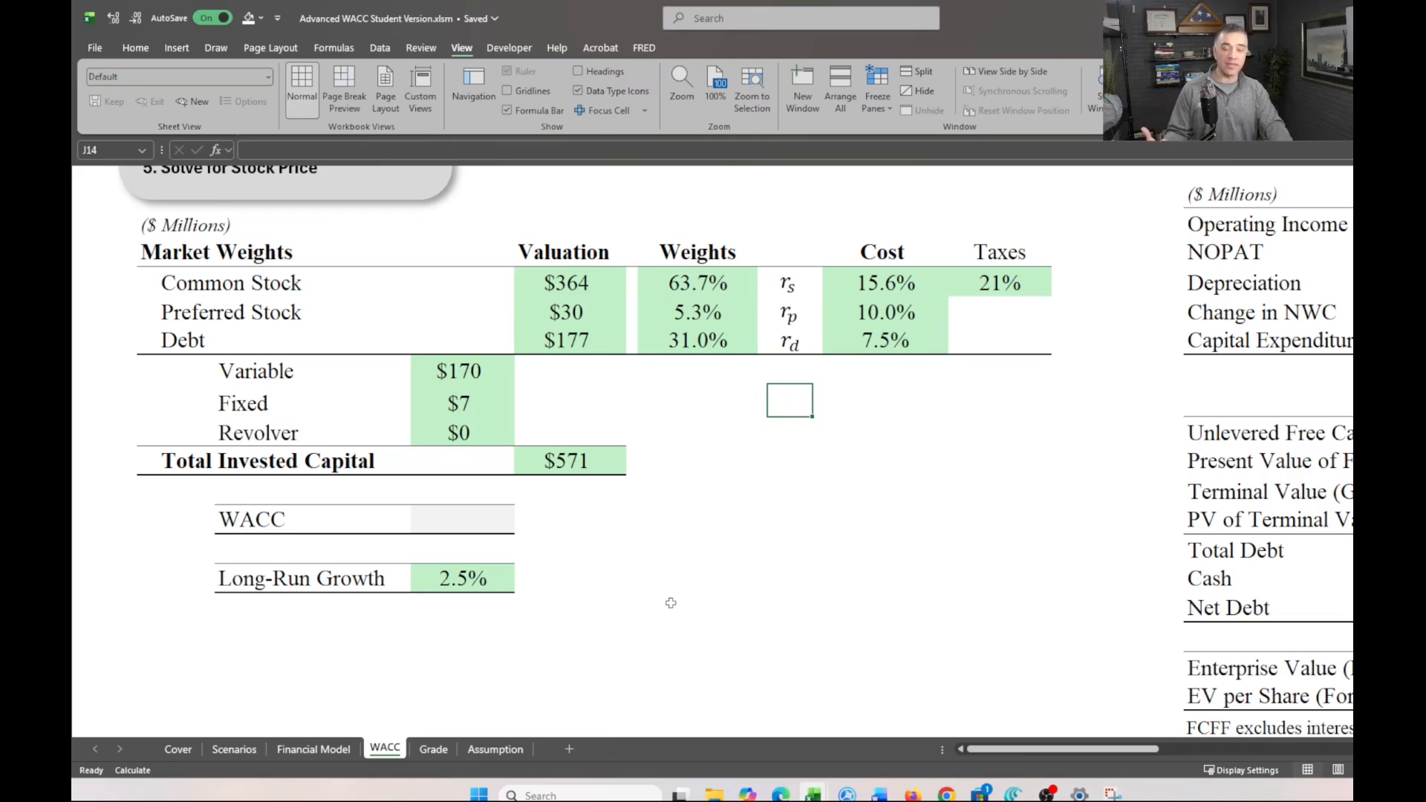
Examine the Financial Model's income statement from EBIT through interest expense to EBT to see how interest reduces taxable income
left_click(313, 750)
scroll(523, 576, "down", 20)
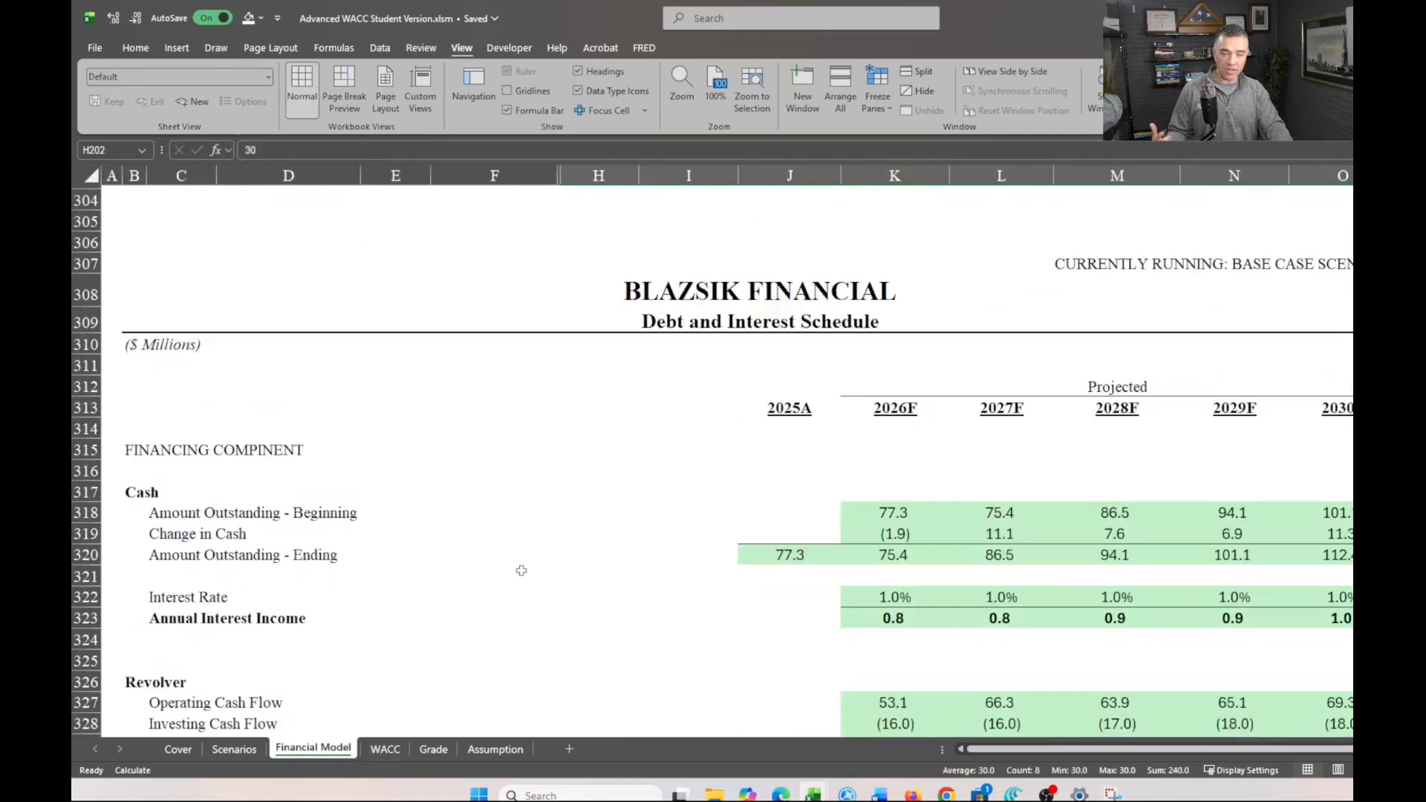
scroll(526, 578, "up", 9)
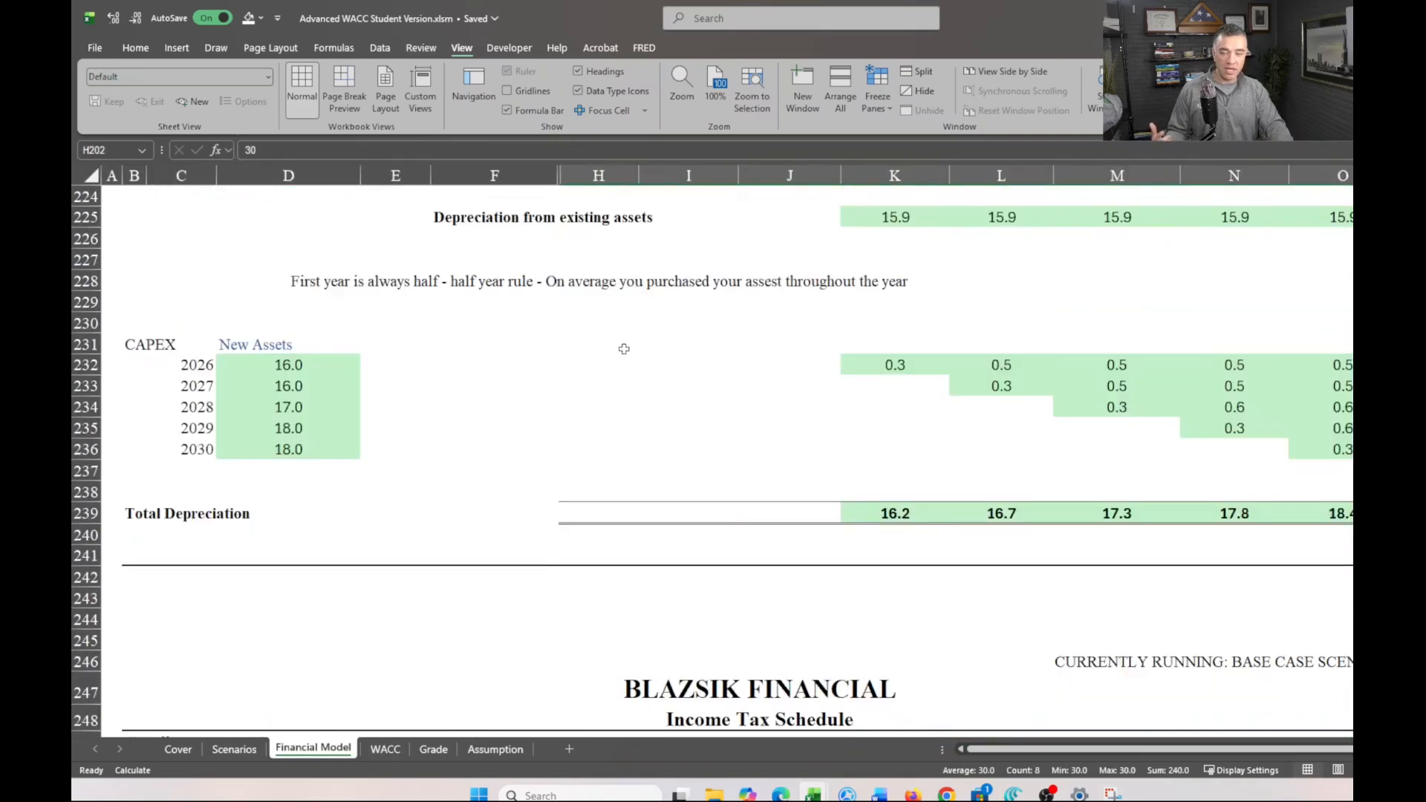
scroll(620, 344, "up", 18)
scroll(674, 488, "up", 20)
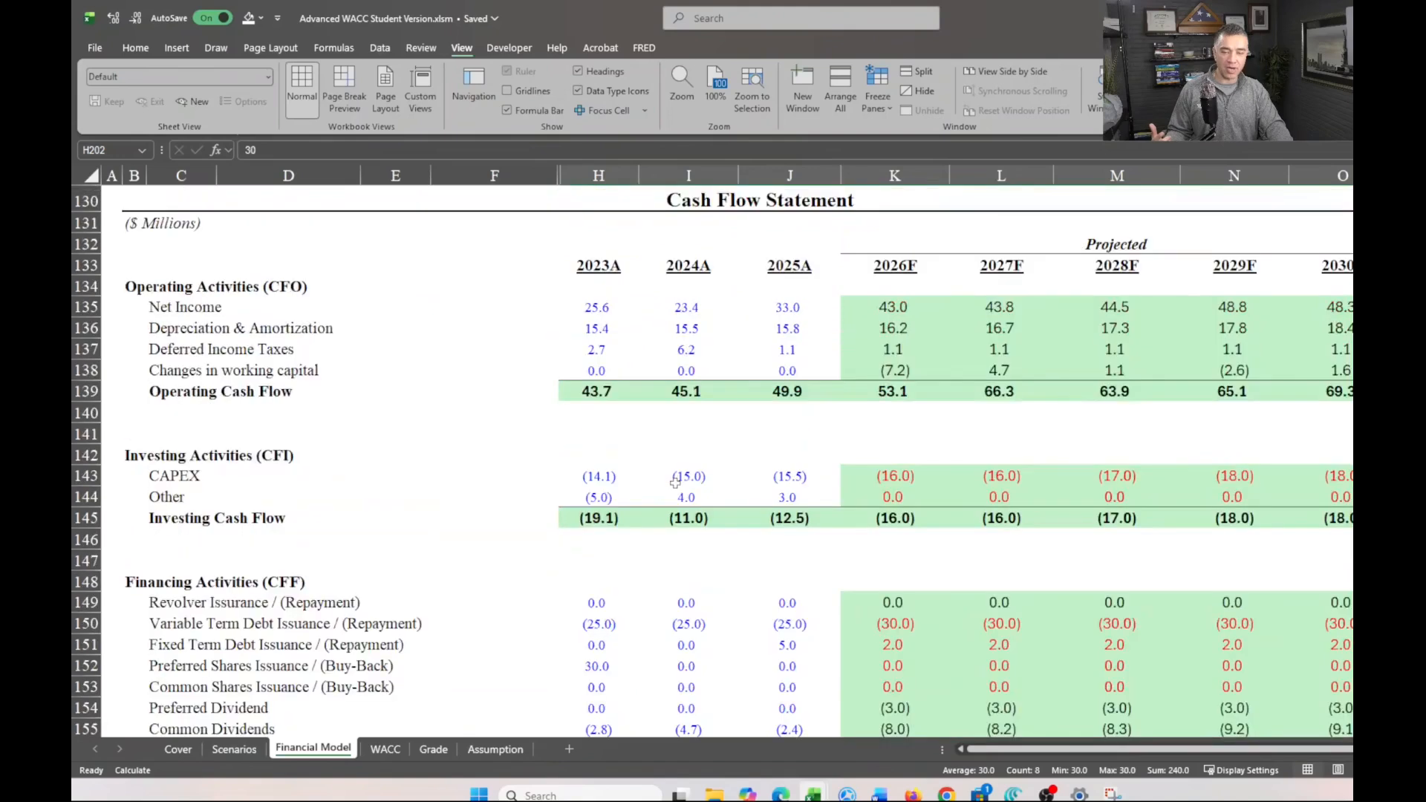
scroll(675, 488, "up", 2)
left_click_drag(169, 433, 653, 412)
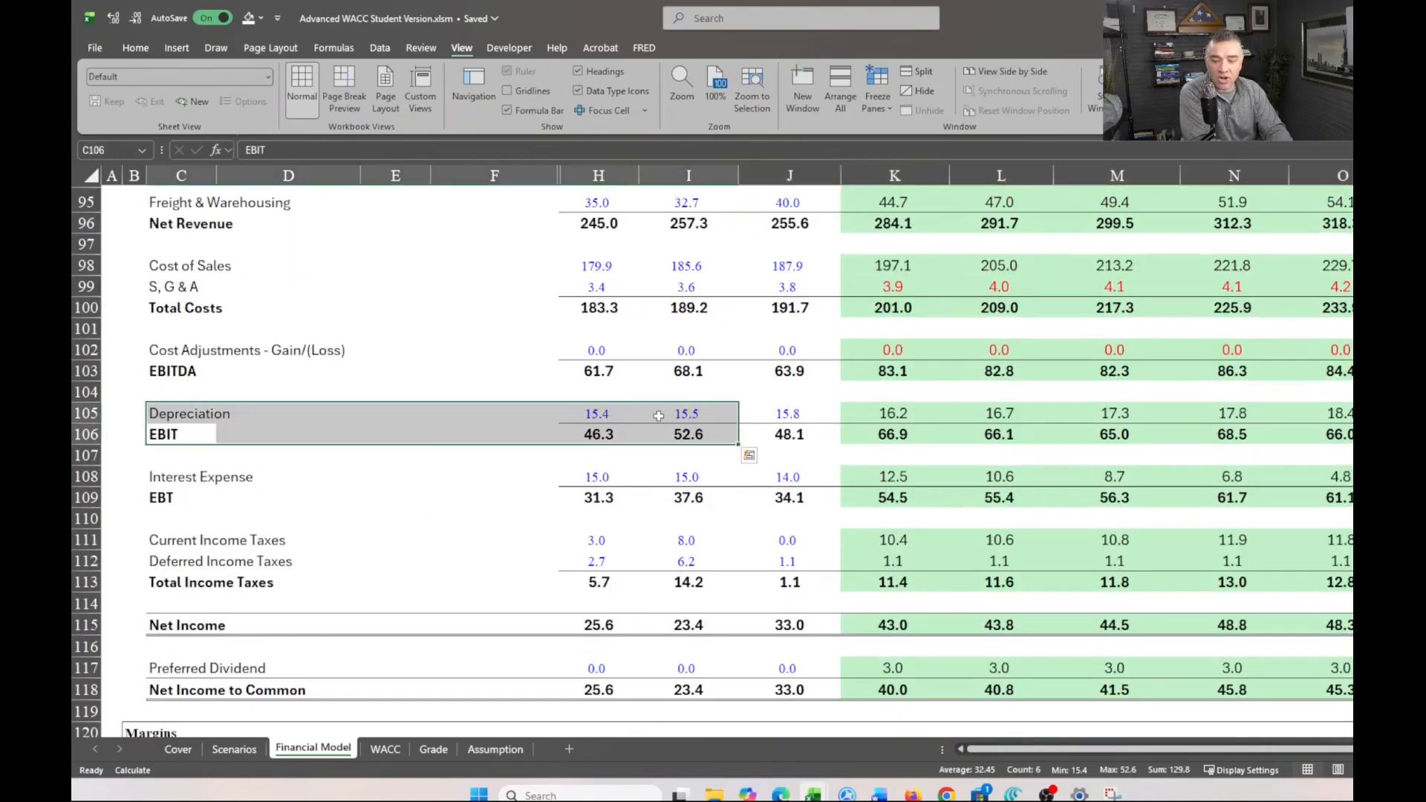
left_click_drag(334, 496, 382, 434)
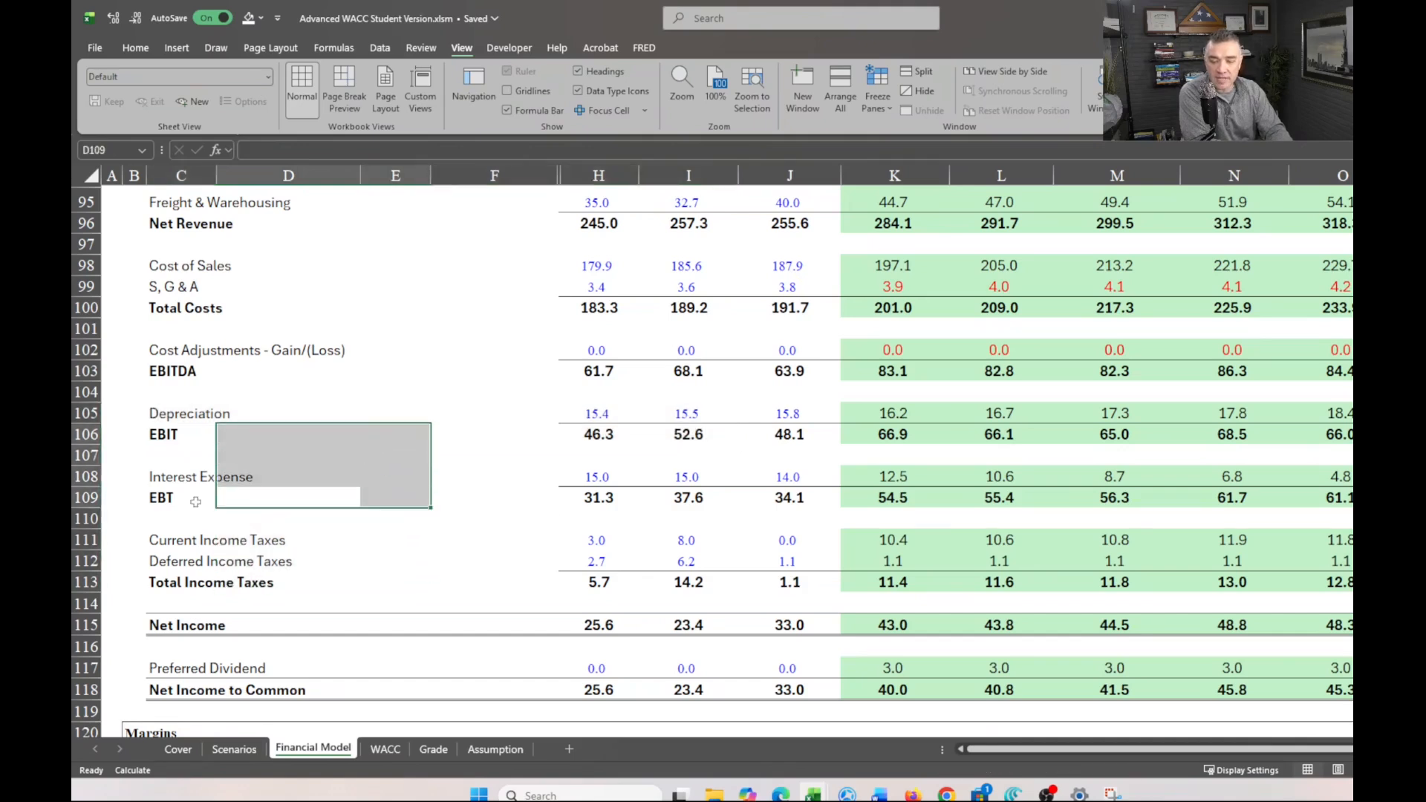
left_click(164, 477)
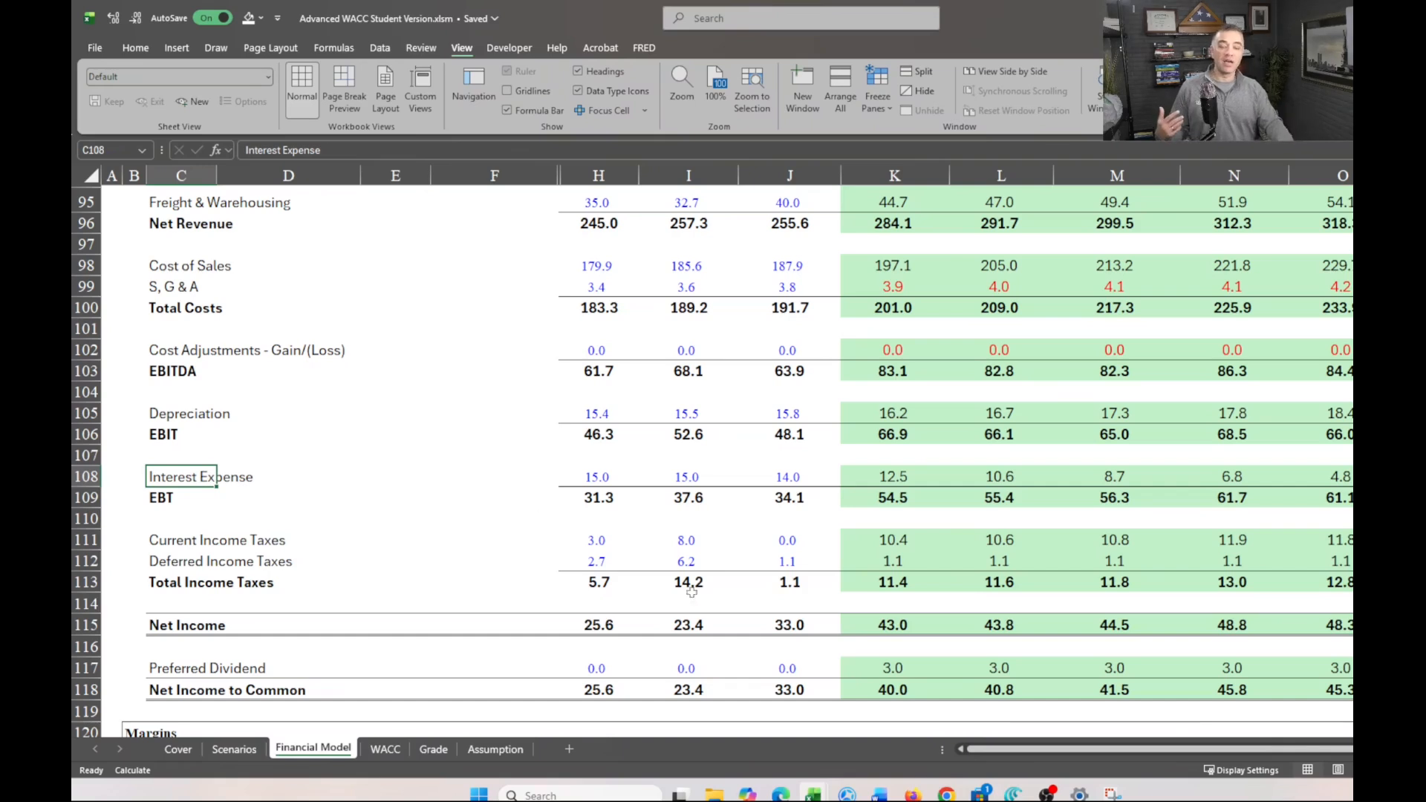
Start the WACC formula in E18 with the weight-times-cost products of common and preferred stock, =H10*L10+H11*L11+
left_click(375, 755)
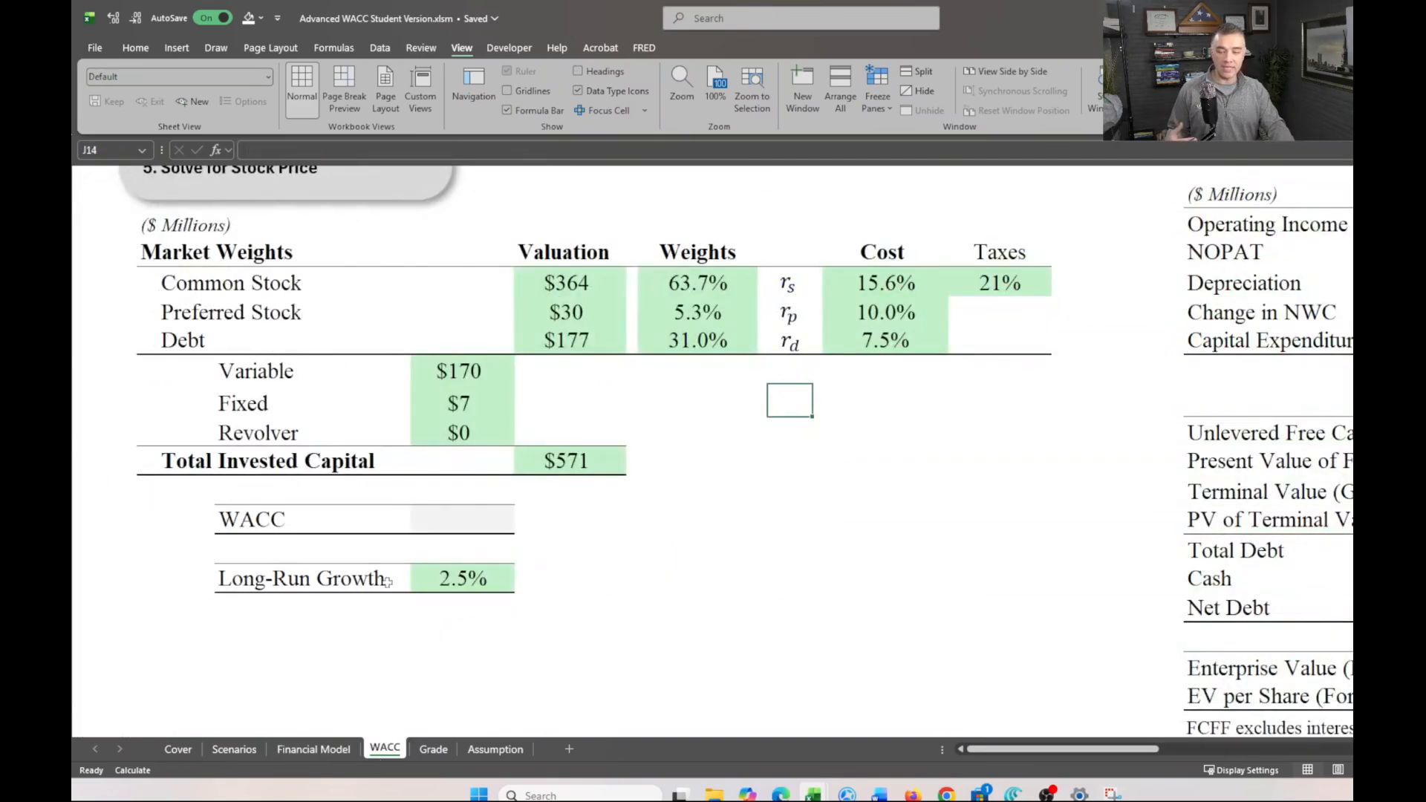
left_click(429, 526)
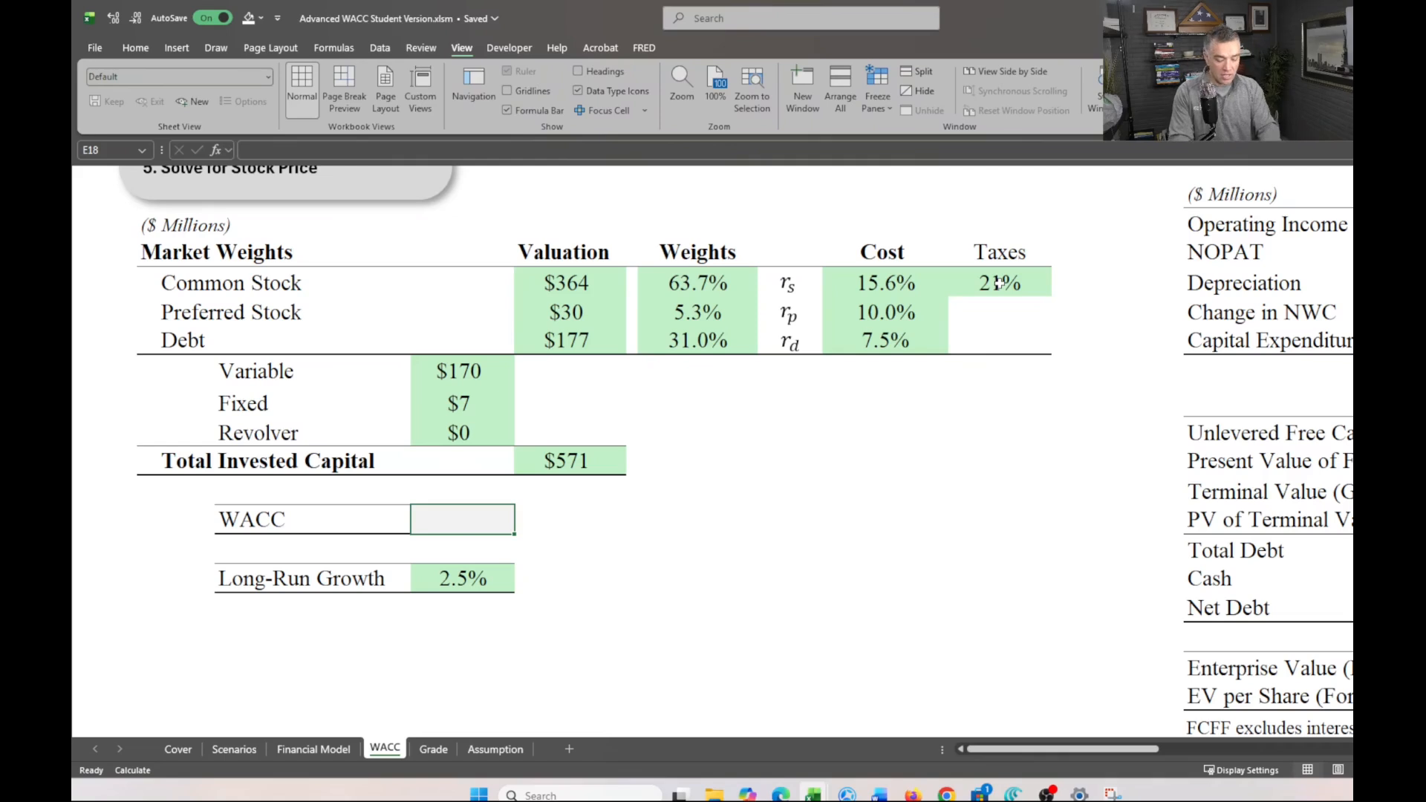
type("=")
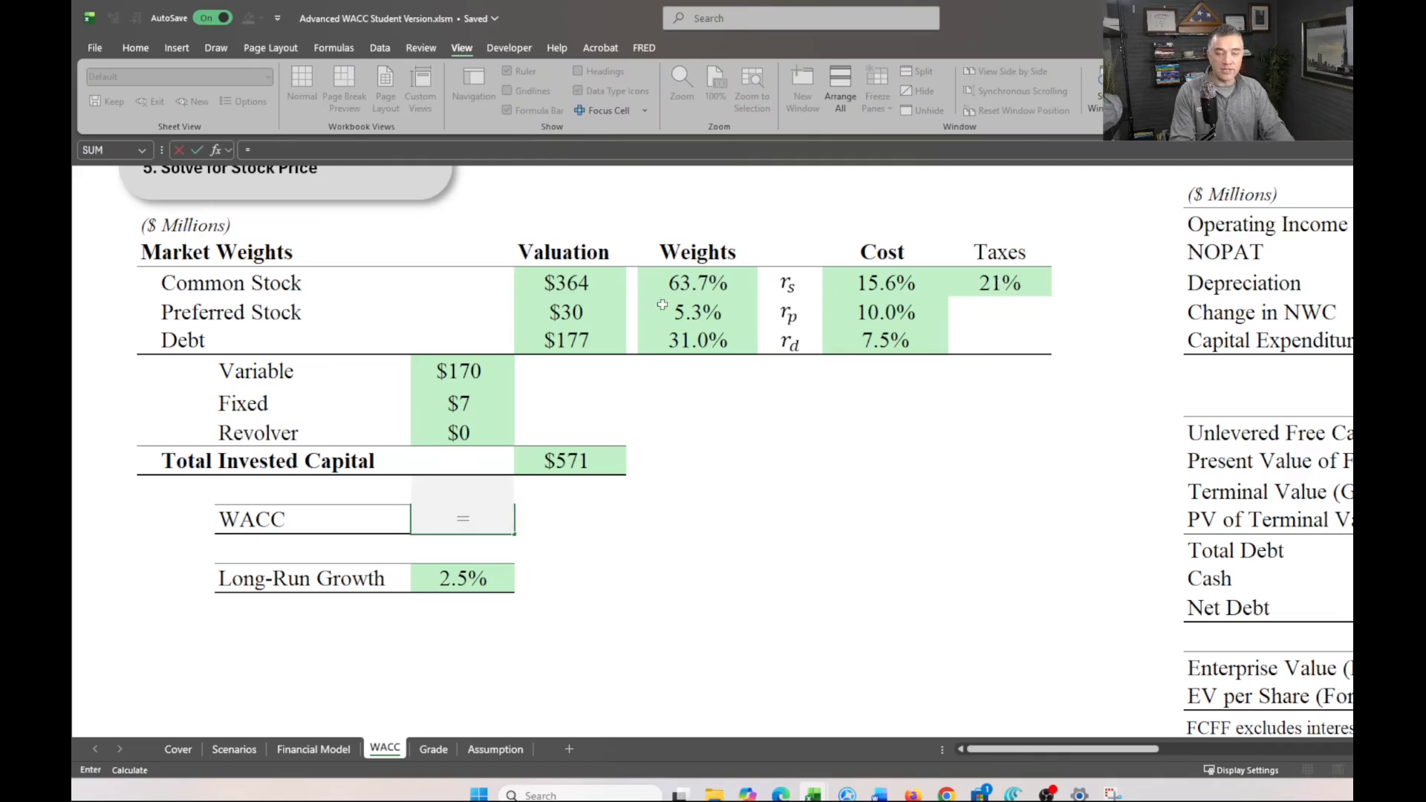
left_click(692, 281)
type("*")
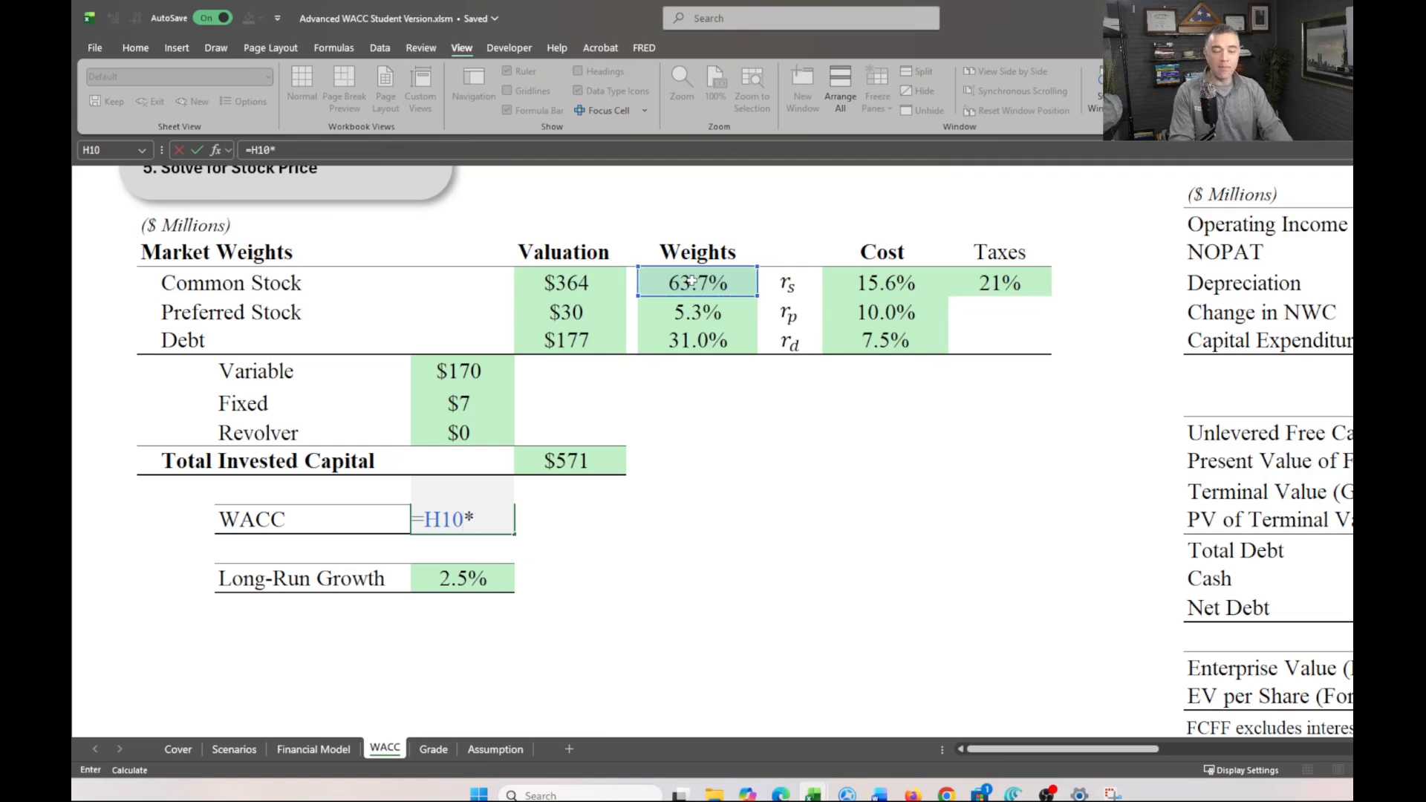
left_click(859, 280)
type("+")
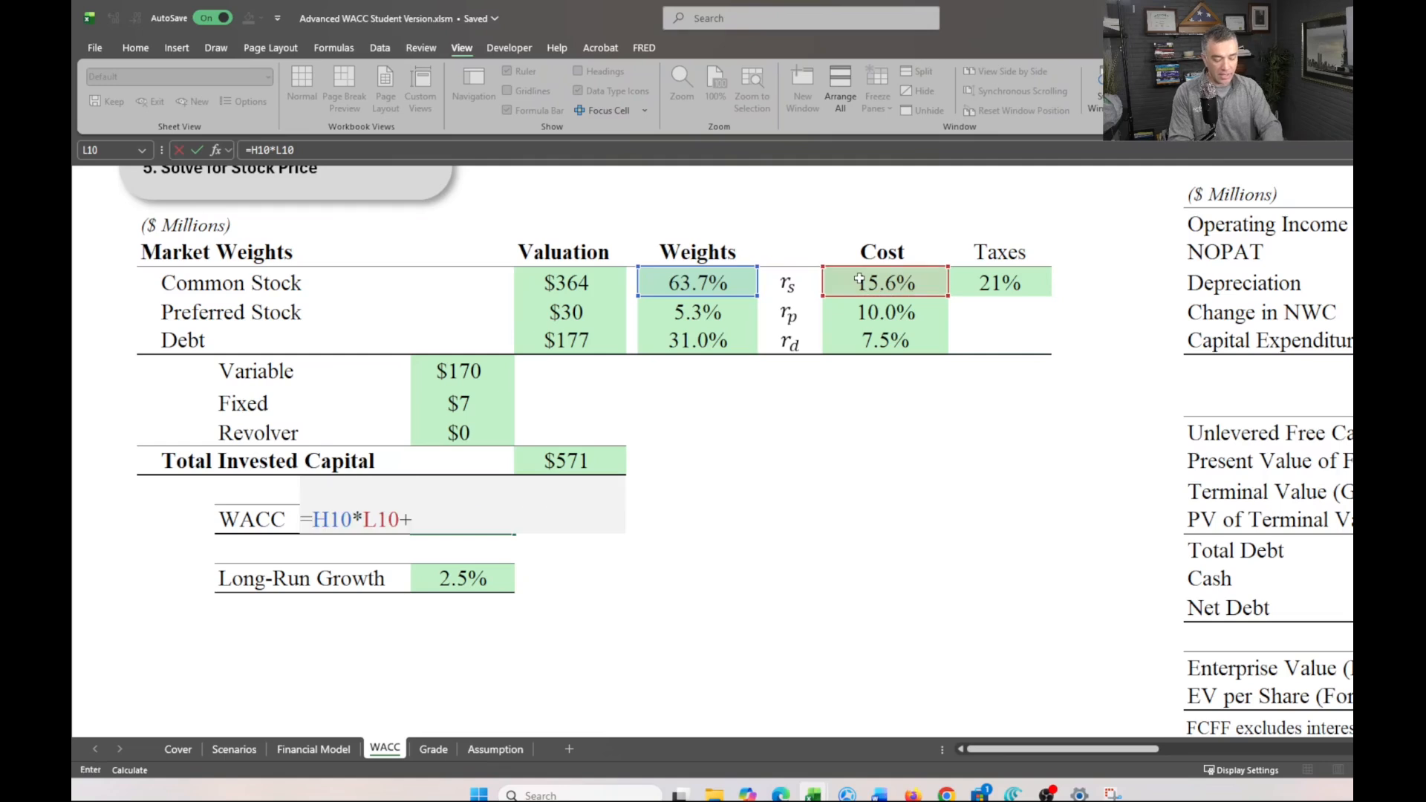
left_click(690, 311)
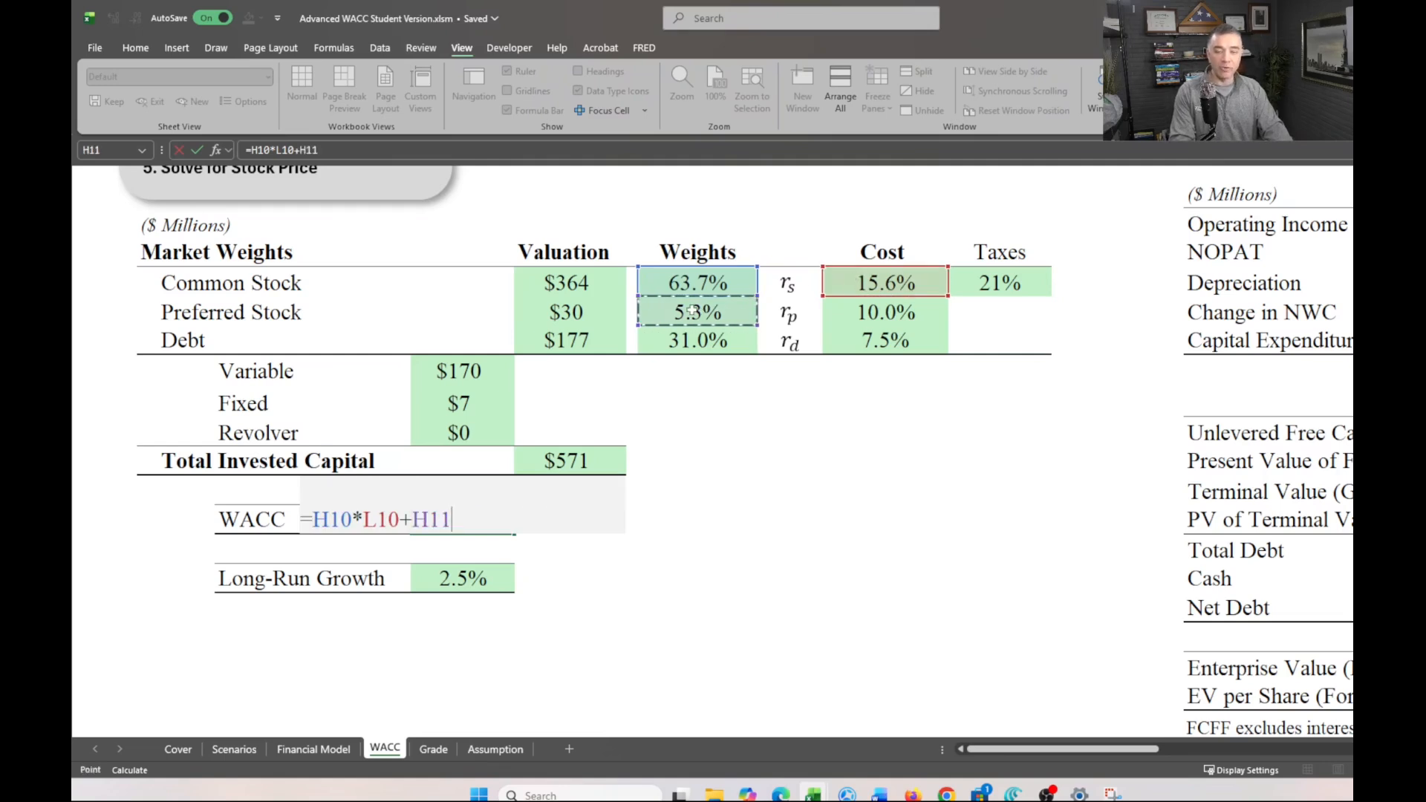
type("*")
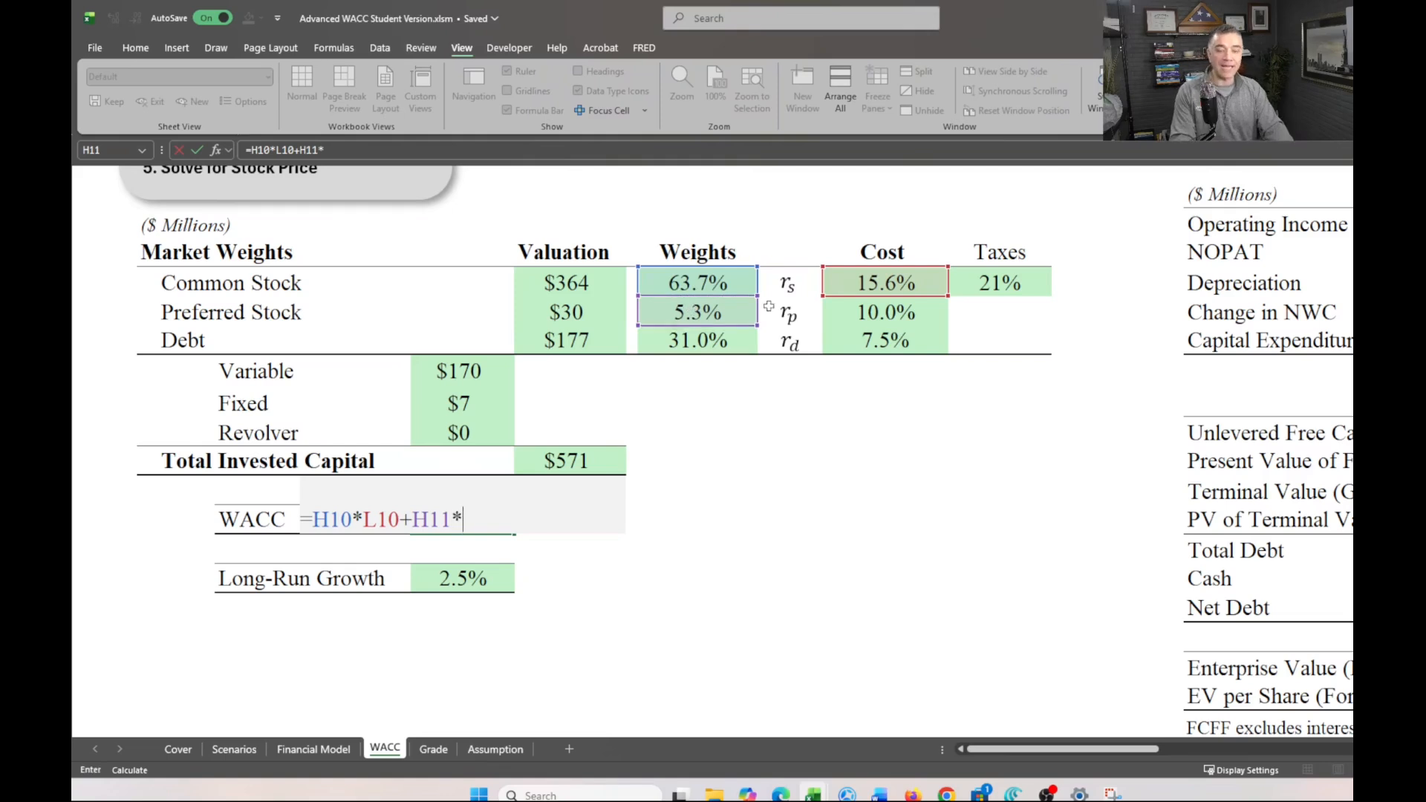
left_click(855, 310)
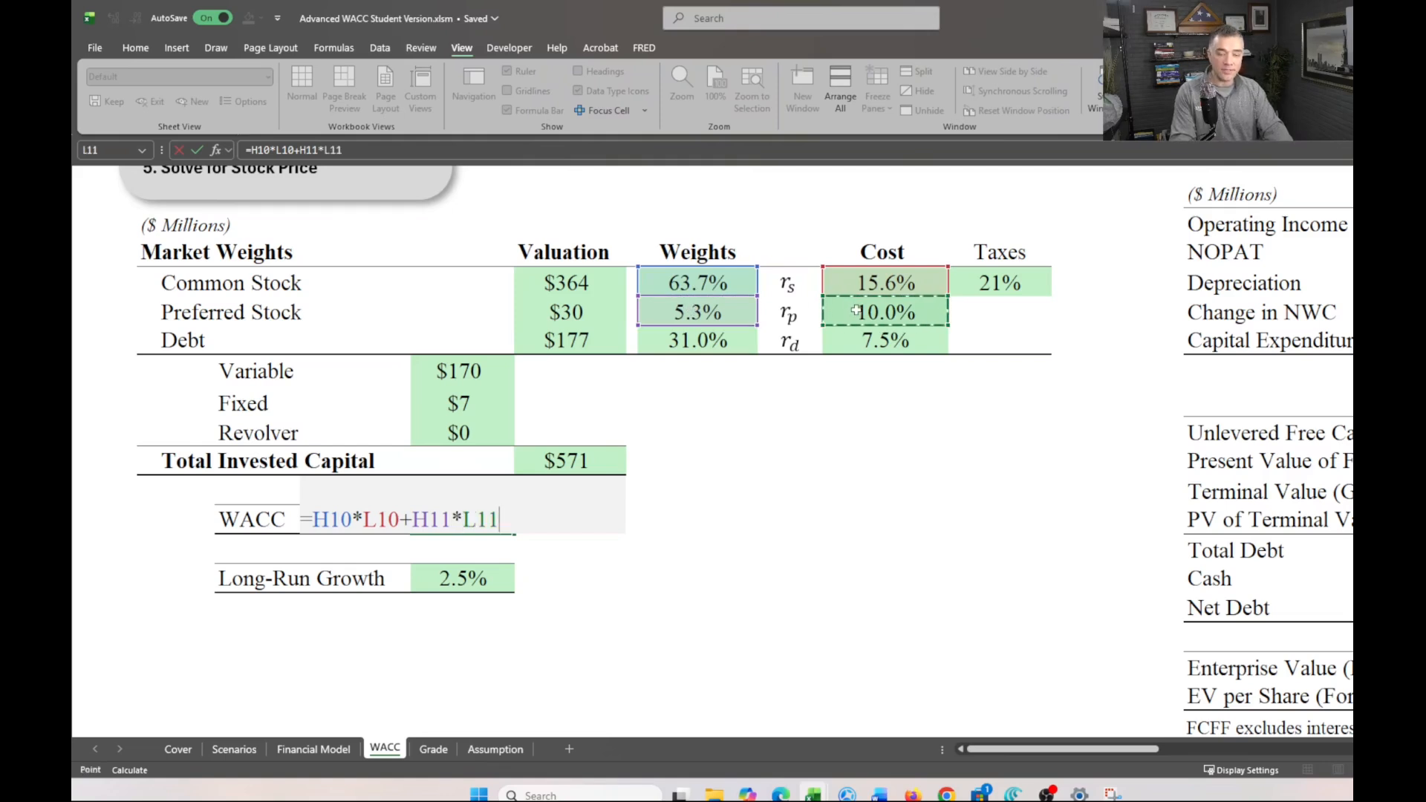
type("+")
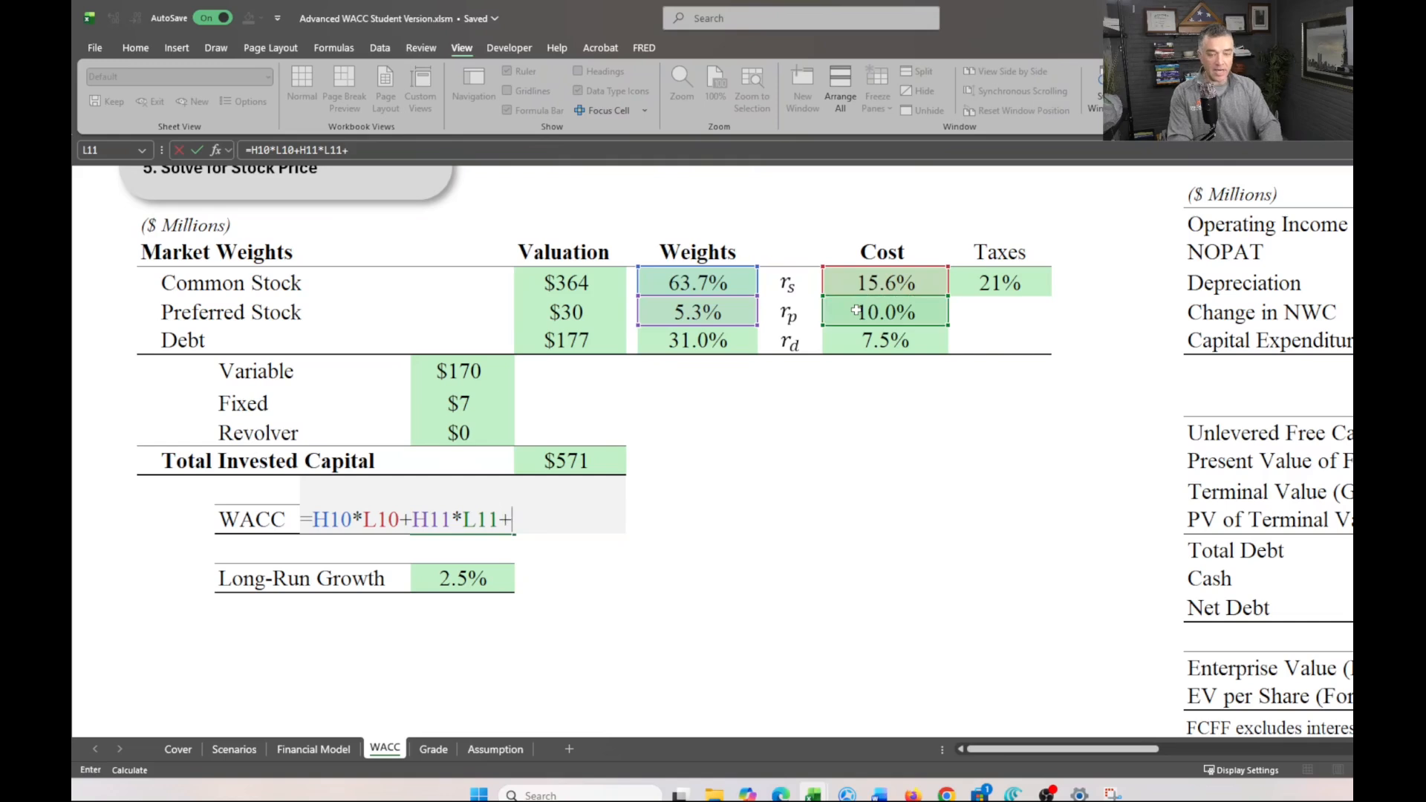
Complete the WACC formula with the after-tax debt component, the debt weight times its cost times one minus taxes: H12*L12*(1-M10)
left_click(672, 341)
type("*")
left_click(845, 341)
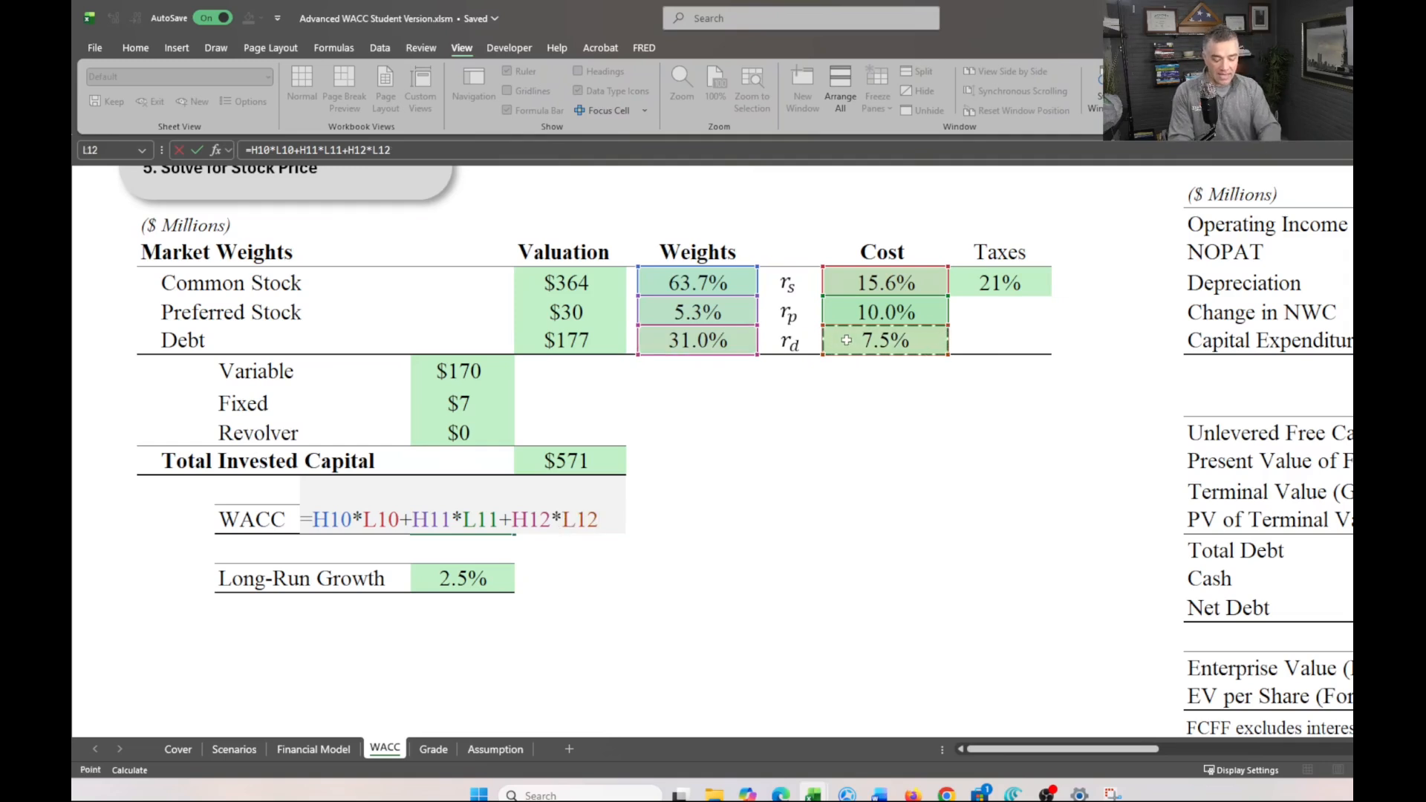
type("*(1-")
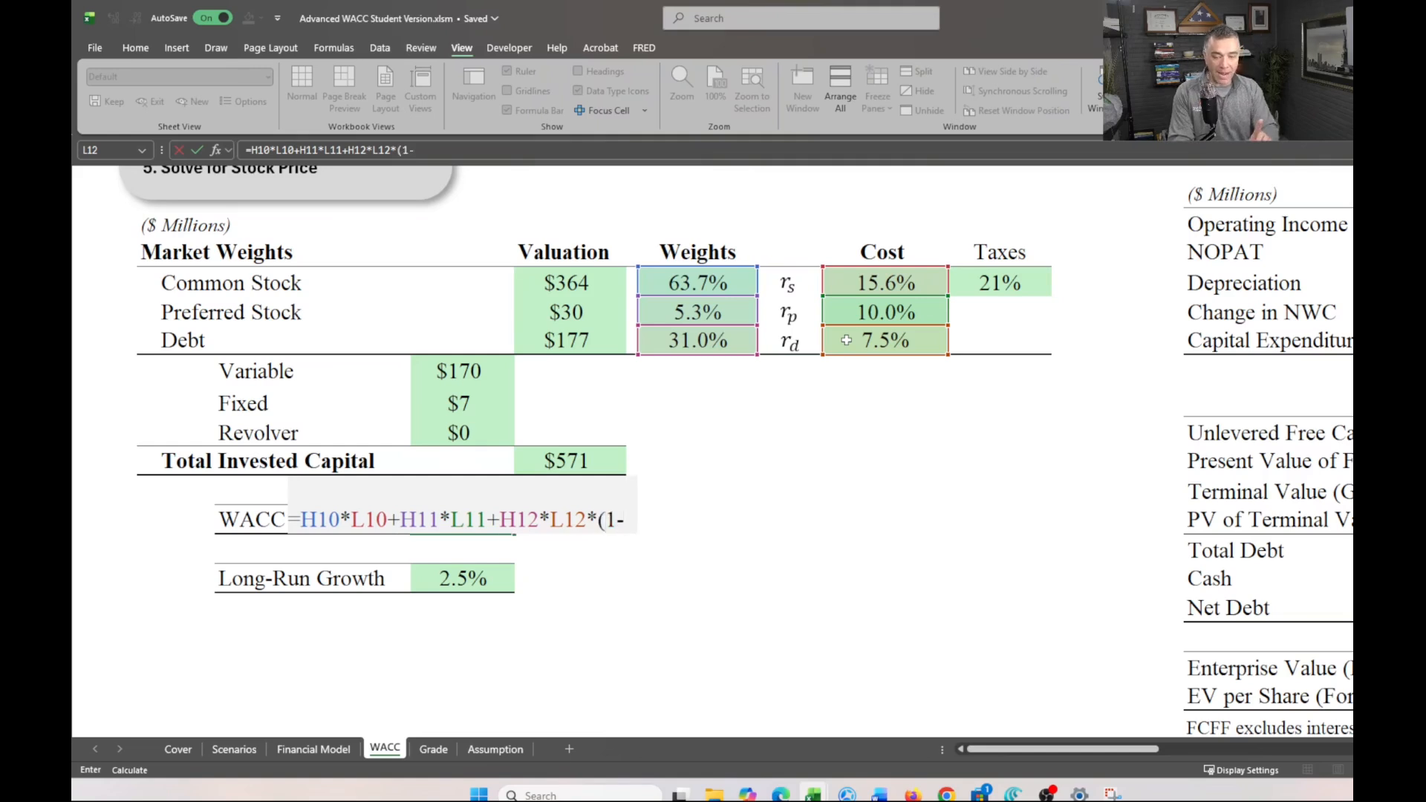
left_click(1002, 283)
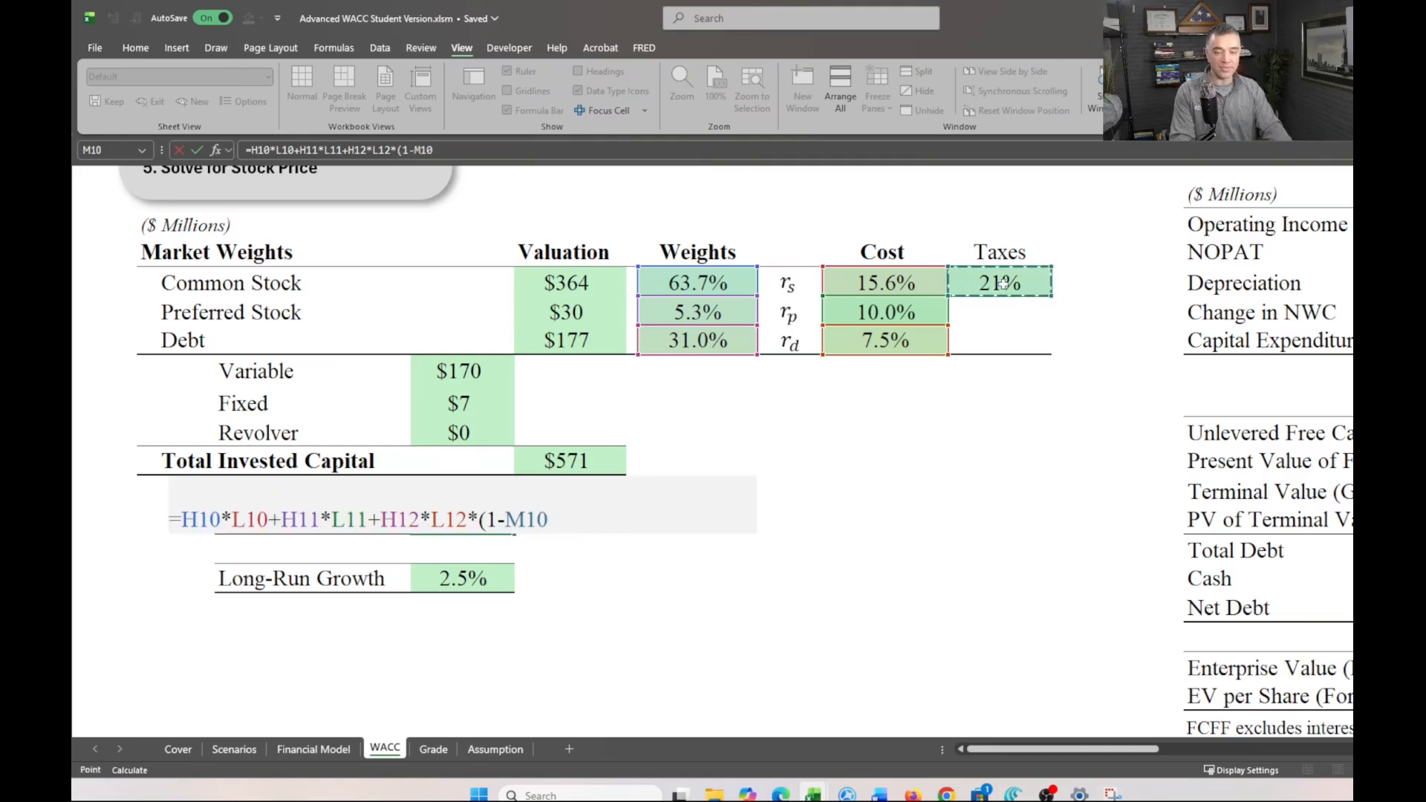
type(")")
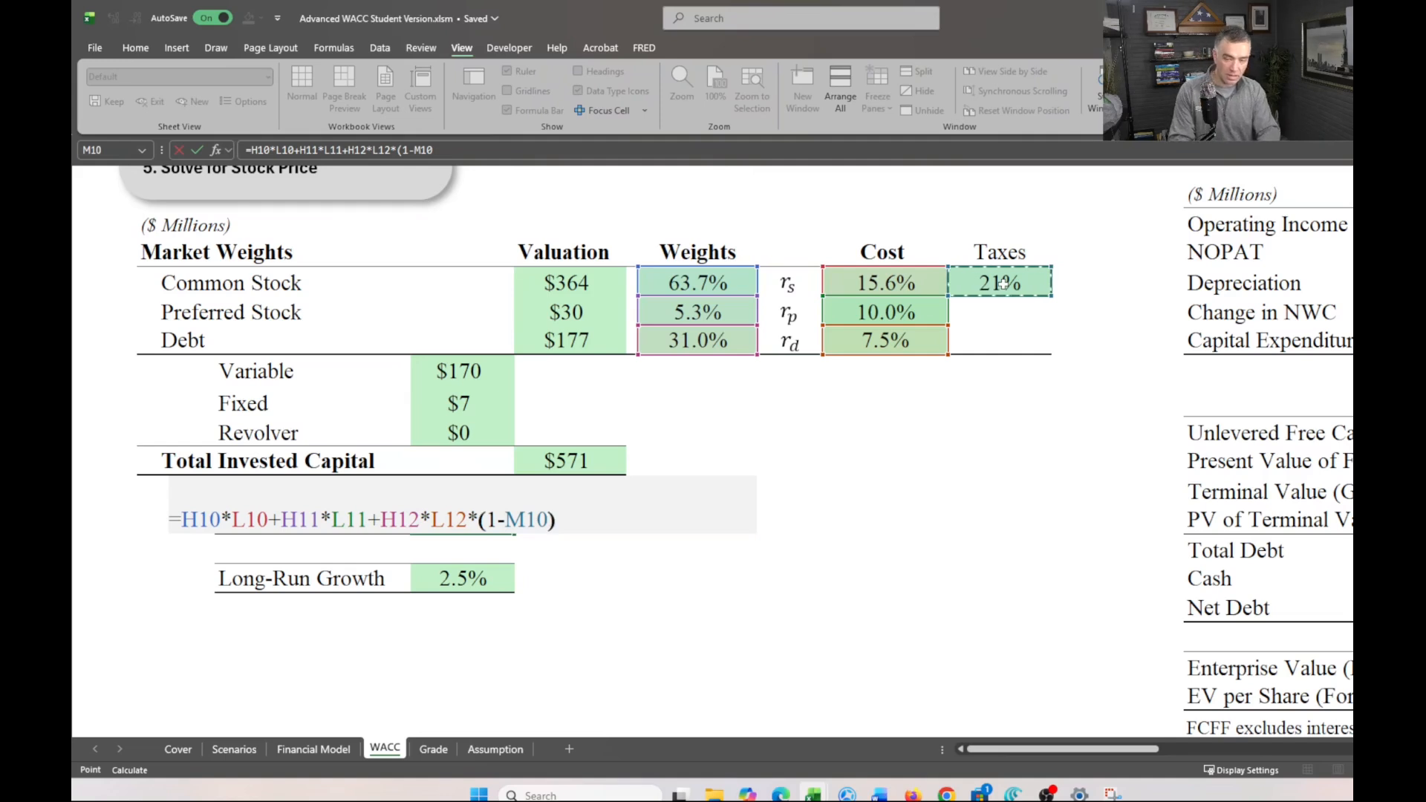
key("Return")
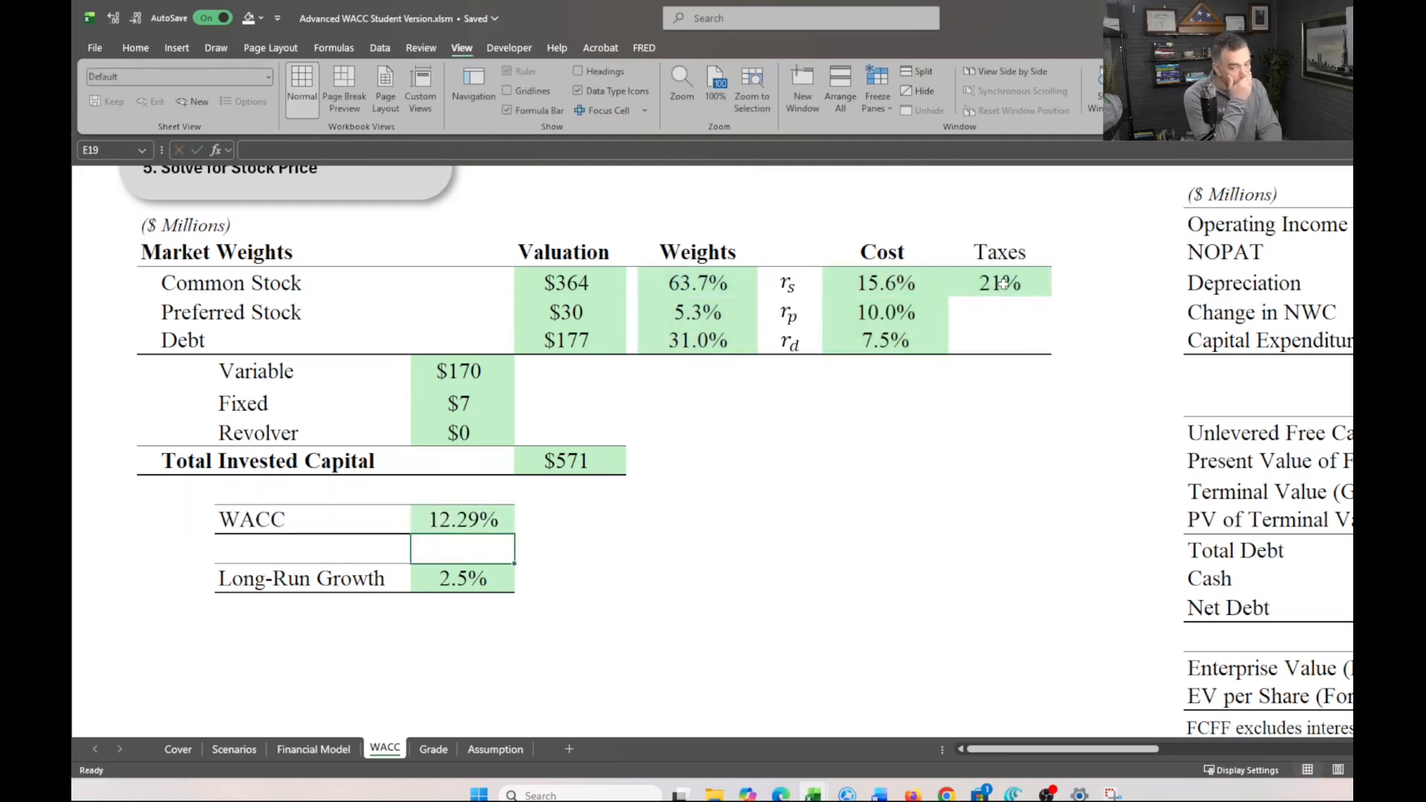